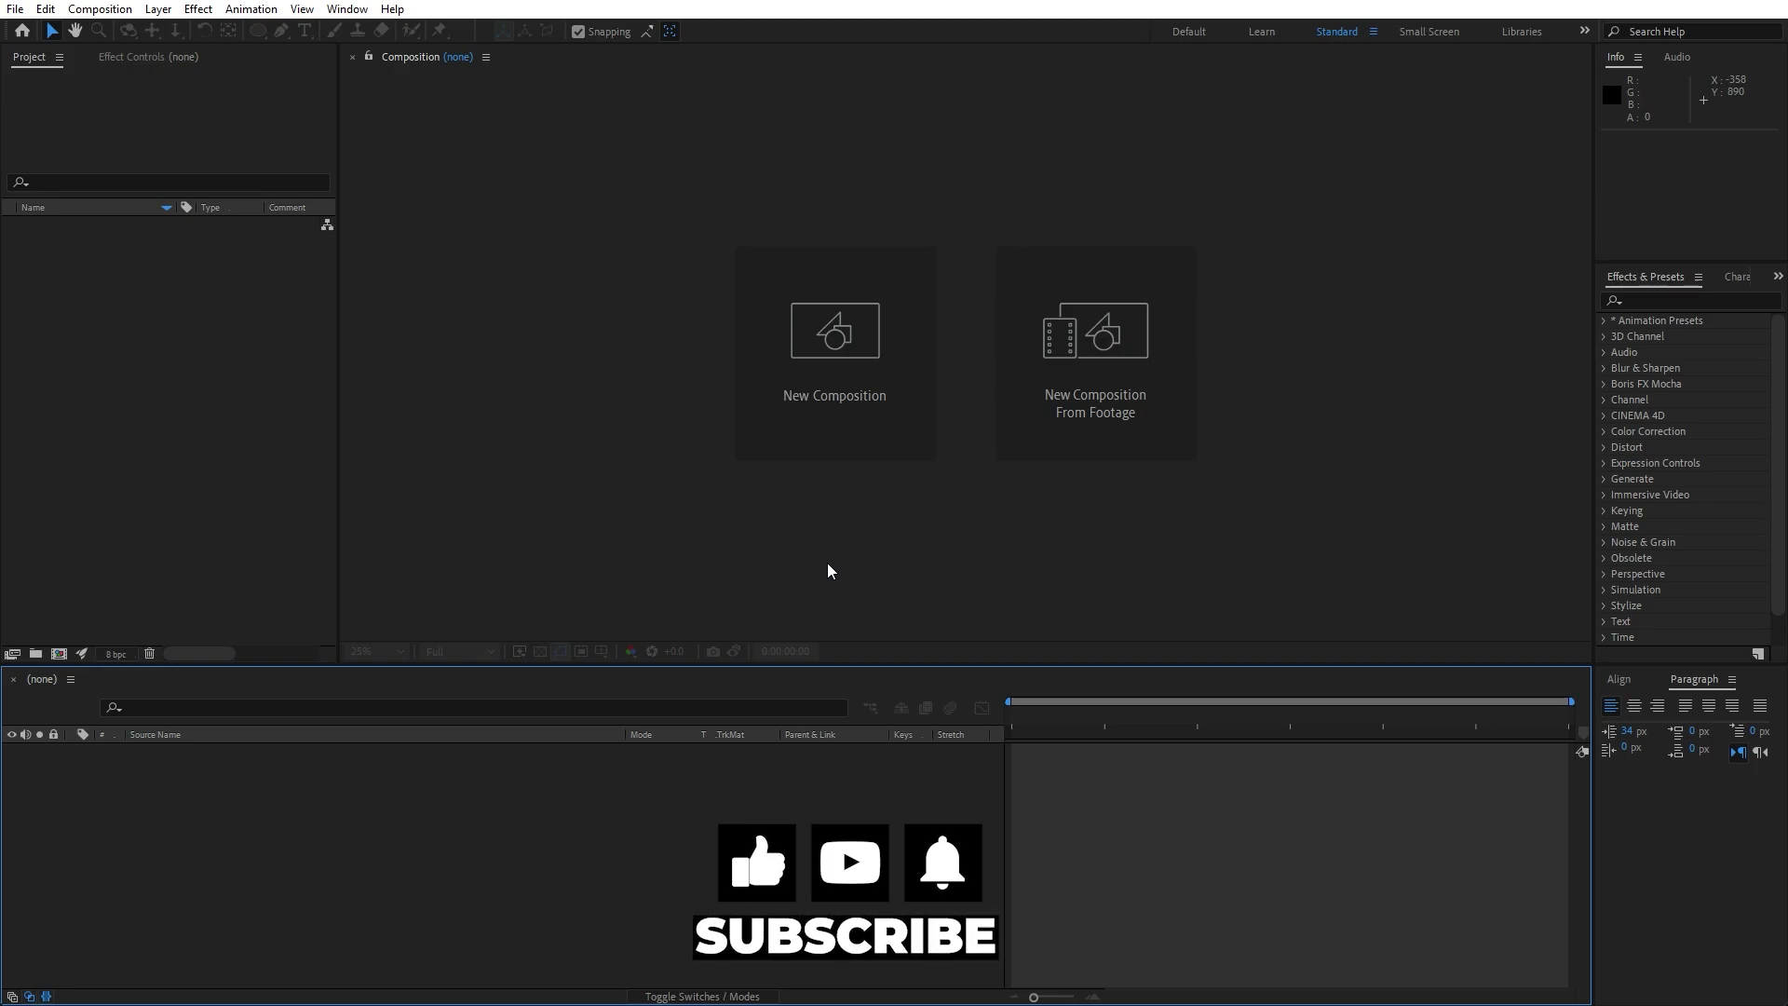
Create a 1920 x 1080 composition named Final at 30 fps with a 10-second duration.
{"action": "left_click", "coordinate": [59, 653]}
{"action": "type", "text": "Final"}
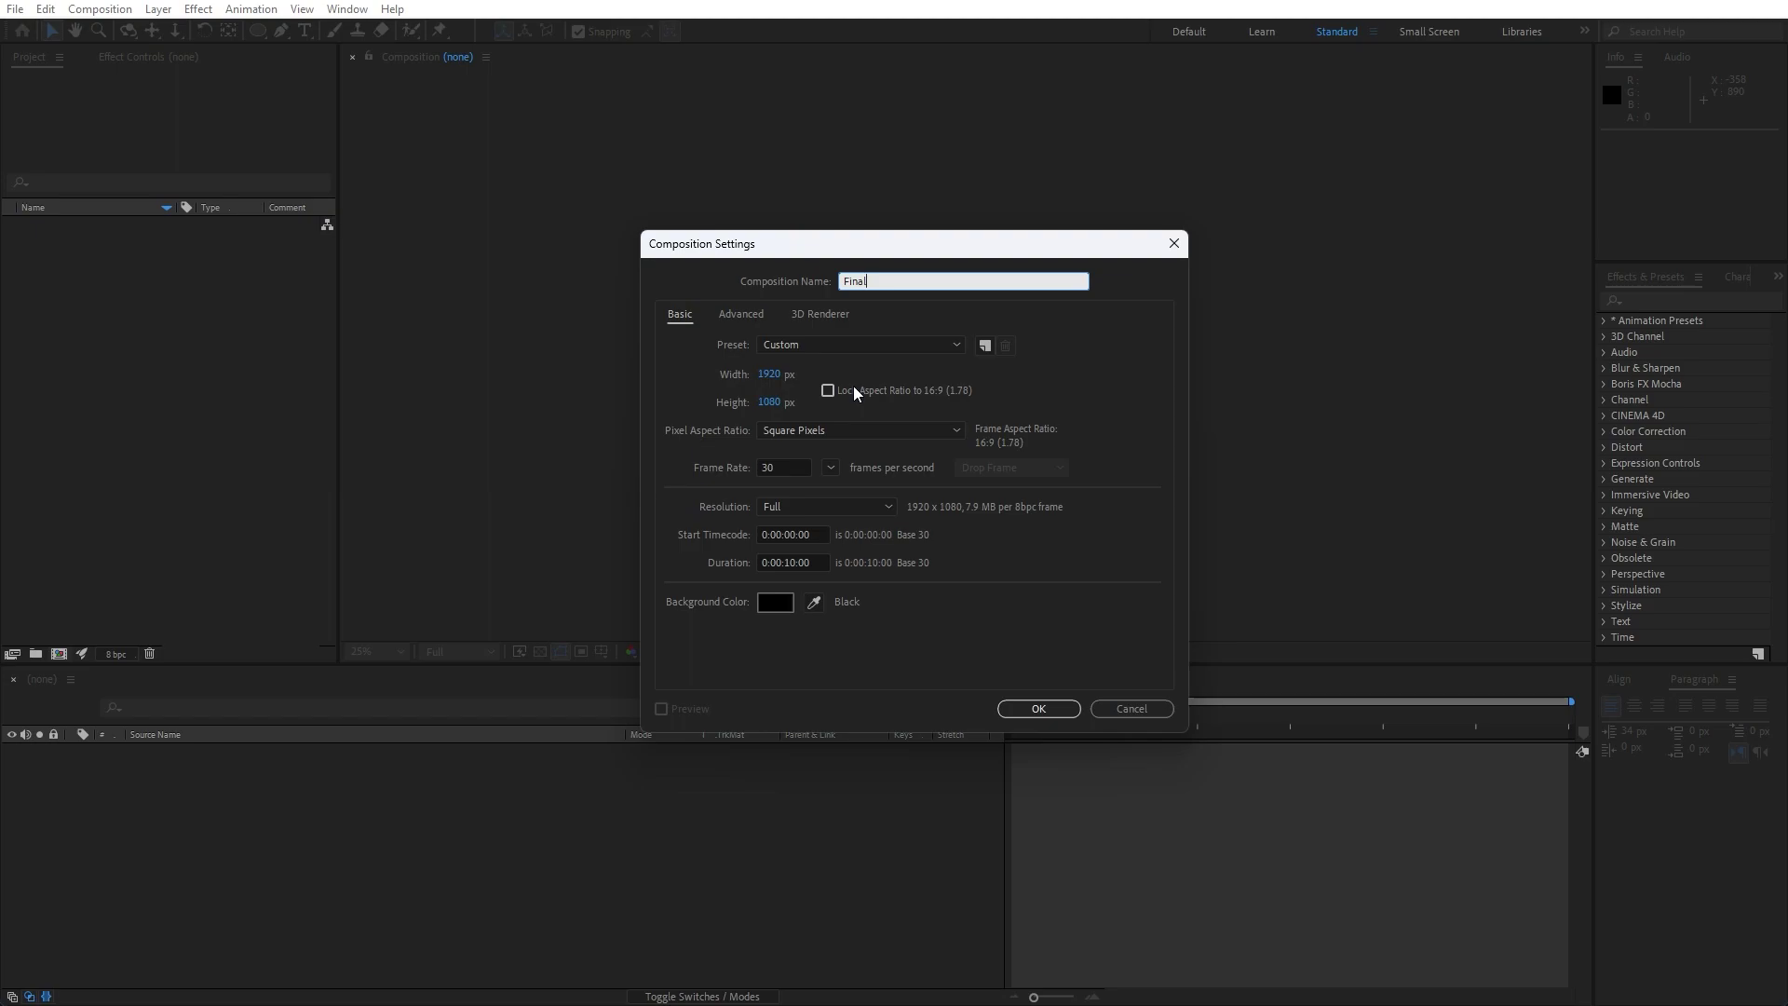
{"action": "left_click", "coordinate": [1037, 707]}
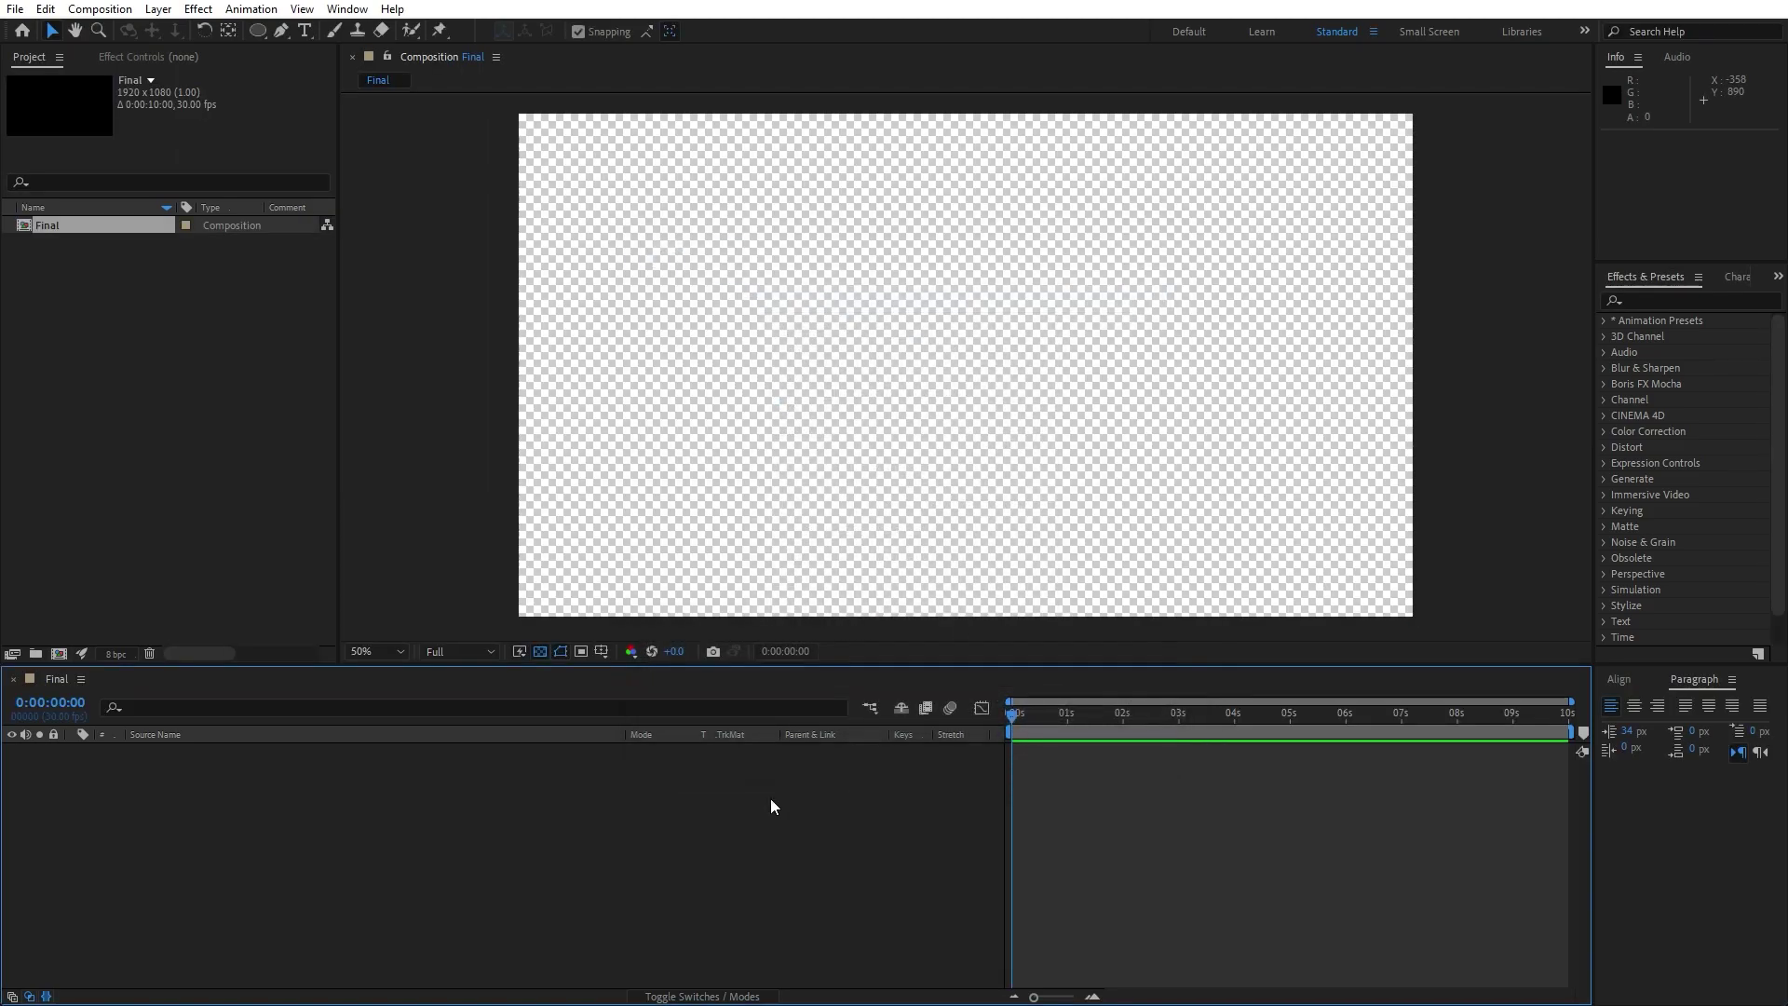
Add a black 1920 x 1080 solid layer named Fractal Noise to the Final composition.
{"action": "right_click", "coordinate": [324, 835]}
{"action": "mouse_move", "coordinate": [386, 610]}
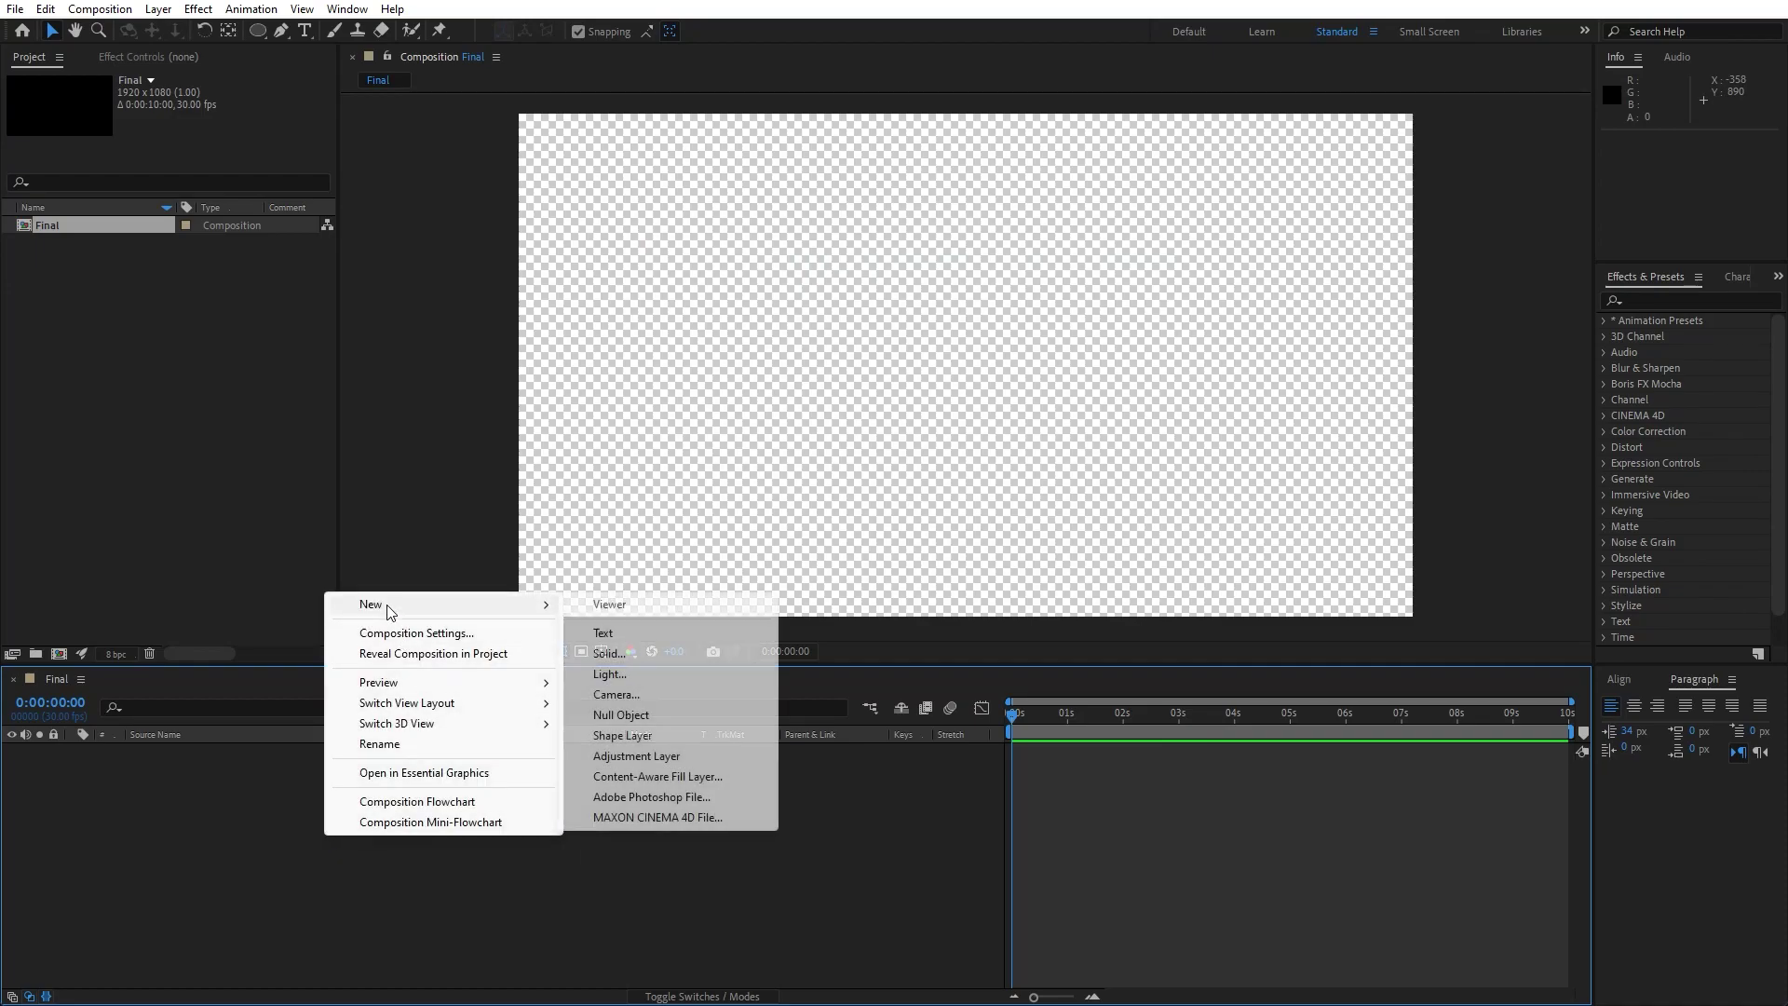
{"action": "left_click", "coordinate": [614, 652]}
{"action": "type", "text": "Fractal Noise"}
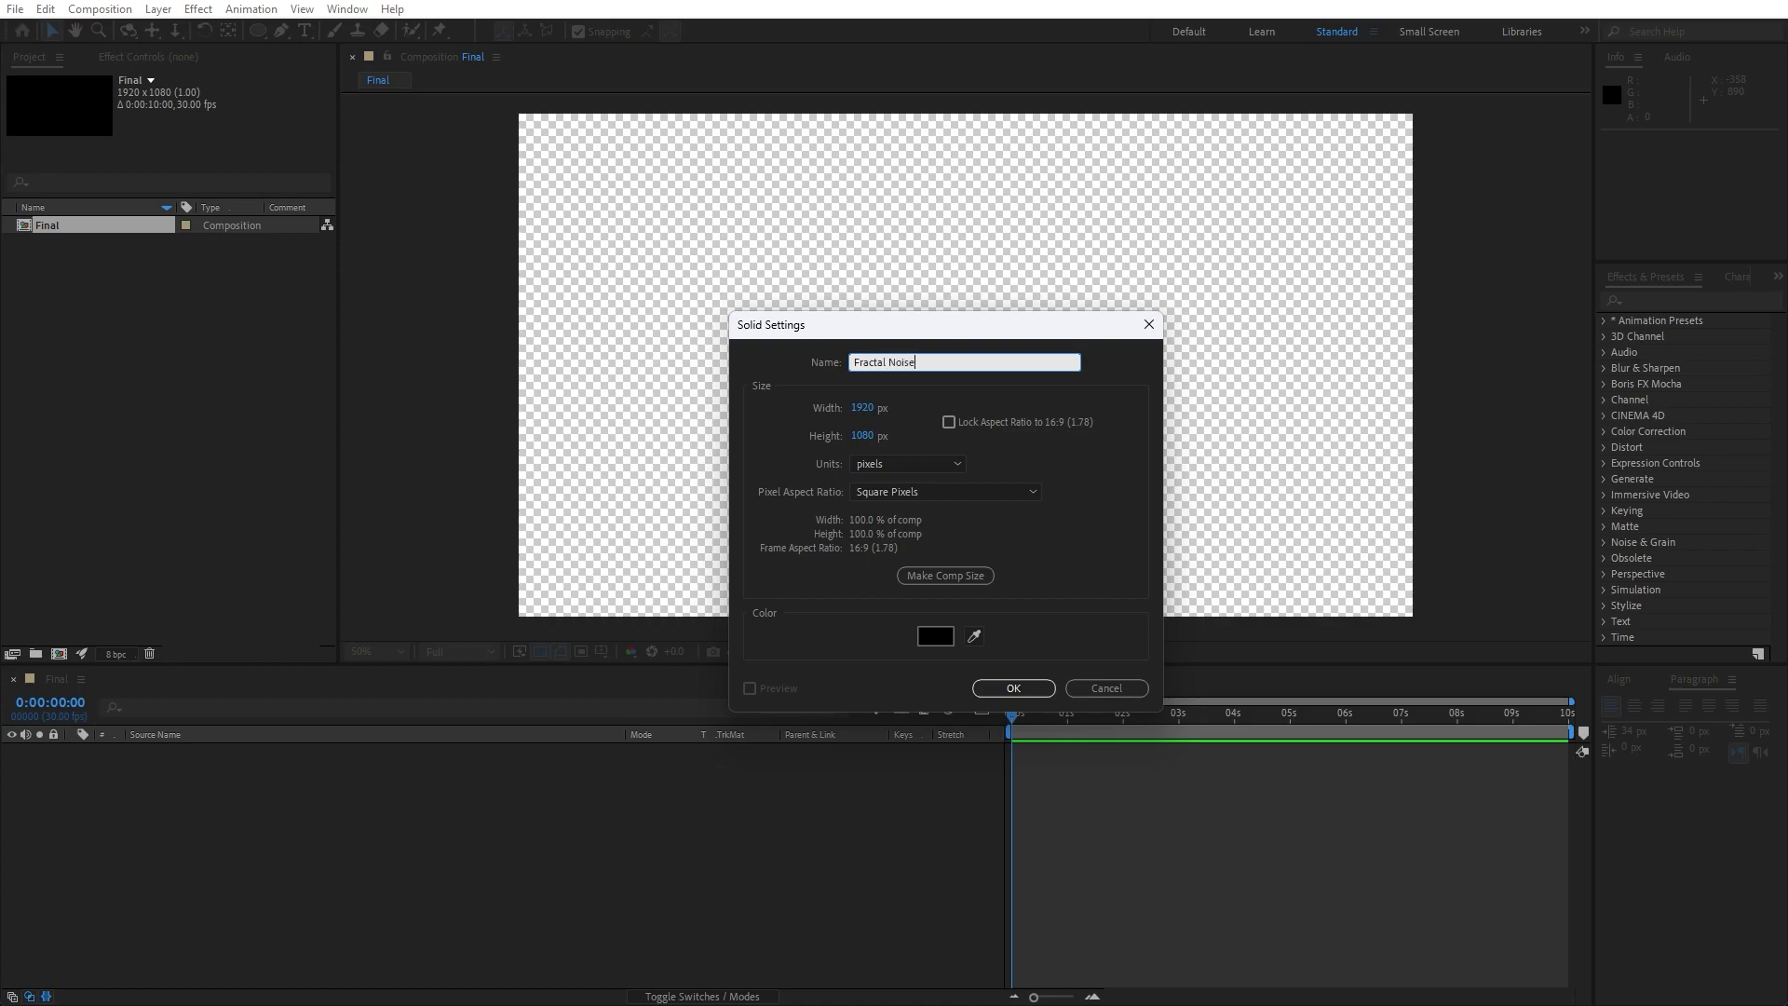
{"action": "left_click", "coordinate": [1013, 688]}
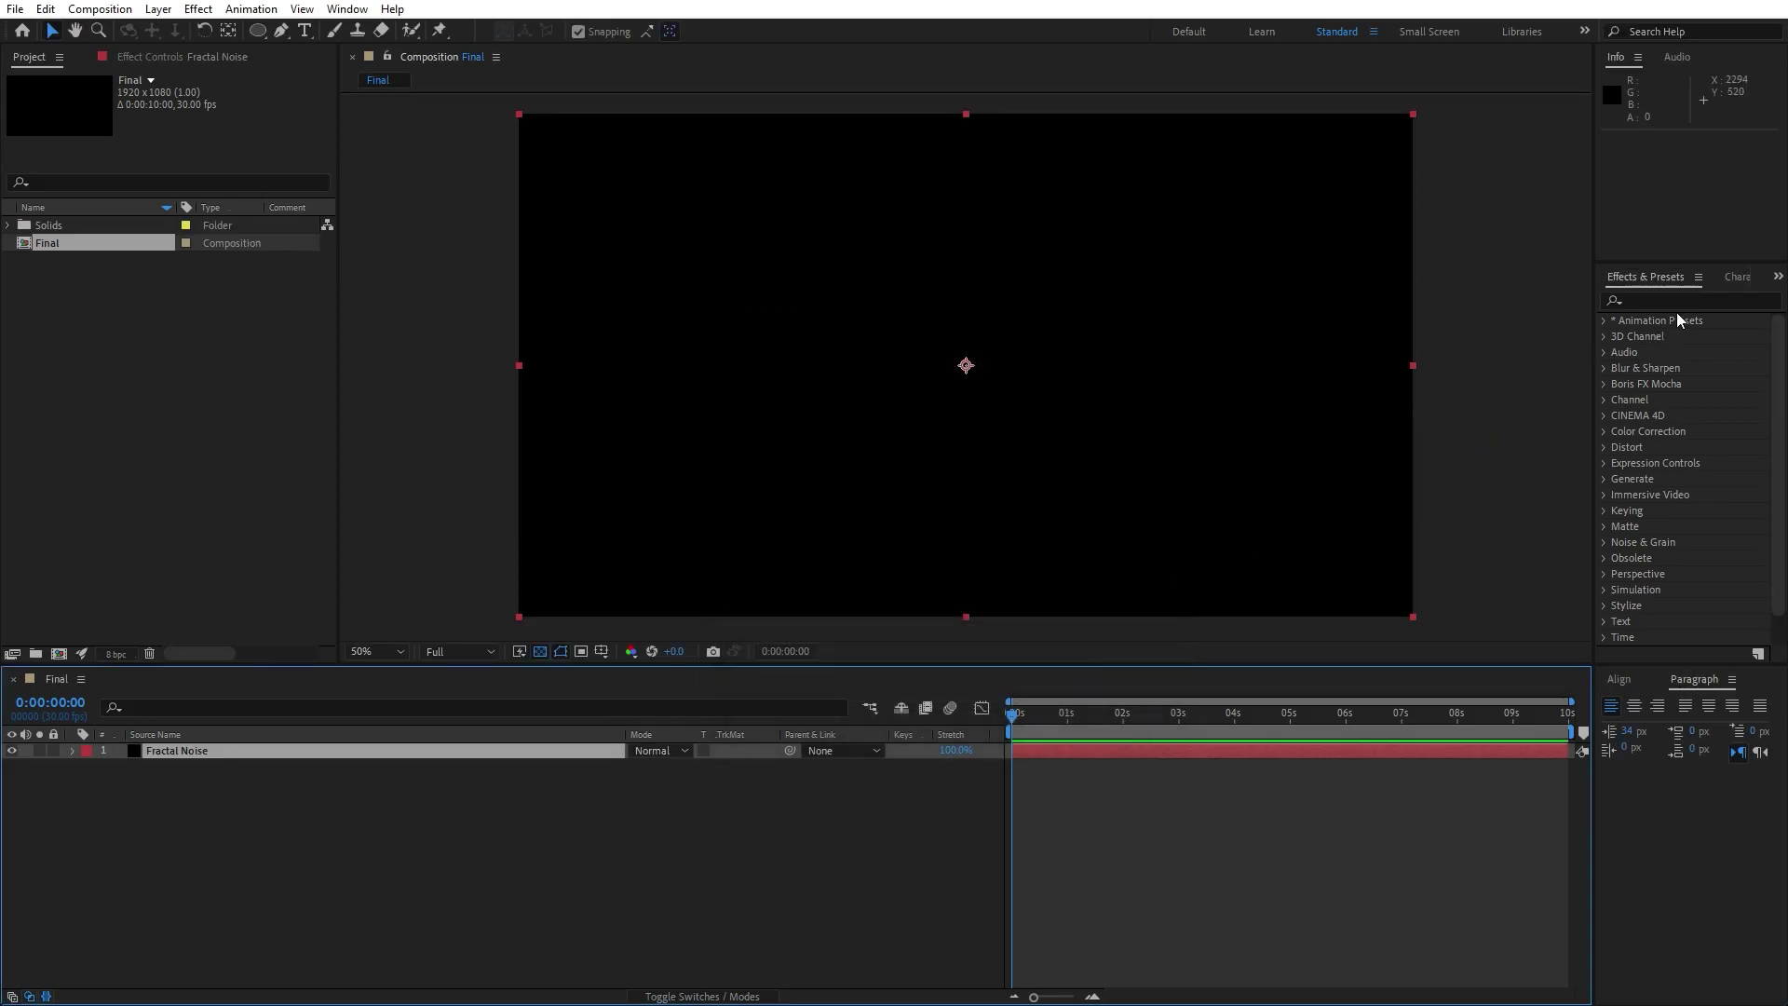
Find the Fractal Noise effect and apply it to the Fractal Noise solid.
{"action": "left_click", "coordinate": [346, 8]}
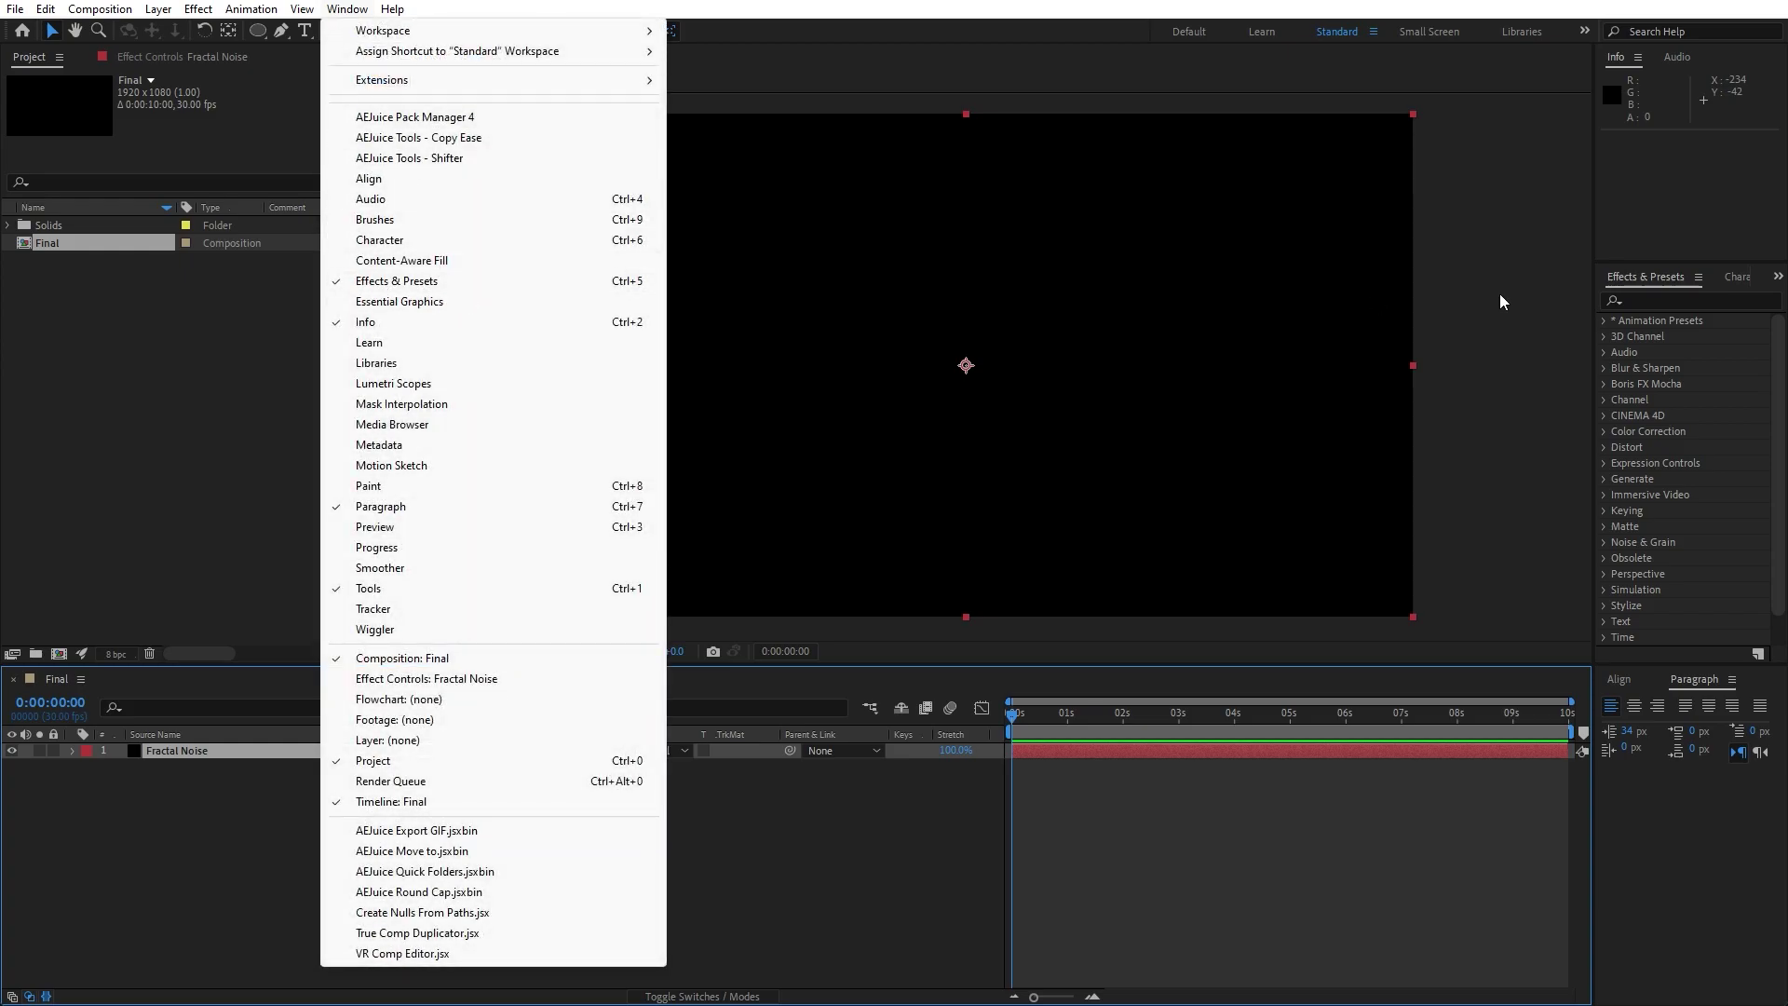
{"action": "left_click", "coordinate": [1679, 301]}
{"action": "type", "text": "fra"}
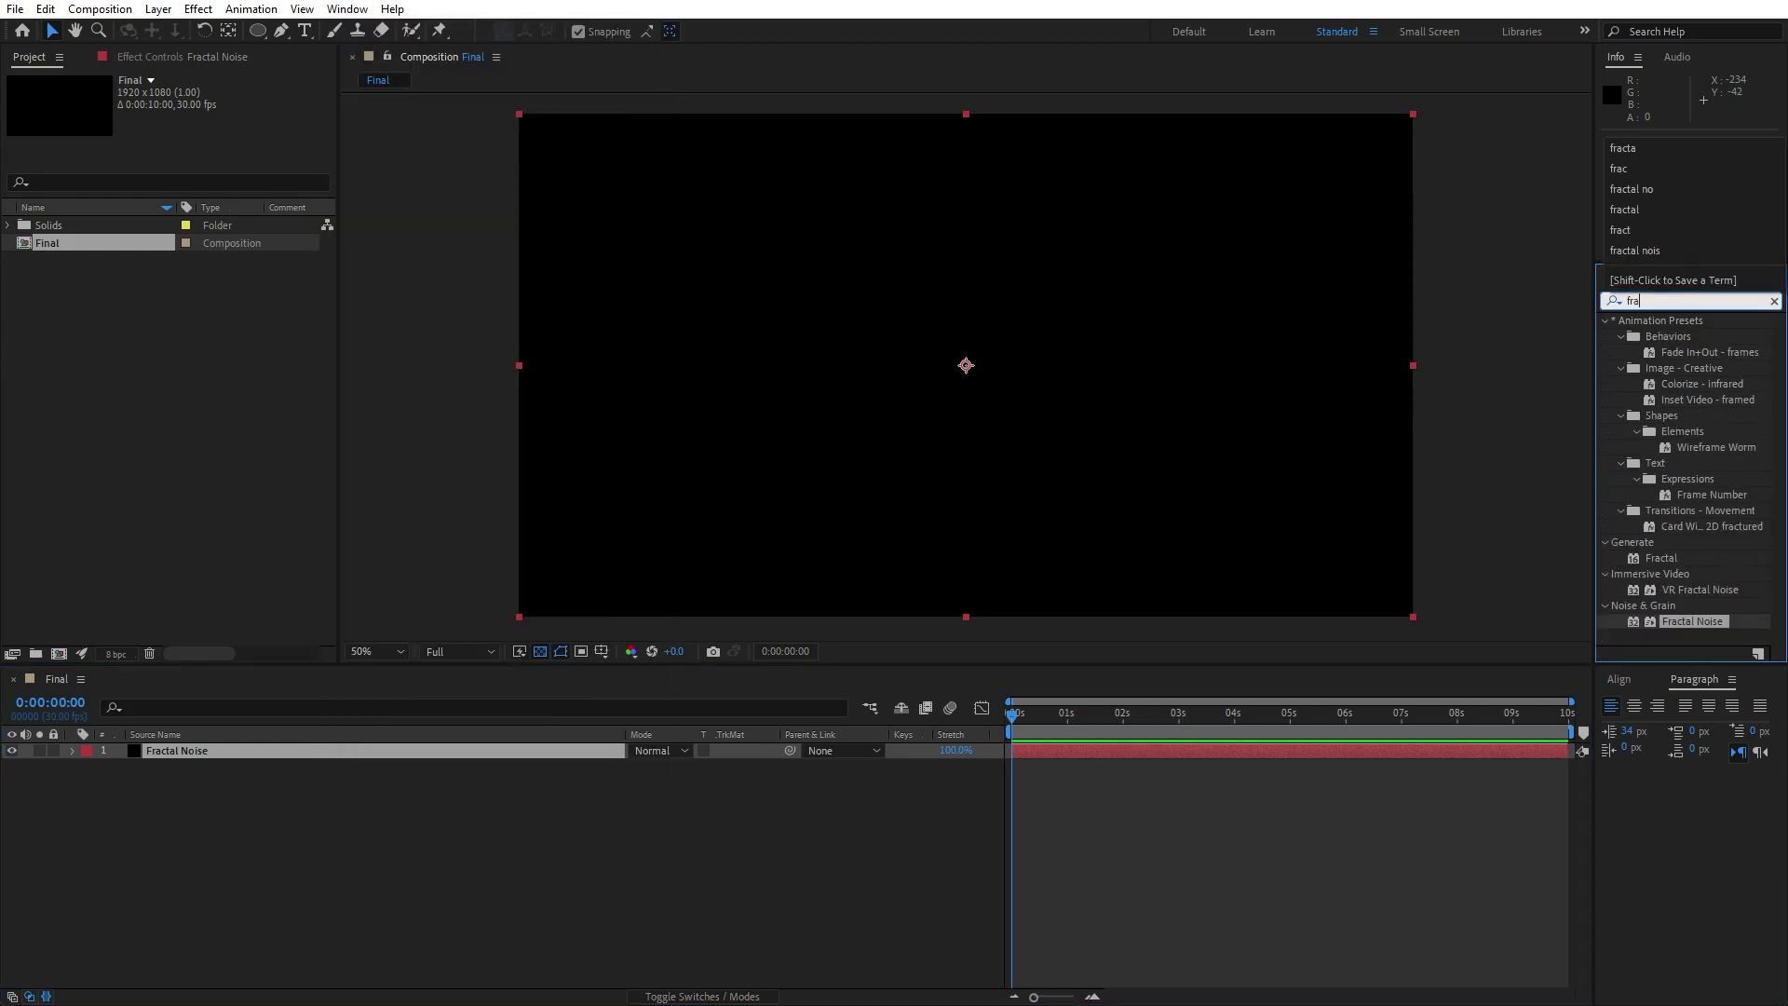
{"action": "type", "text": "cta"}
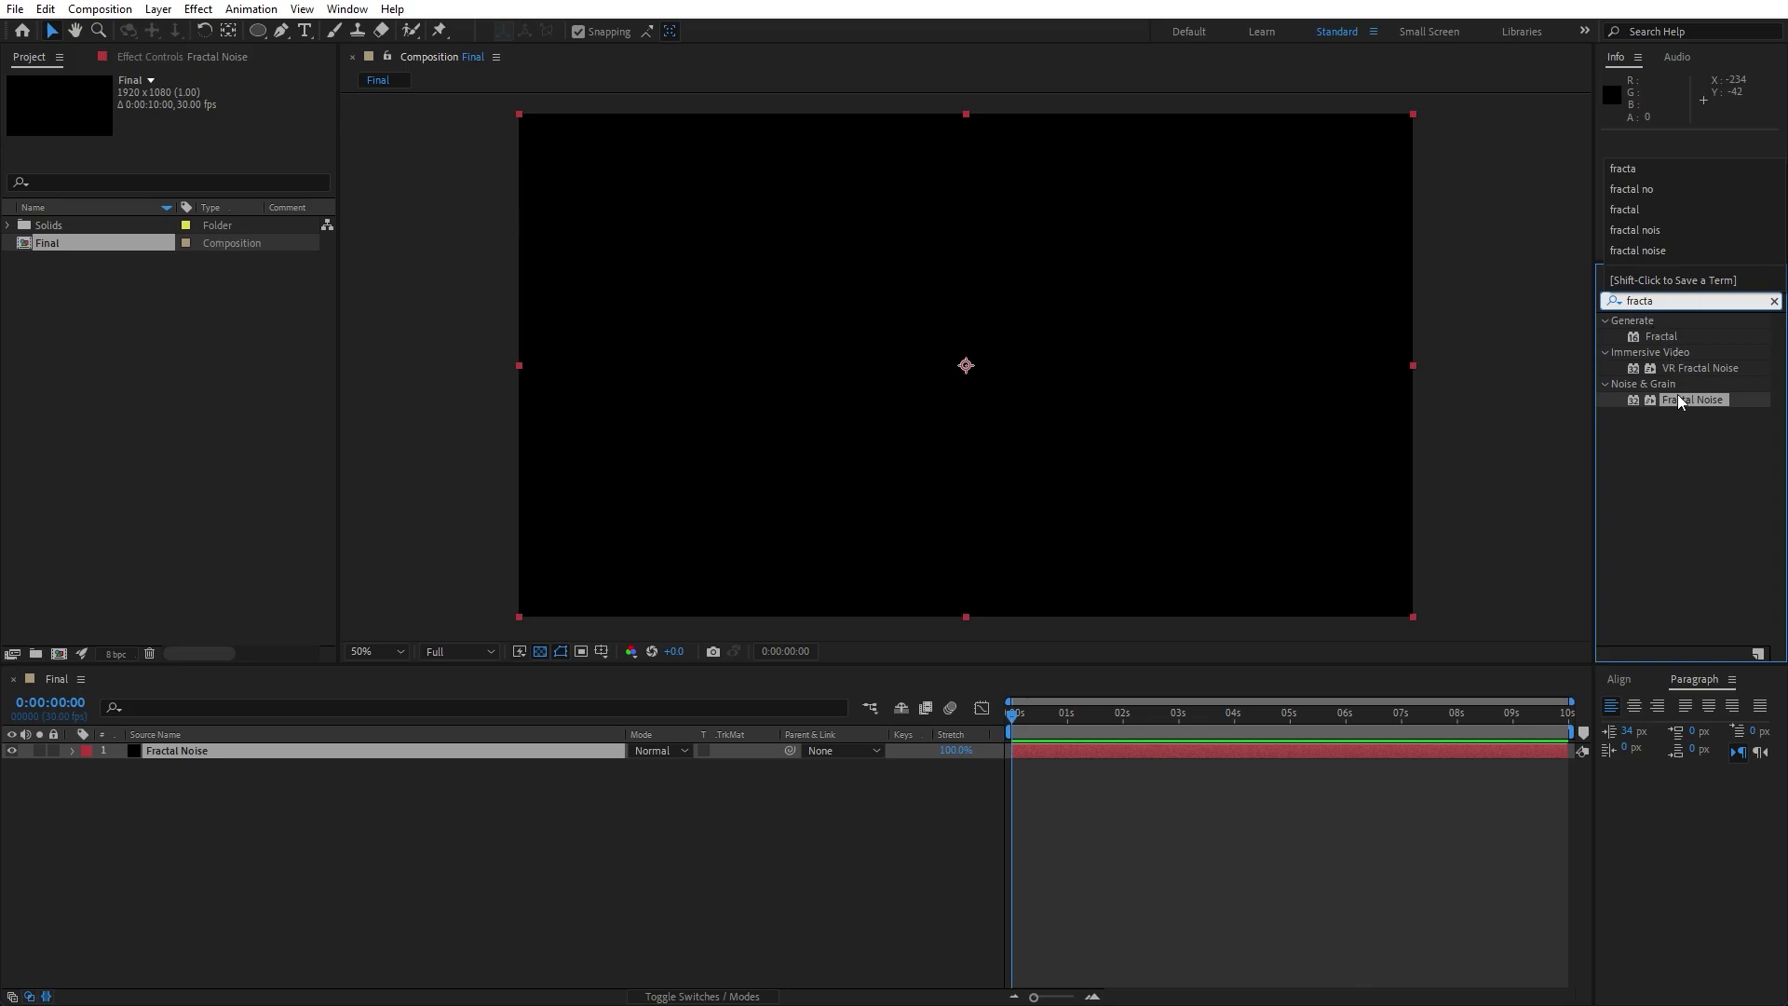
{"action": "left_click_drag", "start_coordinate": [1683, 400], "coordinate": [166, 747]}
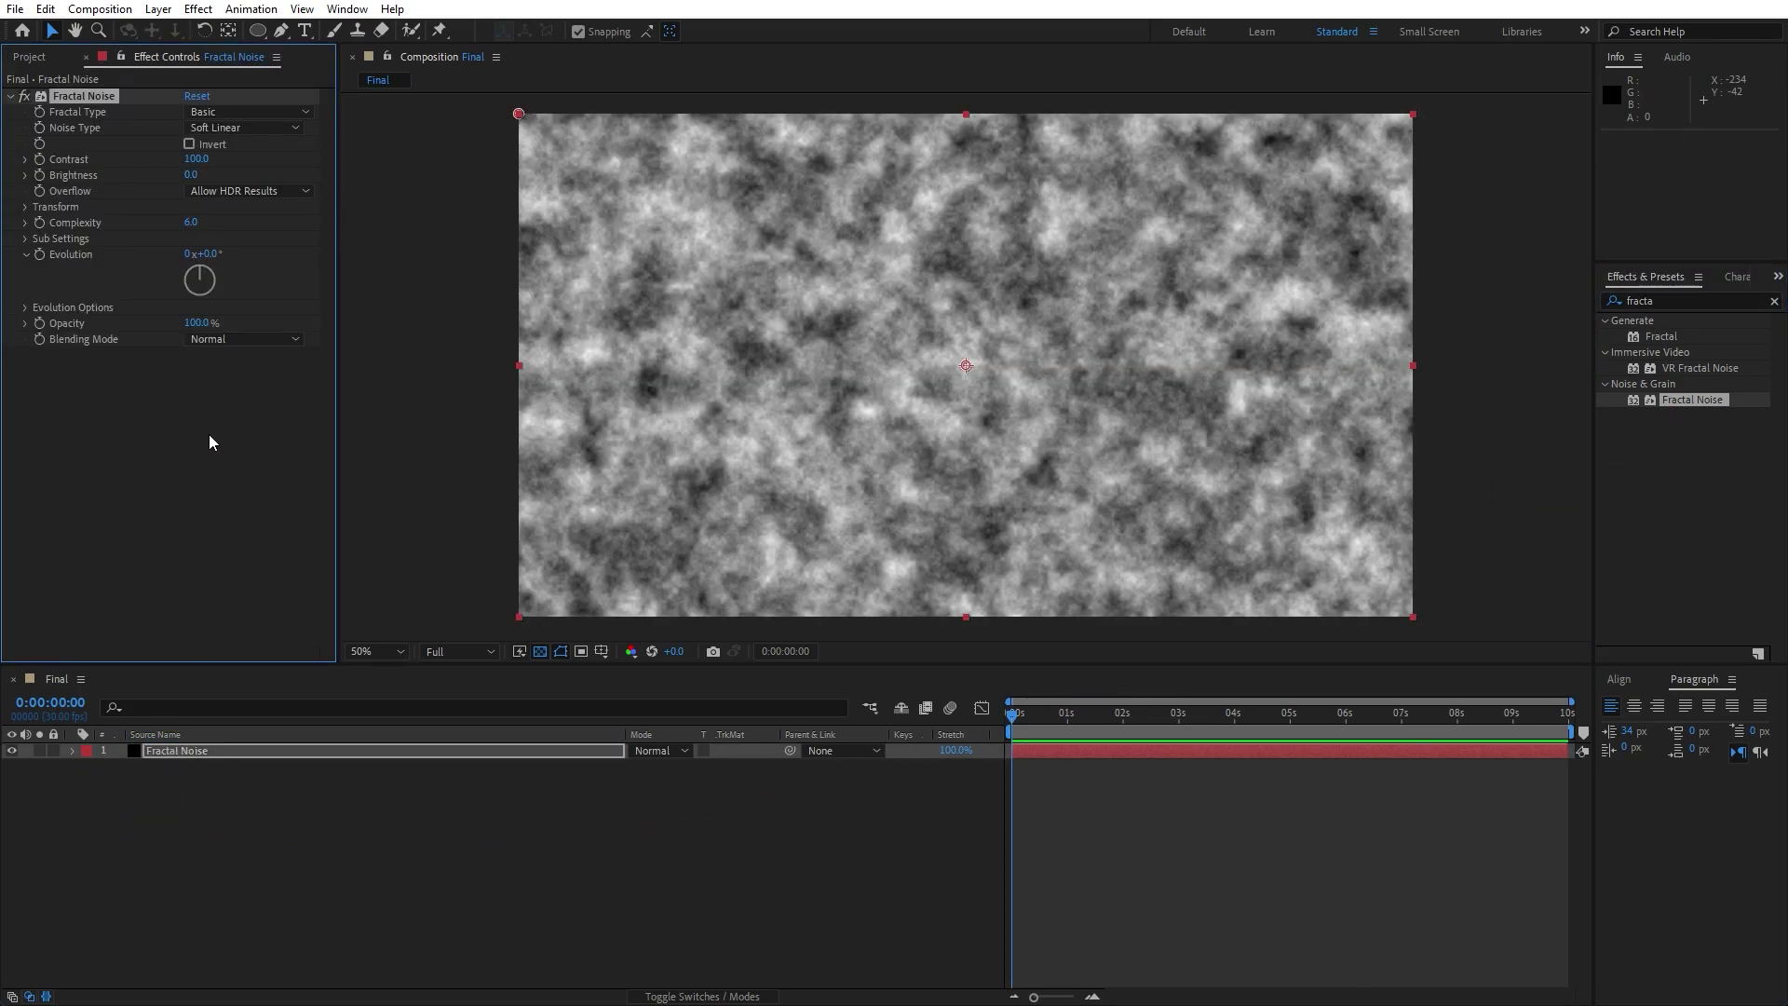
Set the effect's fractal type to Subscale and its noise type to Block.
{"action": "left_click", "coordinate": [194, 112]}
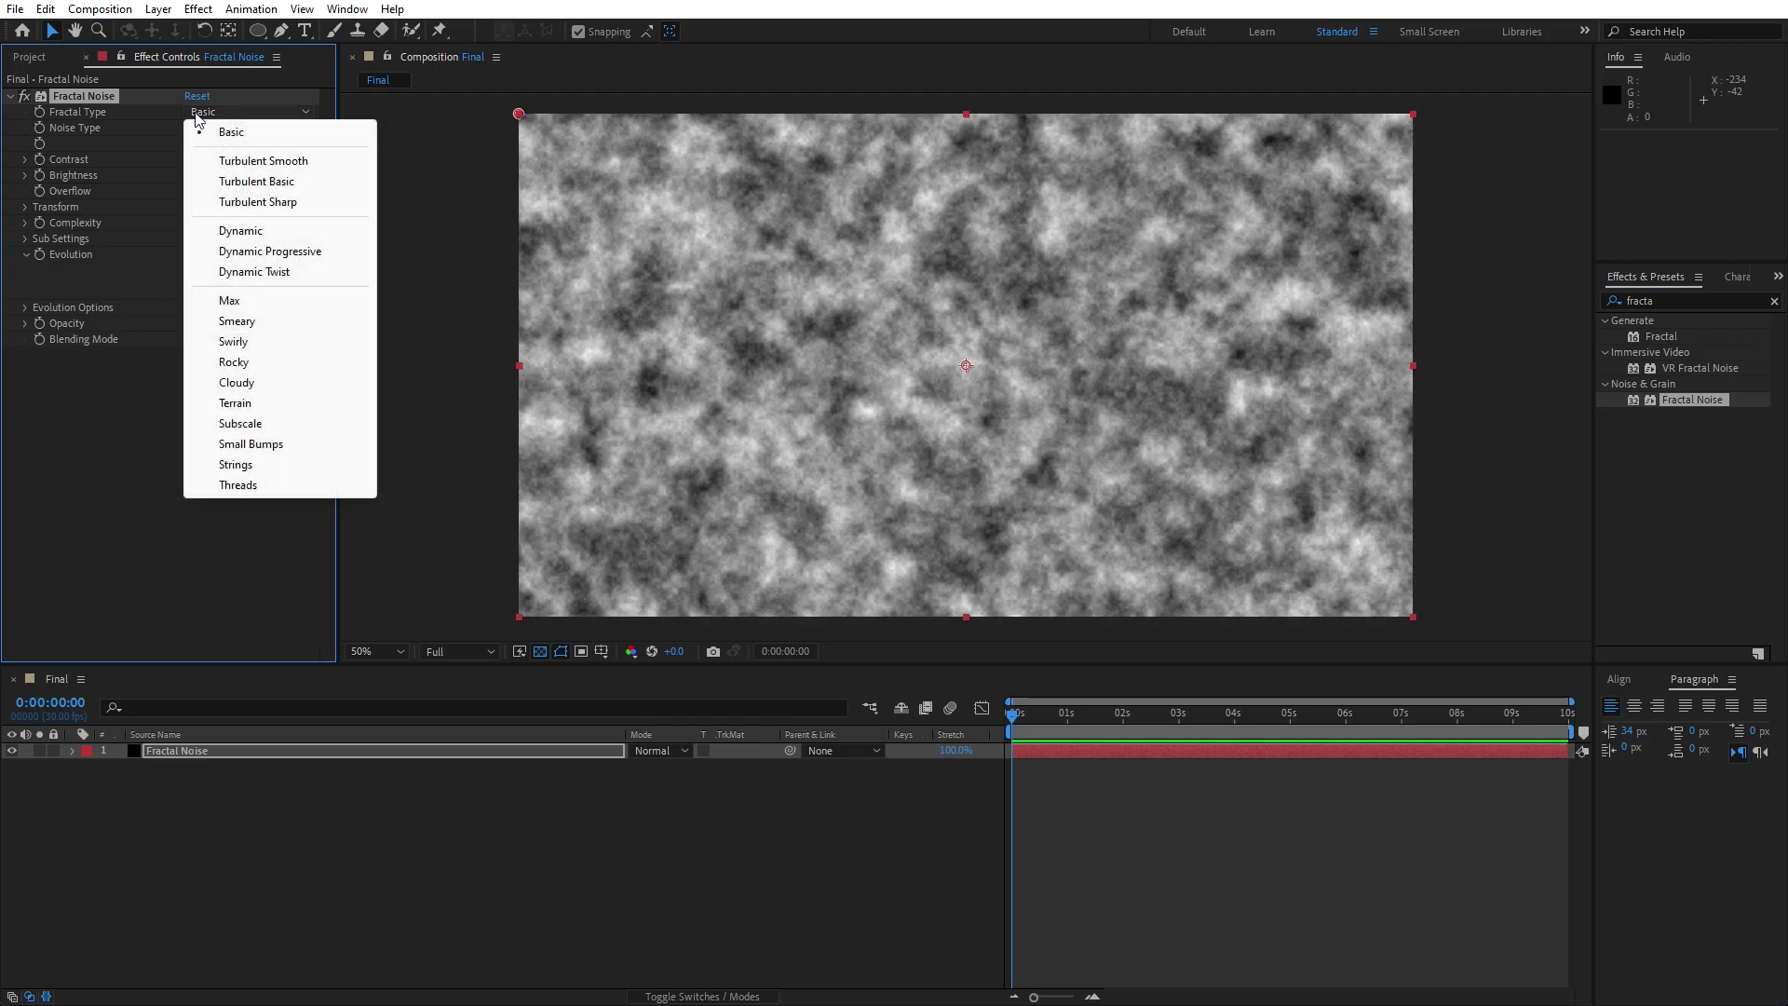
{"action": "left_click", "coordinate": [274, 422]}
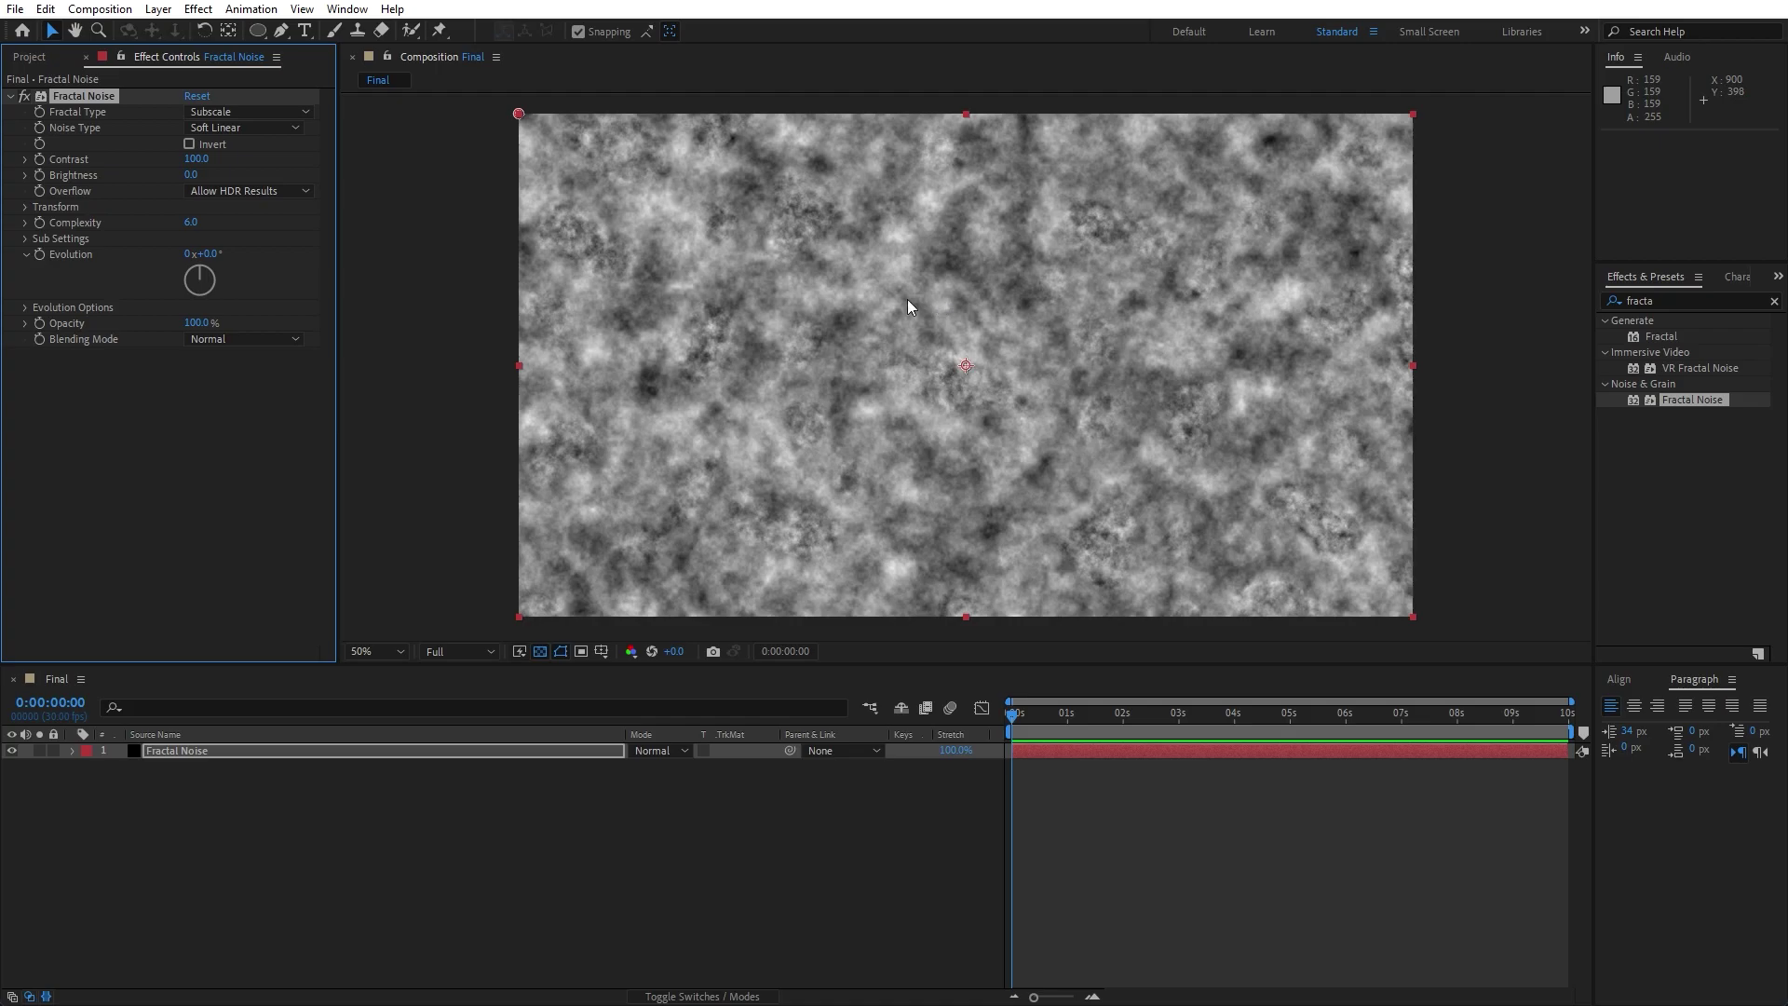
{"action": "left_click", "coordinate": [235, 131]}
{"action": "left_click", "coordinate": [233, 149]}
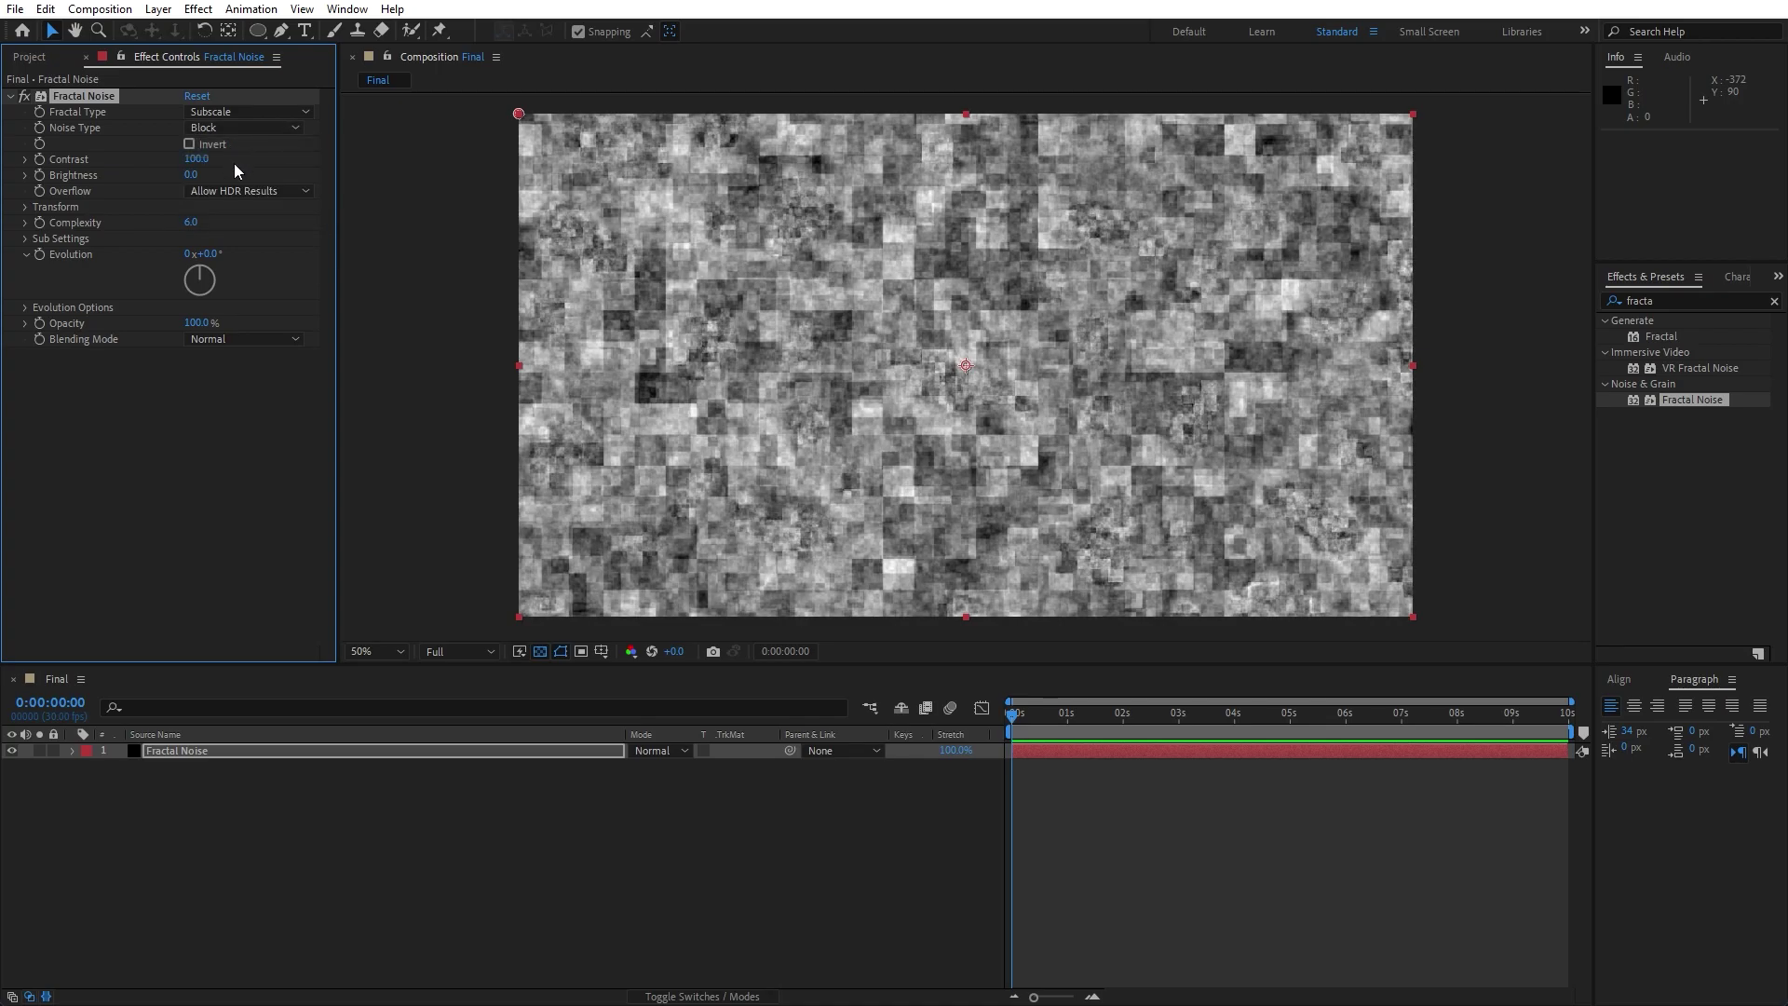
Set the Fractal Noise contrast to 150 and brightness to -30.
{"action": "left_click", "coordinate": [203, 160]}
{"action": "type", "text": "150"}
{"action": "key", "text": "Return"}
{"action": "left_click", "coordinate": [195, 175]}
{"action": "type", "text": "-30"}
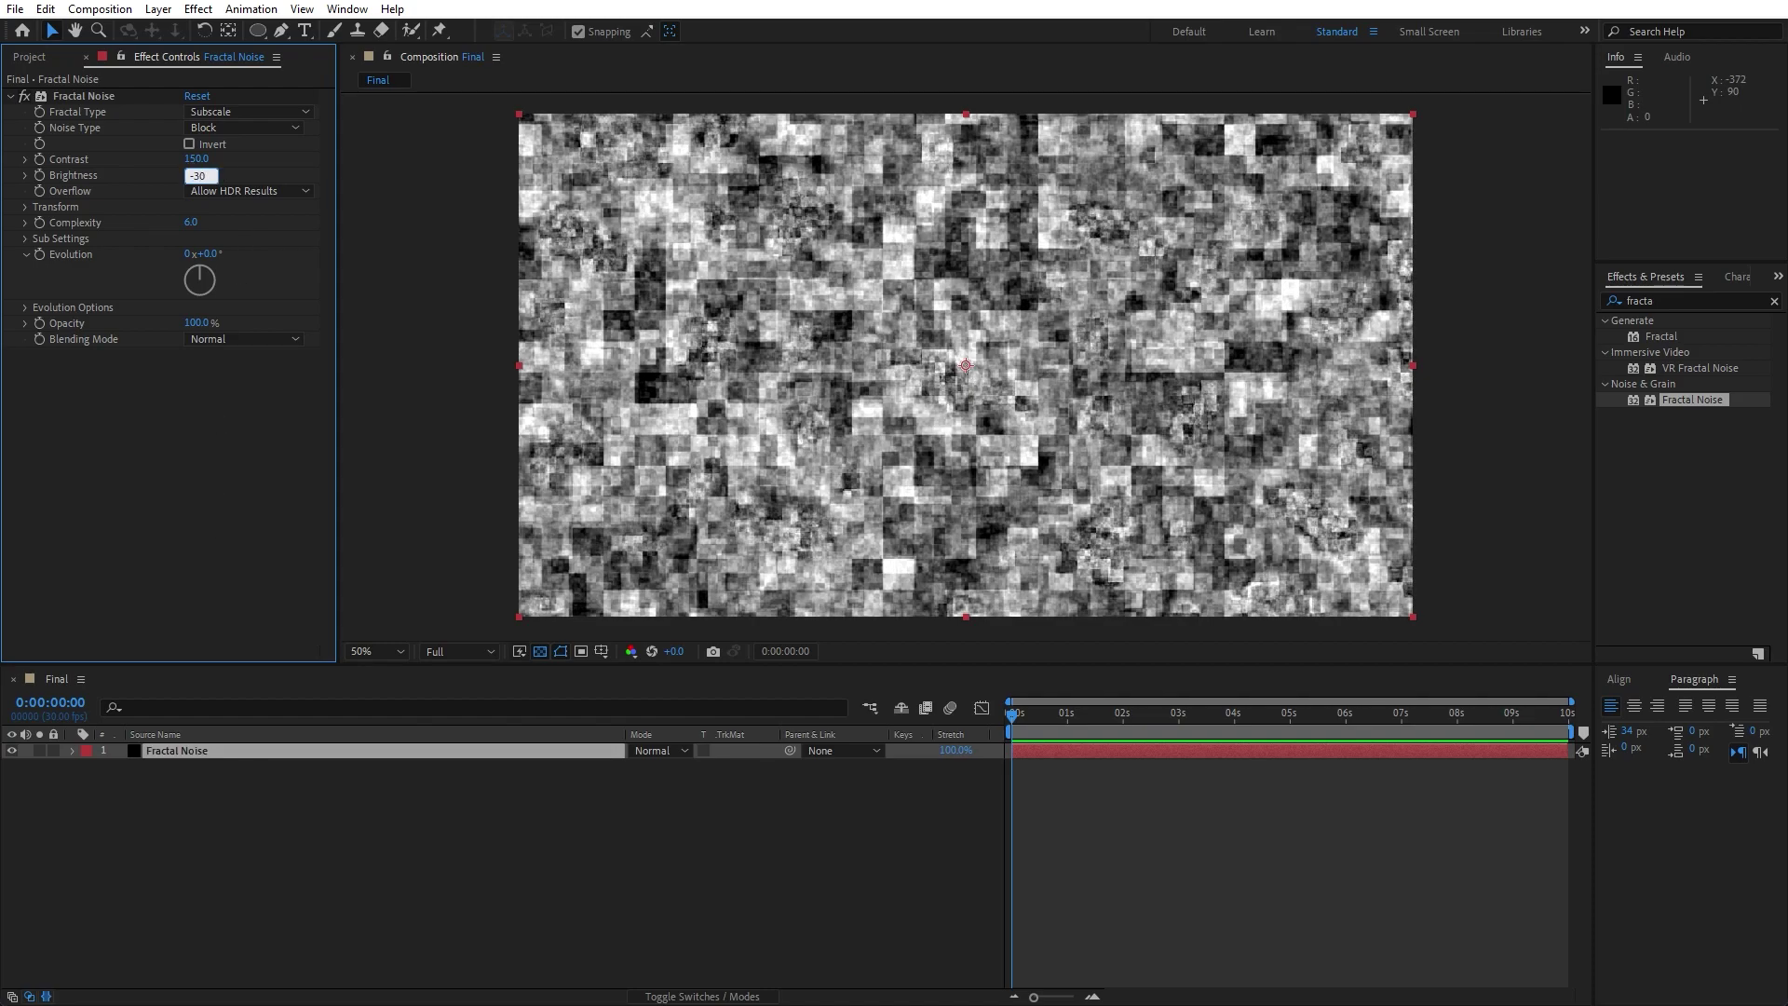
{"action": "key", "text": "Return"}
Set the Fractal Noise complexity to 1 and its transform scale to 235.
{"action": "left_click", "coordinate": [189, 224]}
{"action": "type", "text": "1"}
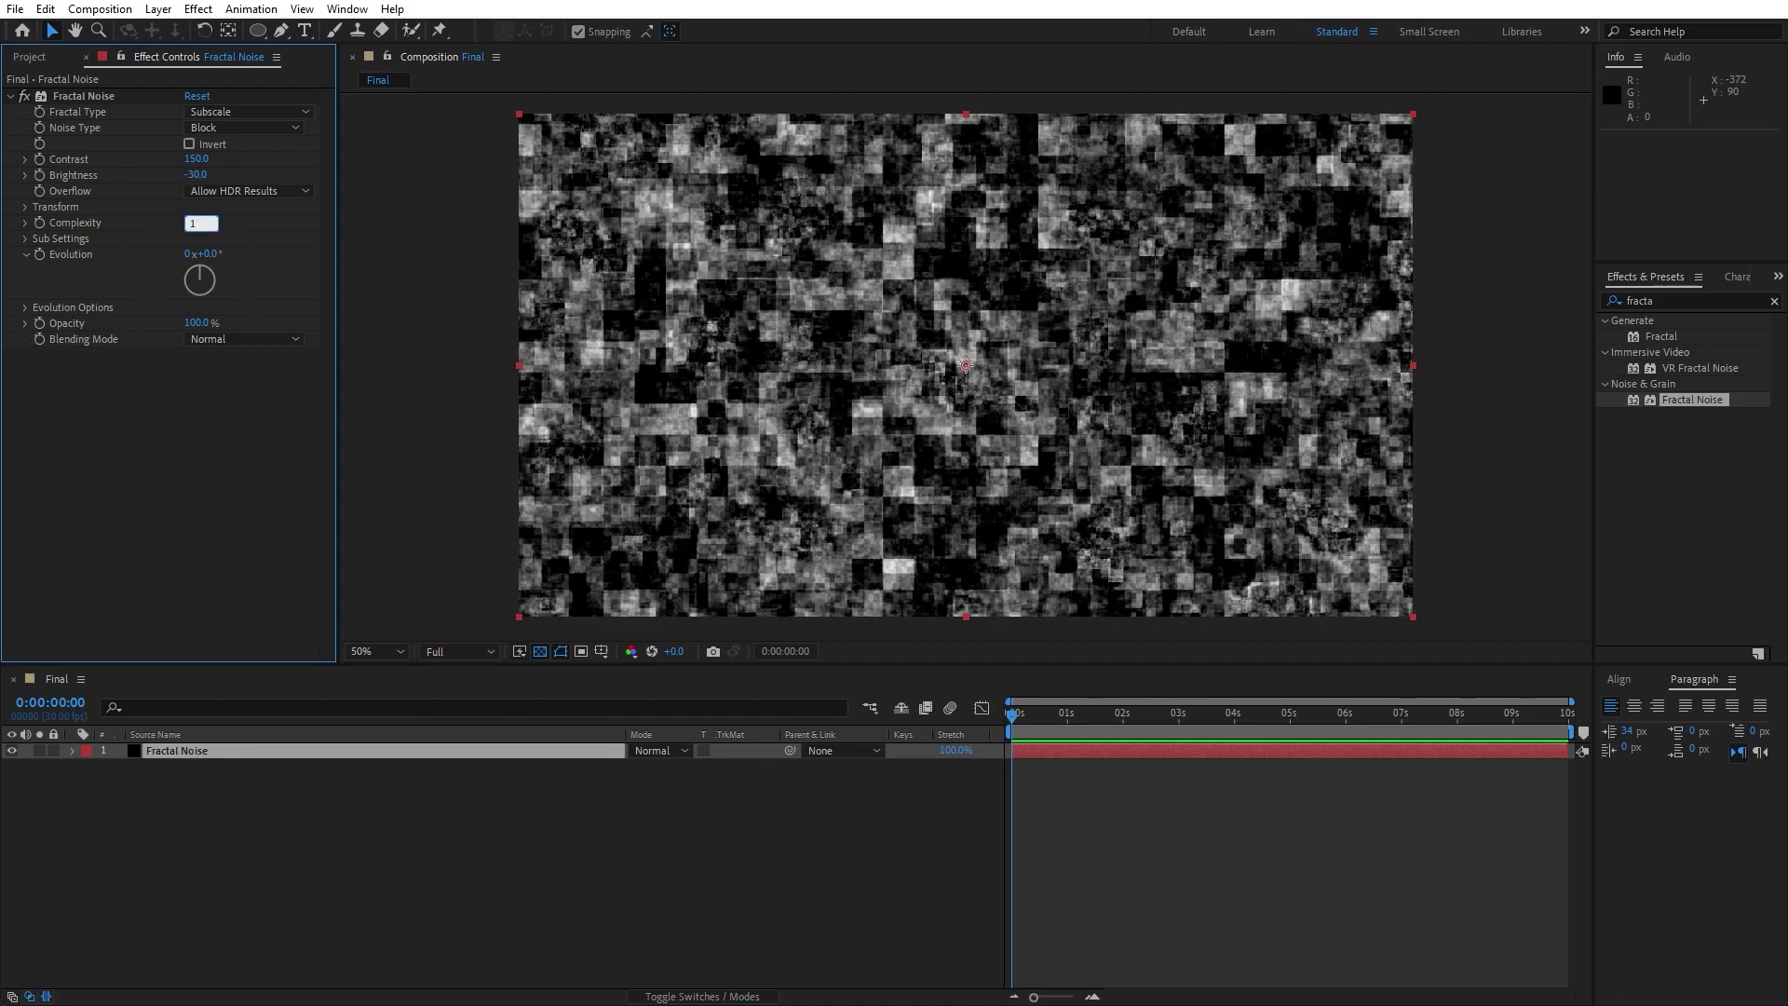
{"action": "key", "text": "Return"}
{"action": "left_click", "coordinate": [25, 207]}
{"action": "left_click", "coordinate": [195, 255]}
{"action": "type", "text": "235"}
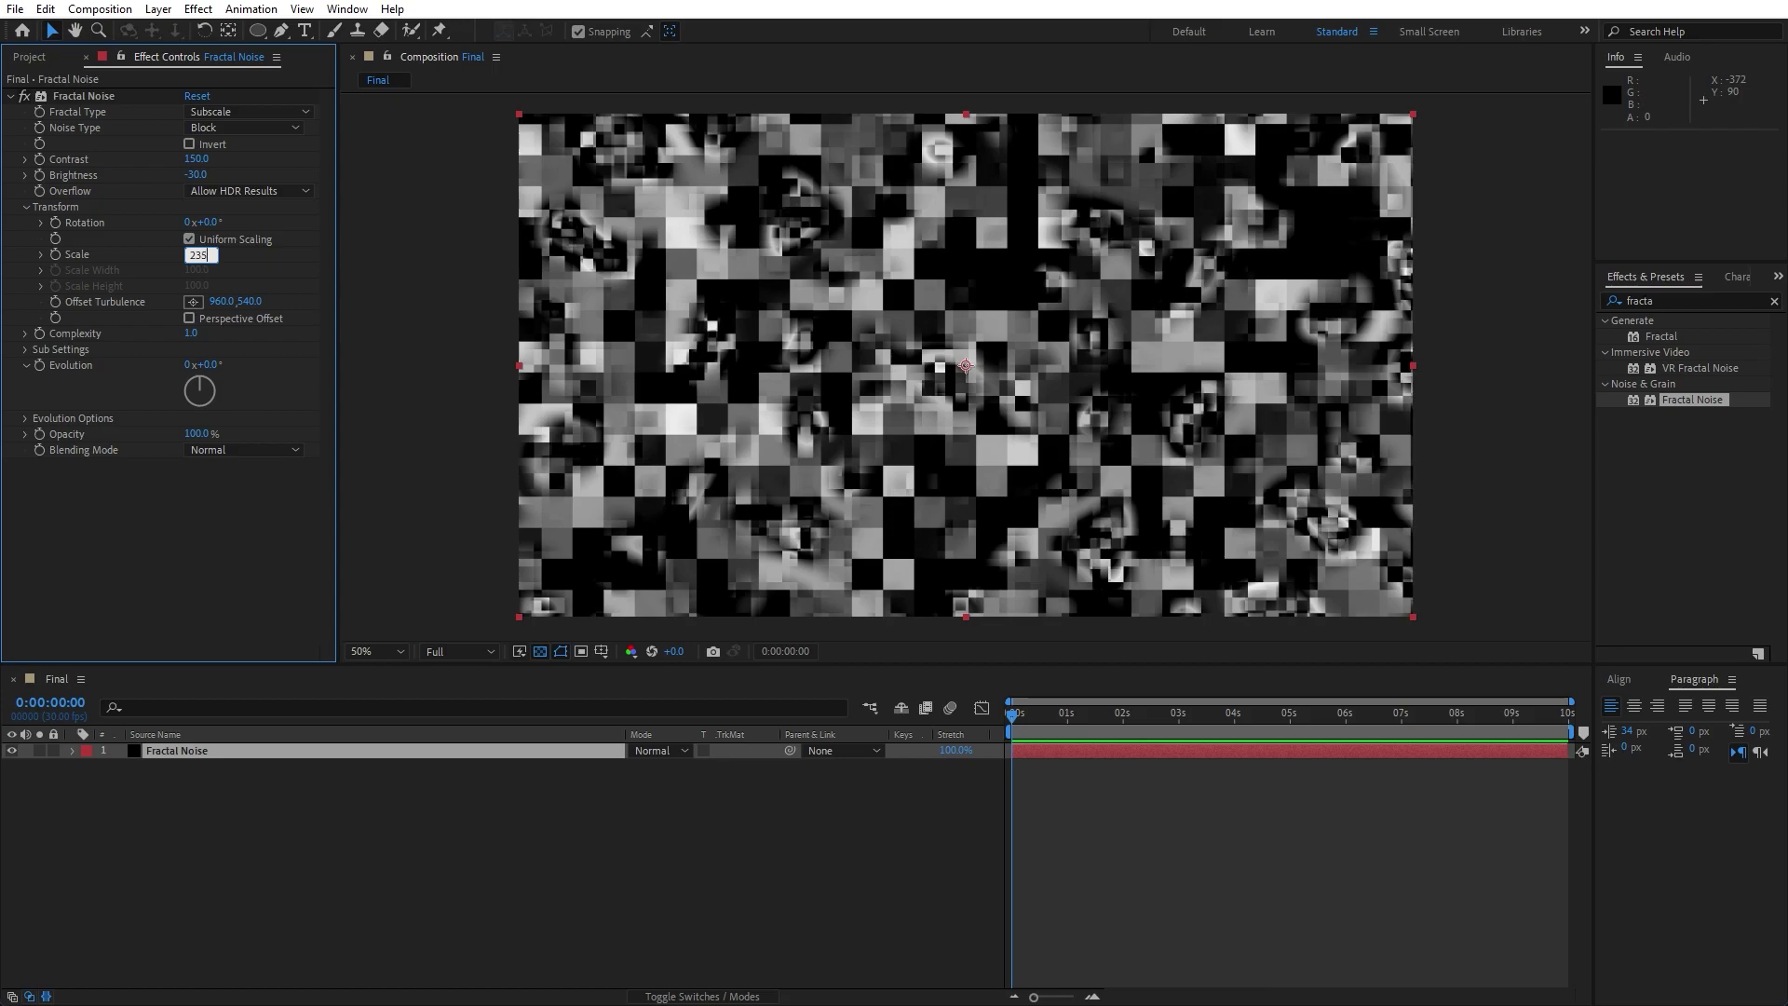
{"action": "key", "text": "Return"}
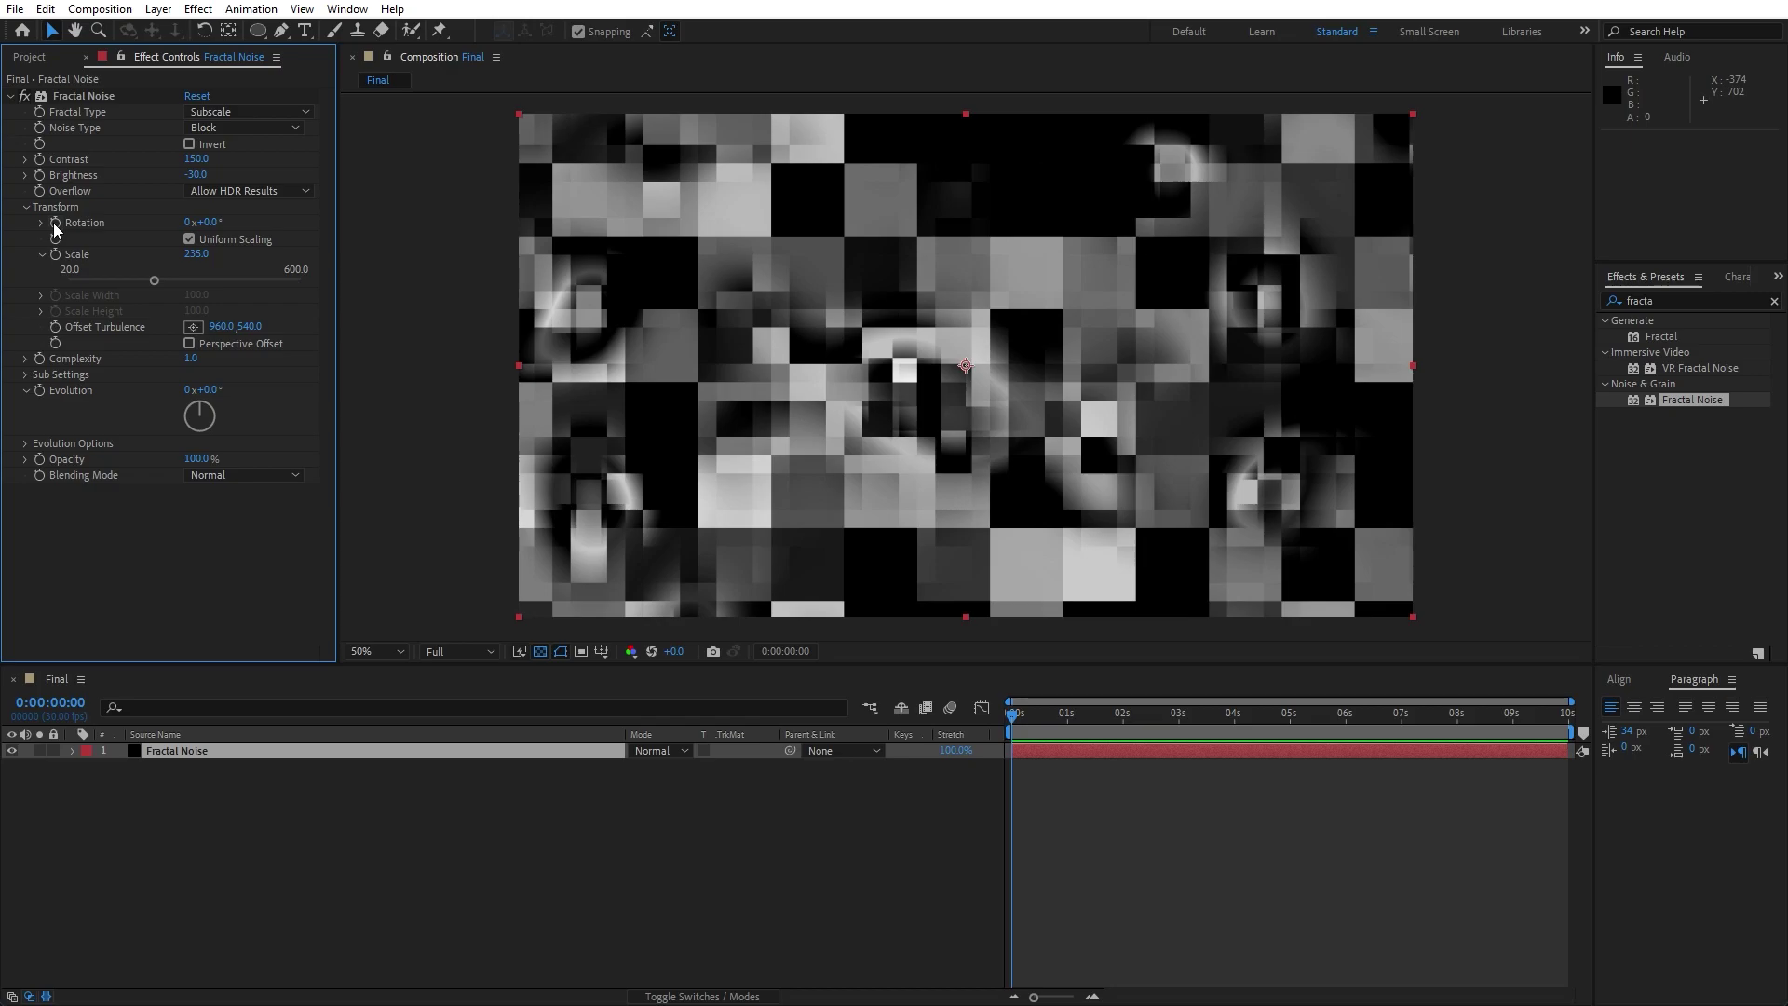
Keyframe the noise rotation from 45° at the start of the composition to 0° at its end.
{"action": "left_click", "coordinate": [214, 222]}
{"action": "type", "text": "4"}
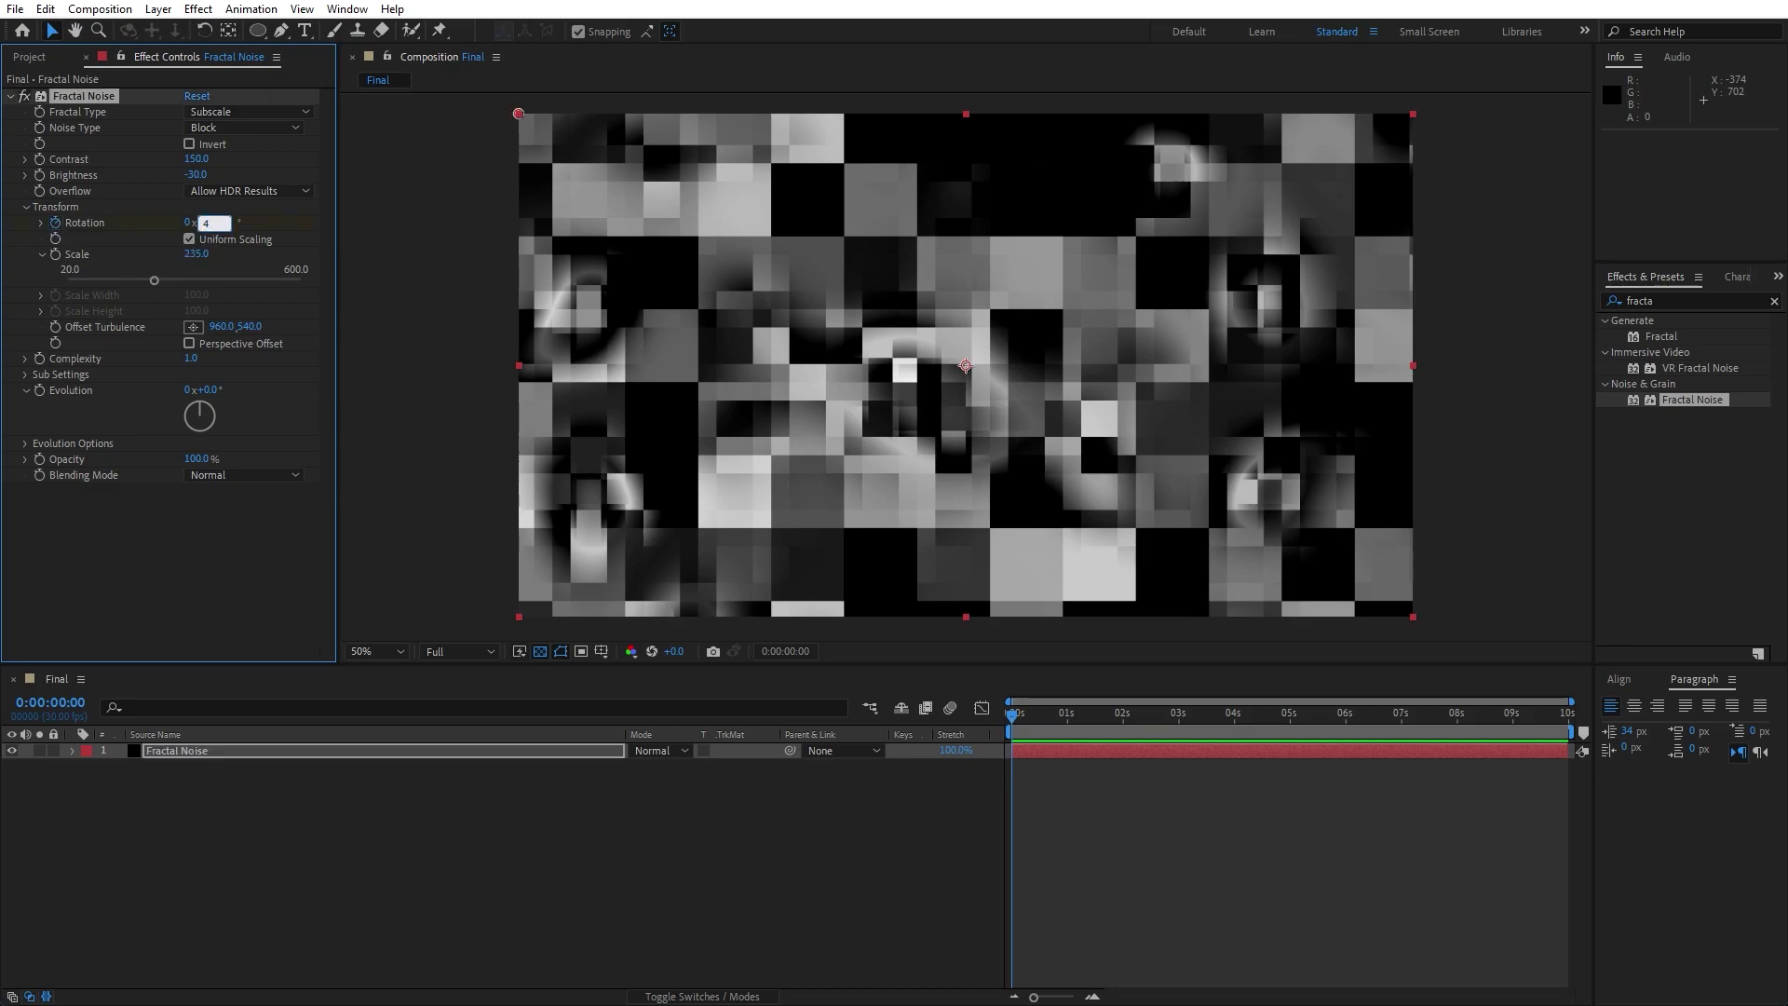
{"action": "type", "text": "5"}
{"action": "key", "text": "Return"}
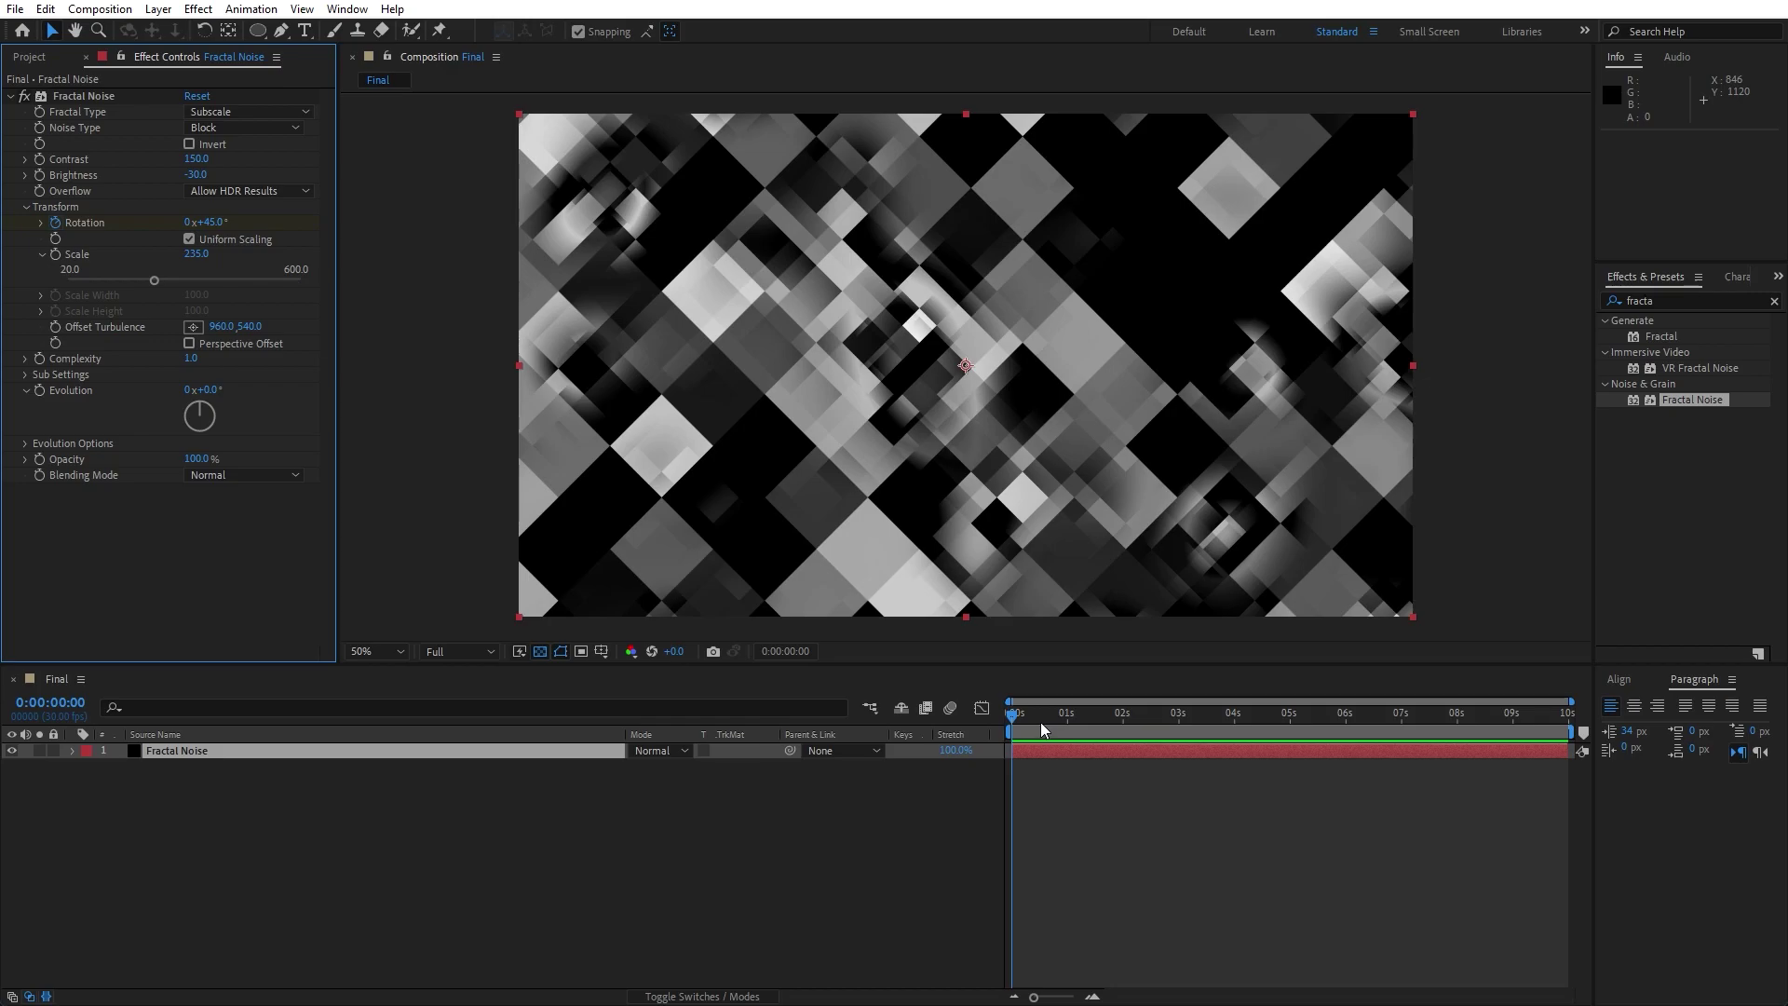
{"action": "key", "text": "End"}
{"action": "left_click", "coordinate": [205, 222]}
{"action": "type", "text": "0"}
{"action": "key", "text": "Return"}
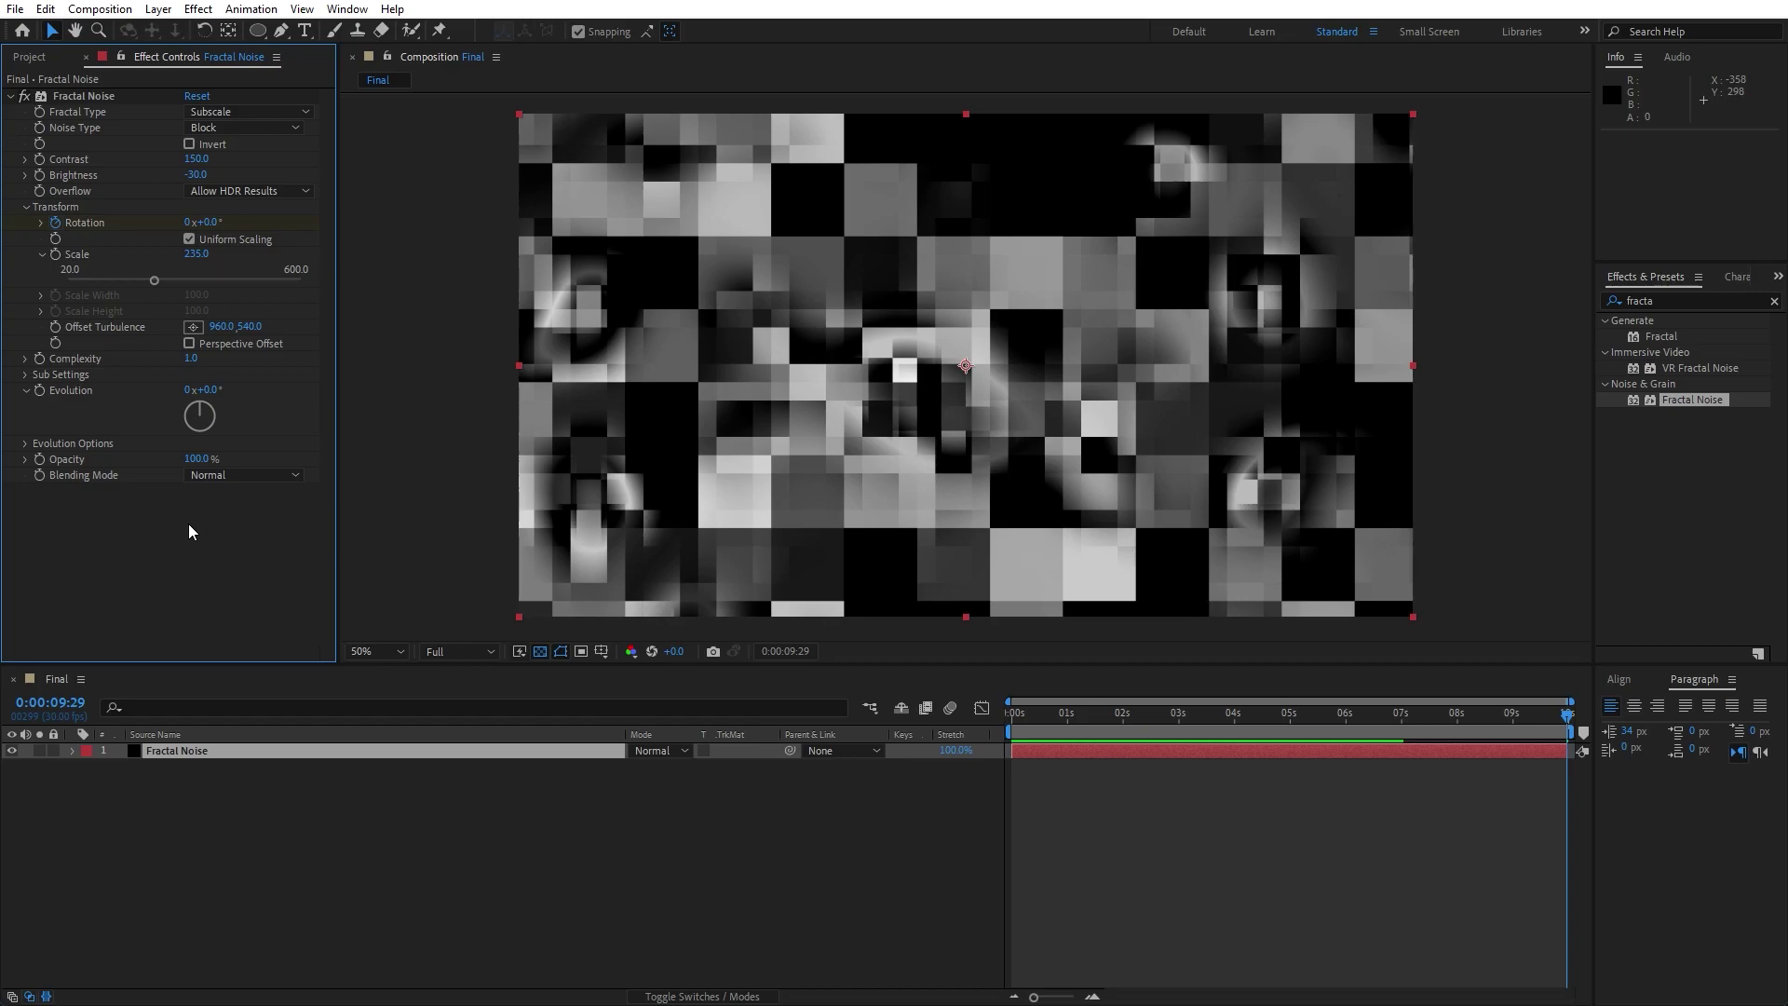
Drive the noise Evolution with the expression time*50 and preview the animation.
{"action": "left_click", "coordinate": [39, 390], "text": "alt"}
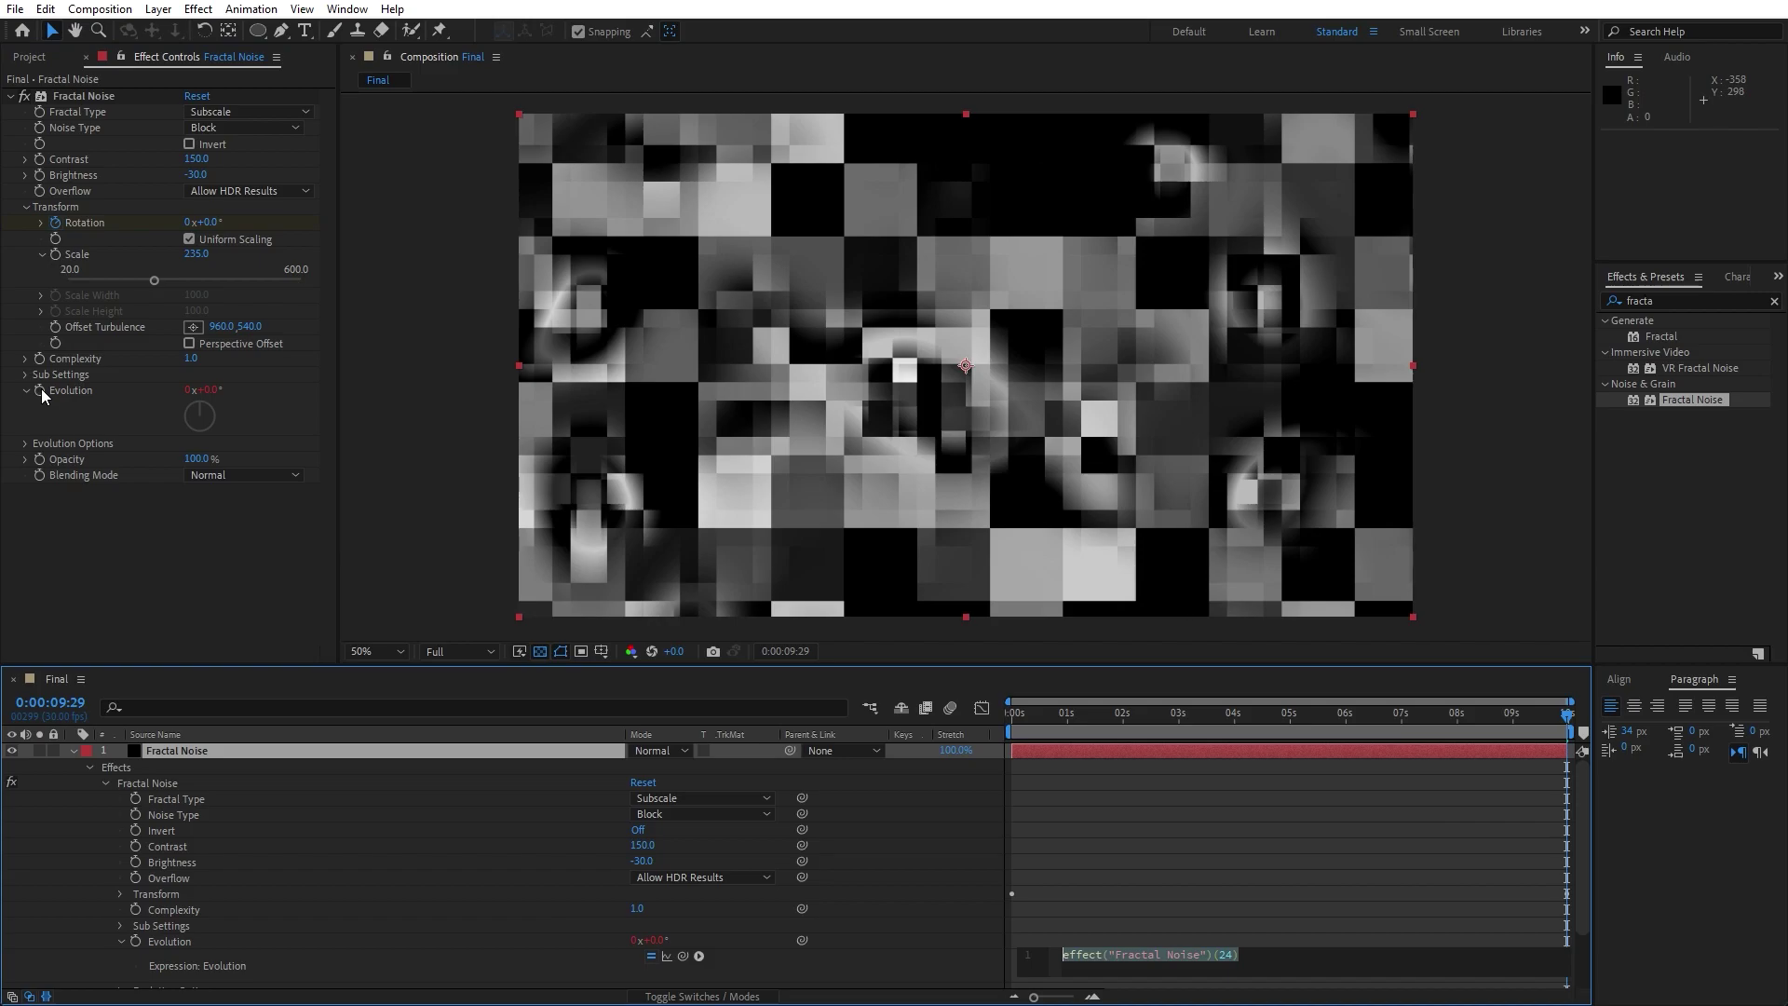
{"action": "type", "text": "time*"}
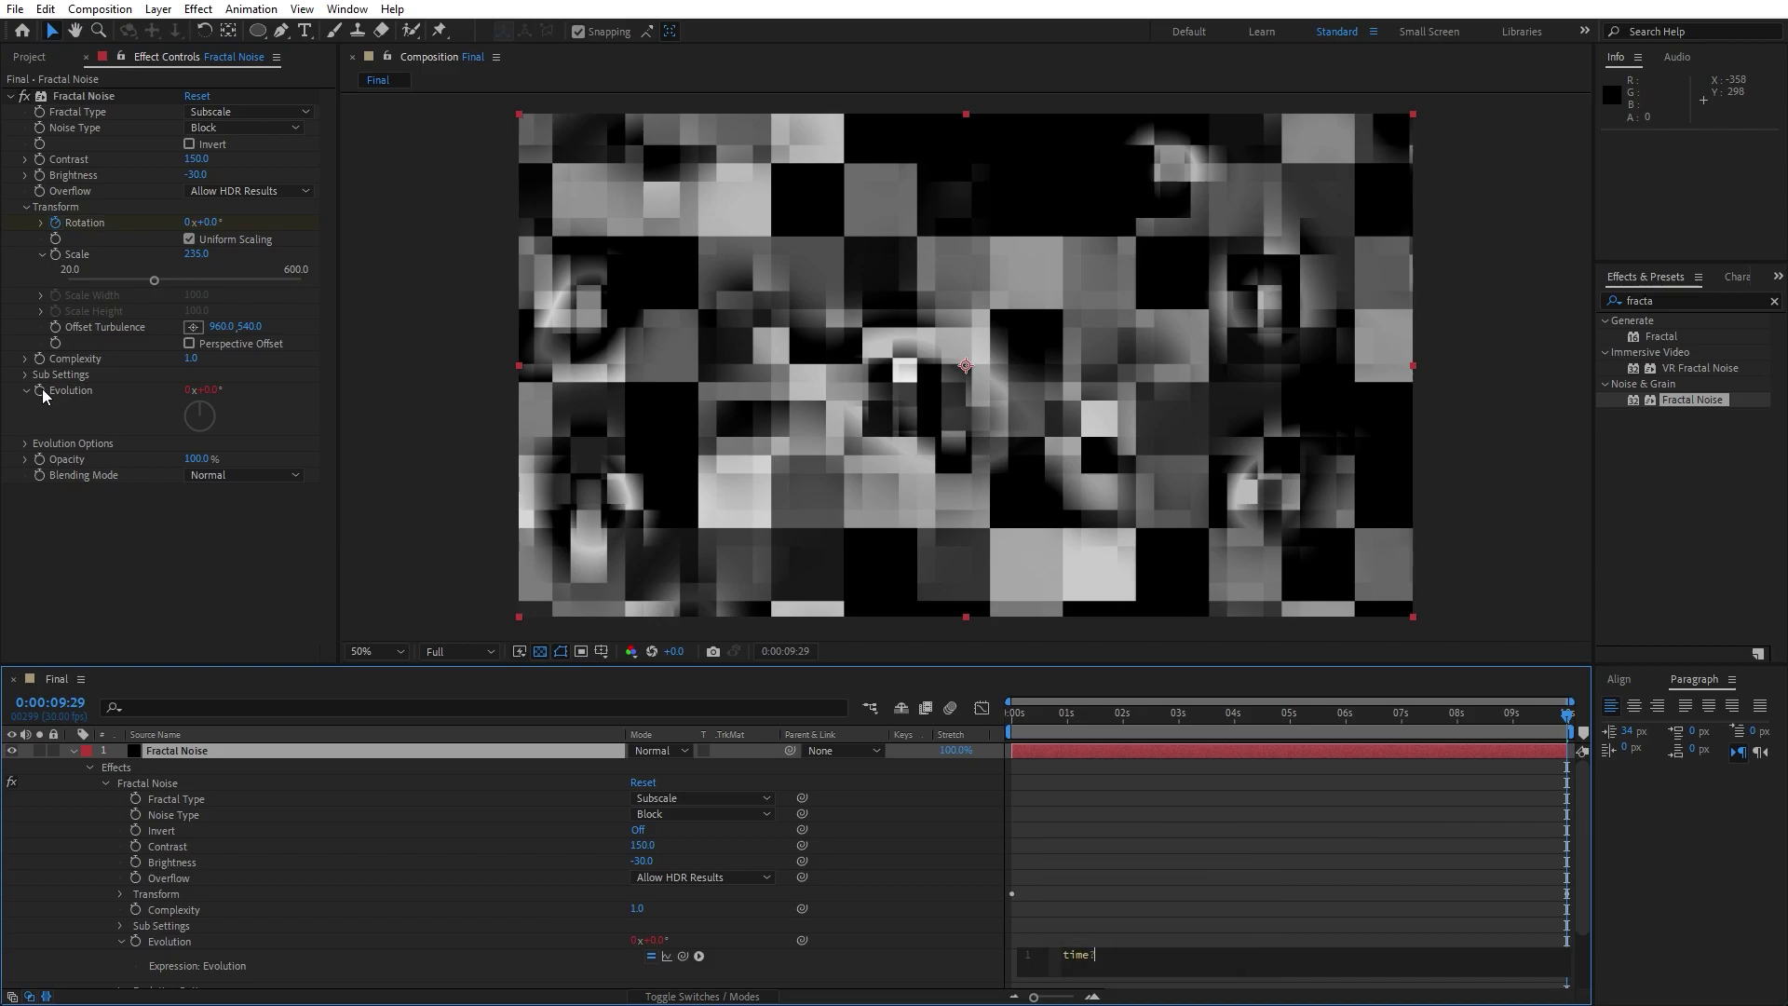
{"action": "type", "text": "50"}
{"action": "left_click", "coordinate": [54, 828]}
{"action": "left_click", "coordinate": [73, 750]}
{"action": "key", "text": "space"}
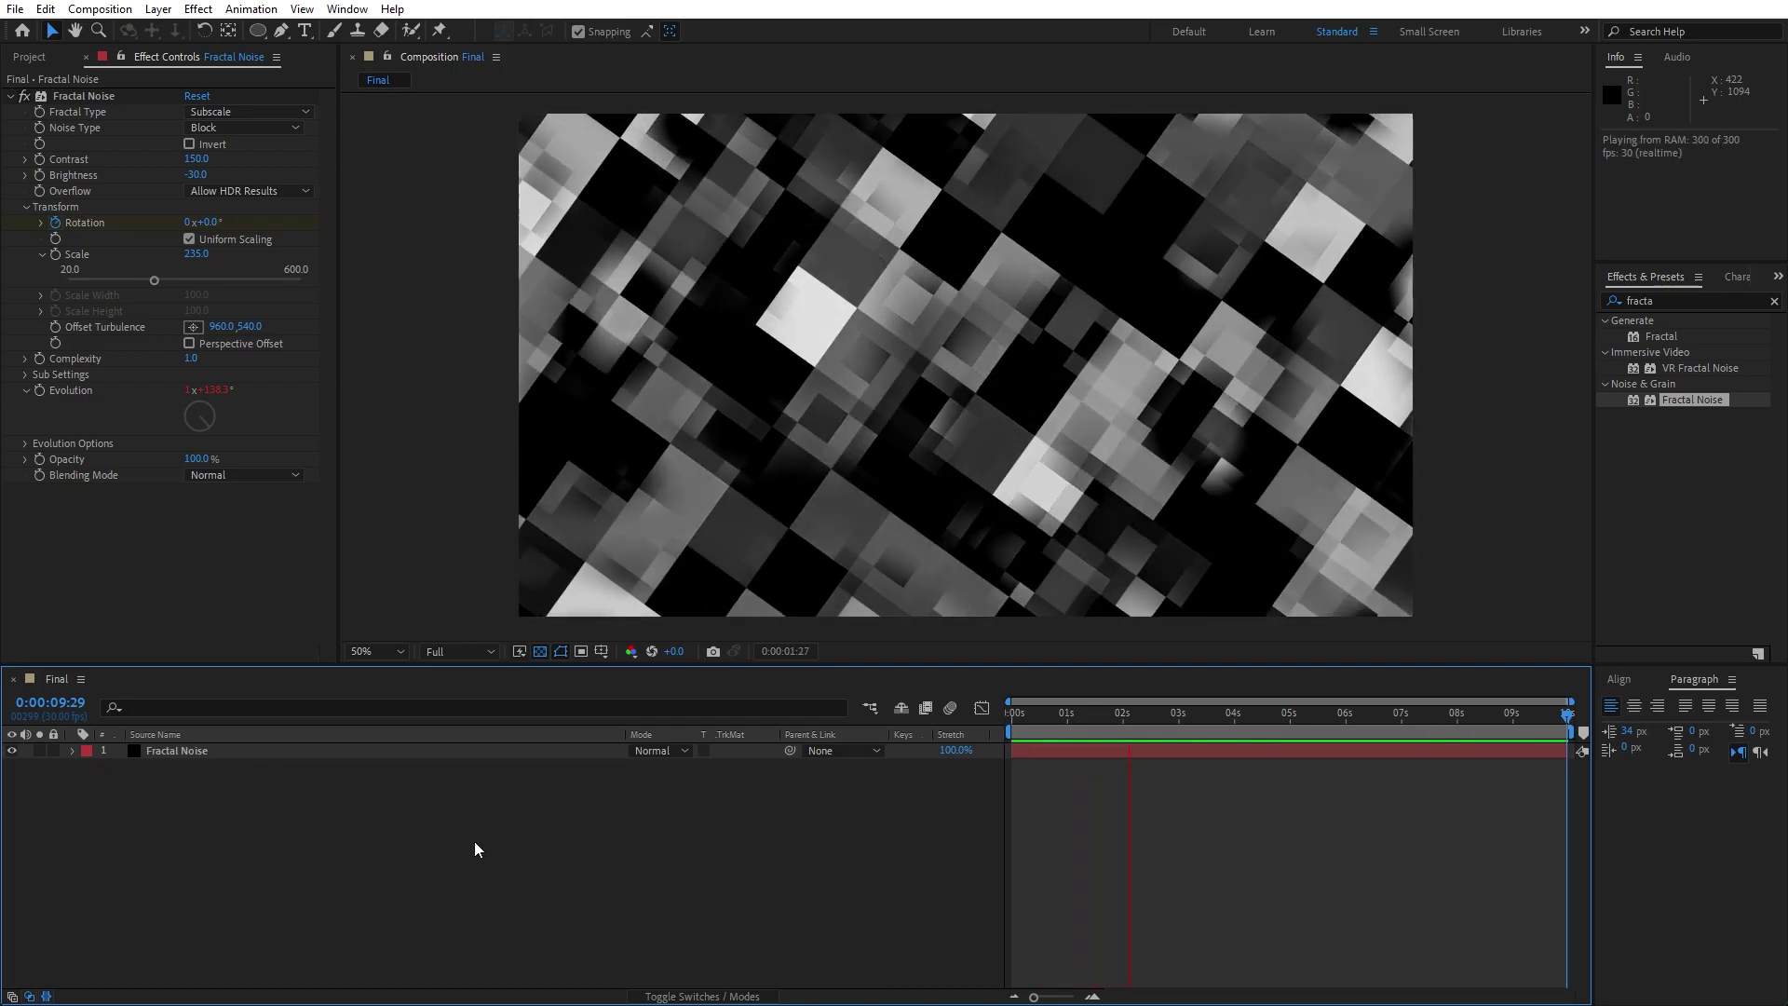
{"action": "key", "text": "space"}
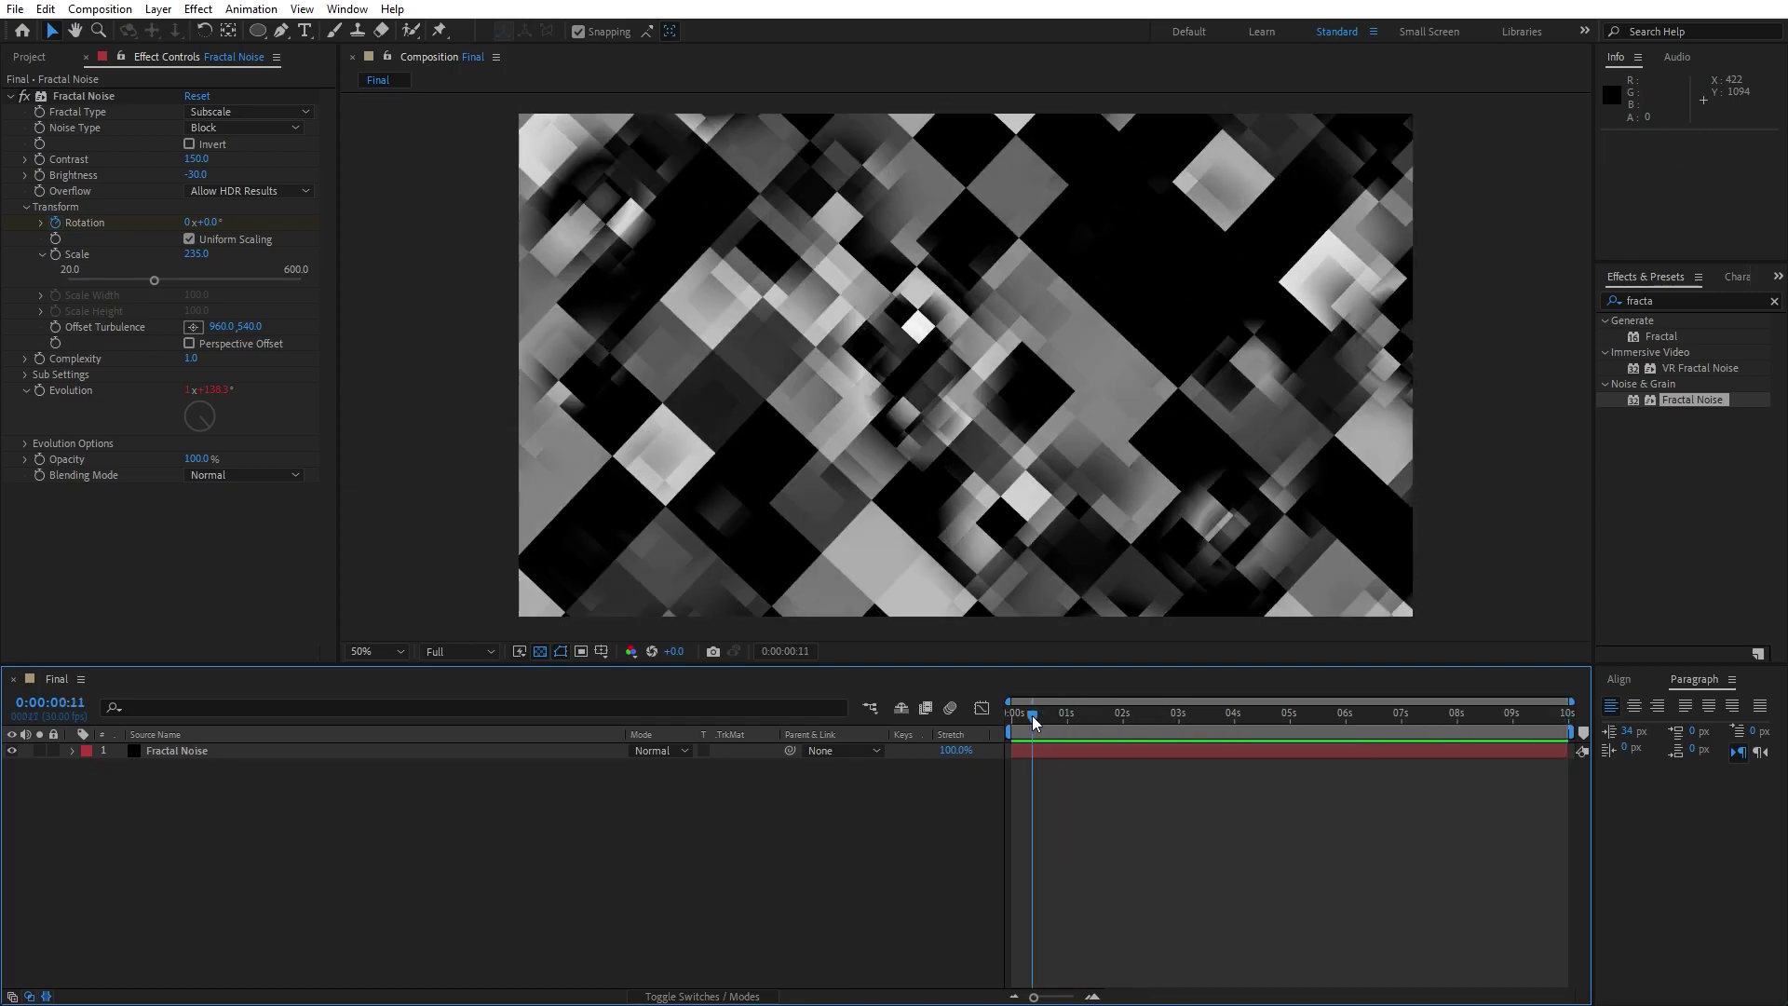
Pre-compose the Fractal Noise layer as Fractal 01, moving all attributes into the new composition.
{"action": "left_click", "coordinate": [10, 95]}
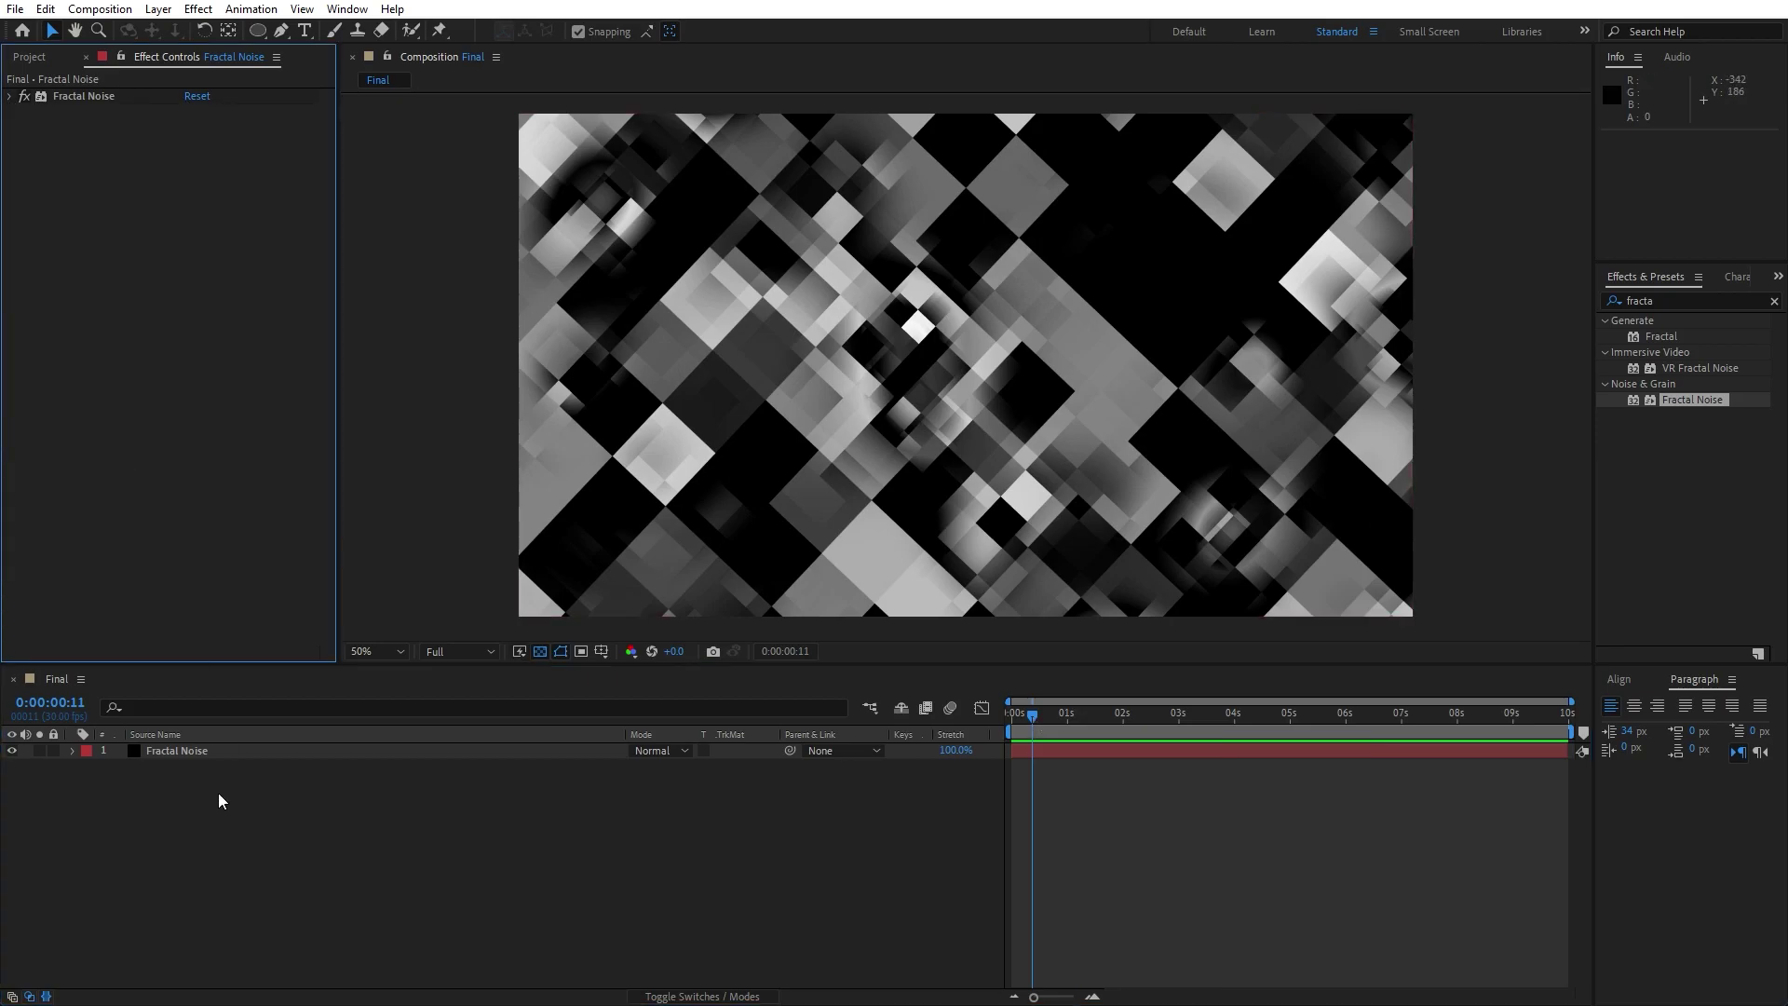
{"action": "left_click", "coordinate": [188, 750]}
{"action": "right_click", "coordinate": [188, 751]}
{"action": "left_click", "coordinate": [278, 646]}
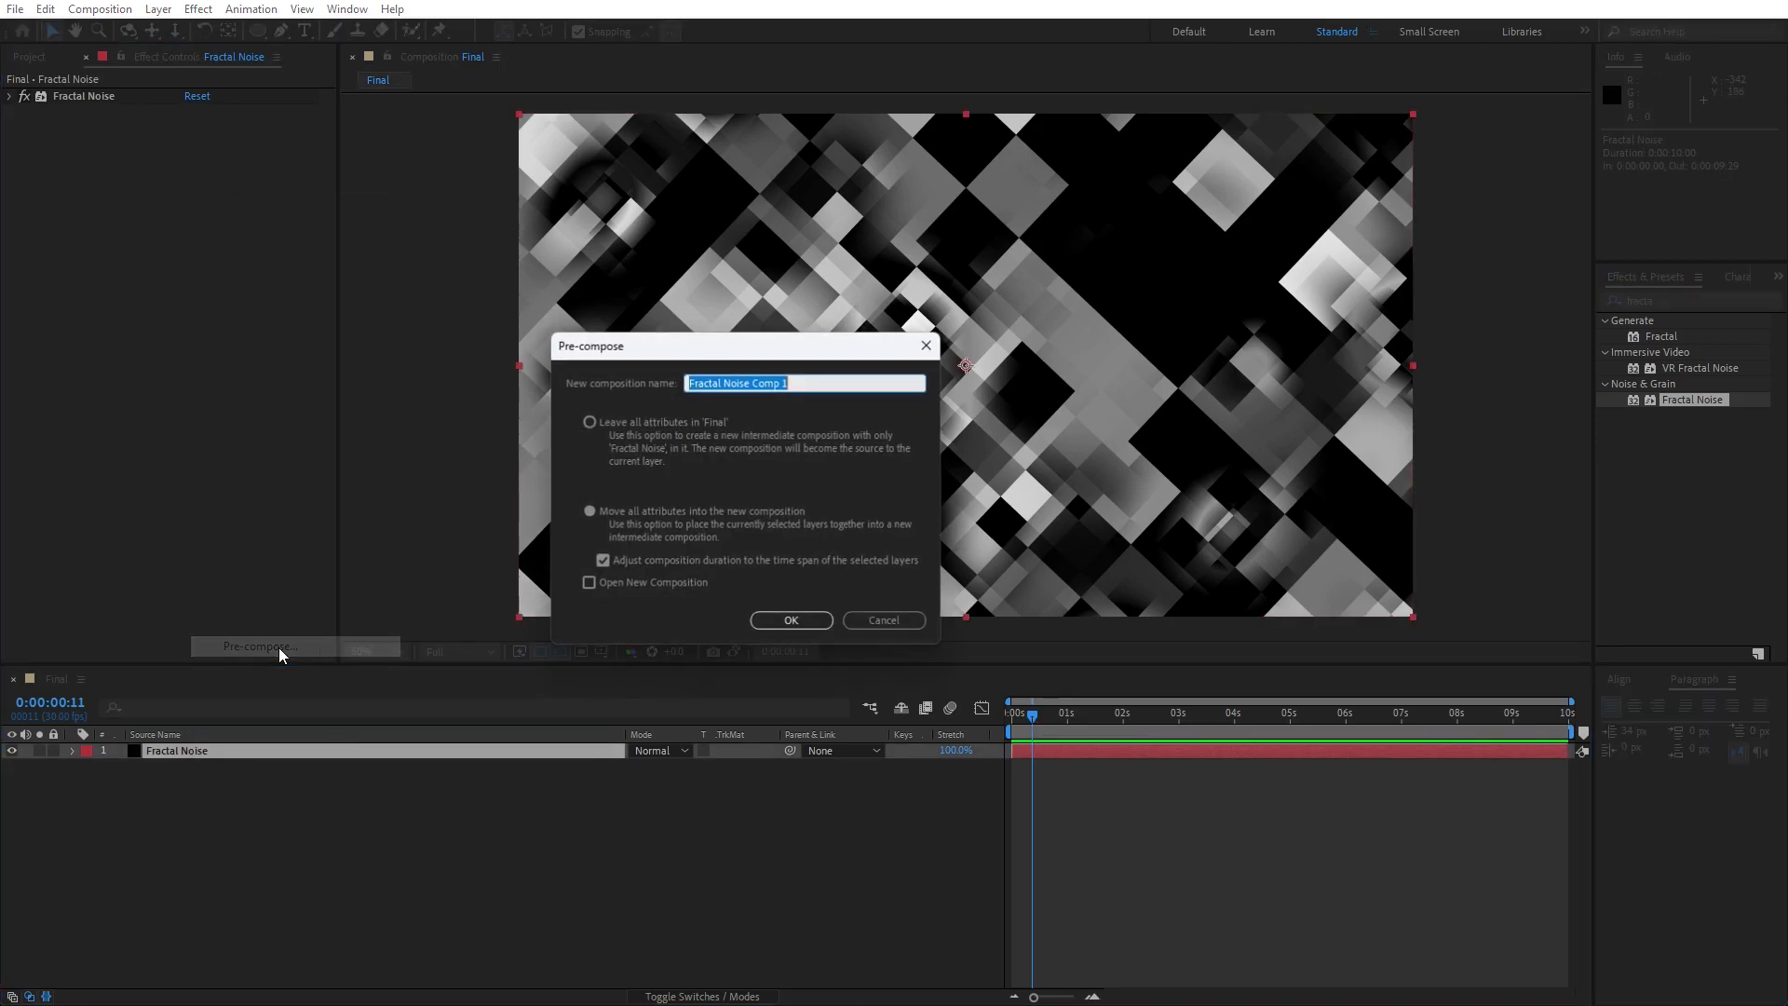
{"action": "type", "text": "Frac"}
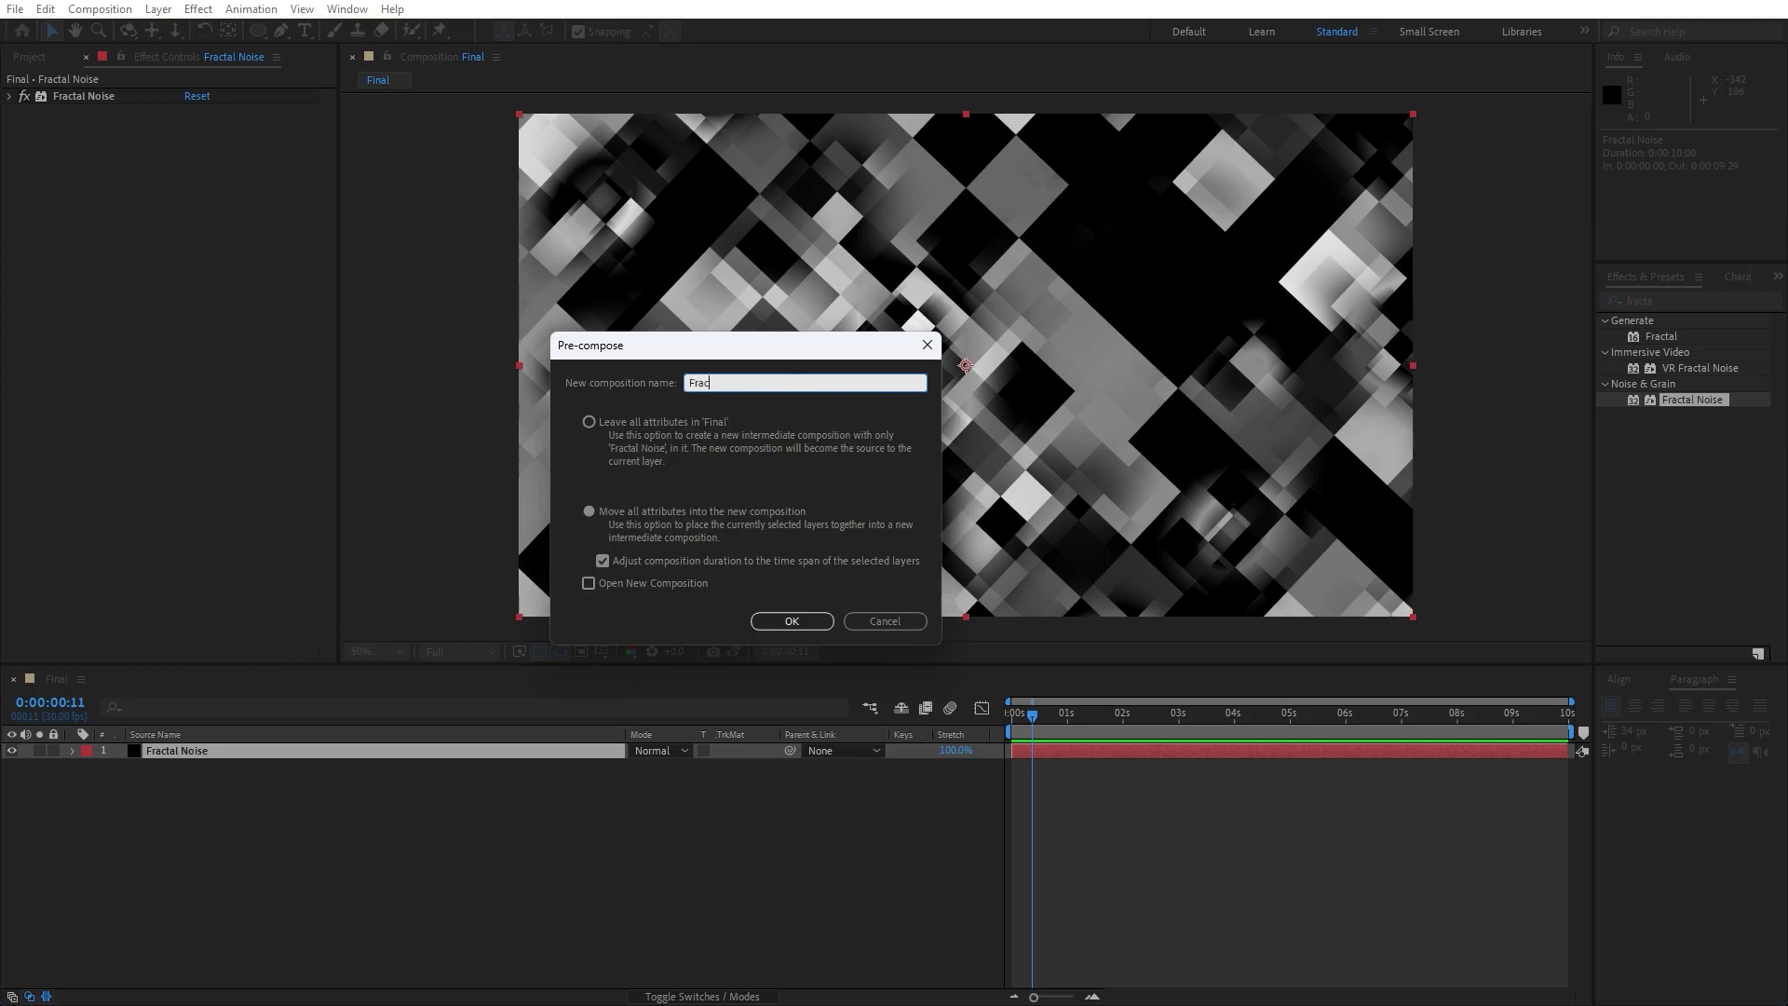
{"action": "type", "text": "tal 01"}
{"action": "left_click", "coordinate": [622, 527]}
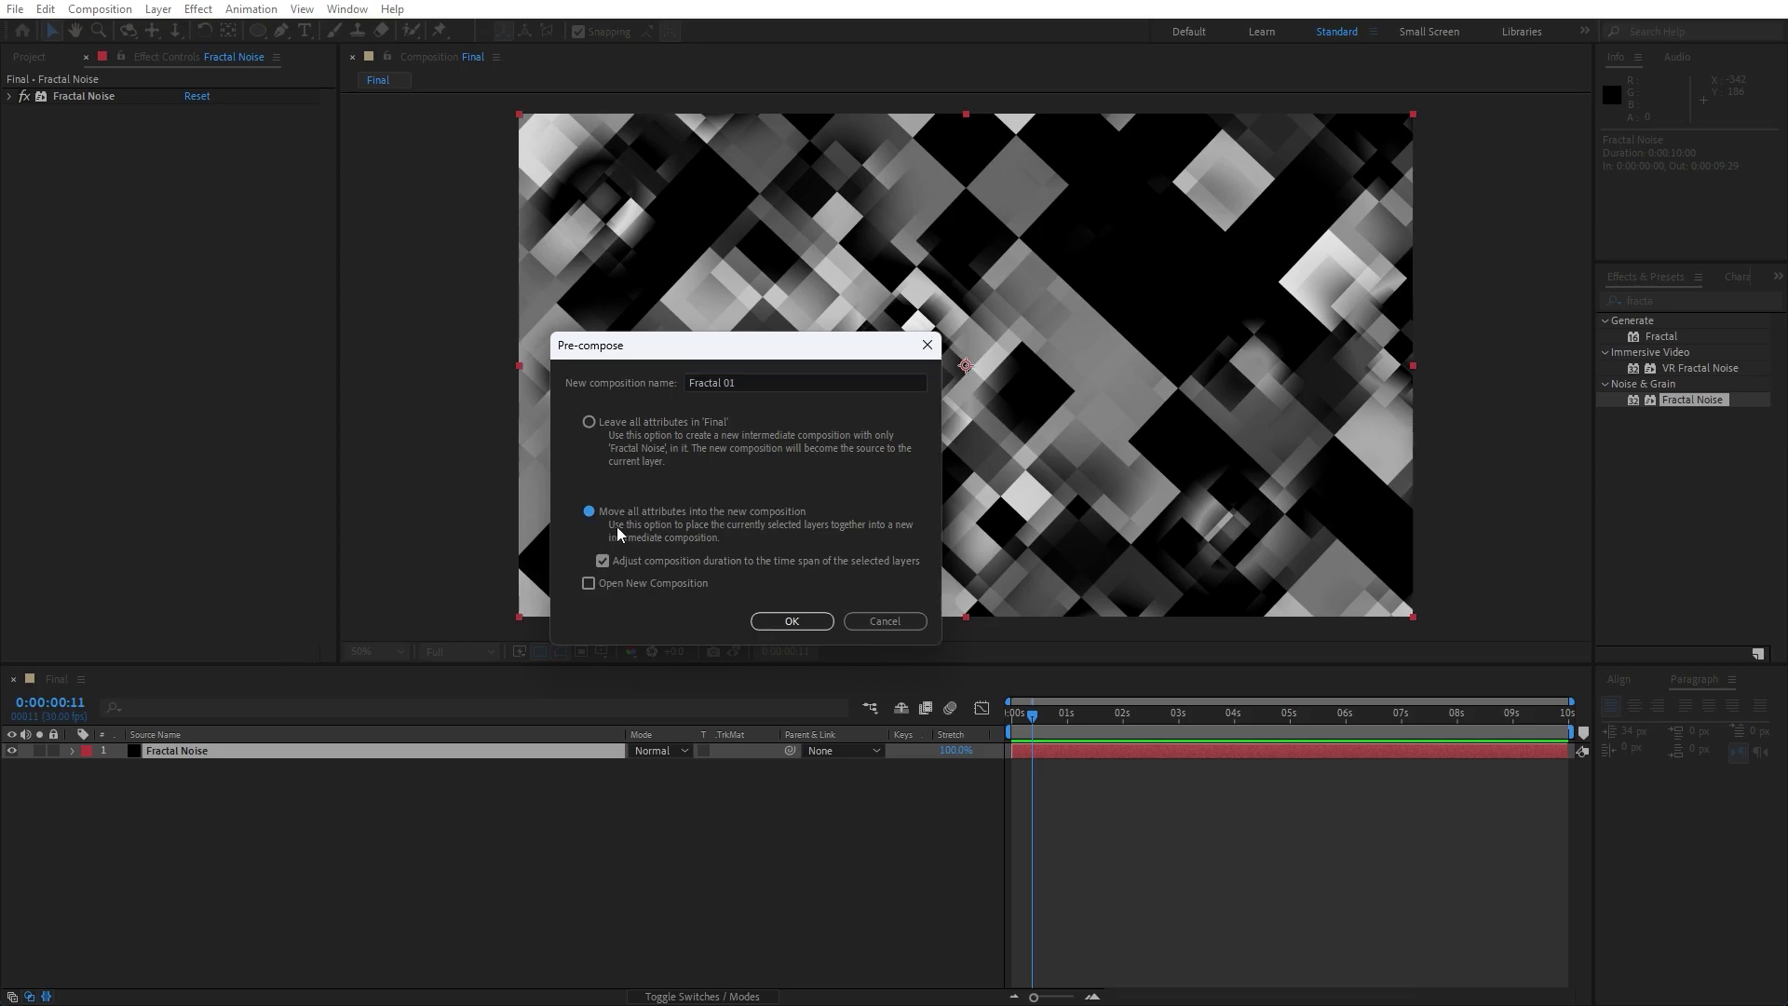
{"action": "left_click", "coordinate": [794, 627]}
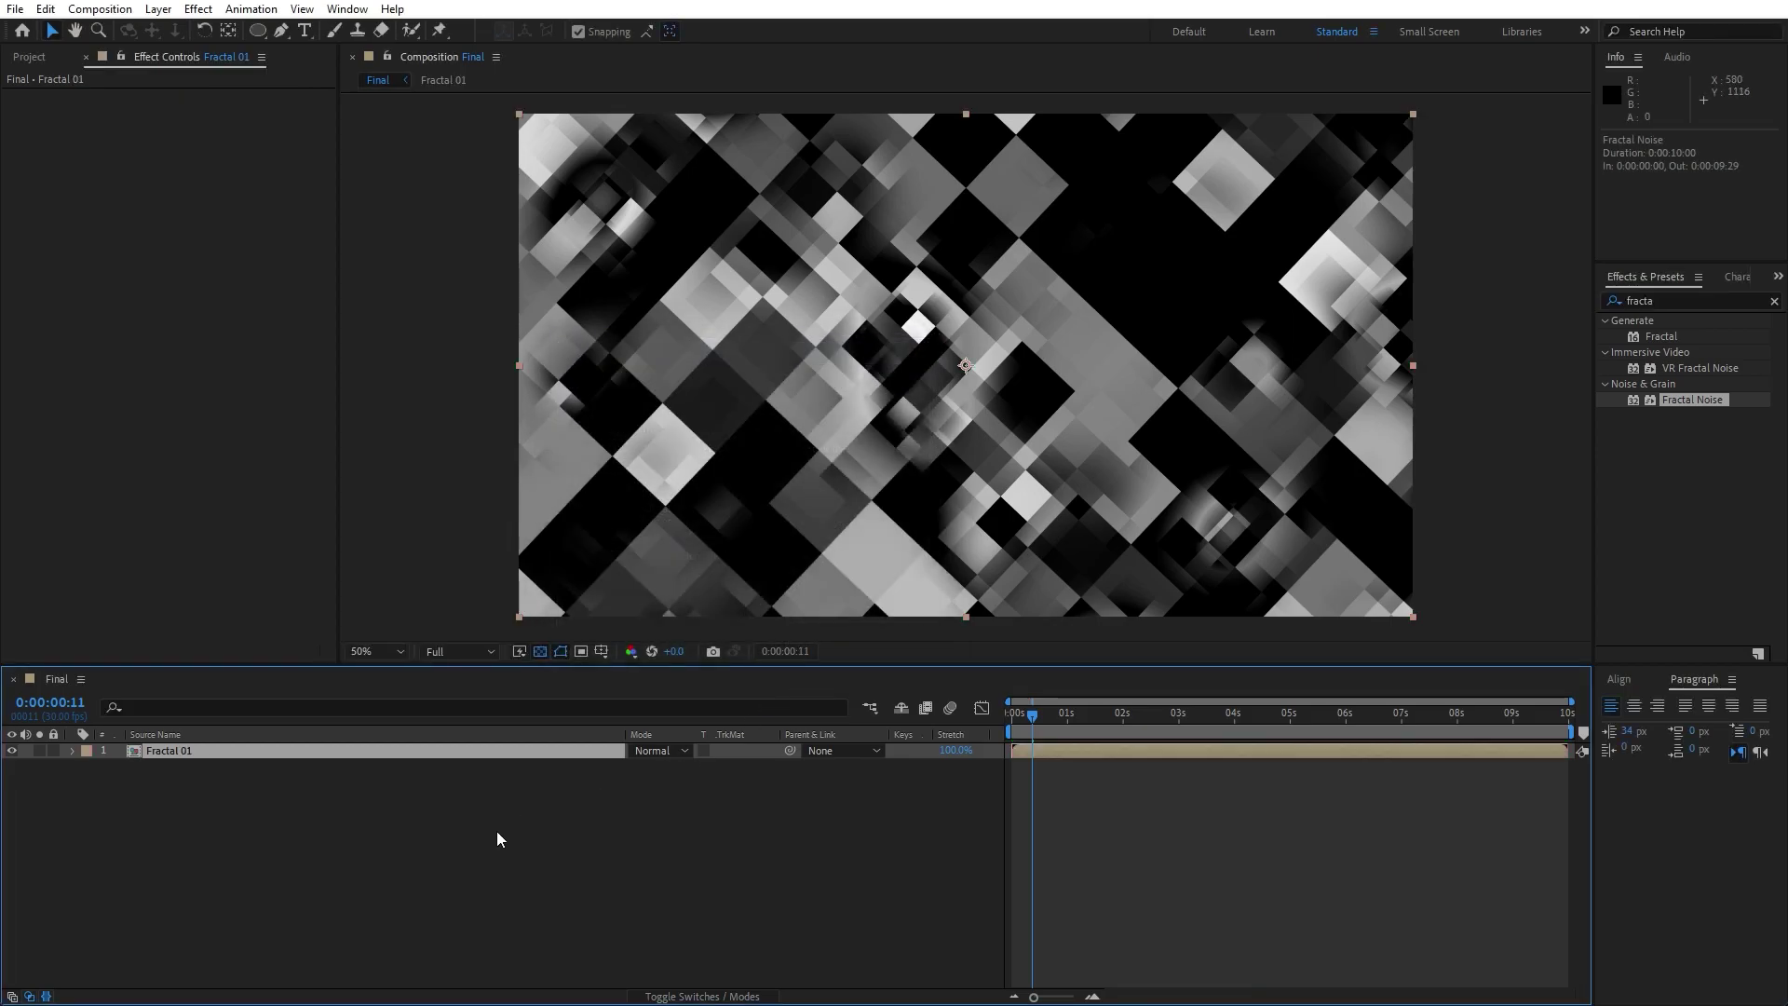
Apply the Find Edges effect to the Fractal 01 layer and invert it.
{"action": "left_click", "coordinate": [501, 836]}
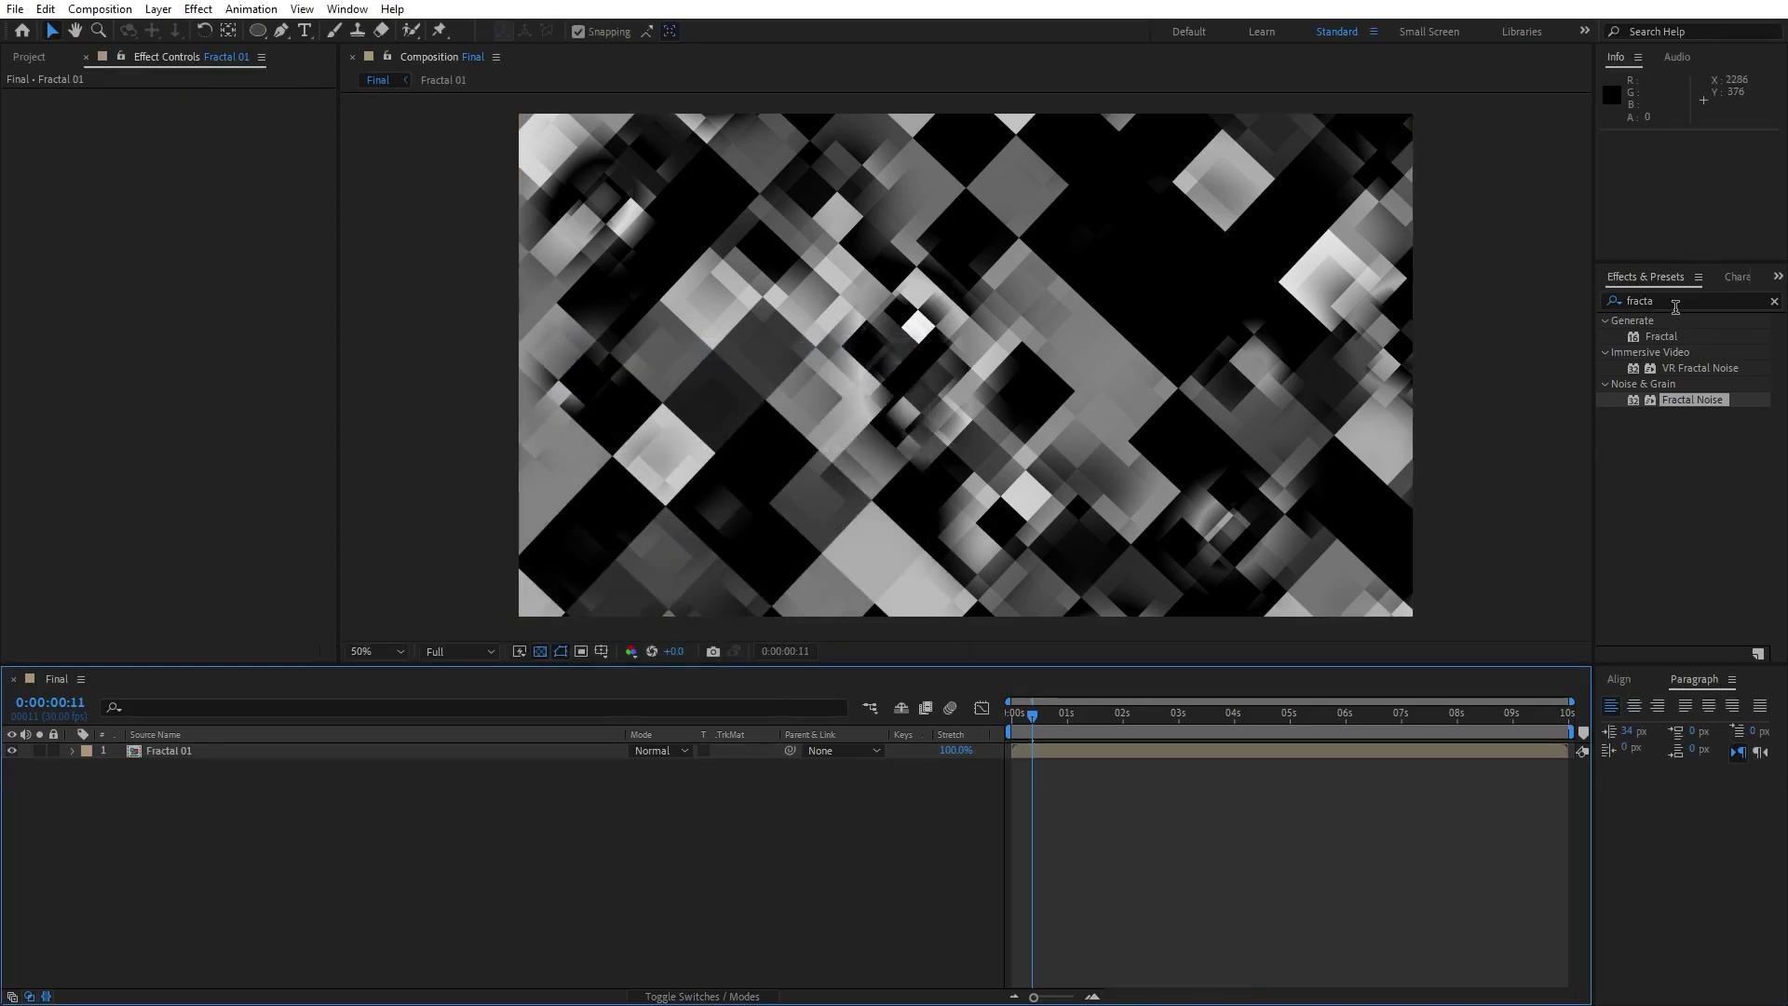
{"action": "left_click", "coordinate": [1691, 298]}
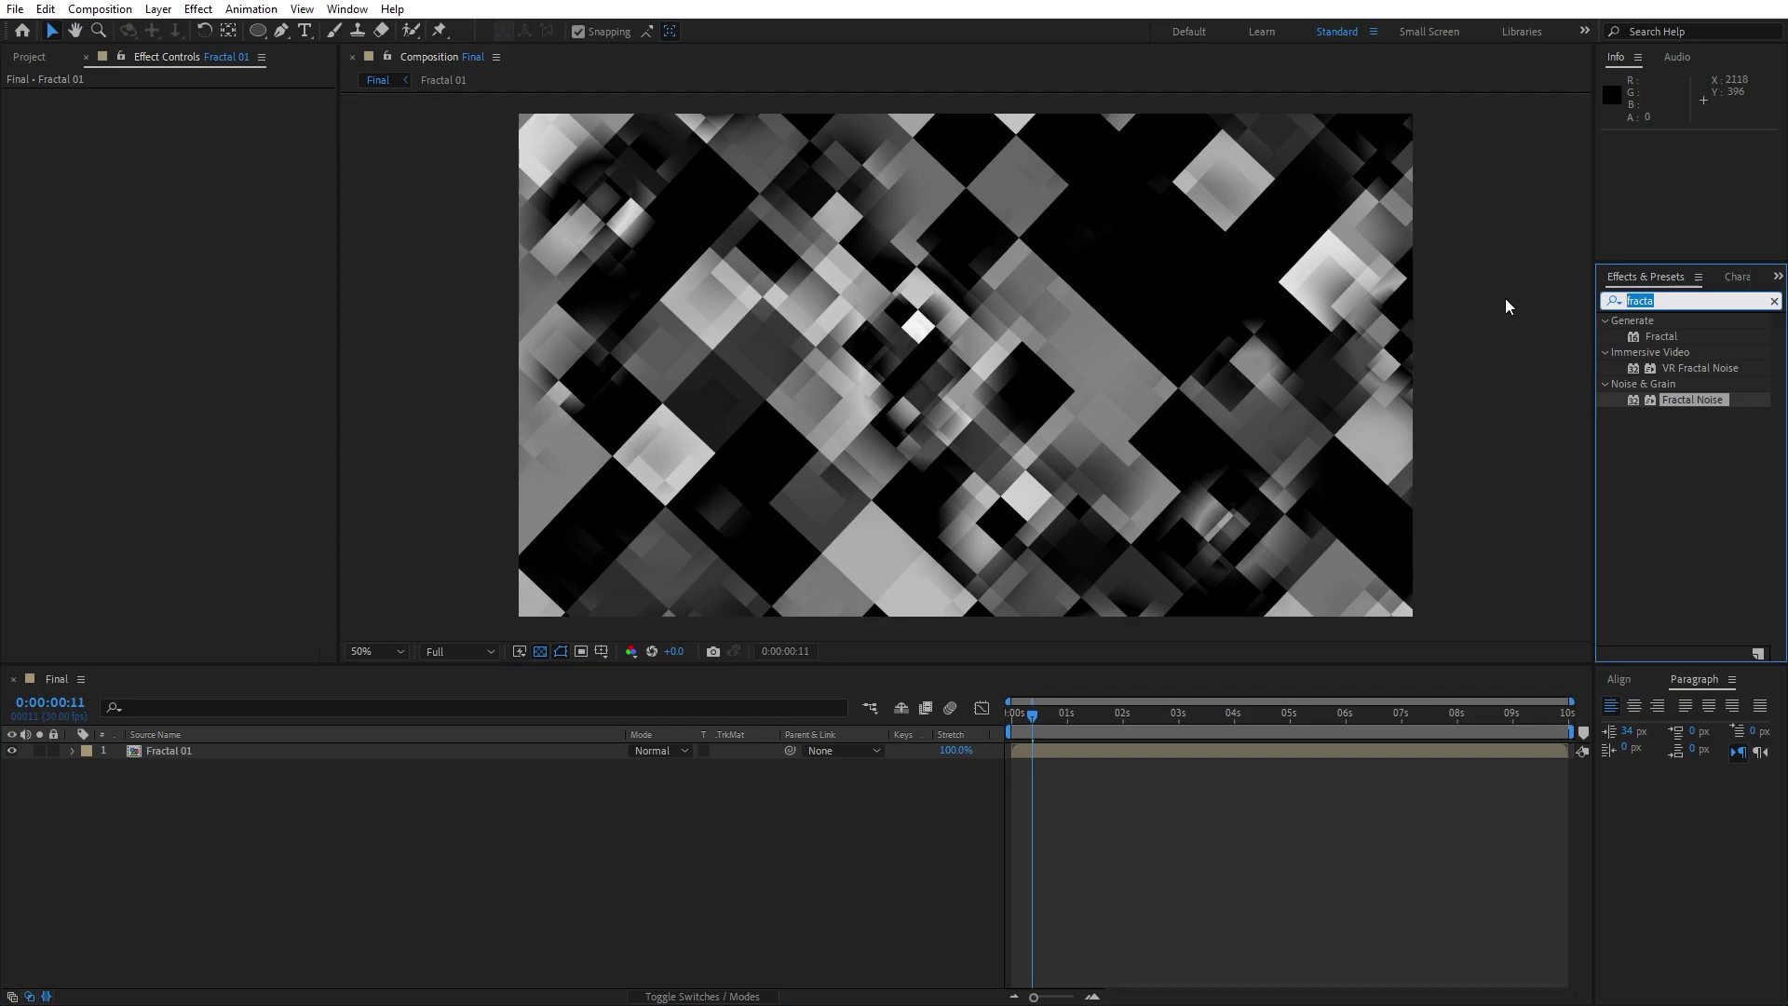
{"action": "type", "text": "find"}
{"action": "left_click_drag", "start_coordinate": [1667, 339], "coordinate": [181, 751]}
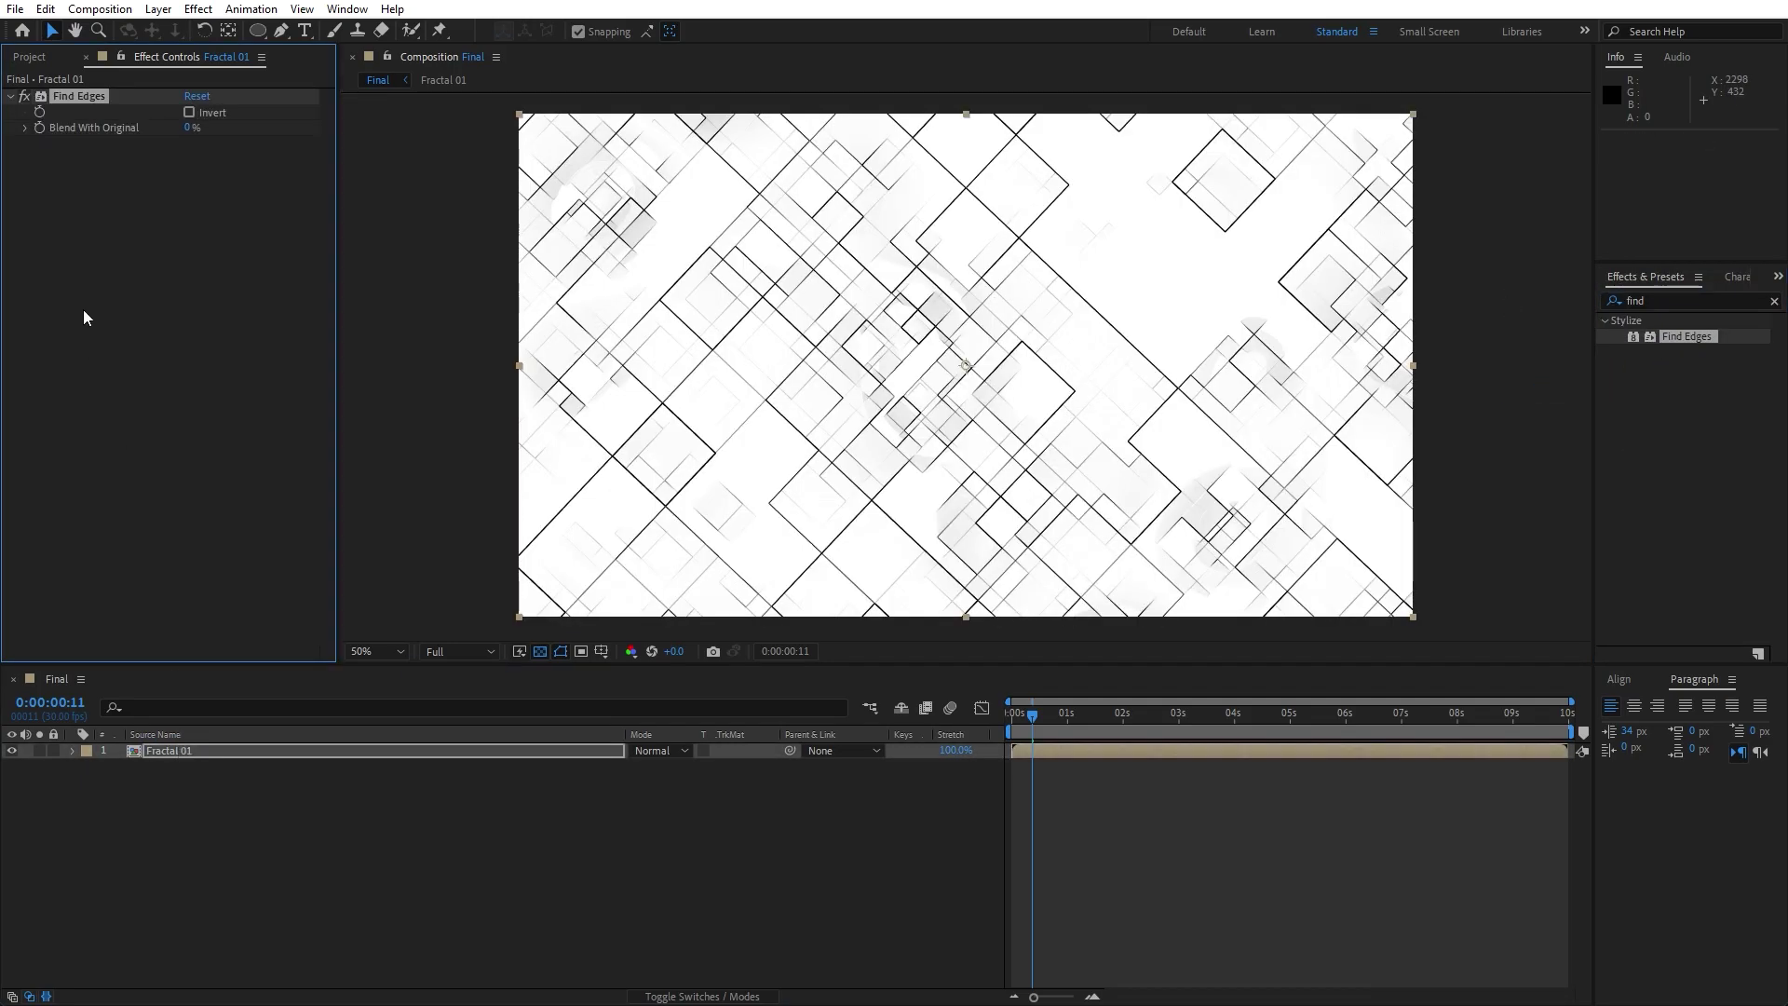
{"action": "left_click", "coordinate": [189, 112]}
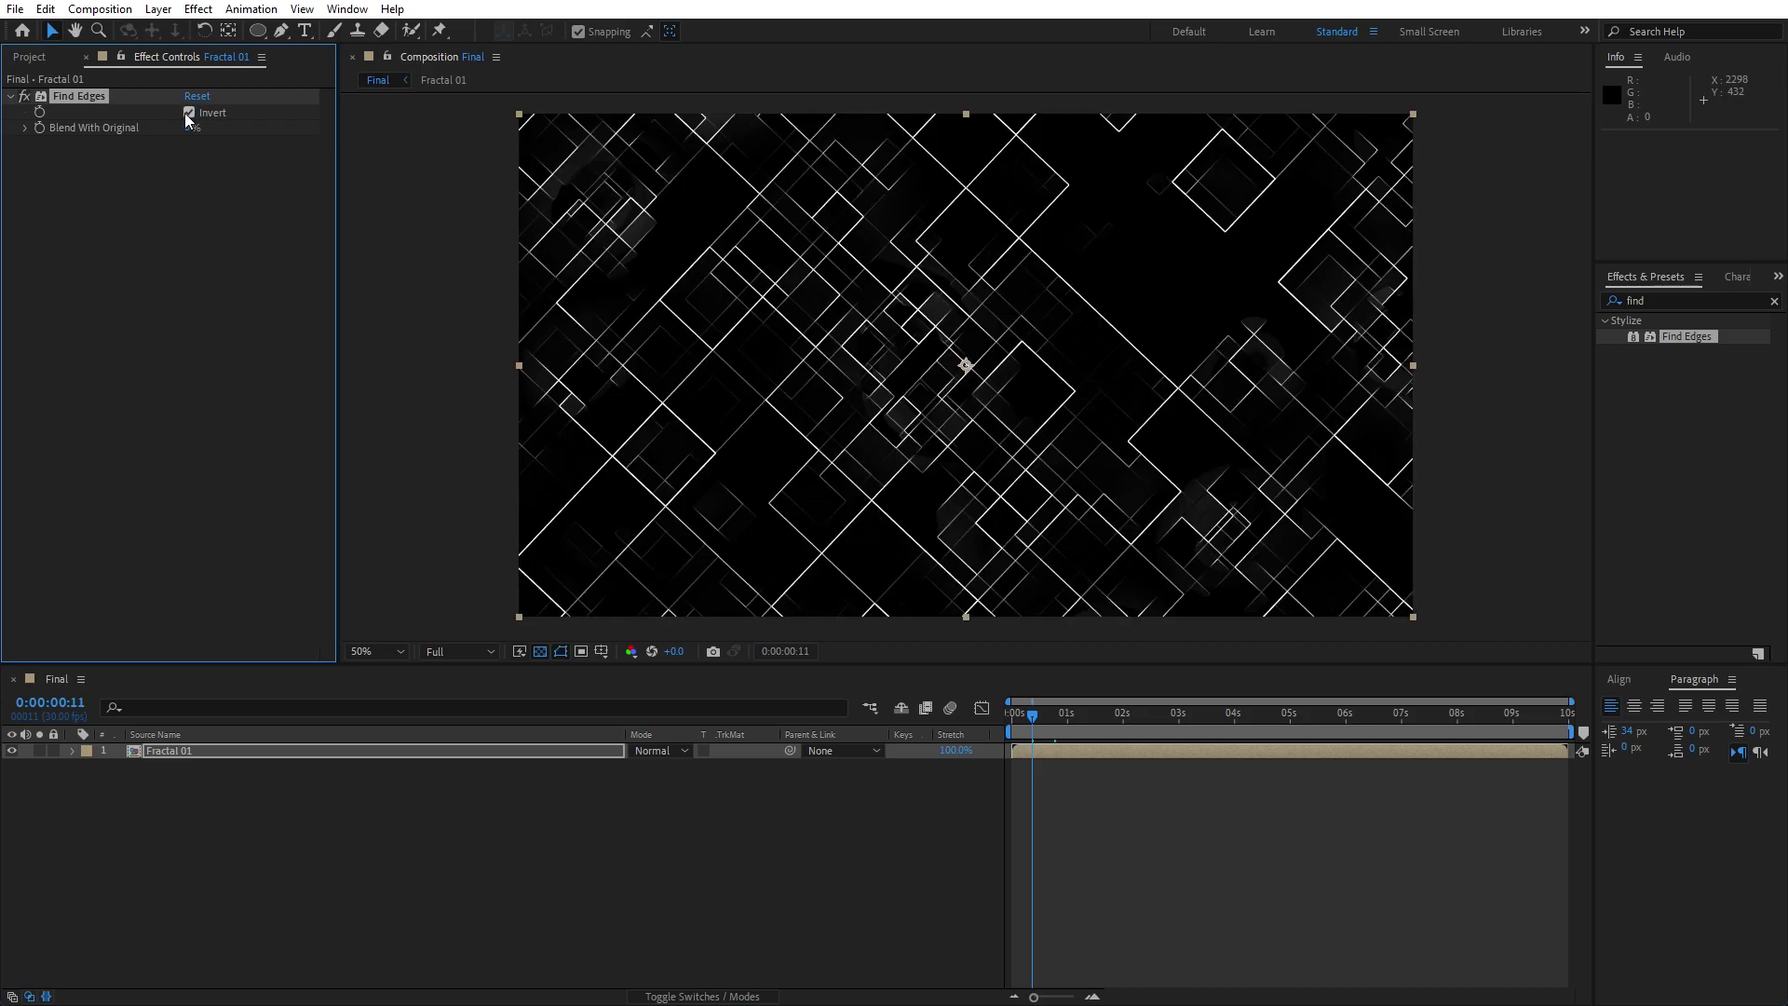
Find the Tritone color correction effect and add it to the Fractal 01 layer.
{"action": "left_click", "coordinate": [1667, 299]}
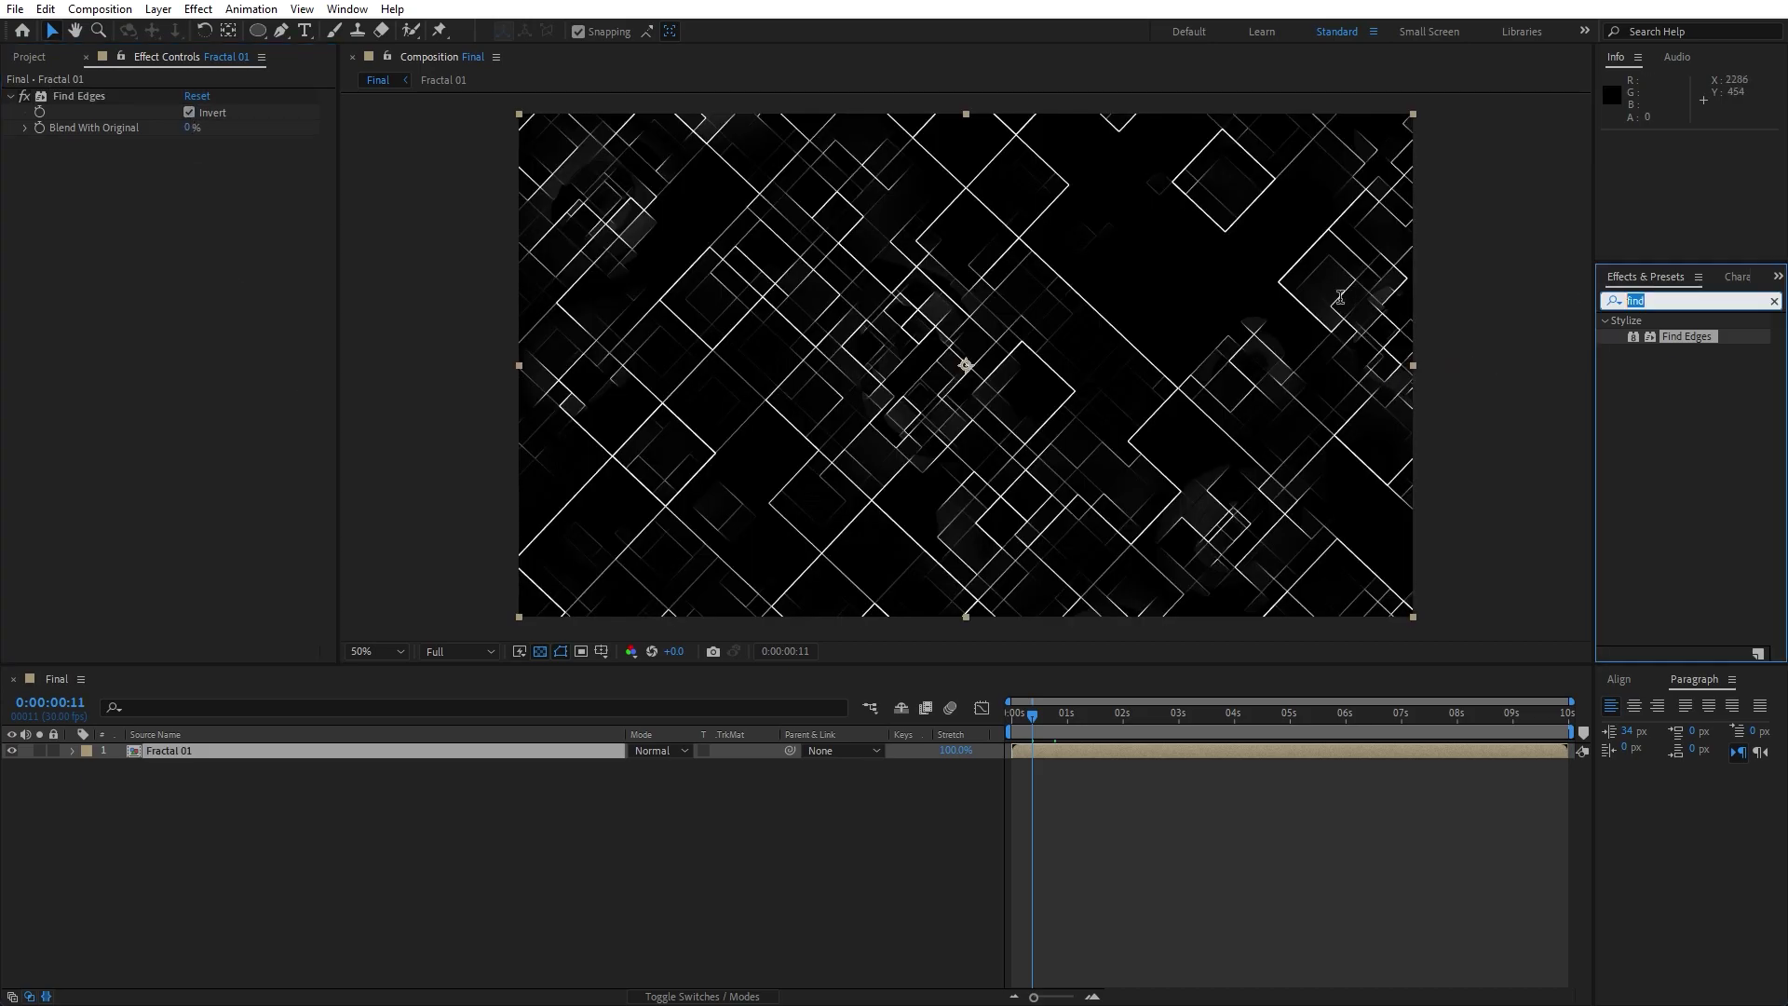
{"action": "type", "text": "trito"}
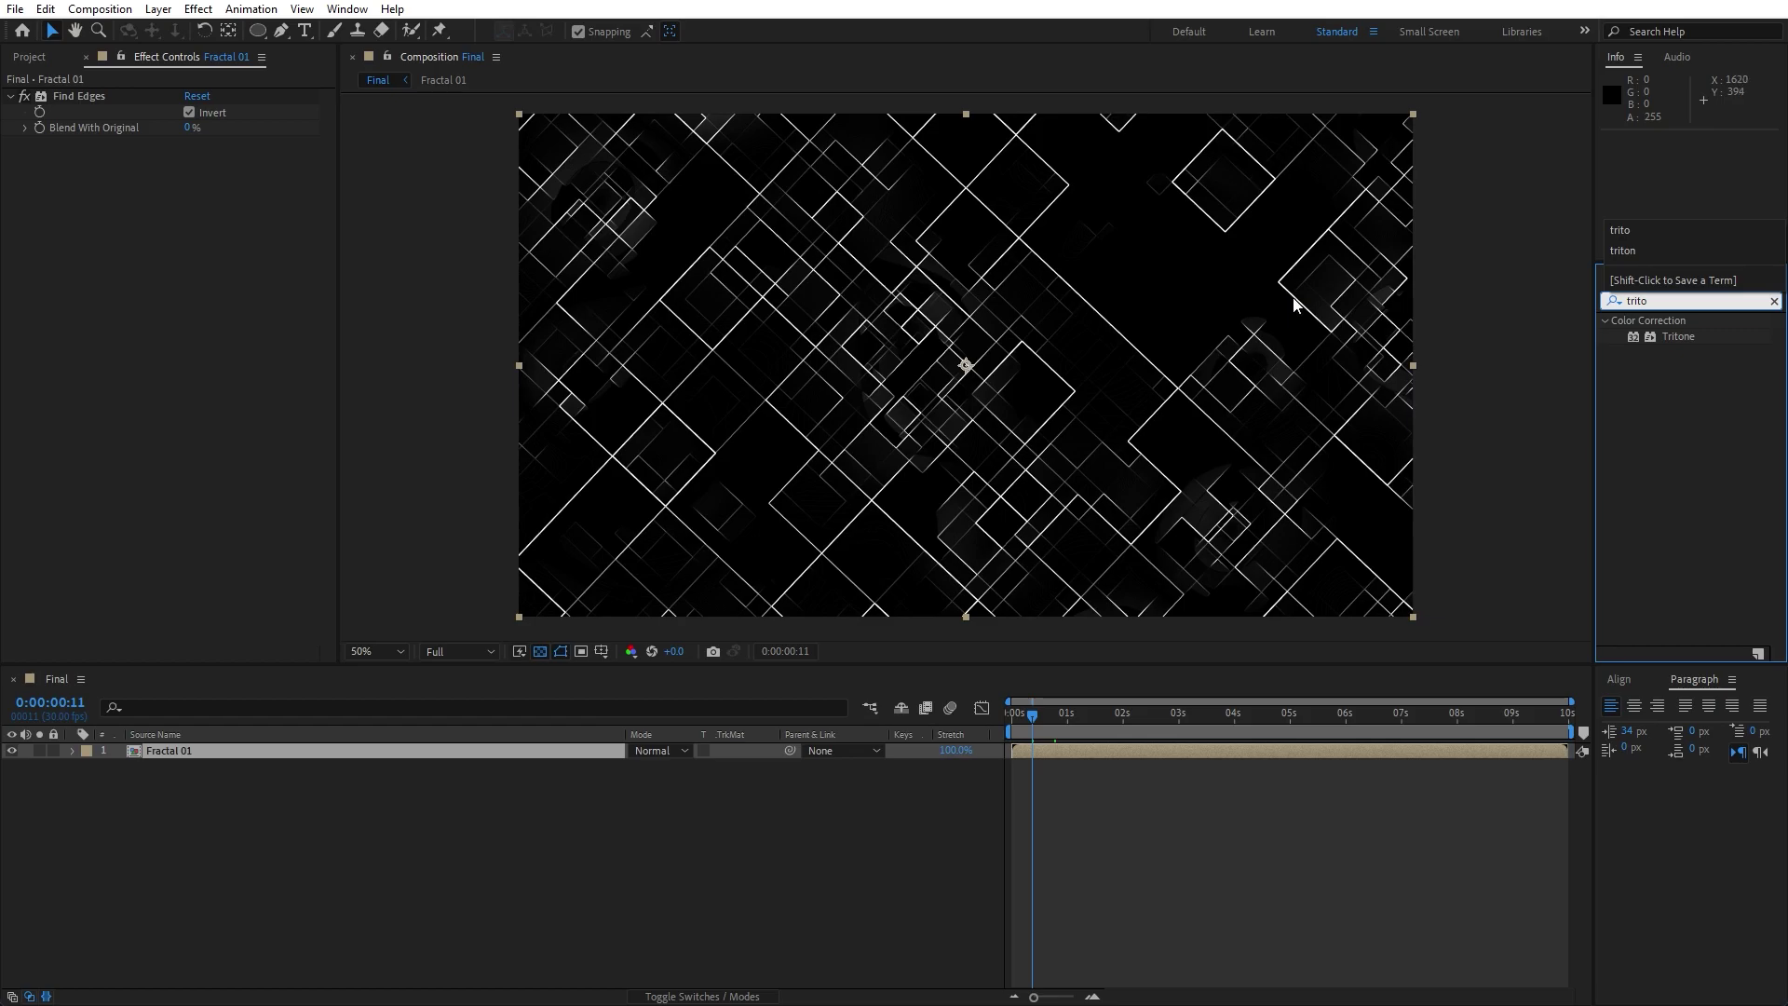
{"action": "left_click_drag", "start_coordinate": [1680, 336], "coordinate": [234, 347]}
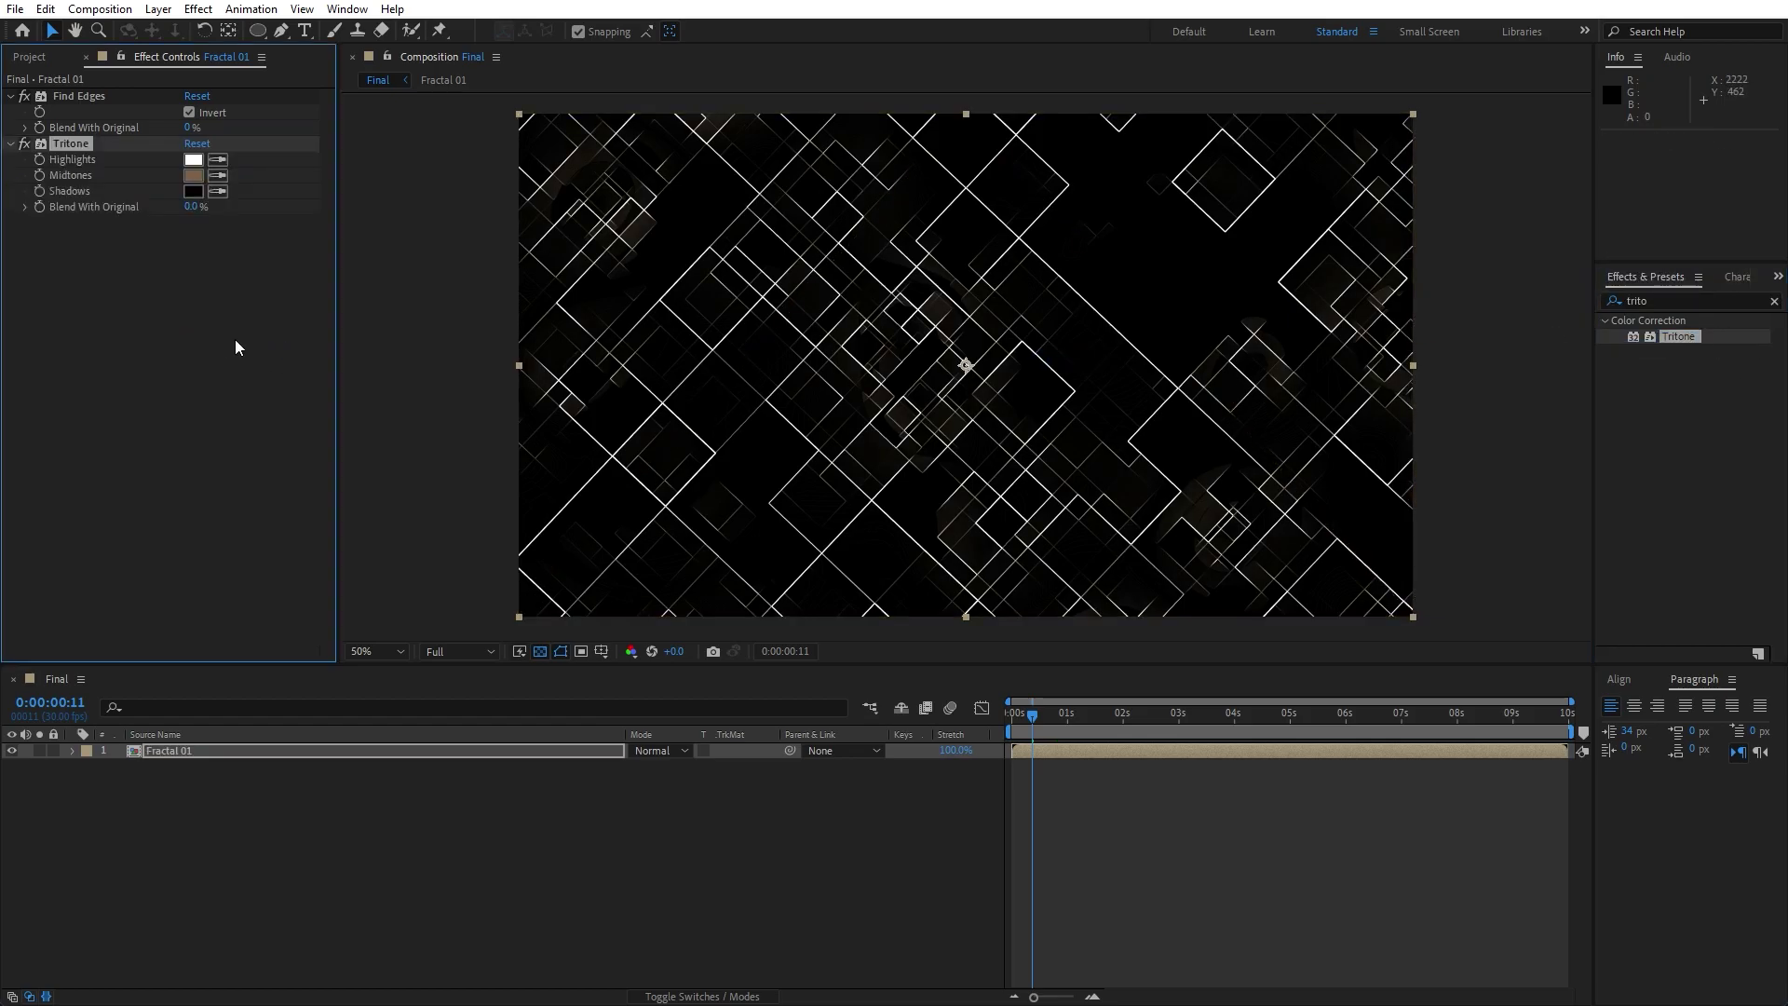
Set the Tritone Highlights color on the Fractal 01 layer to magenta, FF00DE.
{"action": "left_click", "coordinate": [192, 159]}
{"action": "left_click_drag", "start_coordinate": [1281, 629], "coordinate": [1256, 568]}
{"action": "left_click", "coordinate": [1280, 601]}
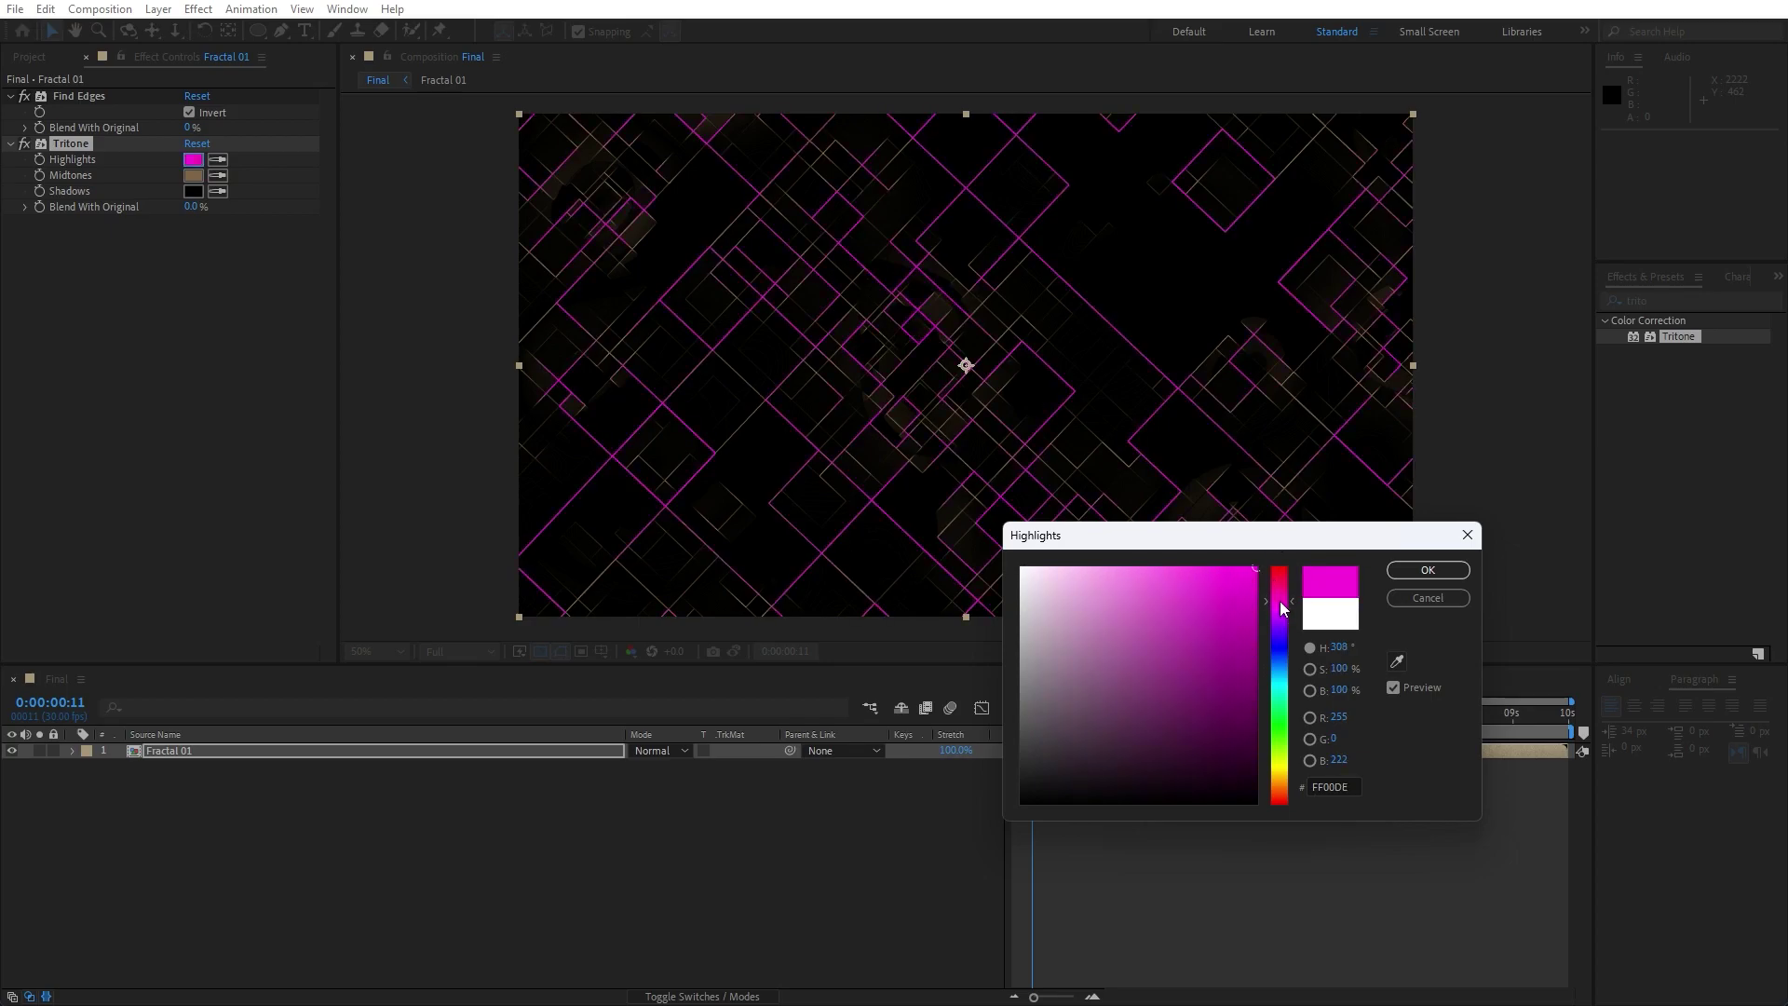
{"action": "left_click", "coordinate": [1420, 571]}
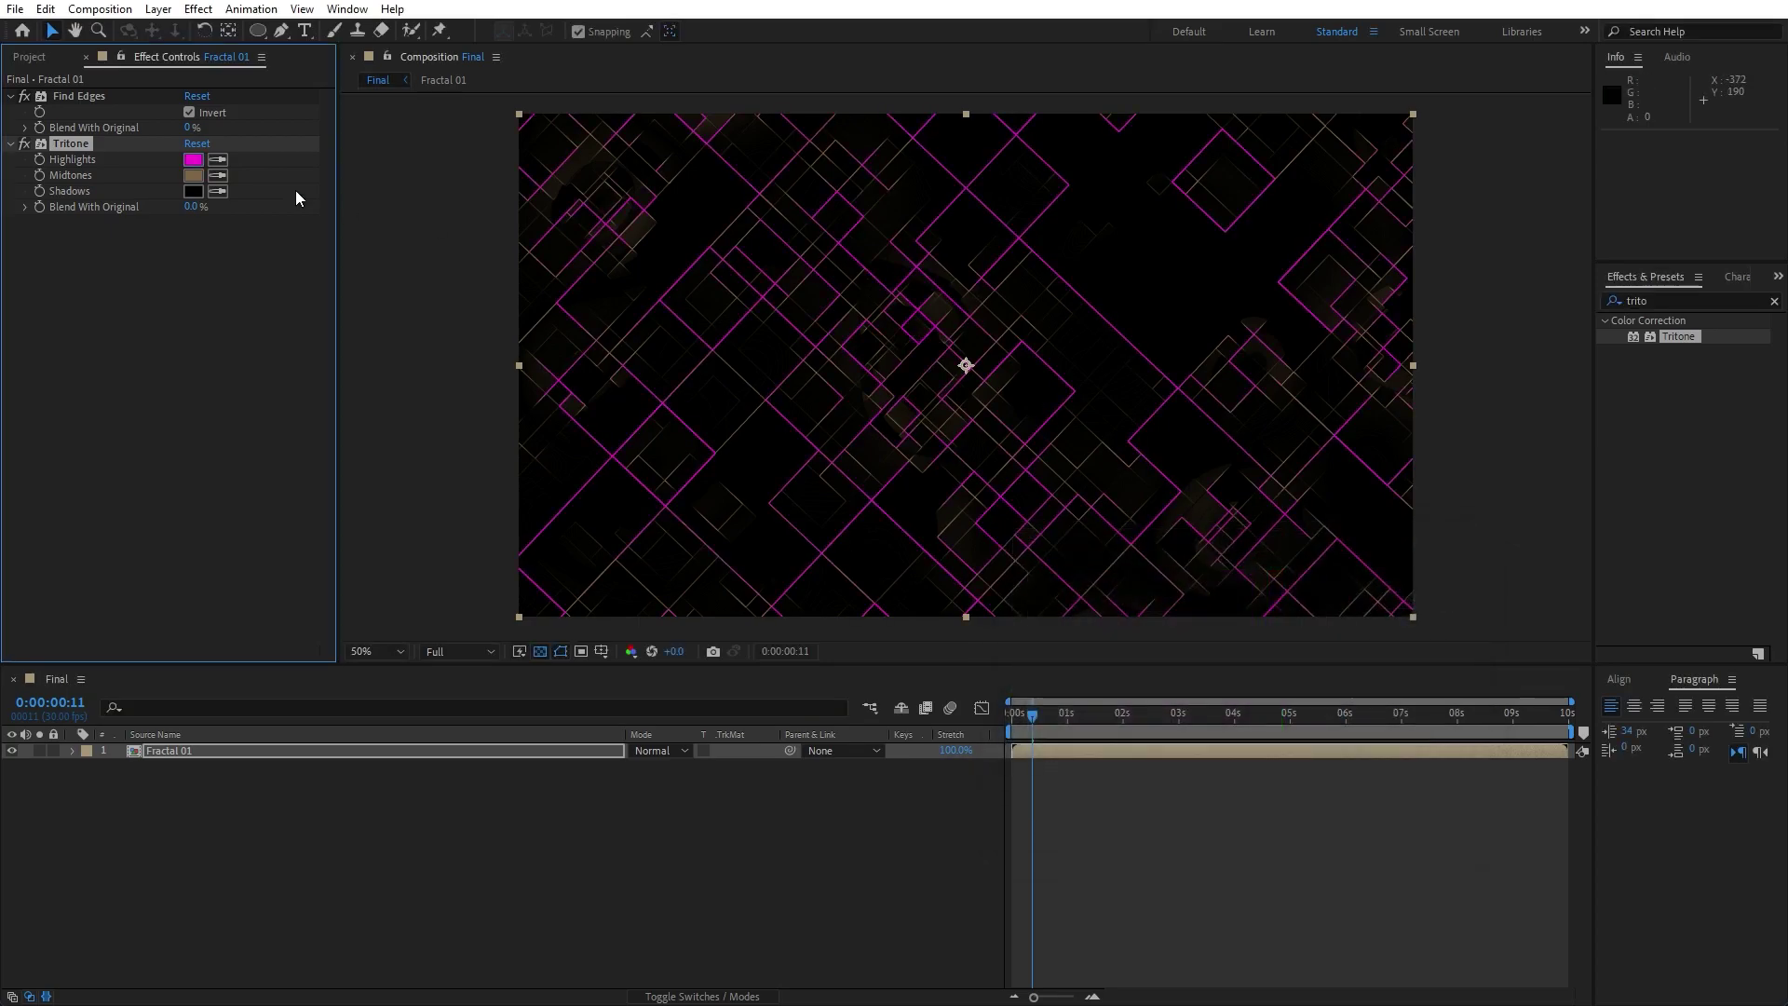
Set the Tritone Midtones color on the Fractal 01 layer to a fully saturated bright cyan.
{"action": "left_click", "coordinate": [193, 176]}
{"action": "left_click", "coordinate": [1281, 686]}
{"action": "left_click", "coordinate": [1256, 568]}
{"action": "left_click", "coordinate": [1285, 677]}
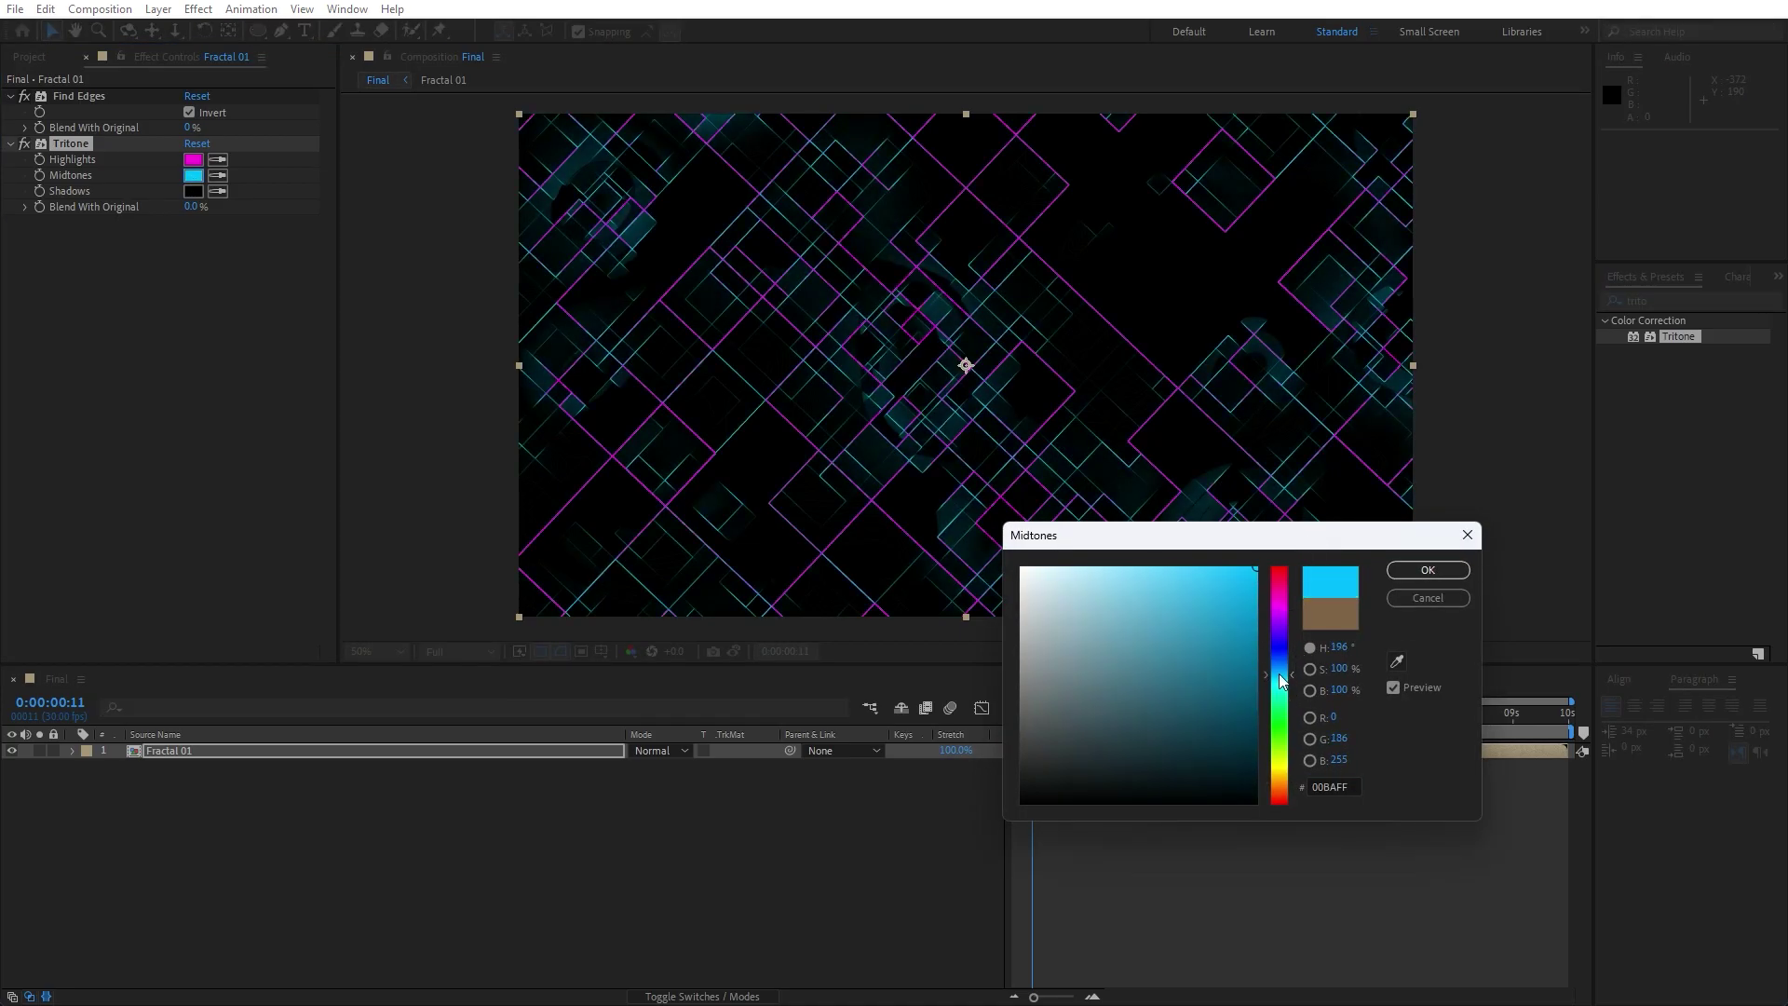
{"action": "left_click", "coordinate": [1422, 570]}
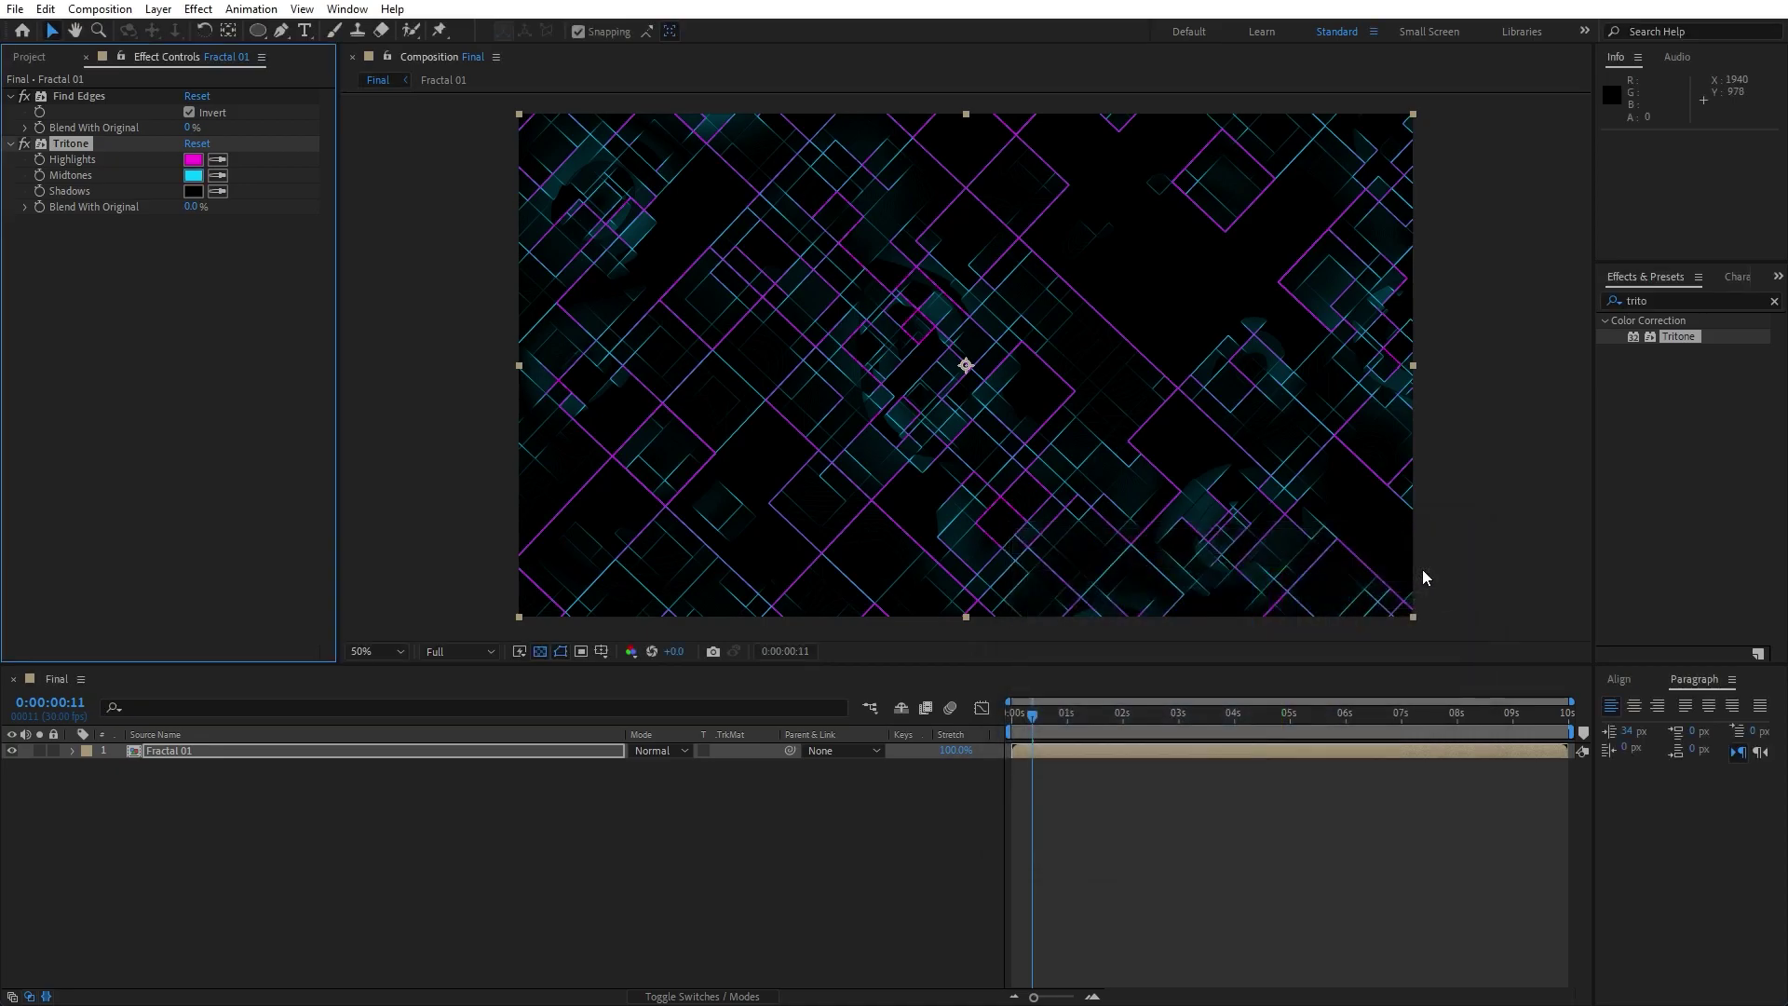
Find the Stylize Glow effect and add it to the Fractal 01 layer below Tritone.
{"action": "key", "text": "ctrl+f"}
{"action": "type", "text": "glow"}
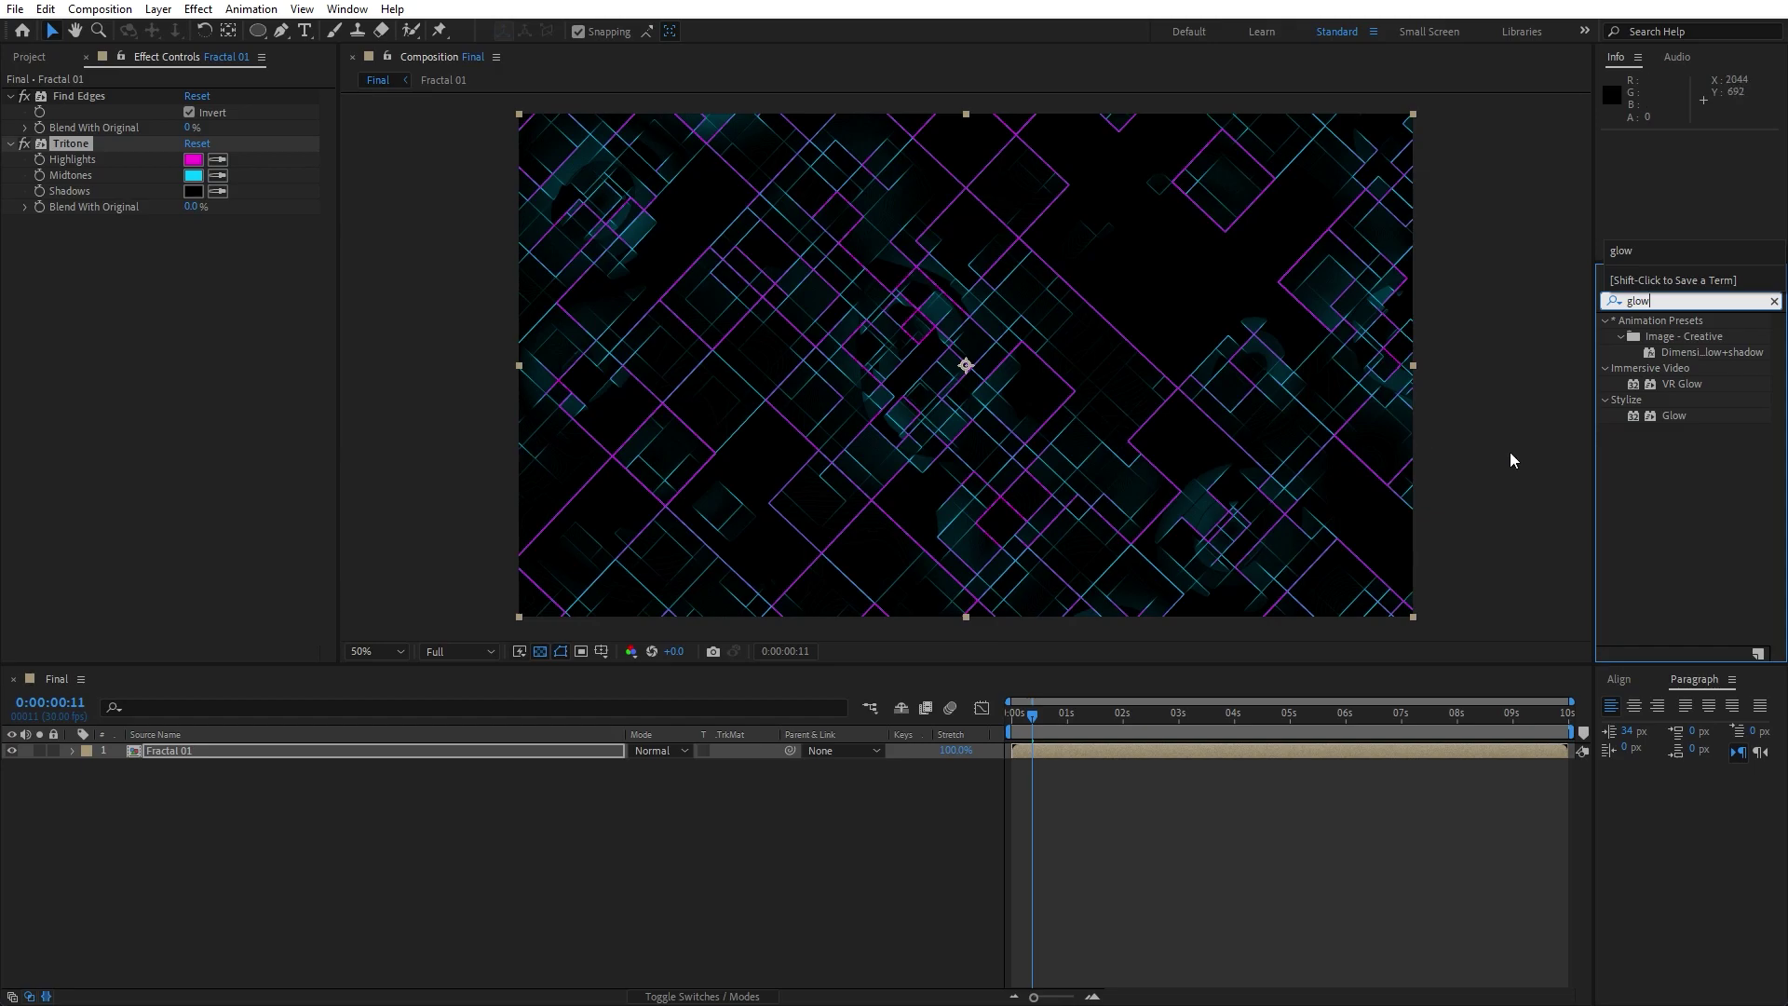
{"action": "left_click_drag", "start_coordinate": [1673, 415], "coordinate": [186, 753]}
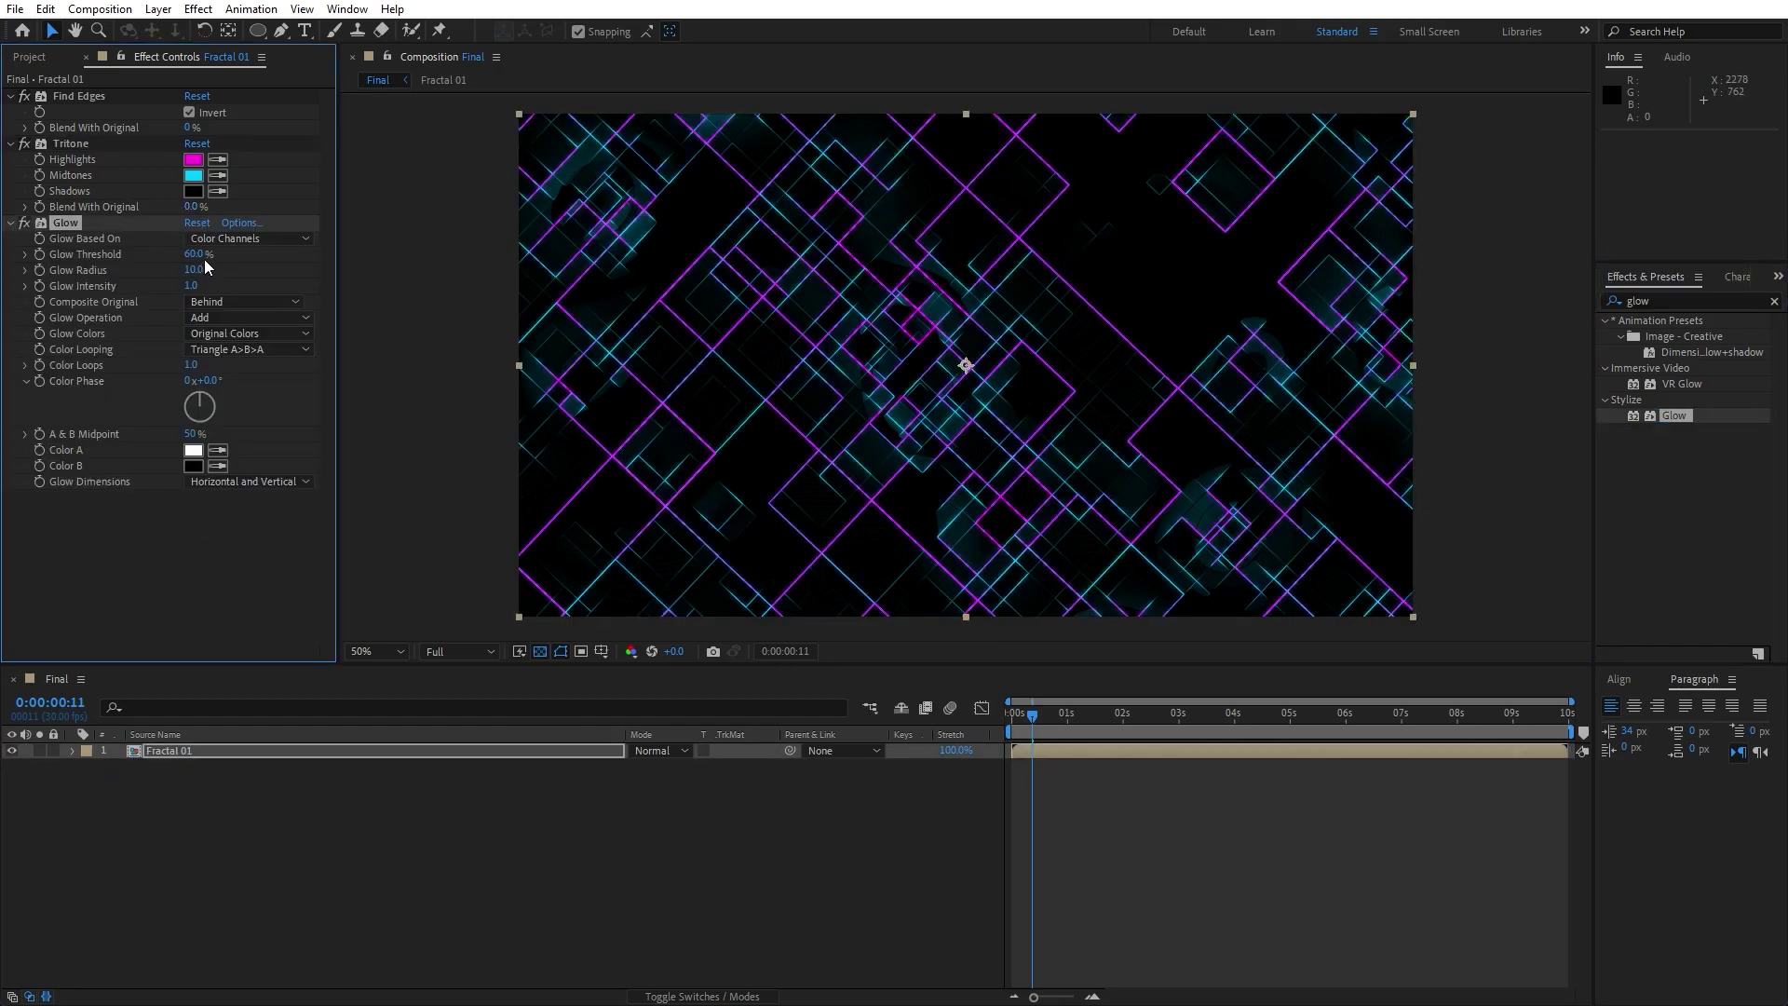
Set the Fractal 01 layer's Glow Threshold to 70%, Glow Radius to 200 and Glow Intensity to 1.
{"action": "left_click_drag", "start_coordinate": [197, 262], "coordinate": [206, 263]}
{"action": "left_click", "coordinate": [160, 512]}
{"action": "left_click", "coordinate": [194, 270]}
{"action": "type", "text": "200"}
{"action": "key", "text": "Return"}
{"action": "left_click_drag", "start_coordinate": [191, 286], "coordinate": [171, 288]}
{"action": "left_click", "coordinate": [191, 286]}
{"action": "type", "text": "1"}
{"action": "left_click", "coordinate": [176, 581]}
{"action": "left_click", "coordinate": [235, 821]}
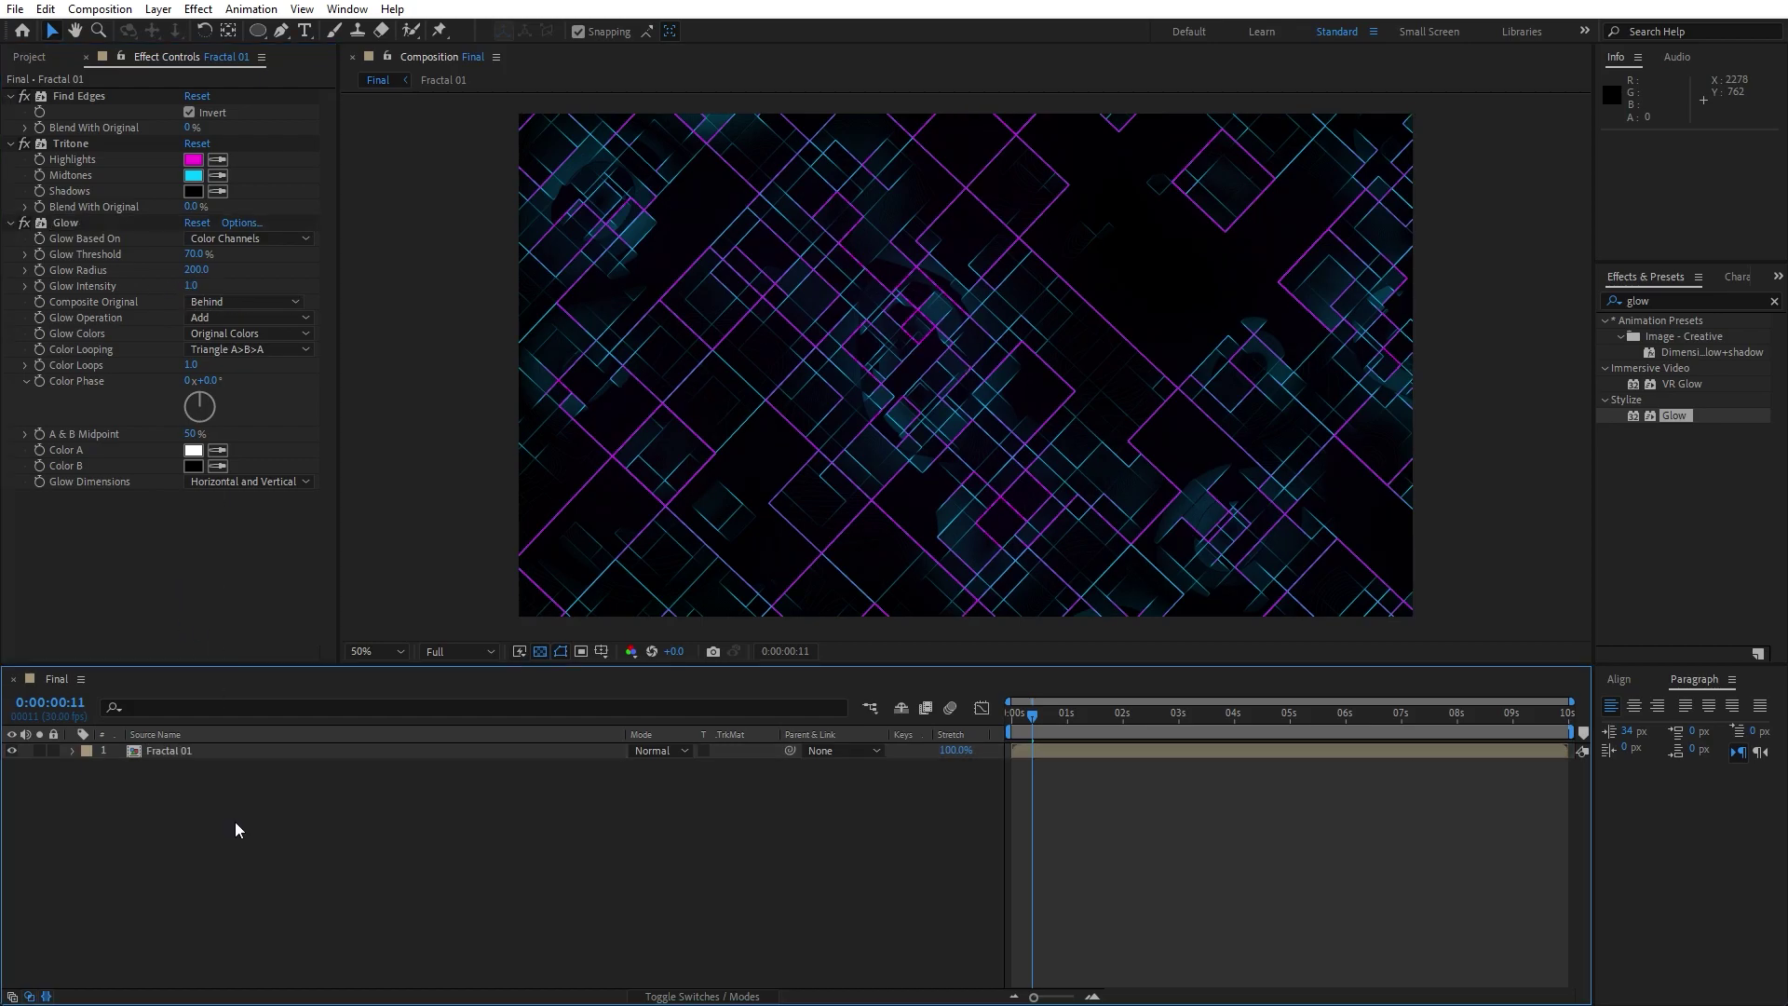
Pre-compose the Fractal 01 layer as Neon 01, moving all attributes into the new composition.
{"action": "left_click", "coordinate": [194, 753]}
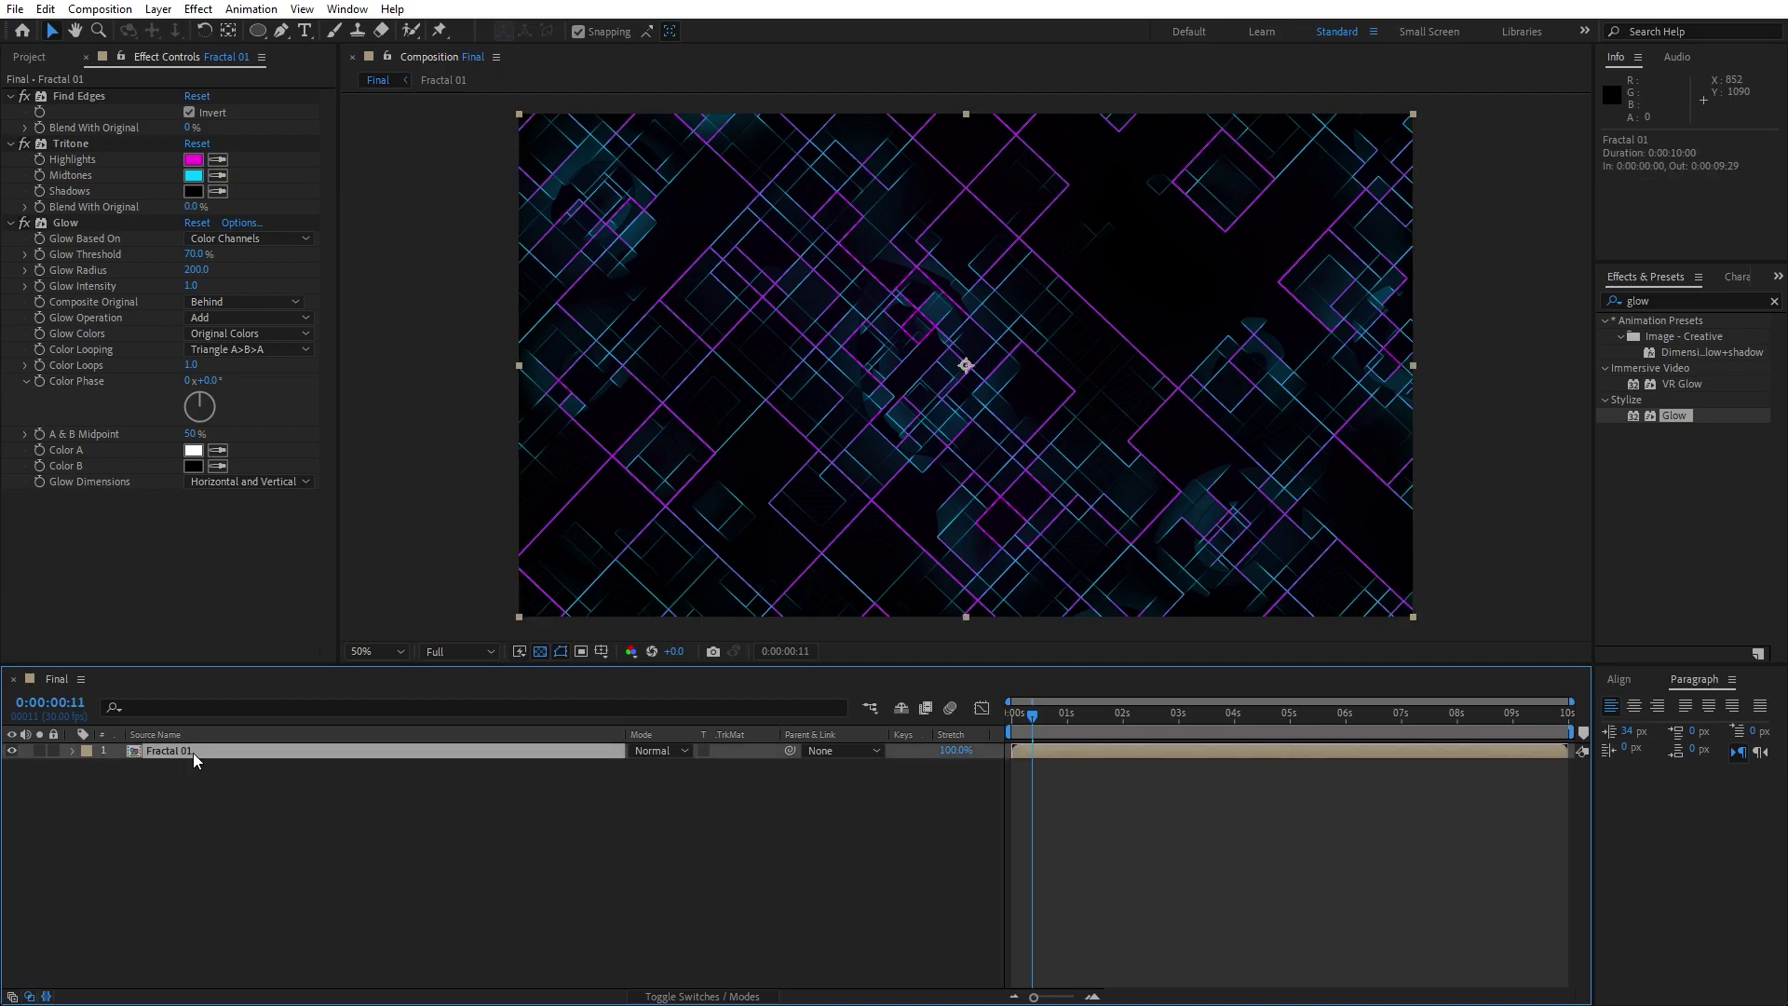
{"action": "right_click", "coordinate": [179, 751]}
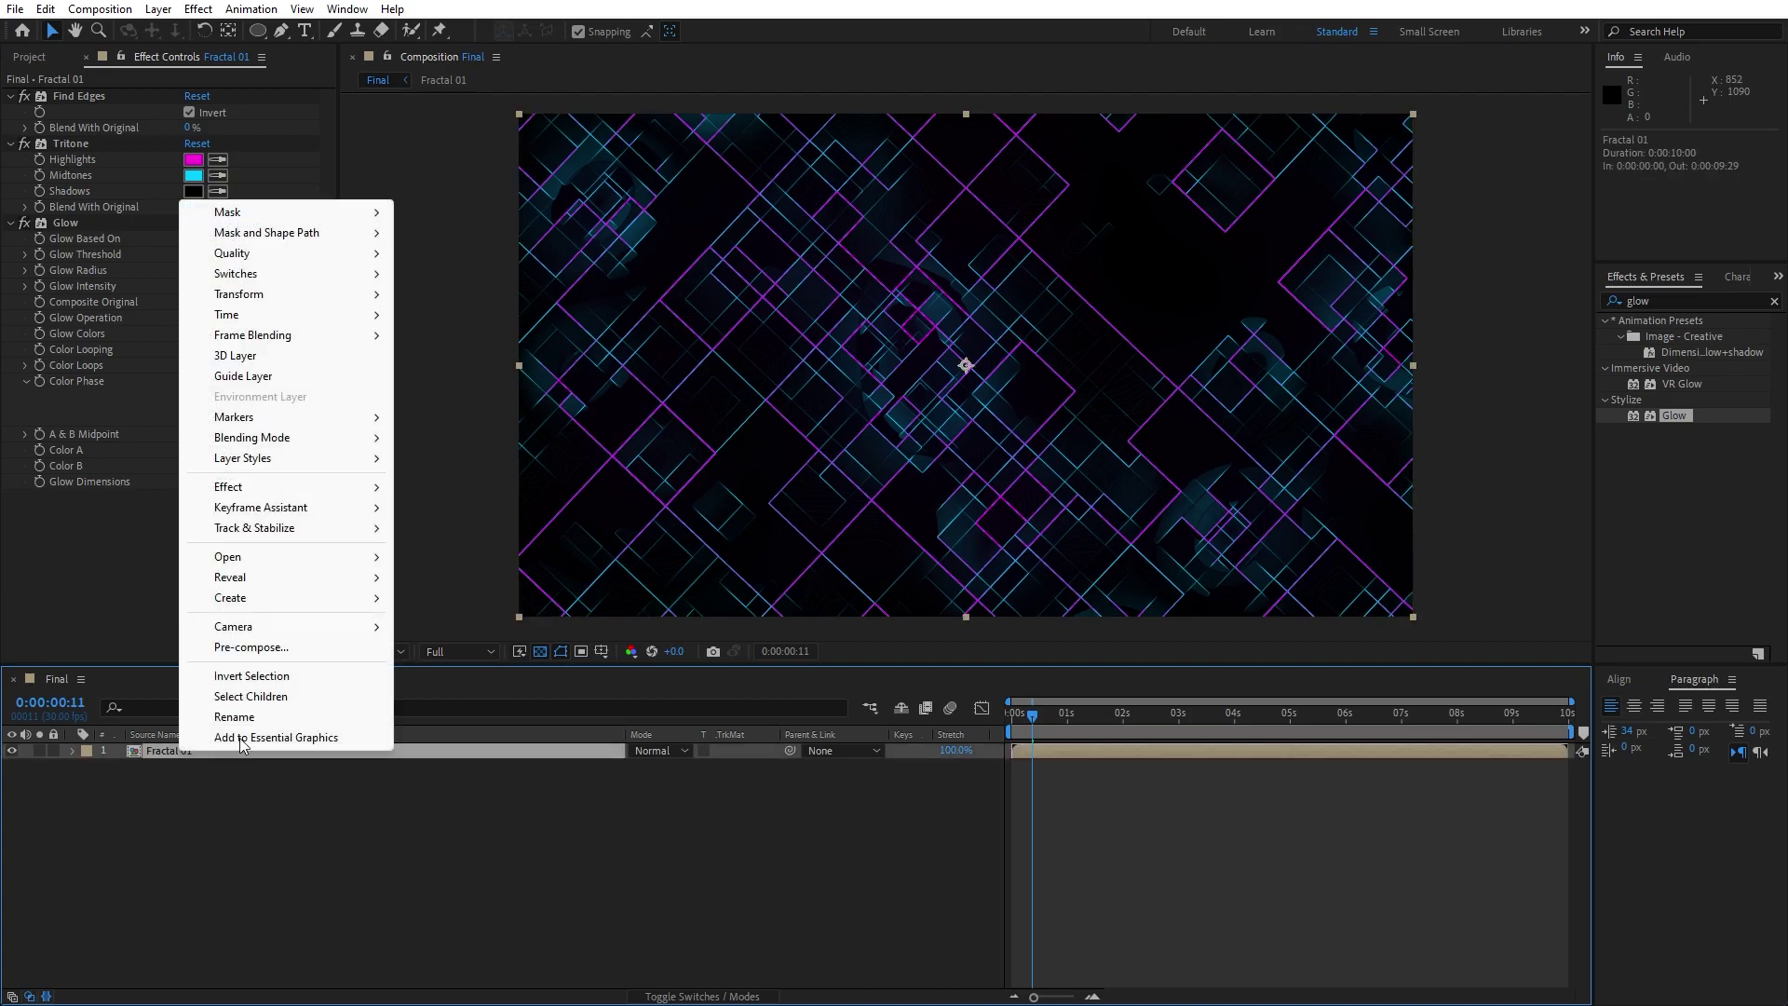
{"action": "left_click", "coordinate": [254, 647]}
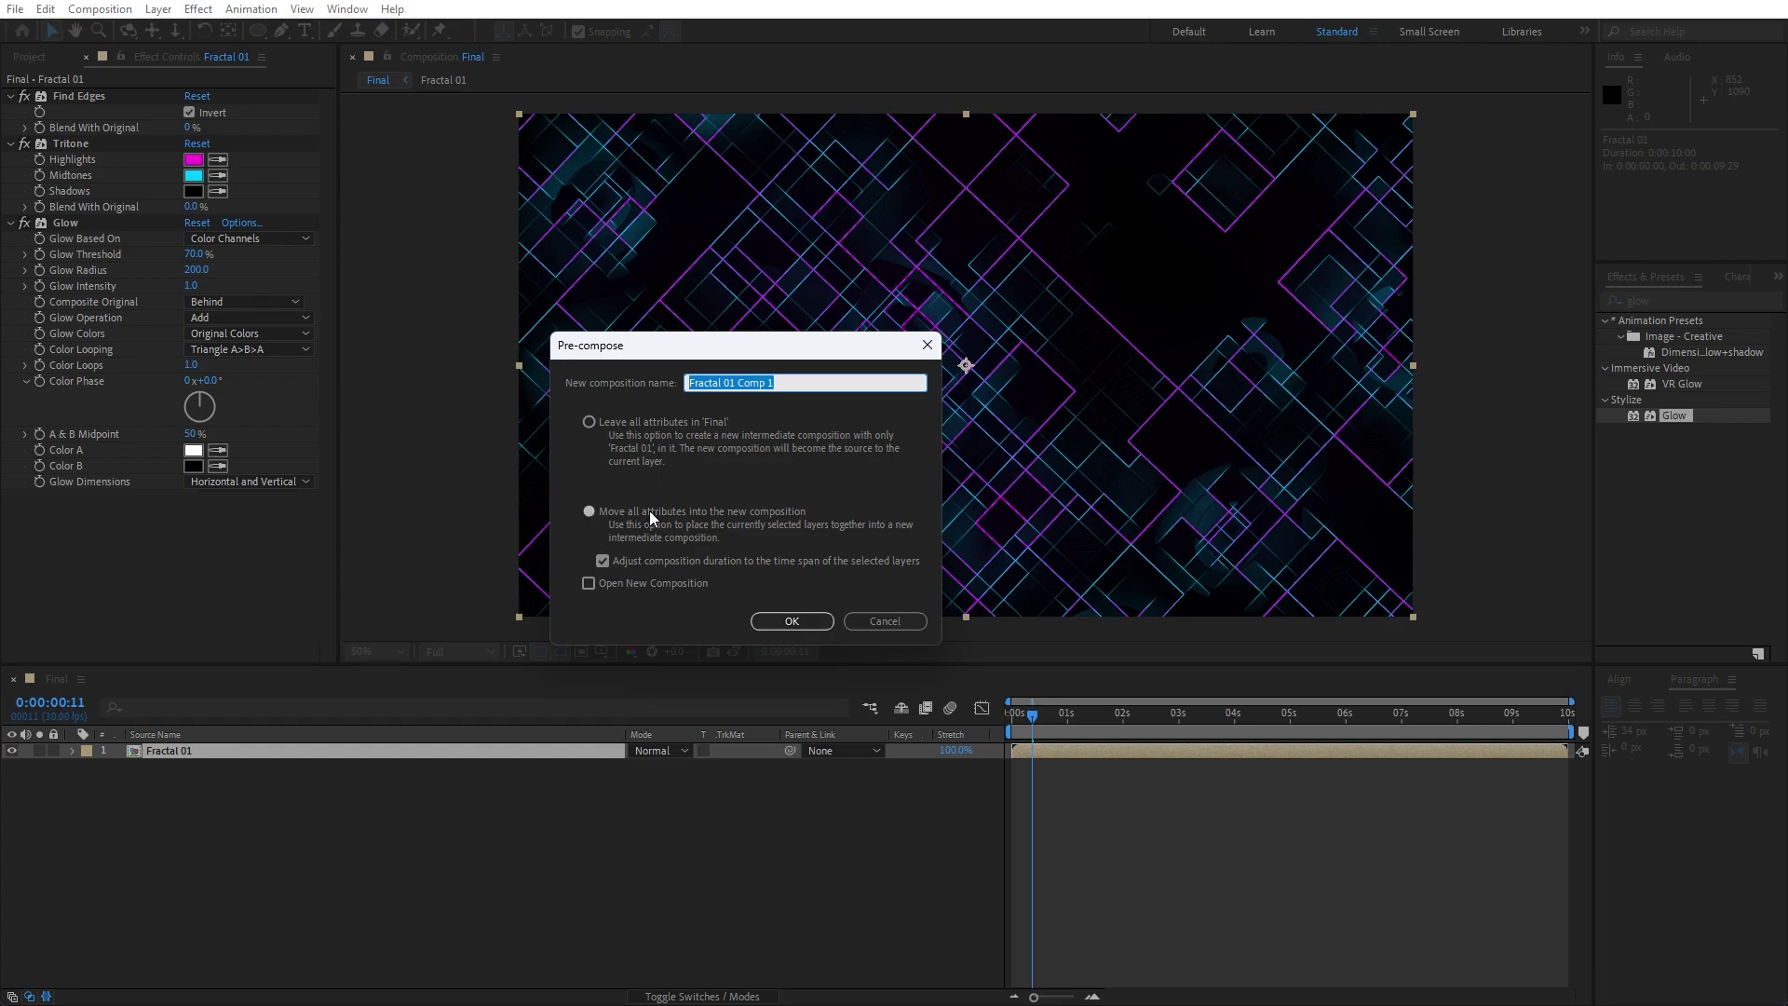
{"action": "type", "text": "Neon 01"}
{"action": "key", "text": "Return"}
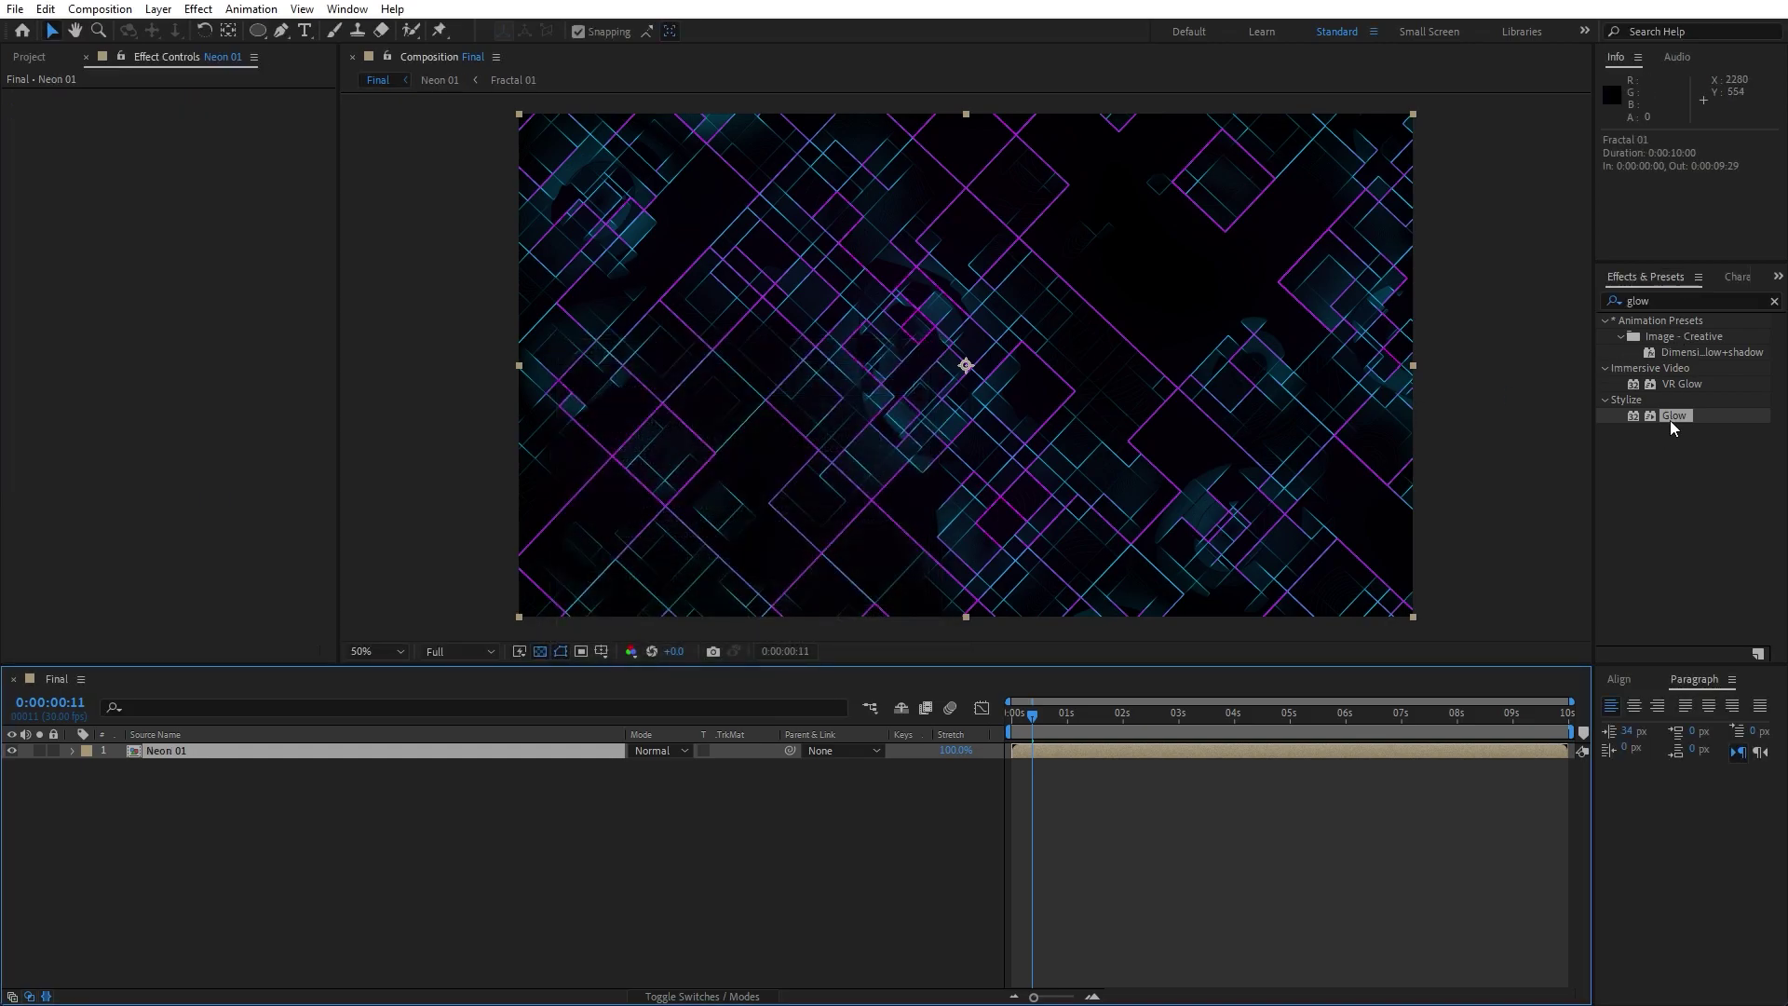
Apply the Glow effect to the Neon 01 layer and set its Glow Radius to 50.
{"action": "left_click_drag", "start_coordinate": [1672, 415], "coordinate": [154, 752]}
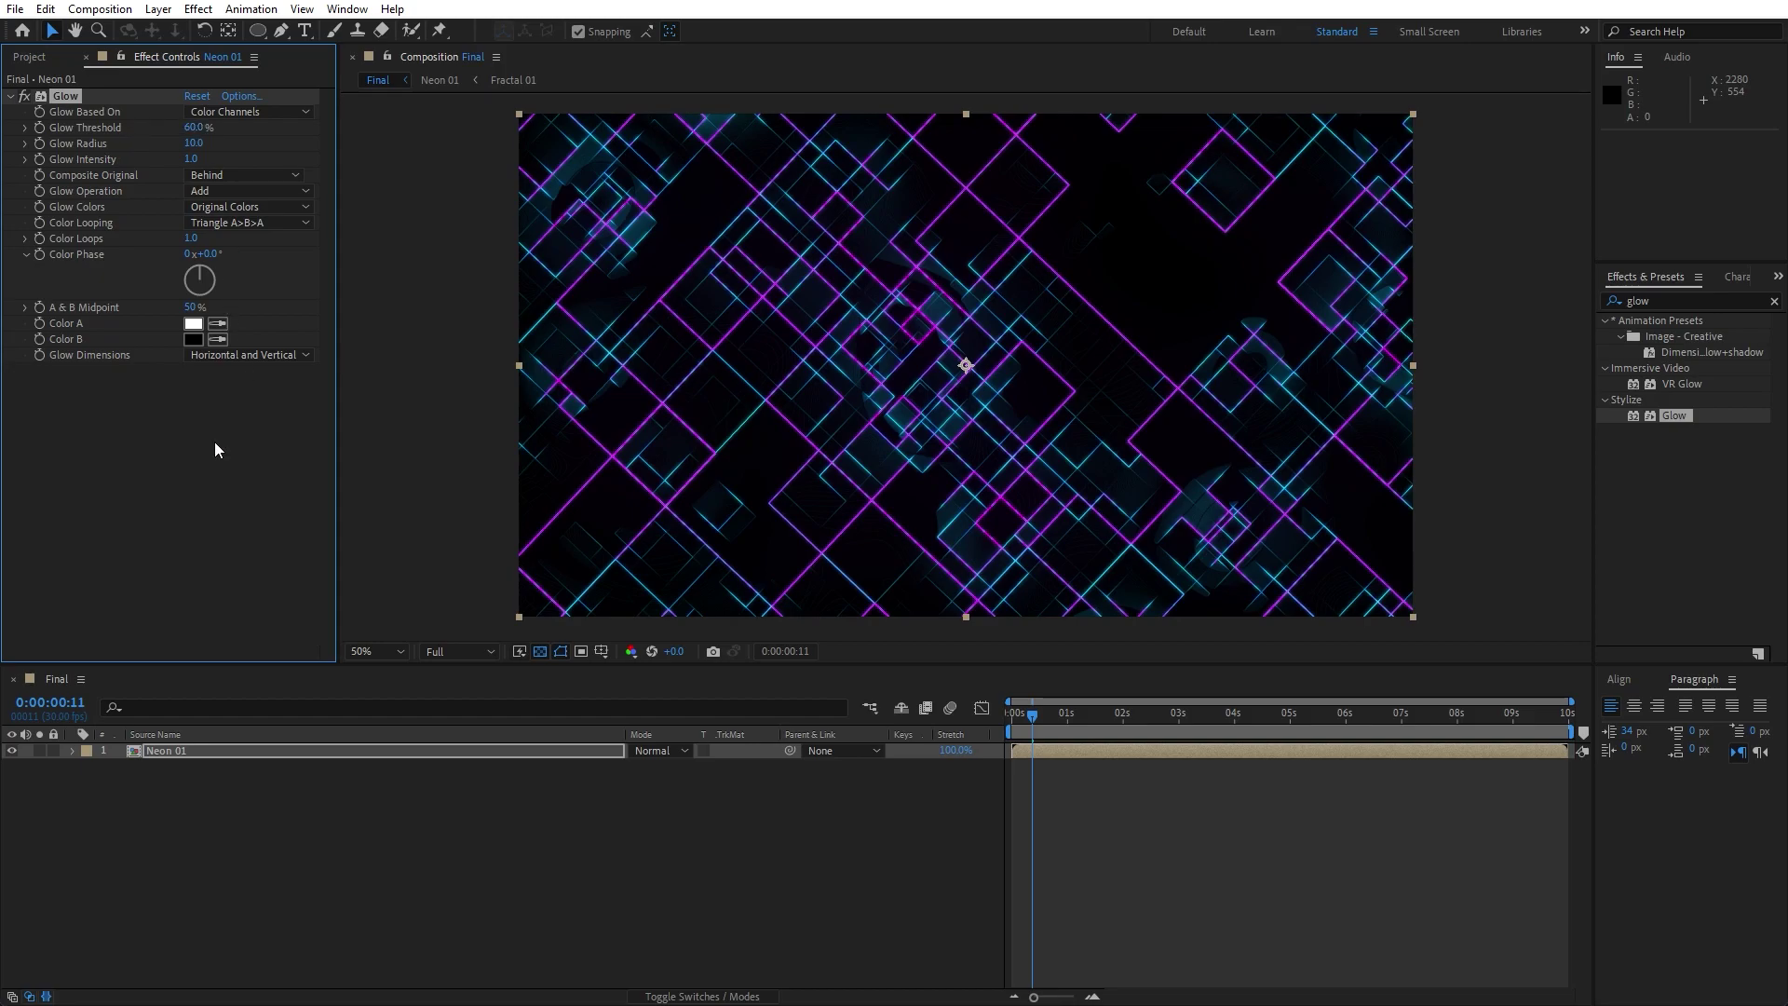
{"action": "left_click", "coordinate": [191, 142]}
{"action": "type", "text": "50"}
{"action": "left_click", "coordinate": [209, 501]}
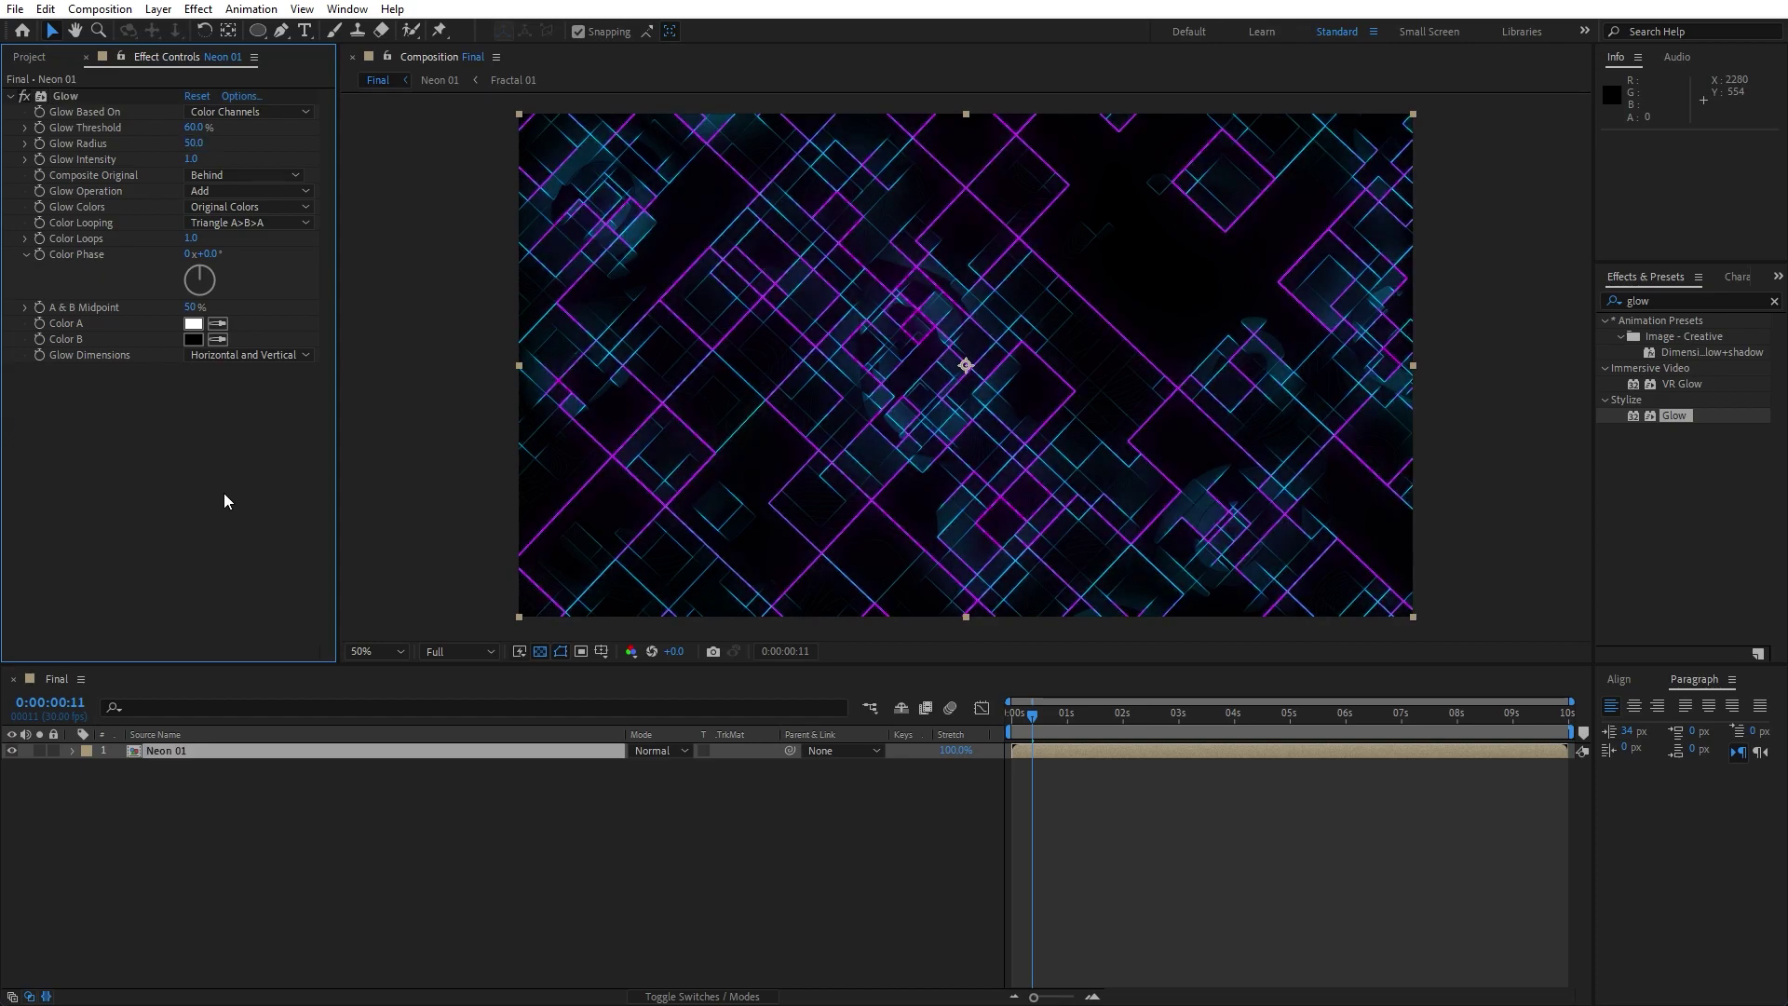
Duplicate the Neon 01 and Fractal 01 compositions in the project to create Neon 02 and Fractal 02.
{"action": "left_click", "coordinate": [86, 58]}
{"action": "left_click", "coordinate": [131, 528]}
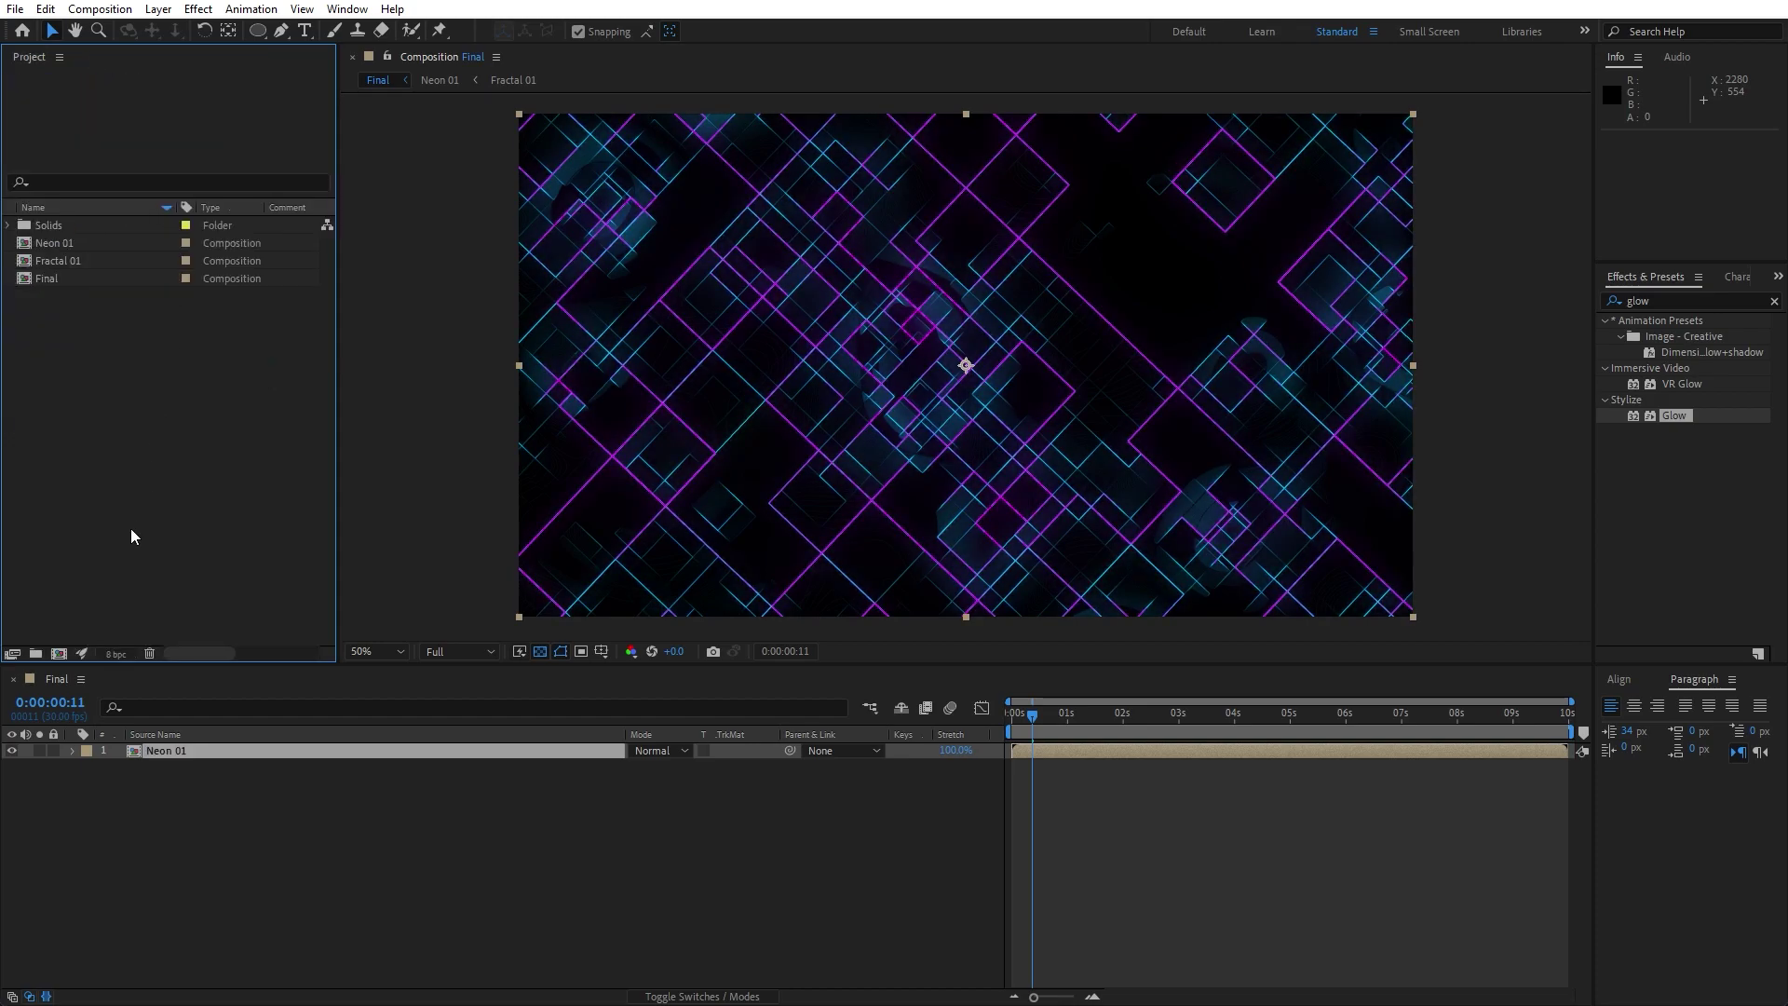
{"action": "left_click", "coordinate": [248, 830]}
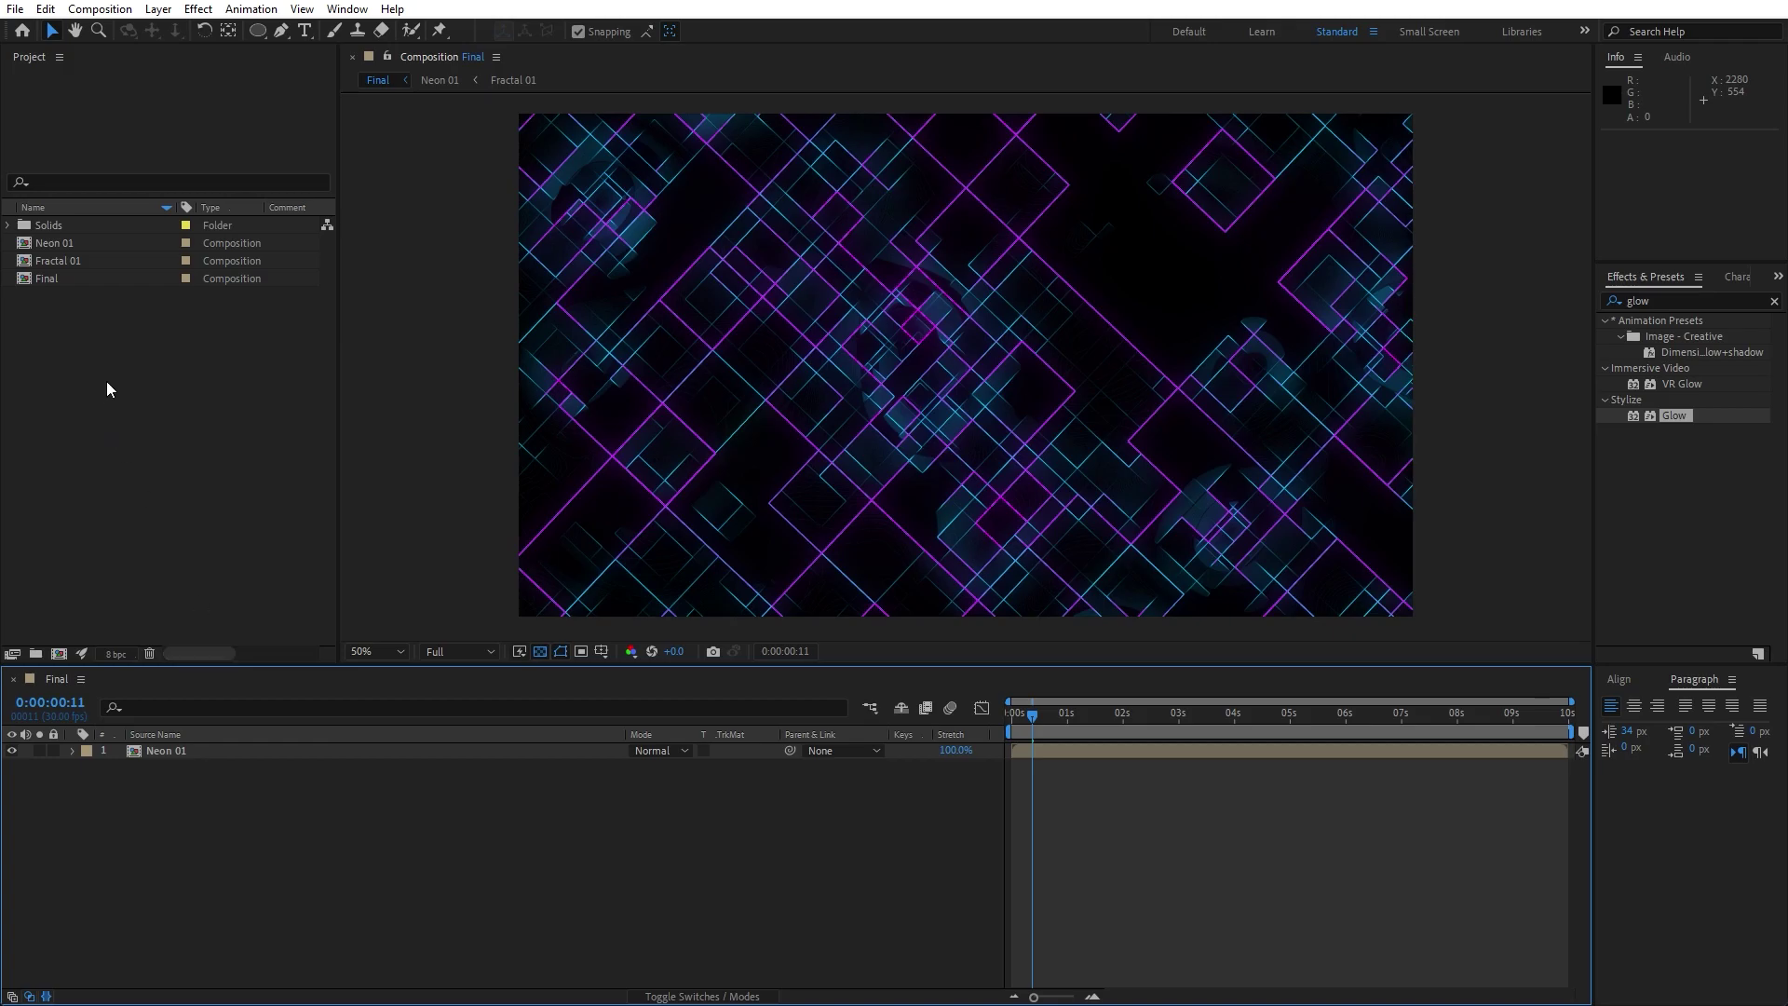
{"action": "left_click", "coordinate": [66, 244]}
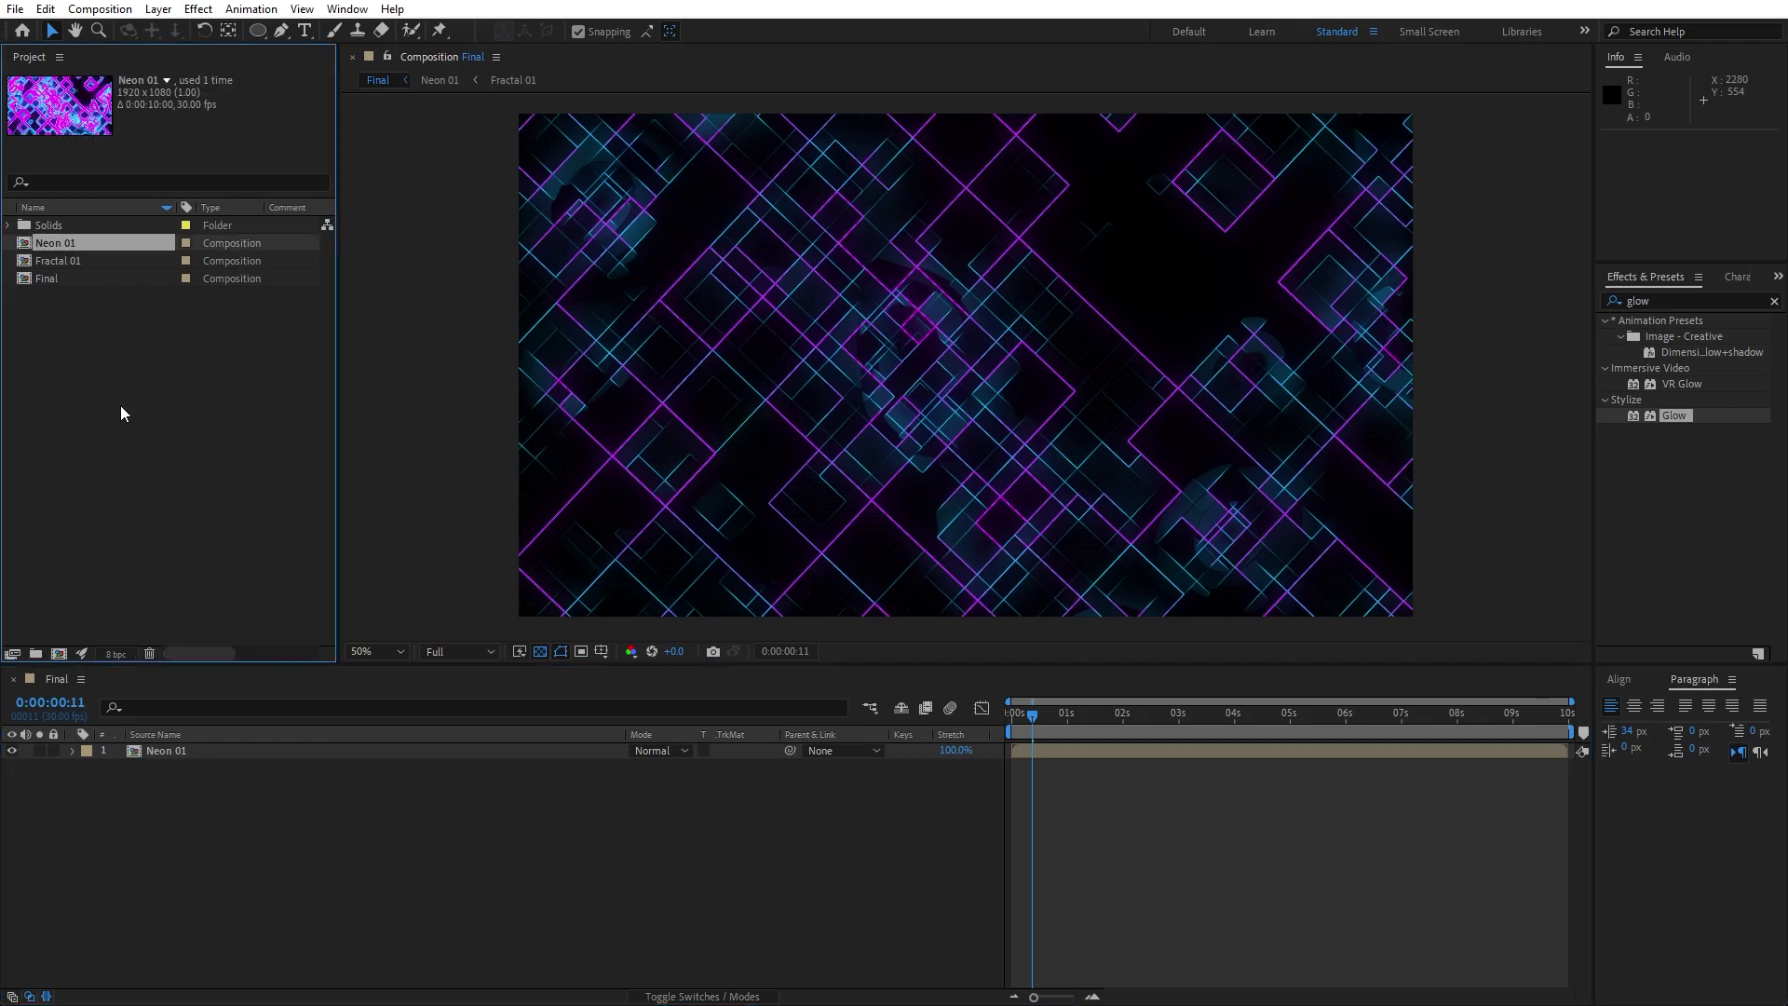
{"action": "left_click", "coordinate": [44, 9]}
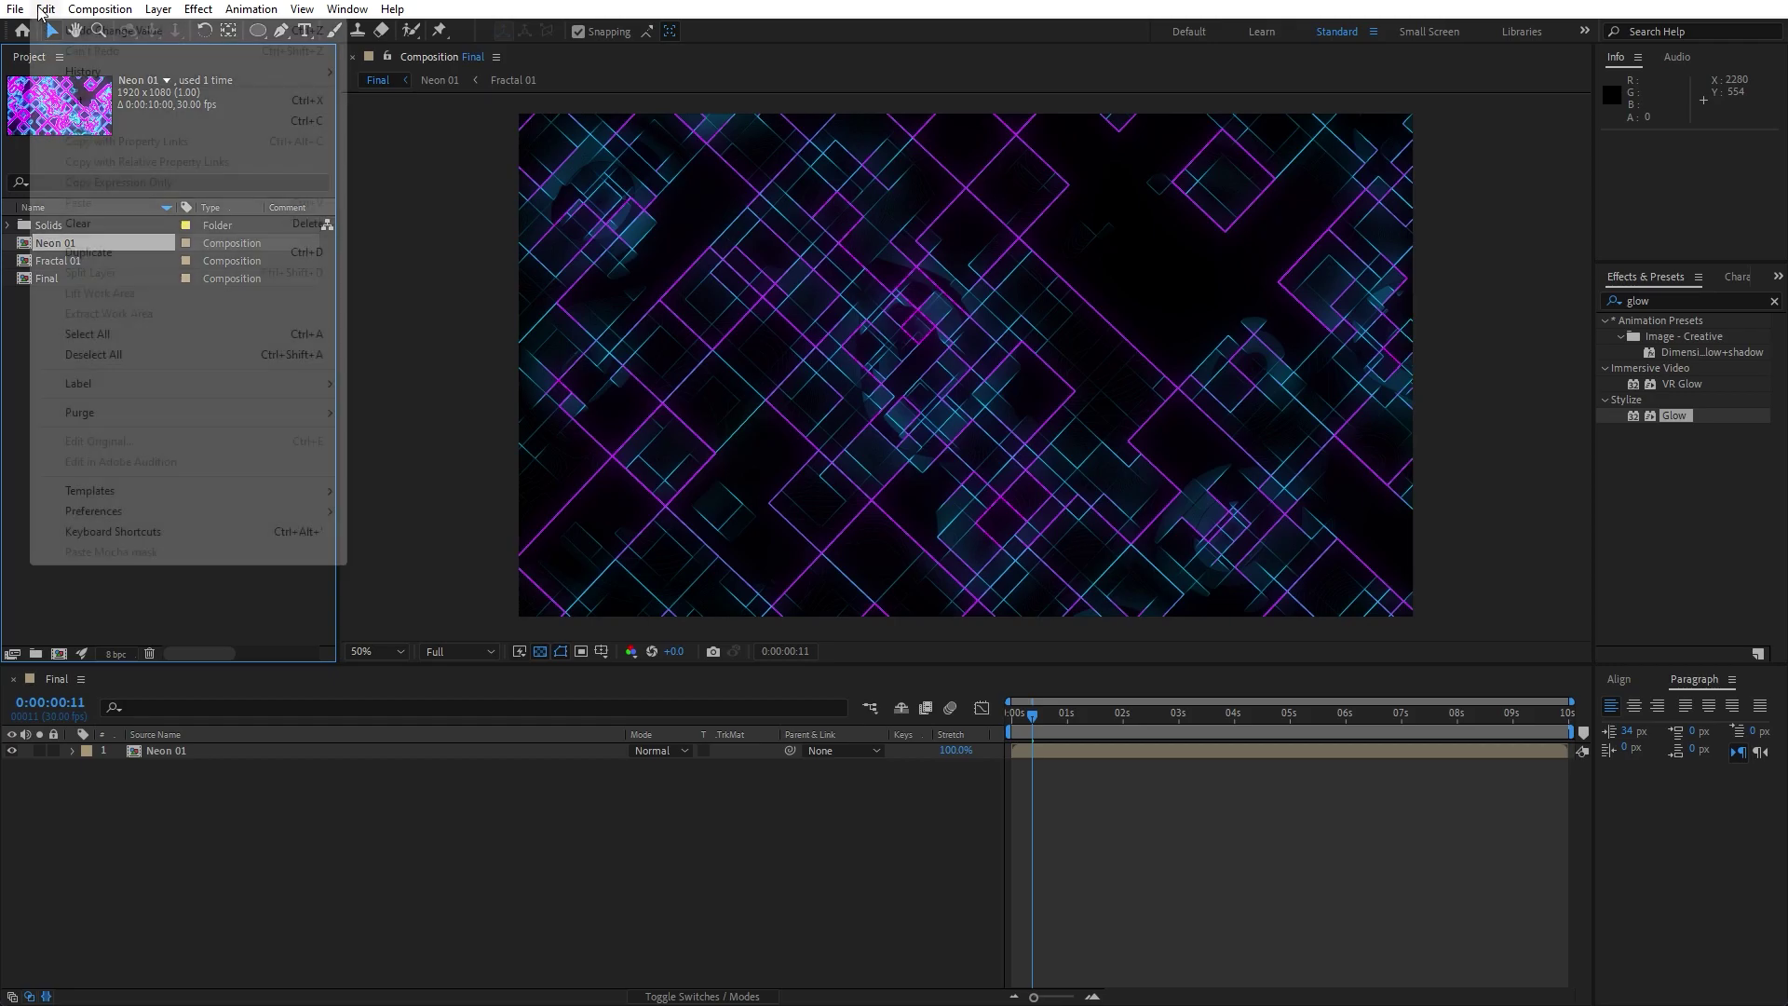
{"action": "left_click", "coordinate": [104, 254]}
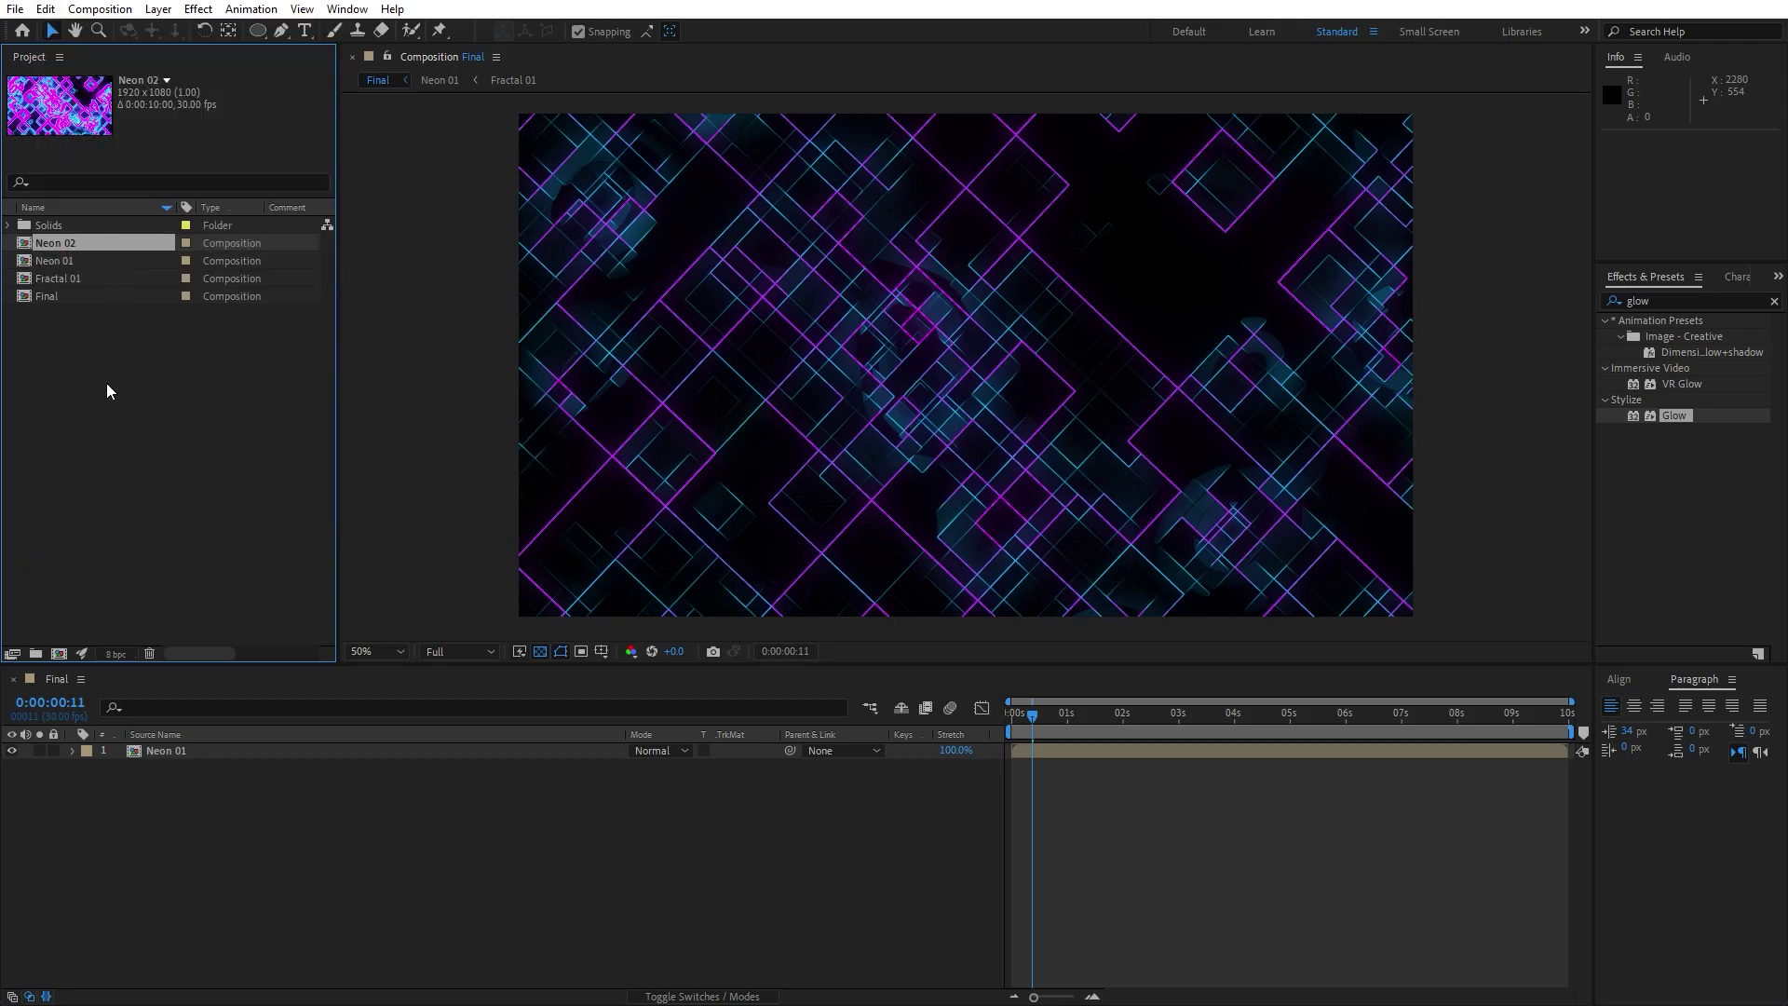
{"action": "left_click", "coordinate": [79, 279]}
{"action": "key", "text": "ctrl+d"}
{"action": "left_click", "coordinate": [153, 402]}
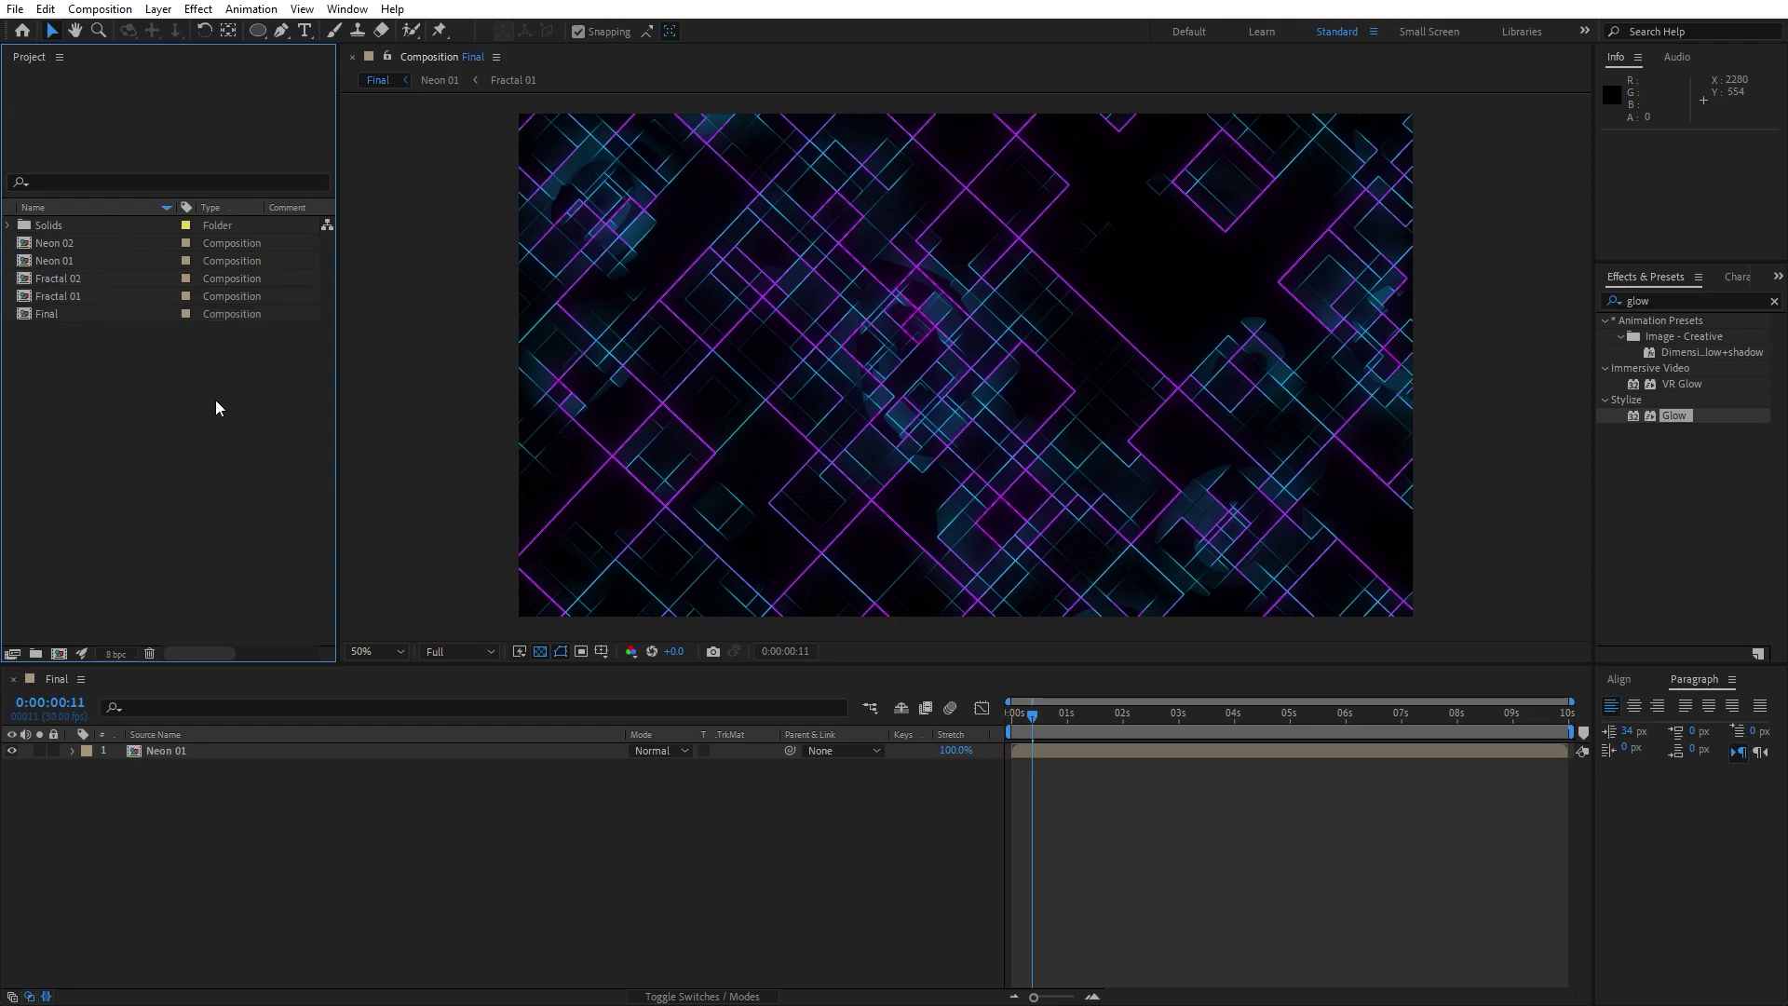
Place the Neon 02 composition above Neon 01 in the Final timeline and open it.
{"action": "left_click", "coordinate": [64, 243]}
{"action": "left_click_drag", "start_coordinate": [48, 249], "coordinate": [276, 747]}
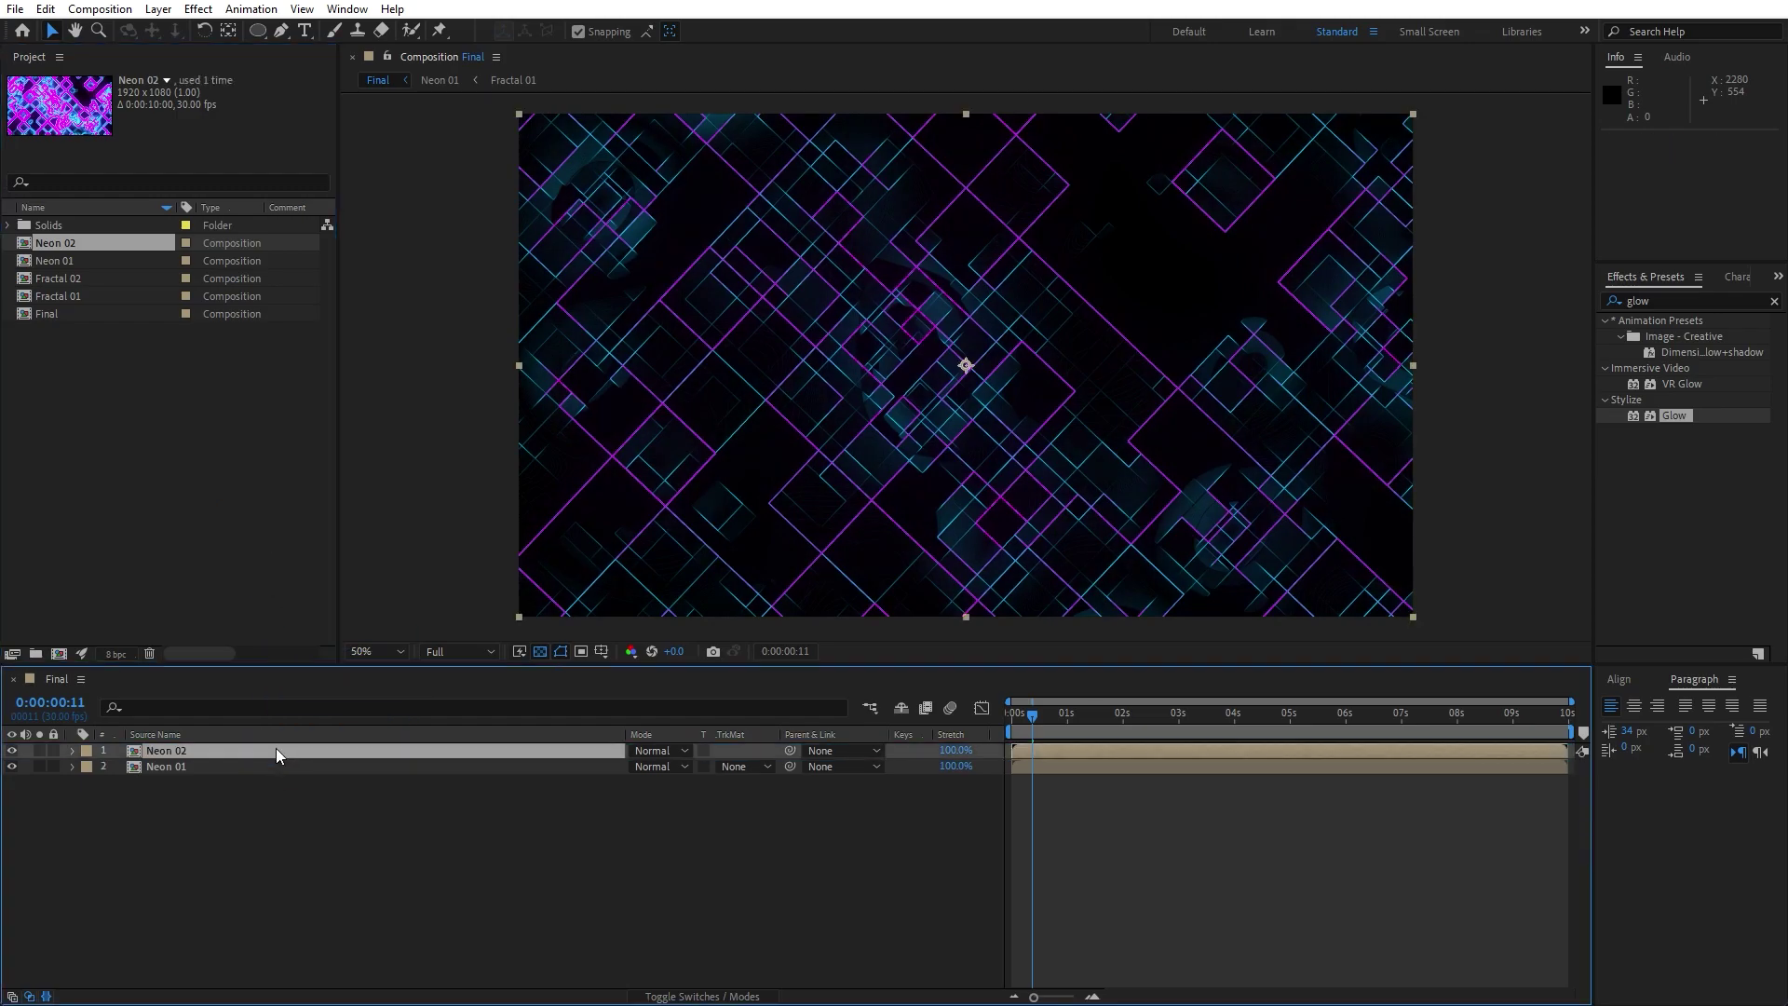
{"action": "double_click", "coordinate": [186, 753]}
Replace the source of the Fractal 01 layer inside Neon 02 with the Fractal 02 composition.
{"action": "left_click", "coordinate": [171, 752]}
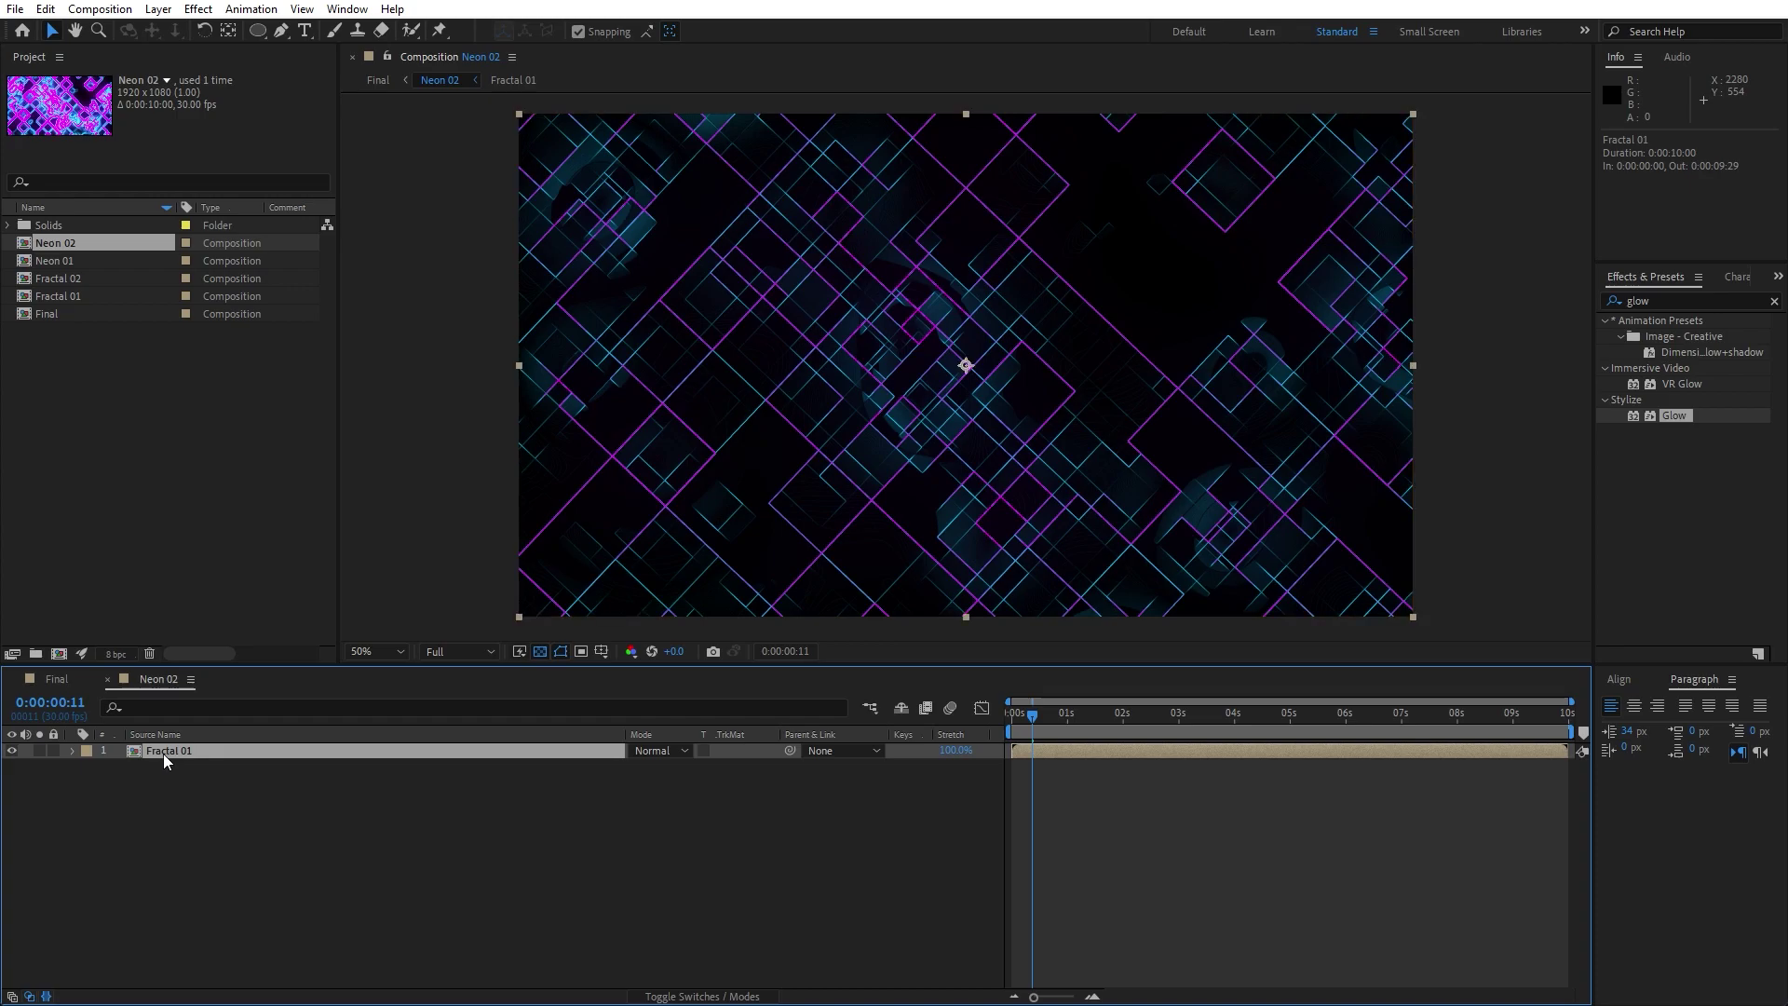
{"action": "left_click", "coordinate": [66, 278]}
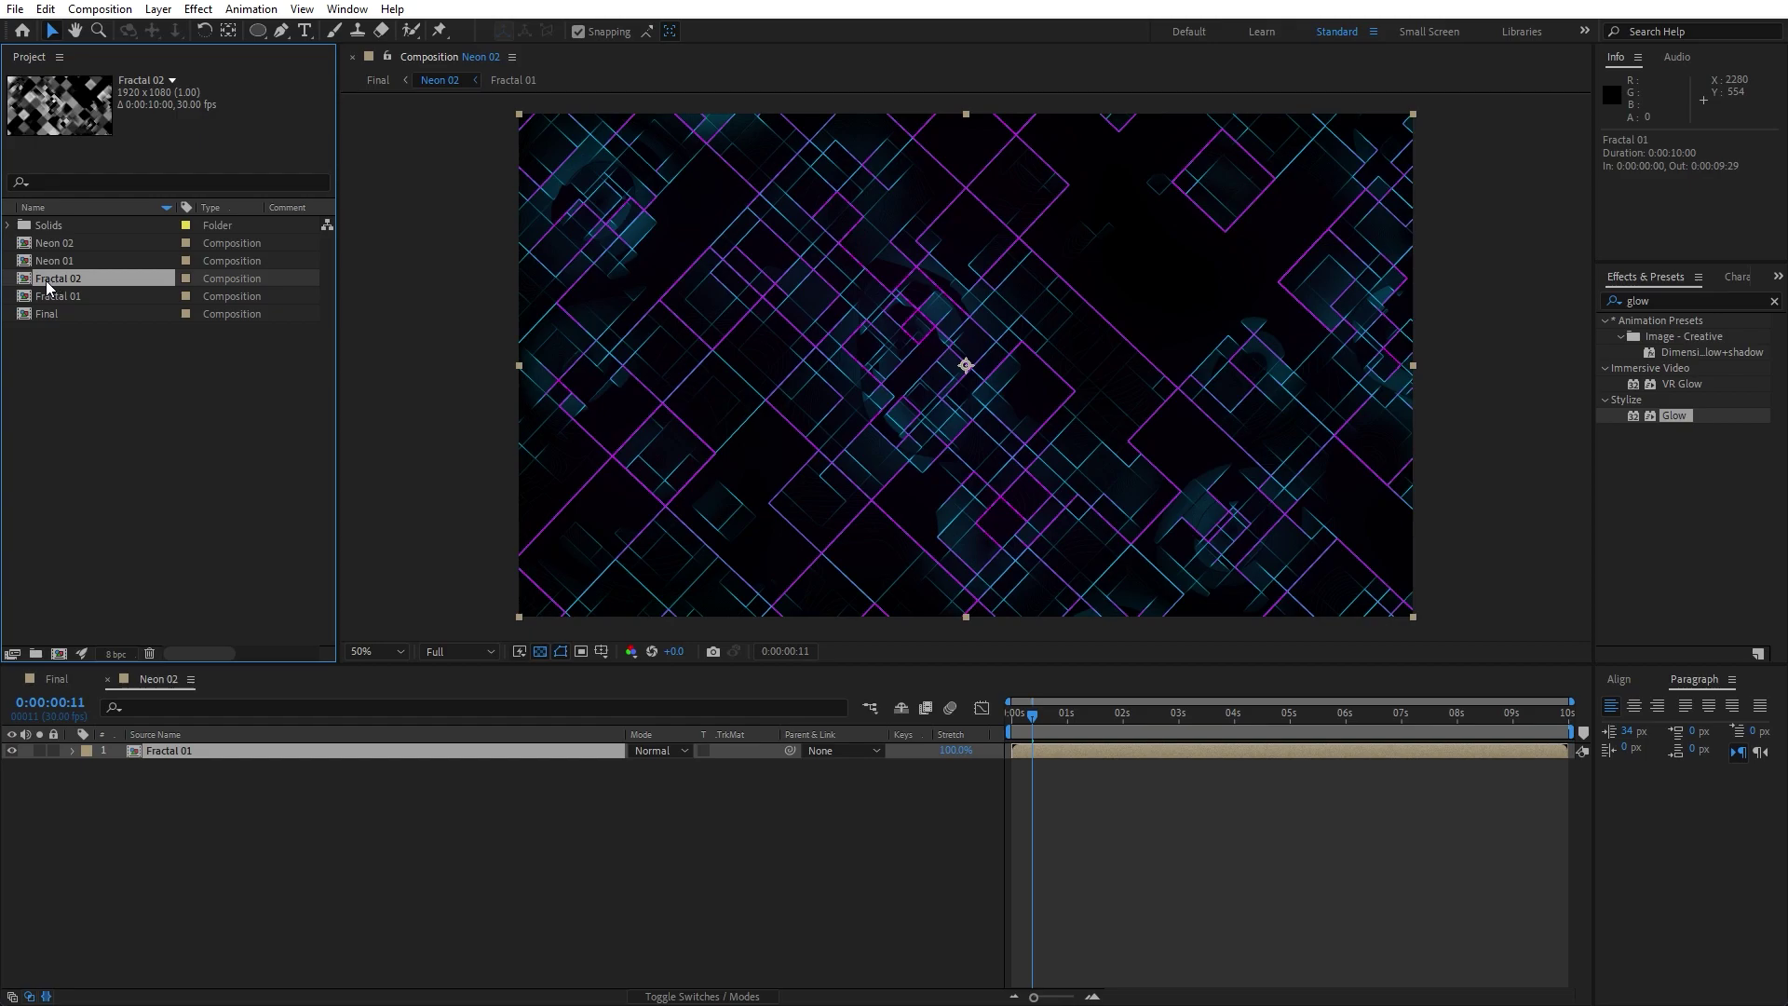
{"action": "left_click_drag", "start_coordinate": [46, 281], "coordinate": [182, 752]}
{"action": "left_click", "coordinate": [186, 785]}
Open Fractal 02 and change the Fractal Noise layer's Fractal Type to Turbulent Smooth.
{"action": "double_click", "coordinate": [175, 750]}
{"action": "left_click", "coordinate": [171, 754]}
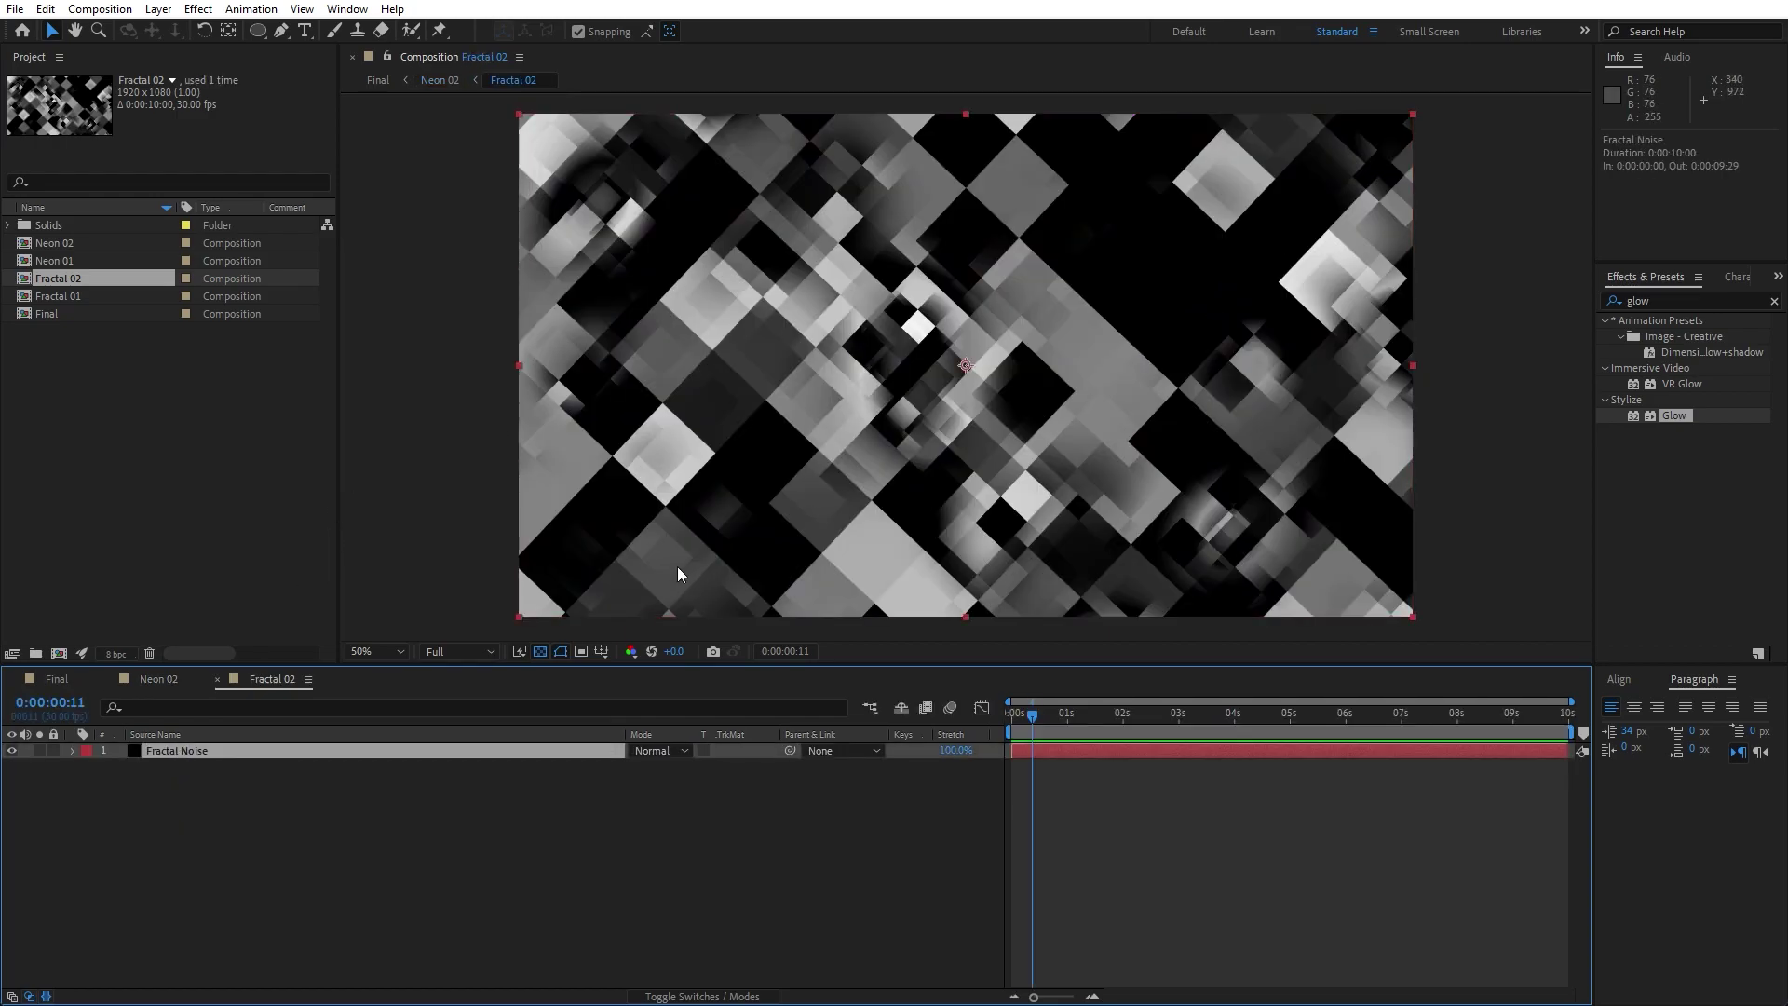
{"action": "left_click", "coordinate": [155, 775]}
{"action": "left_click", "coordinate": [181, 752]}
{"action": "key", "text": "F3"}
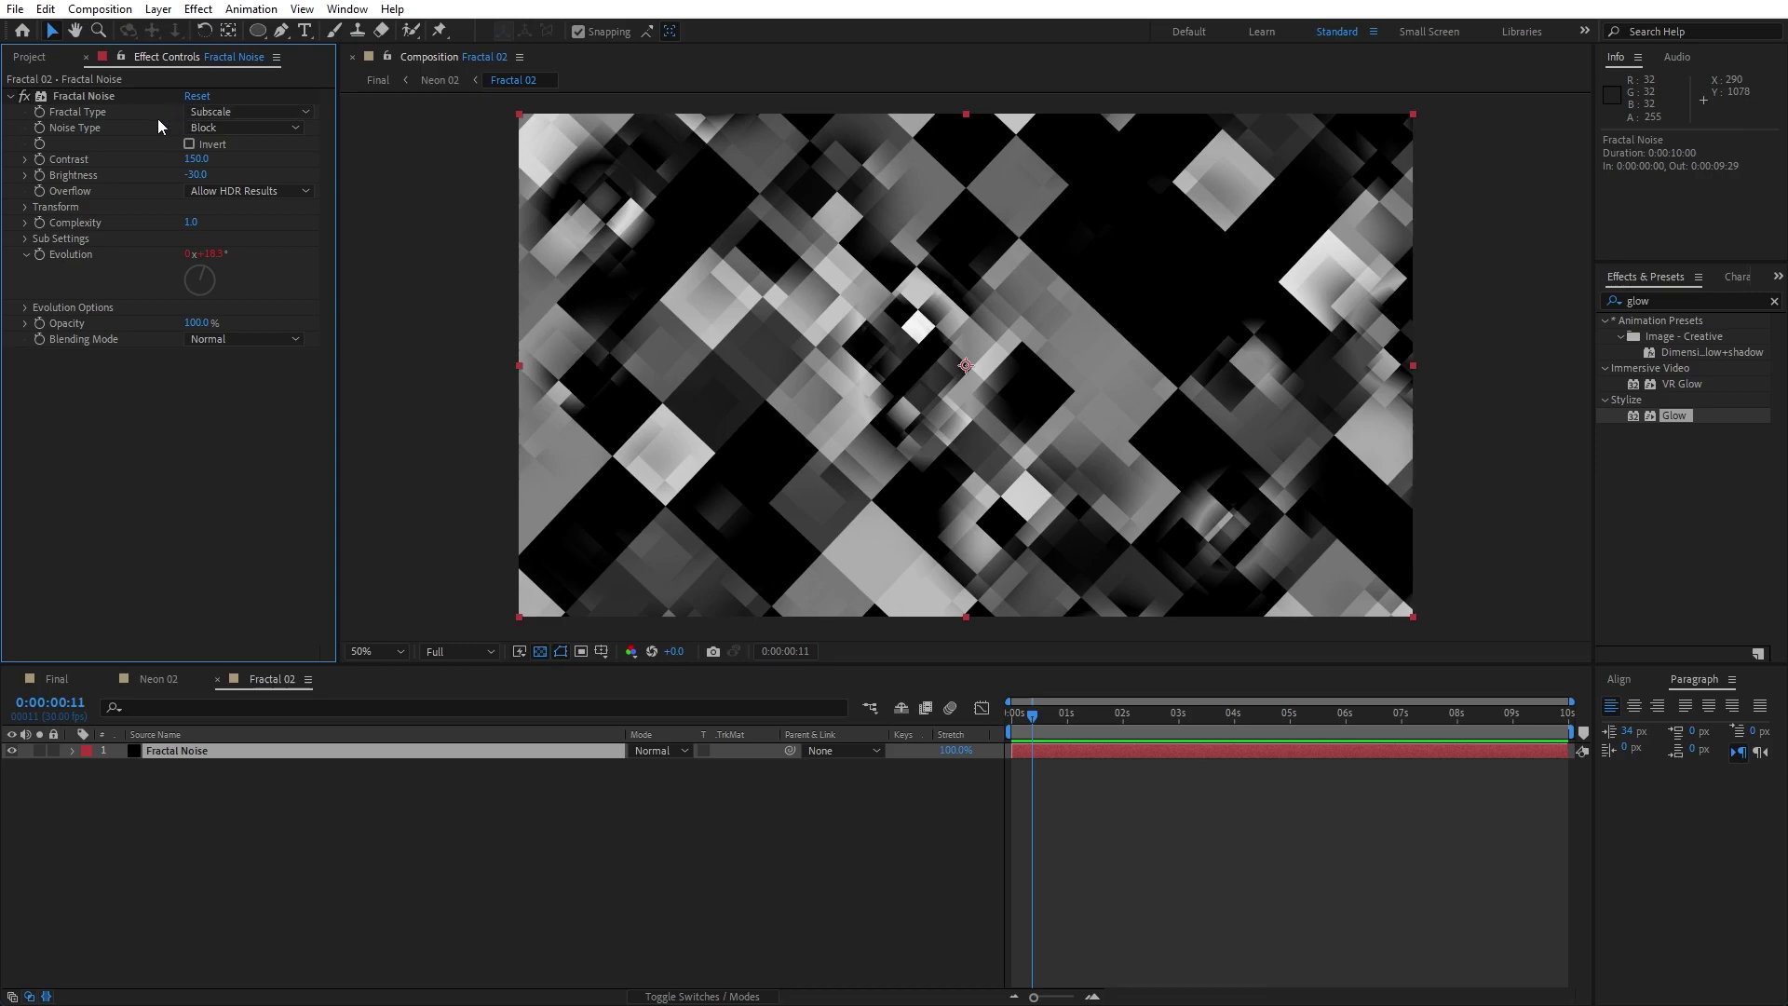
{"action": "left_click", "coordinate": [217, 114]}
{"action": "left_click", "coordinate": [251, 165]}
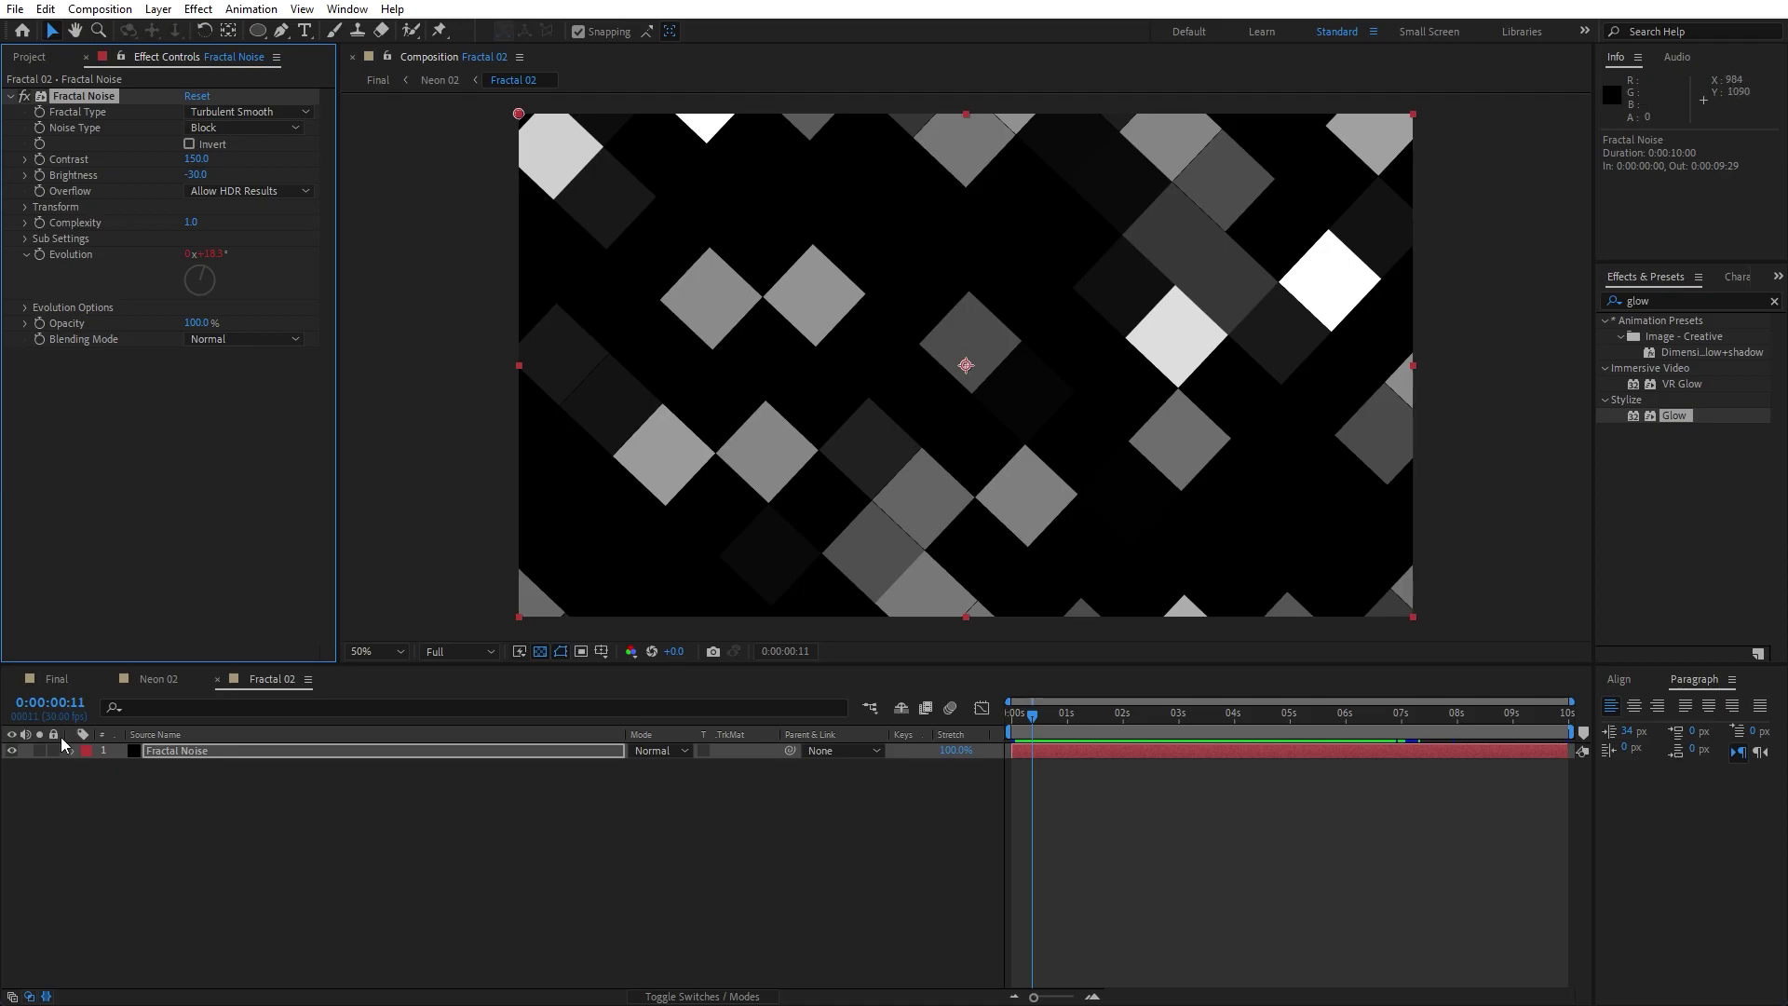
Return to the Final composition and set the Neon 02 layer's blending mode to Screen.
{"action": "left_click", "coordinate": [57, 679]}
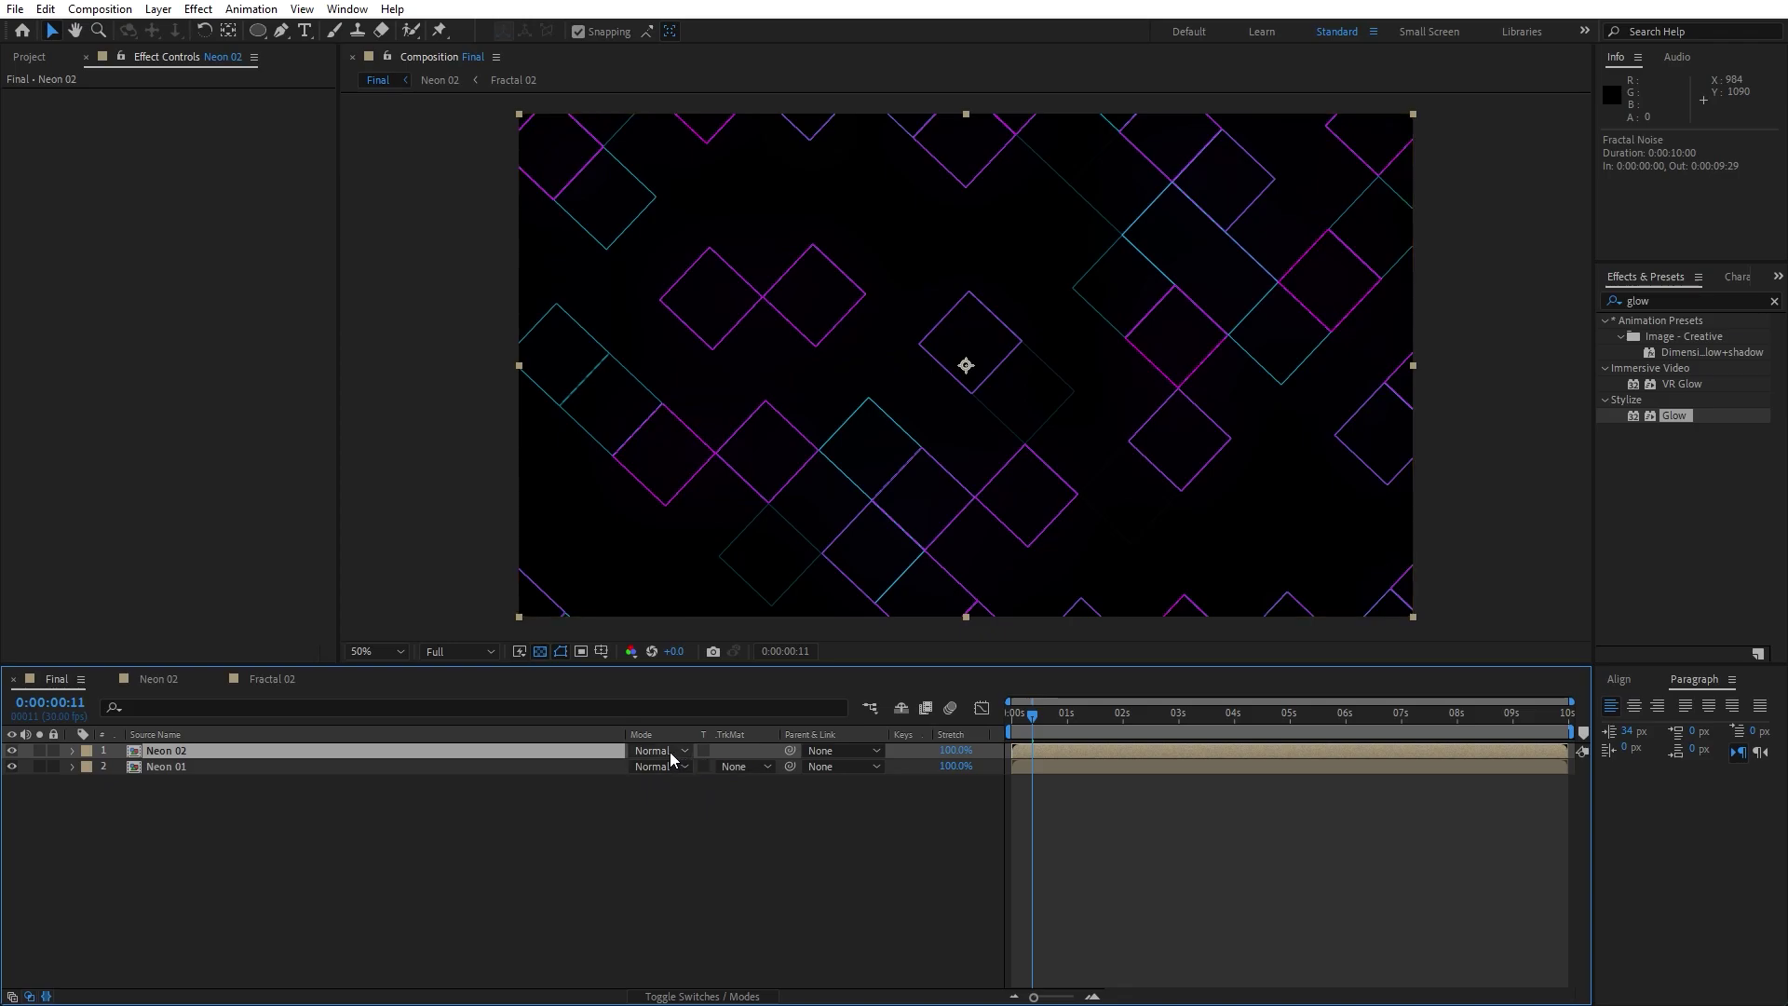
{"action": "left_click", "coordinate": [689, 996]}
{"action": "left_click", "coordinate": [699, 996]}
{"action": "left_click", "coordinate": [656, 751]}
{"action": "left_click", "coordinate": [726, 418]}
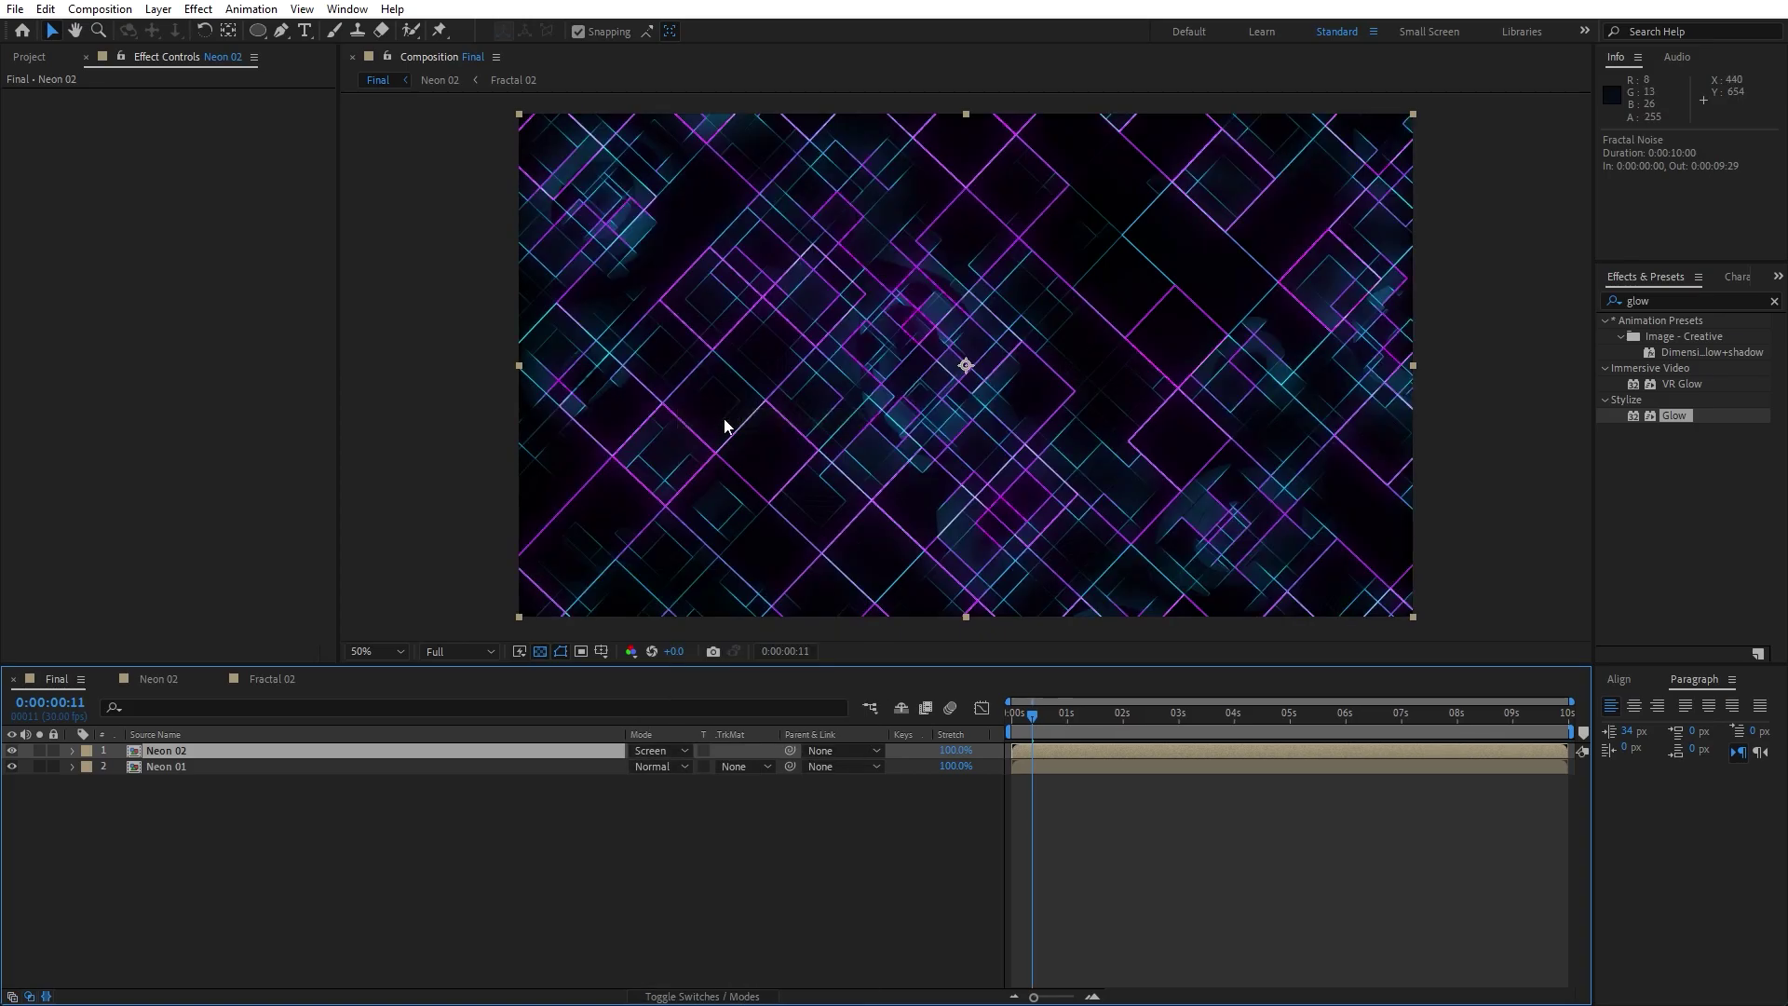
Set the Neon 02 layer's Opacity to 20%.
{"action": "key", "text": "t"}
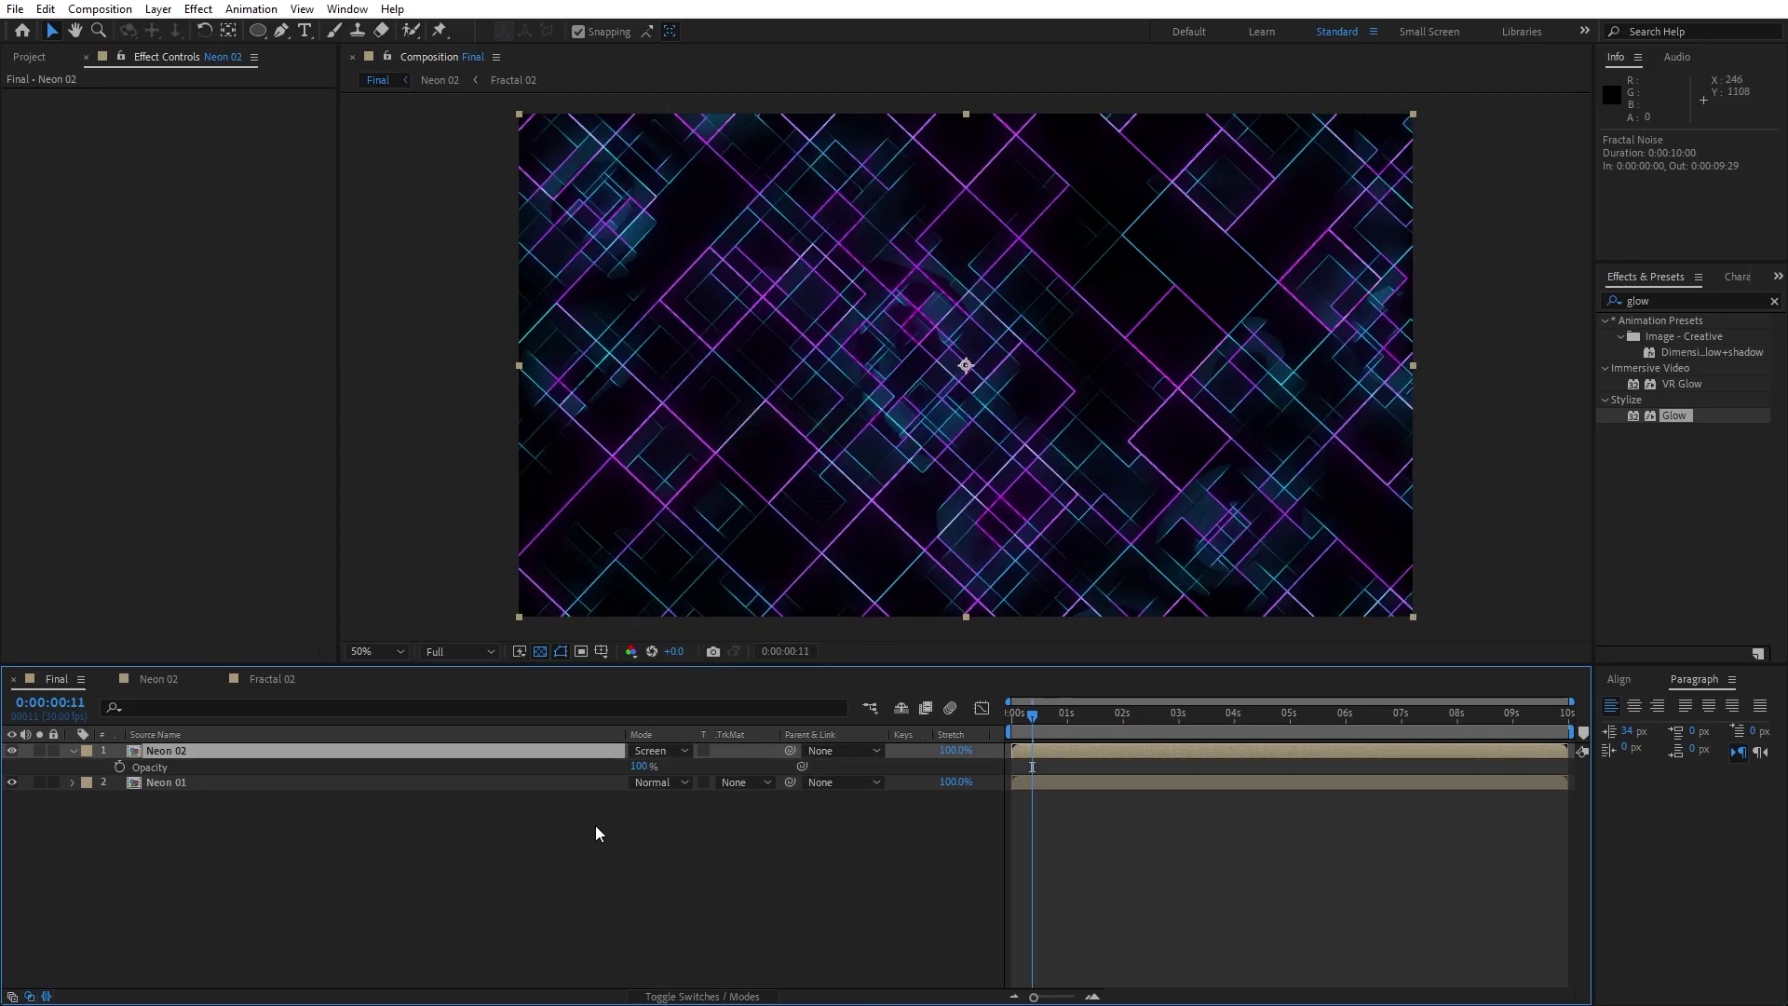
{"action": "left_click", "coordinate": [643, 765]}
{"action": "type", "text": "20"}
{"action": "left_click", "coordinate": [632, 875]}
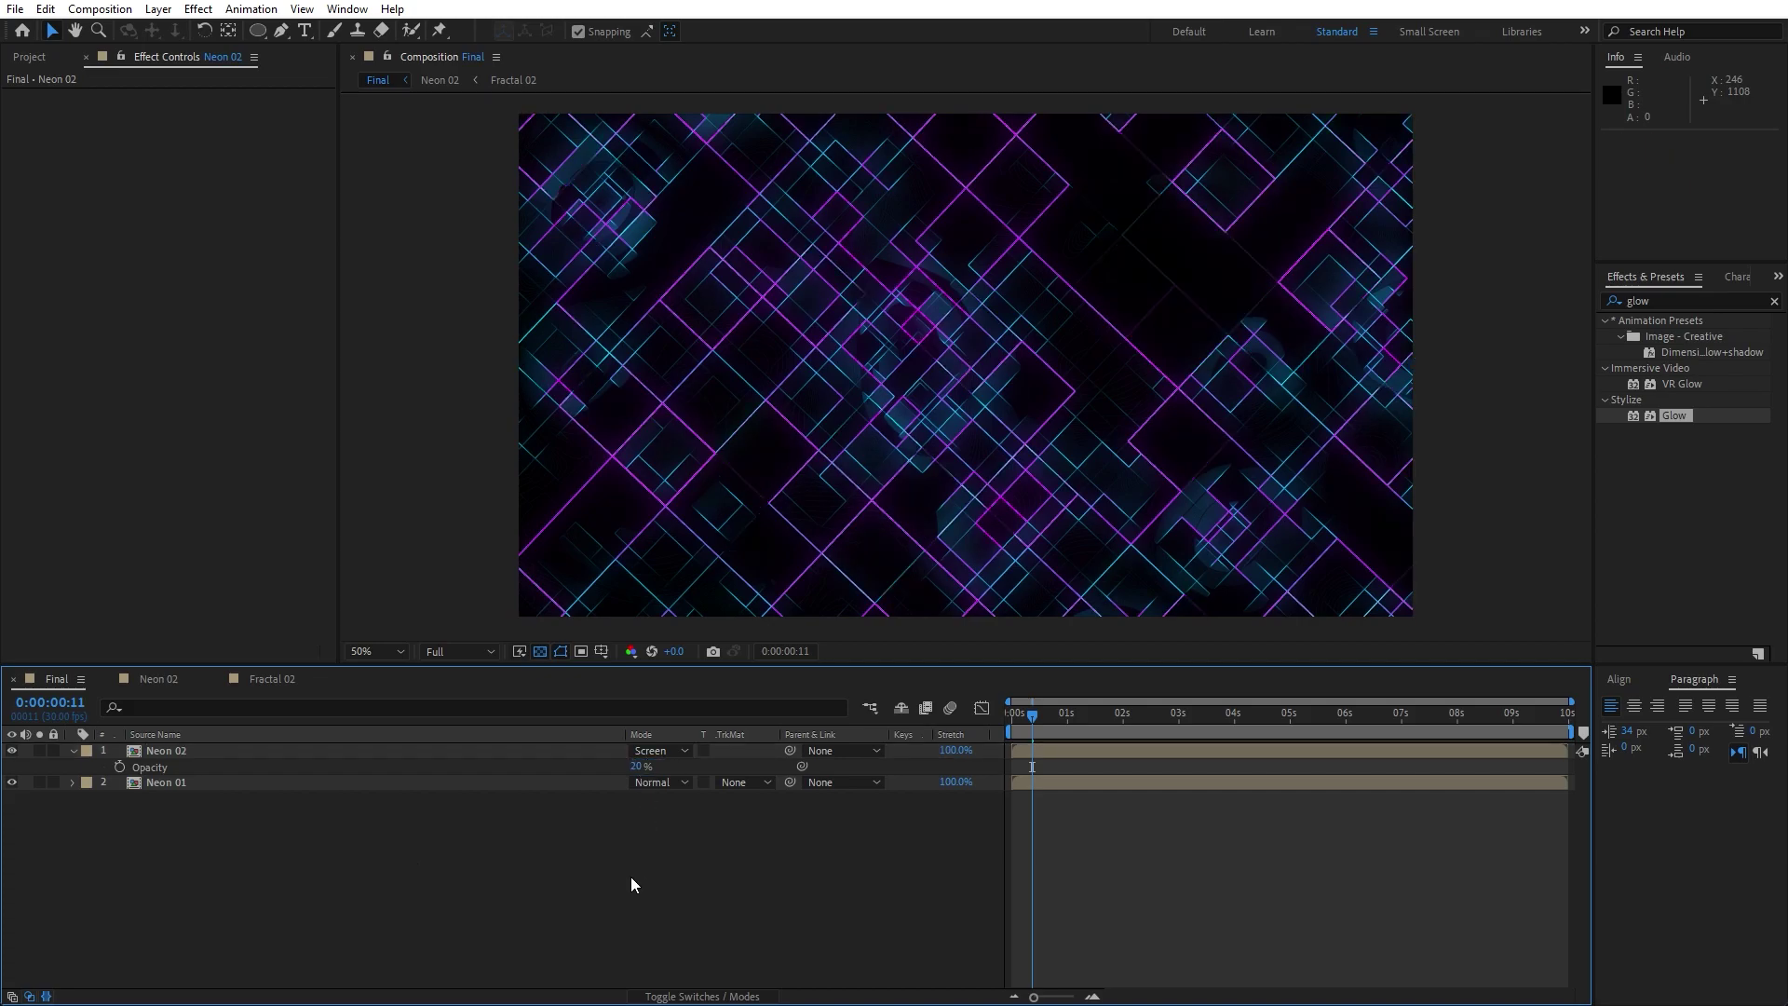
Apply the Glow effect to the Neon 02 layer and add Tritone above it in the effect stack.
{"action": "left_click_drag", "start_coordinate": [1673, 415], "coordinate": [229, 752]}
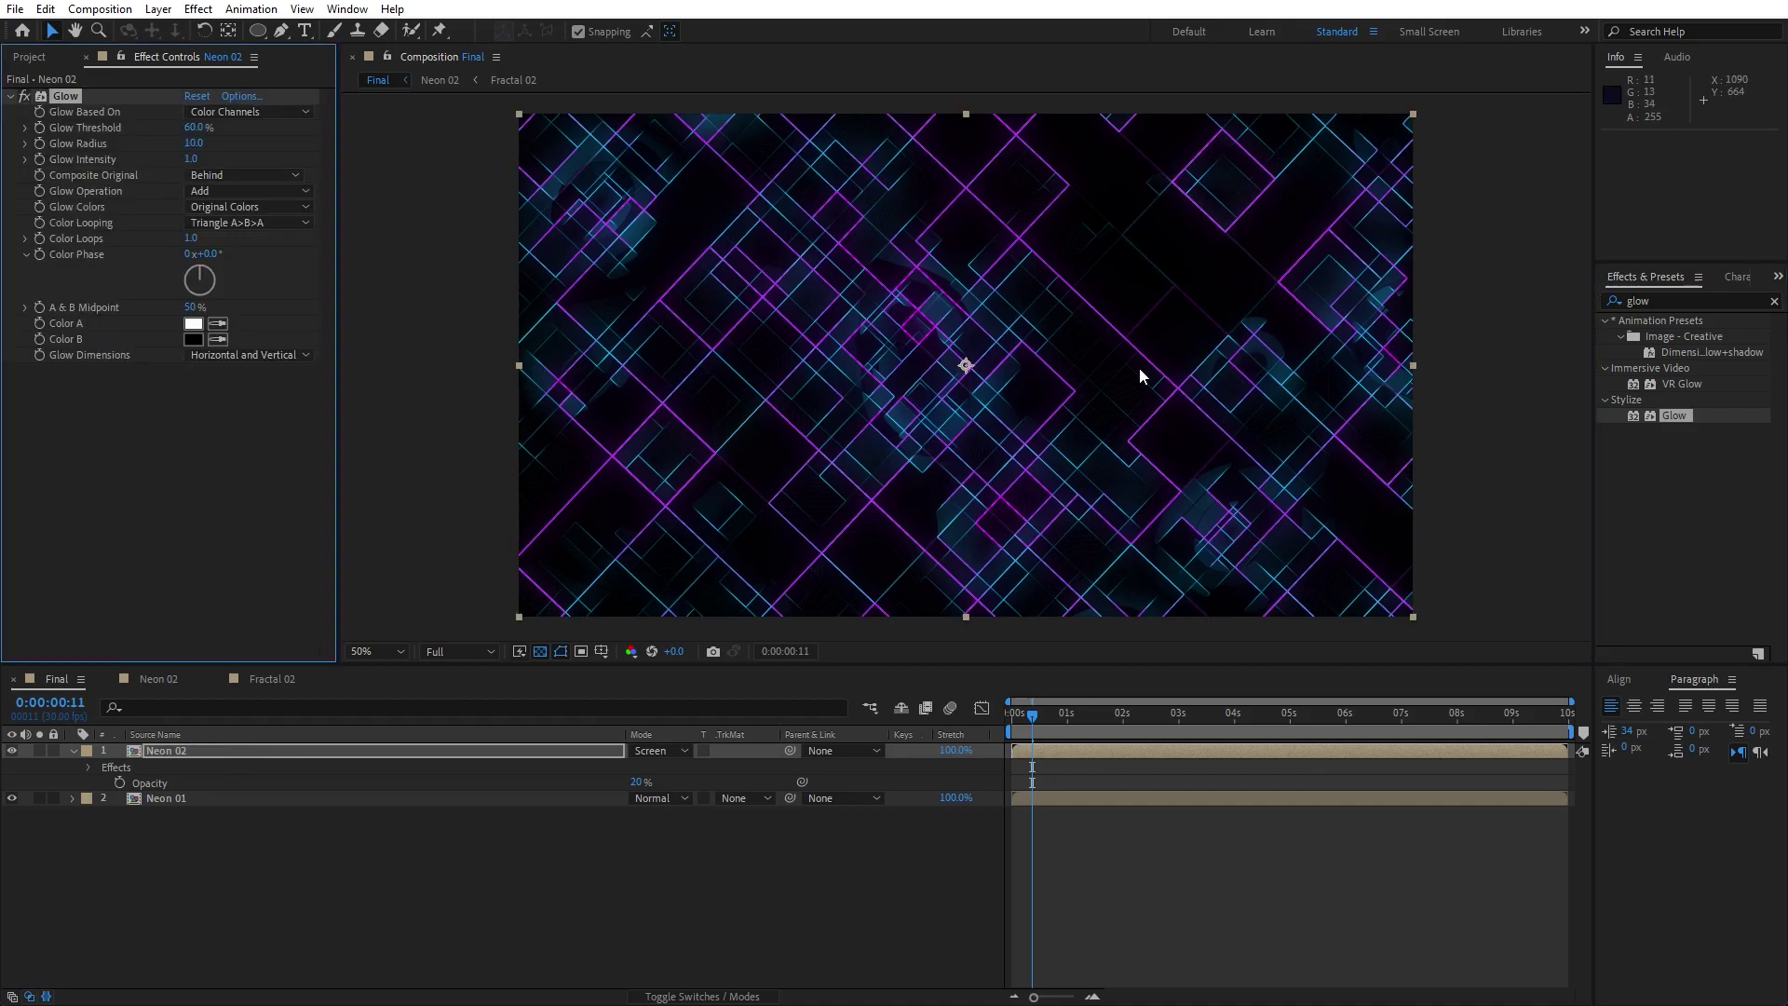
{"action": "left_click", "coordinate": [1683, 302]}
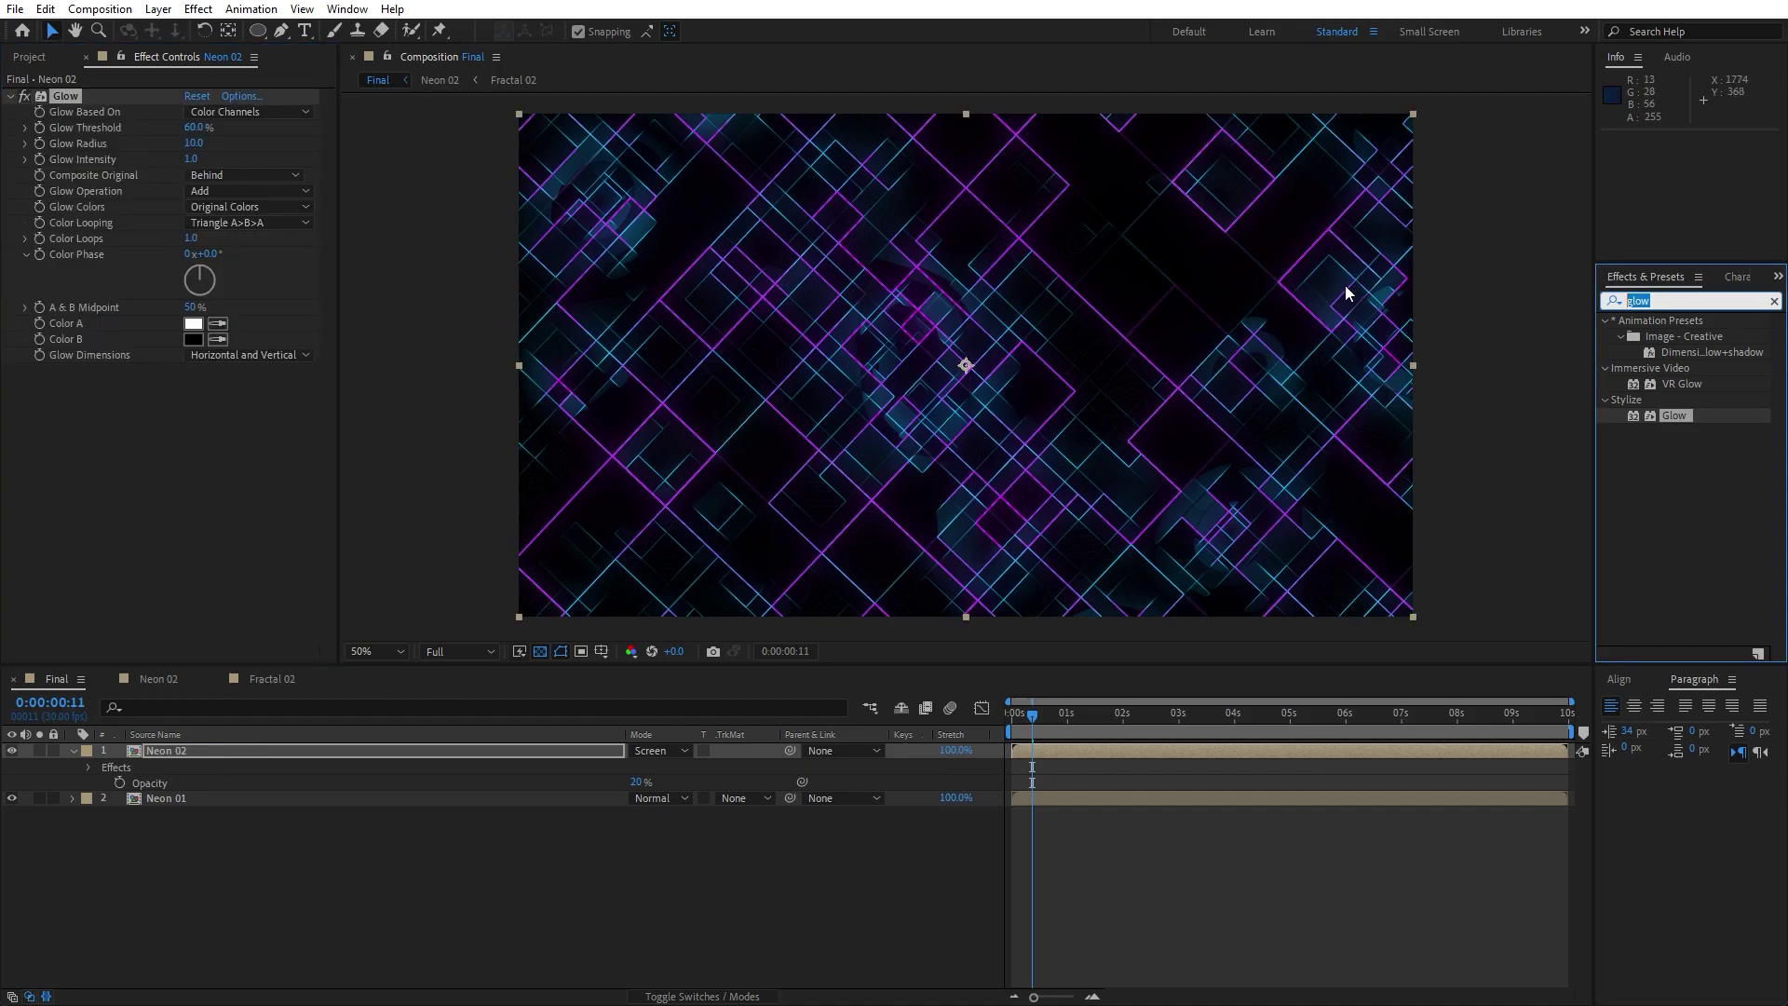
{"action": "type", "text": "trito"}
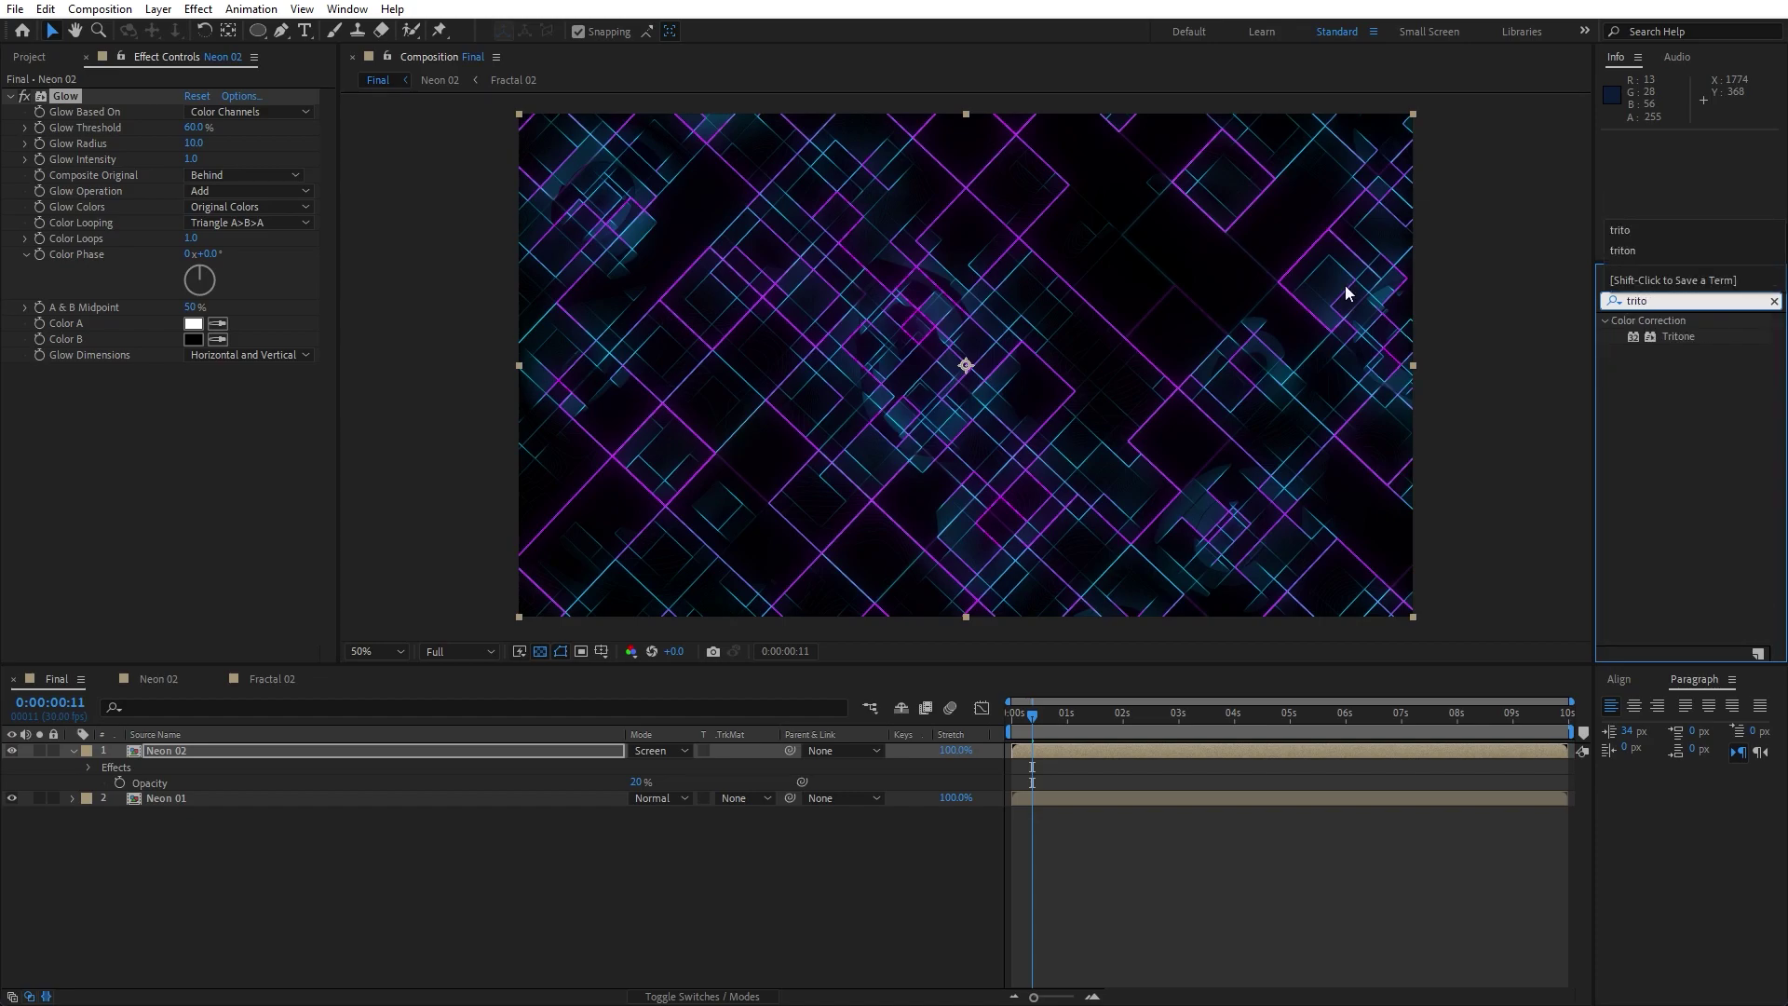
{"action": "left_click_drag", "start_coordinate": [1676, 341], "coordinate": [102, 91]}
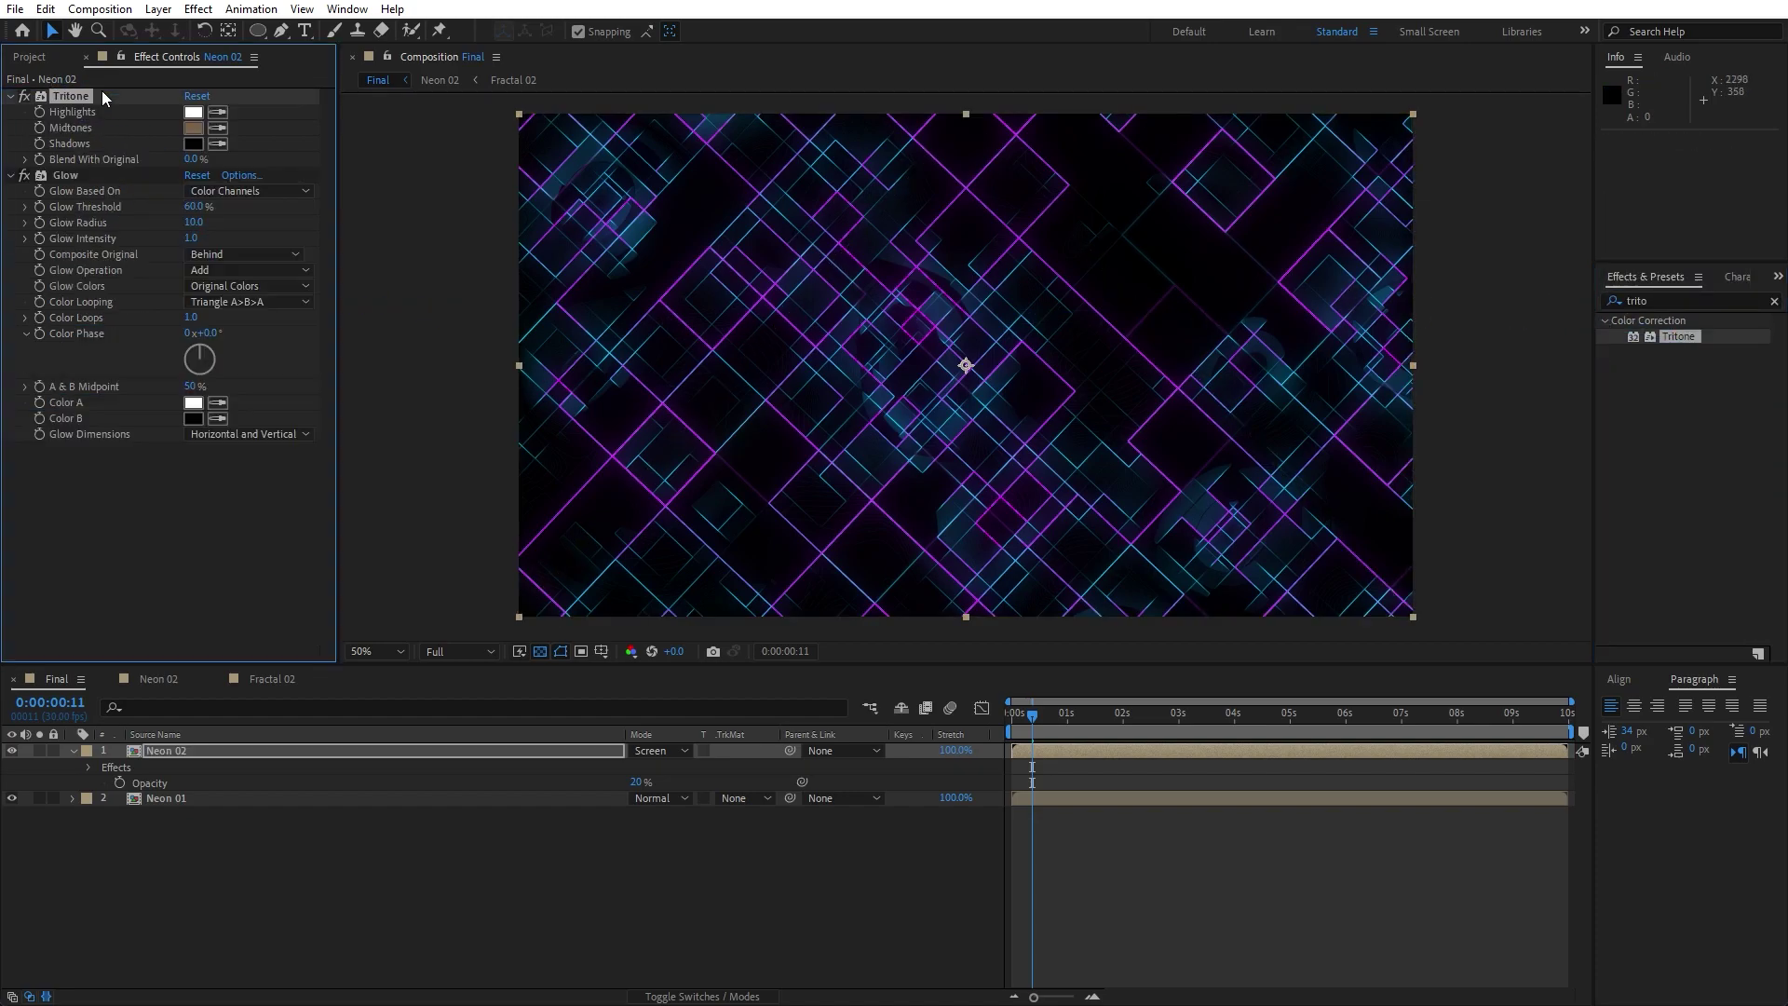
Set the Midtones color of Neon 02's Tritone effect to bright yellow (FCFF00).
{"action": "left_click", "coordinate": [197, 130]}
{"action": "left_click", "coordinate": [1280, 771]}
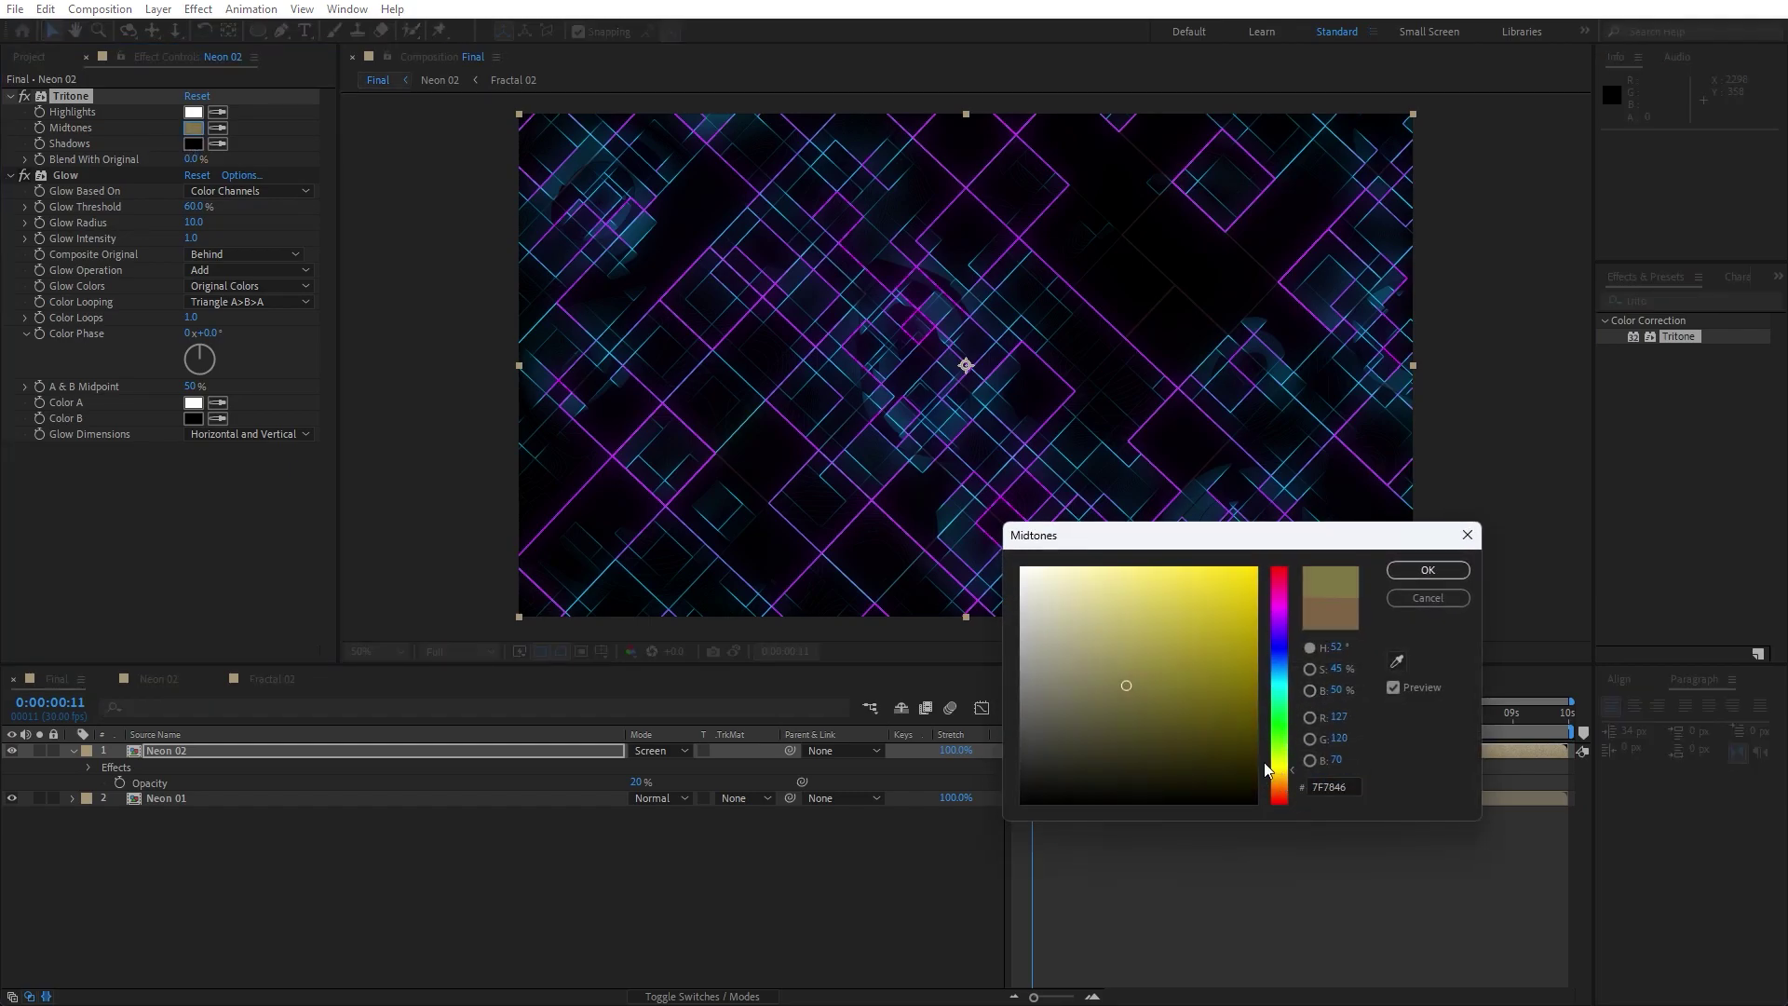
{"action": "left_click_drag", "start_coordinate": [1243, 633], "coordinate": [1304, 454]}
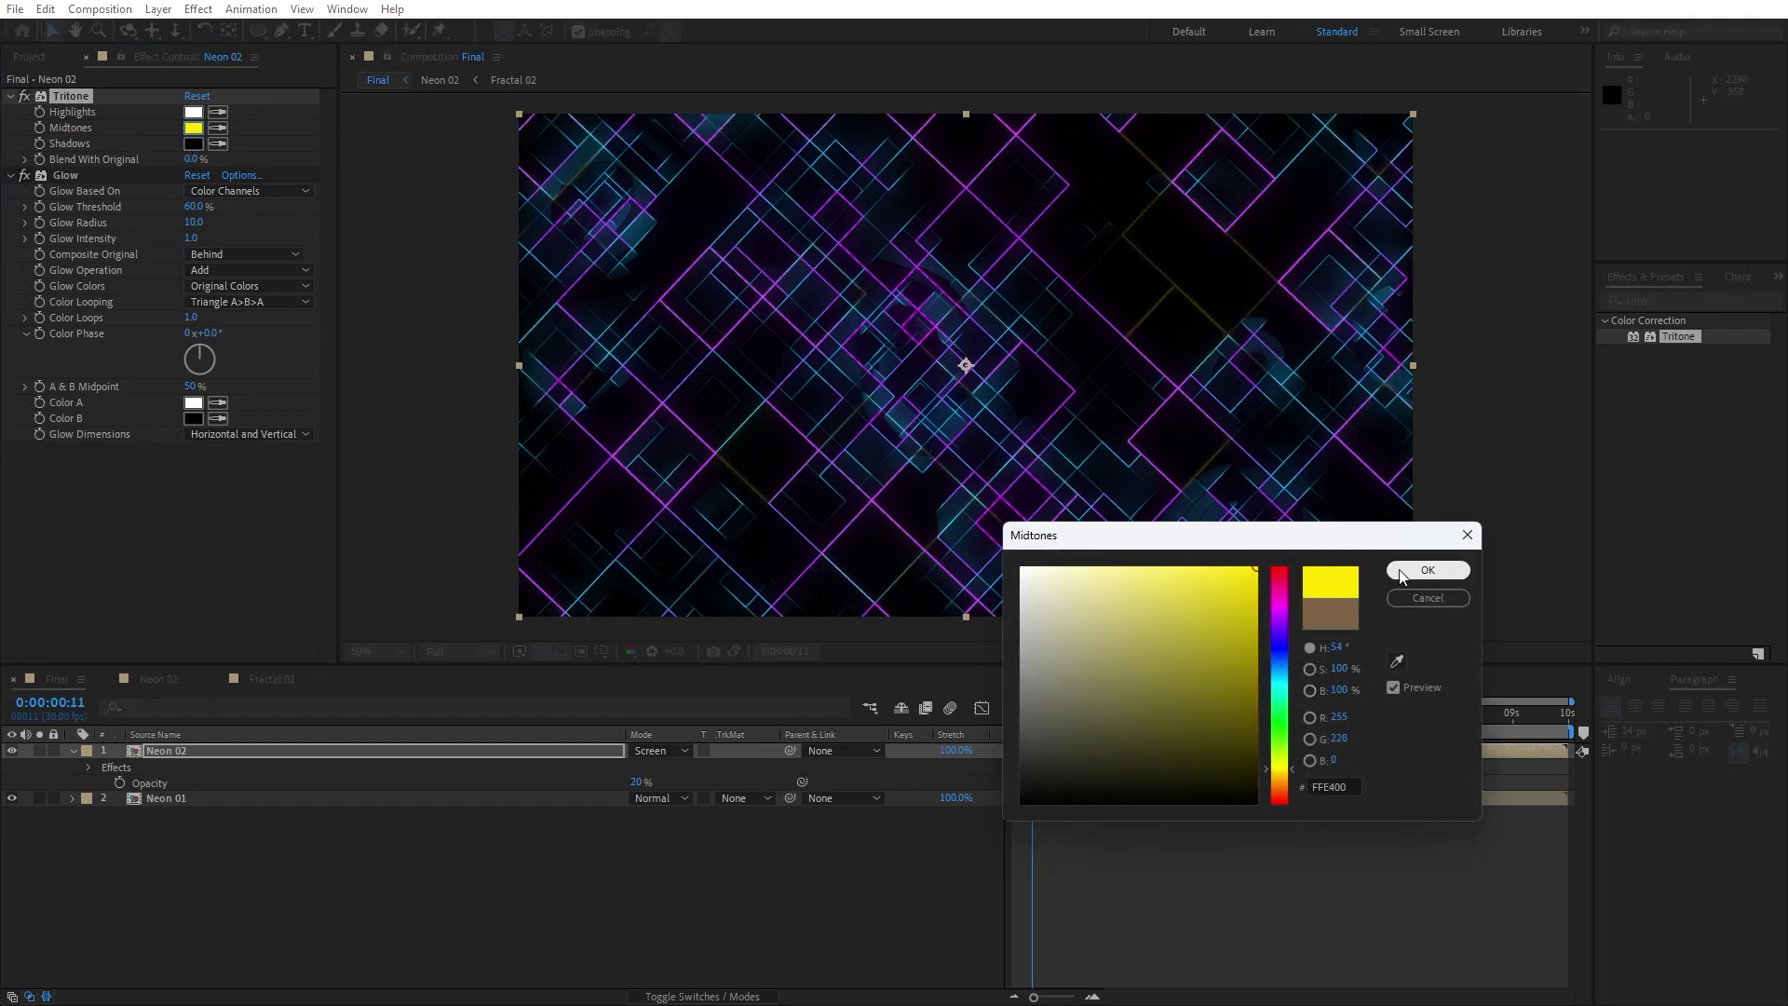
{"action": "left_click", "coordinate": [1282, 764]}
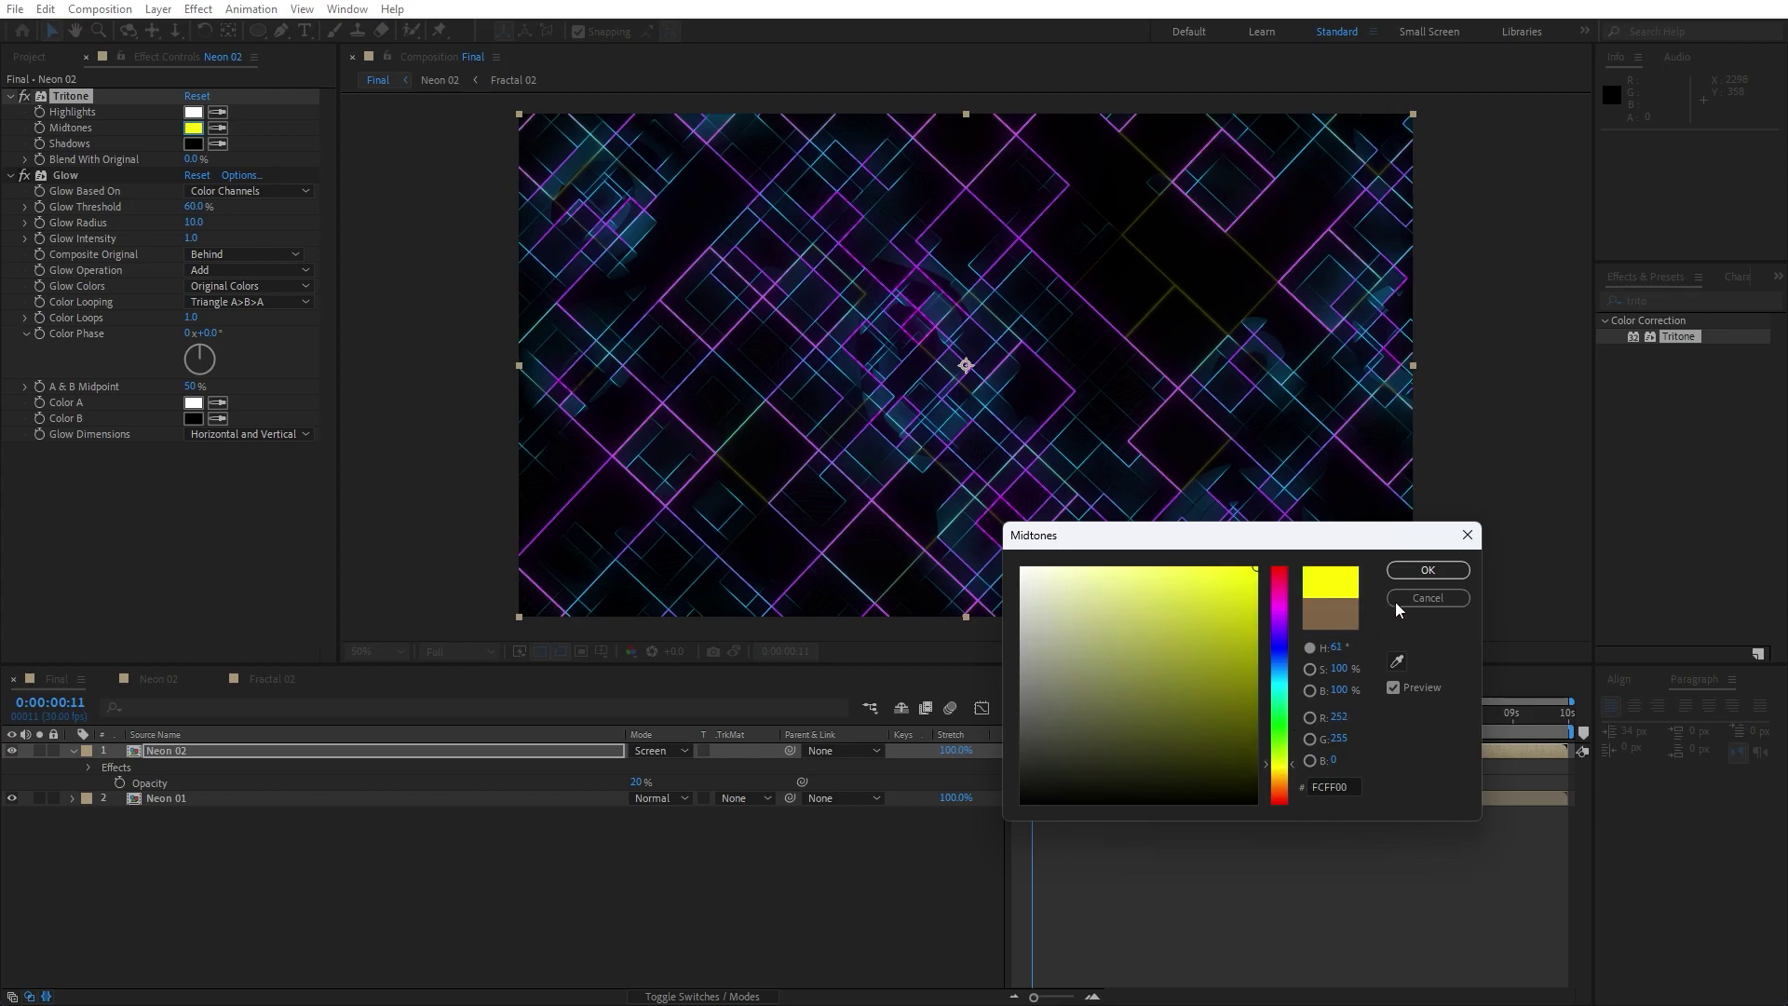
{"action": "left_click", "coordinate": [1415, 570]}
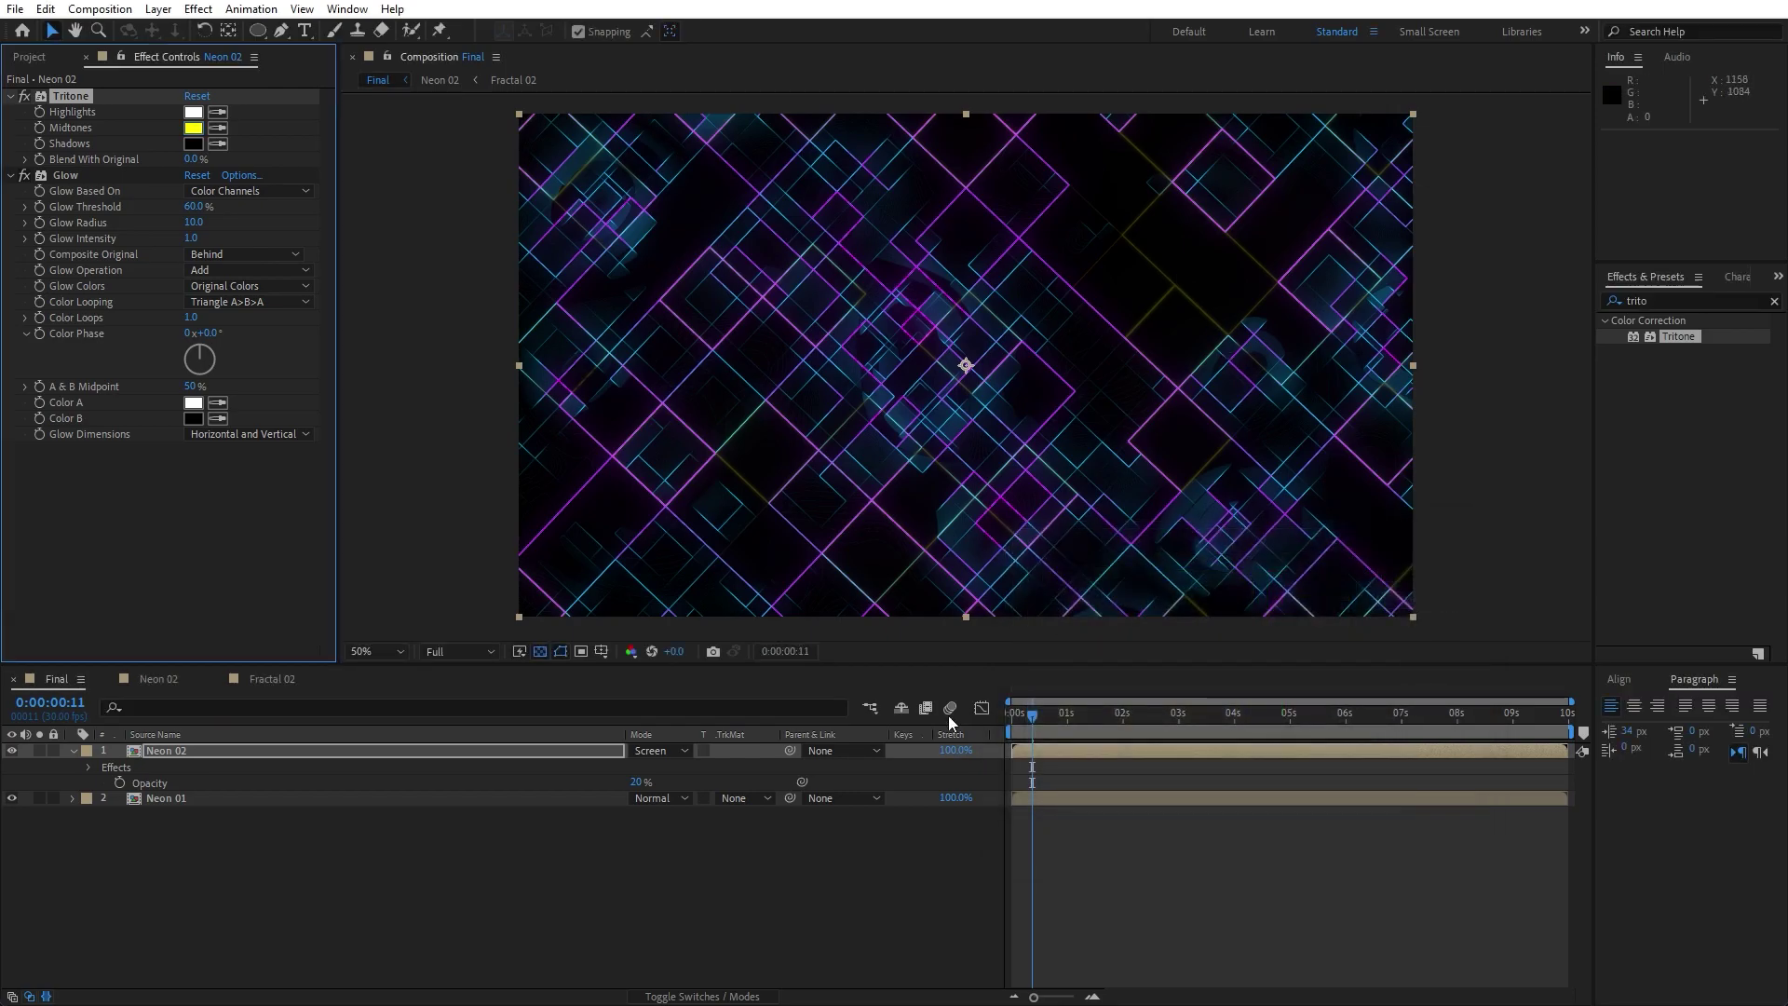
Preview the Final composition and raise the Glow Radius on the Neon 02 layer to 81.
{"action": "left_click", "coordinate": [702, 961]}
{"action": "key", "text": "space"}
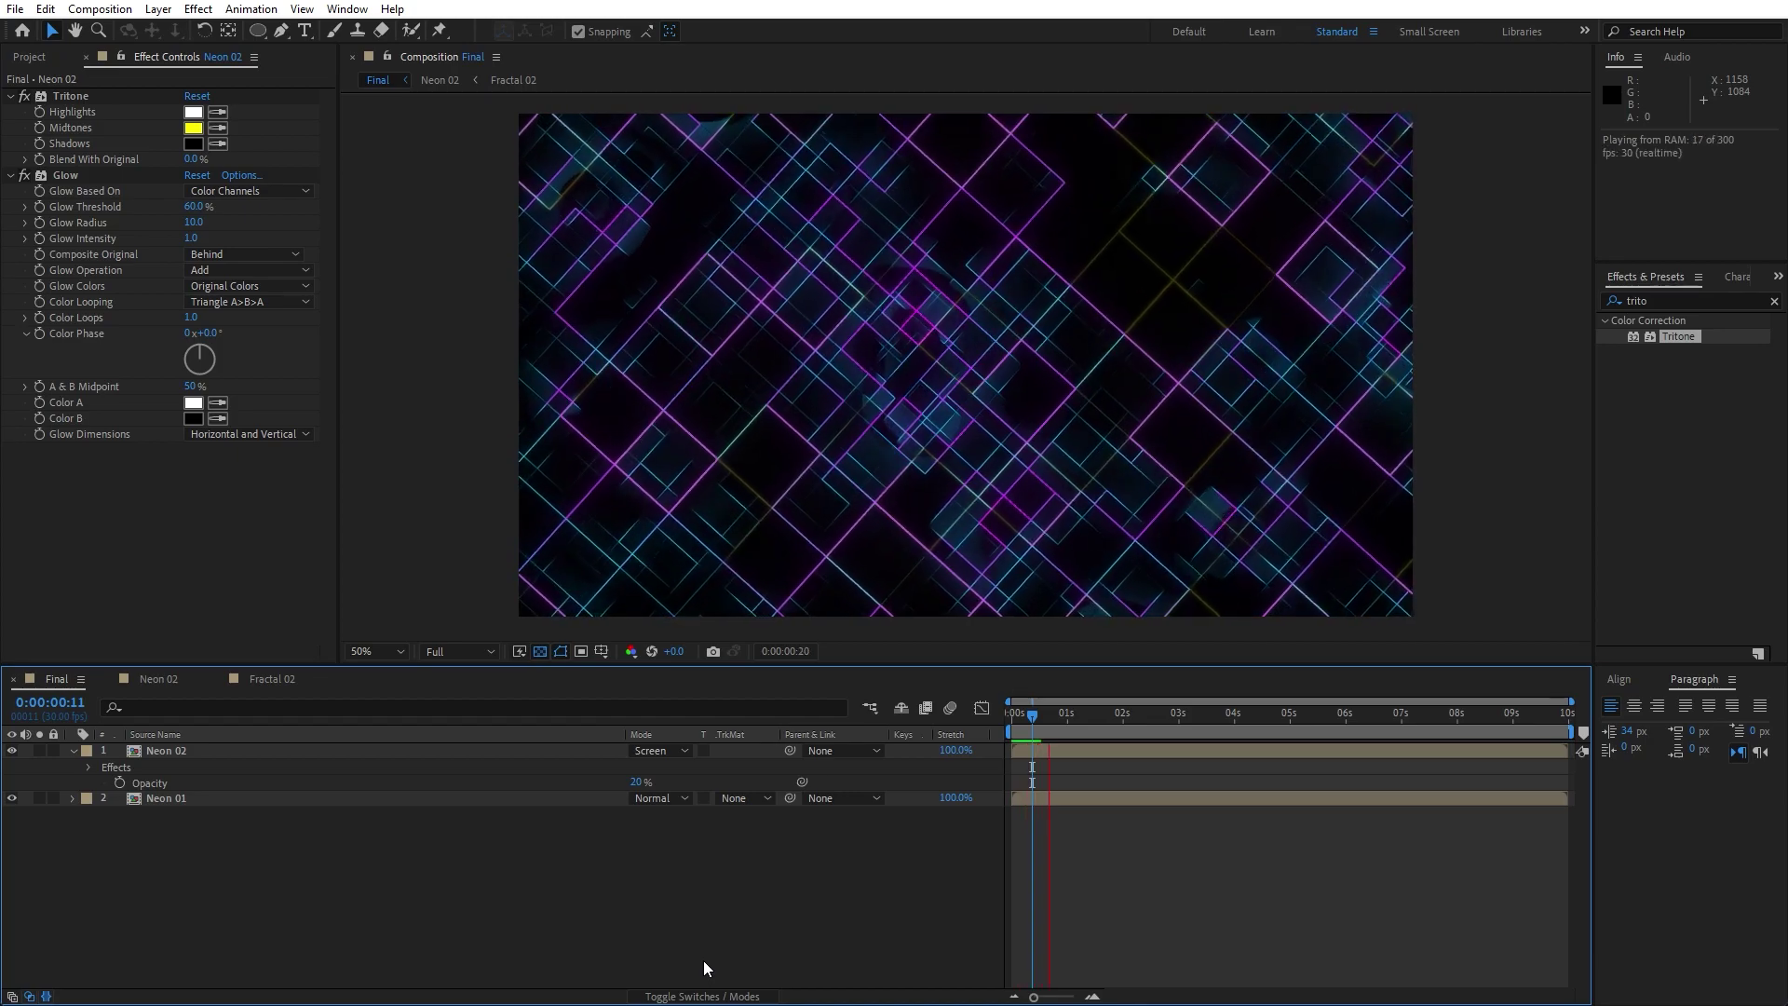
{"action": "key", "text": "space"}
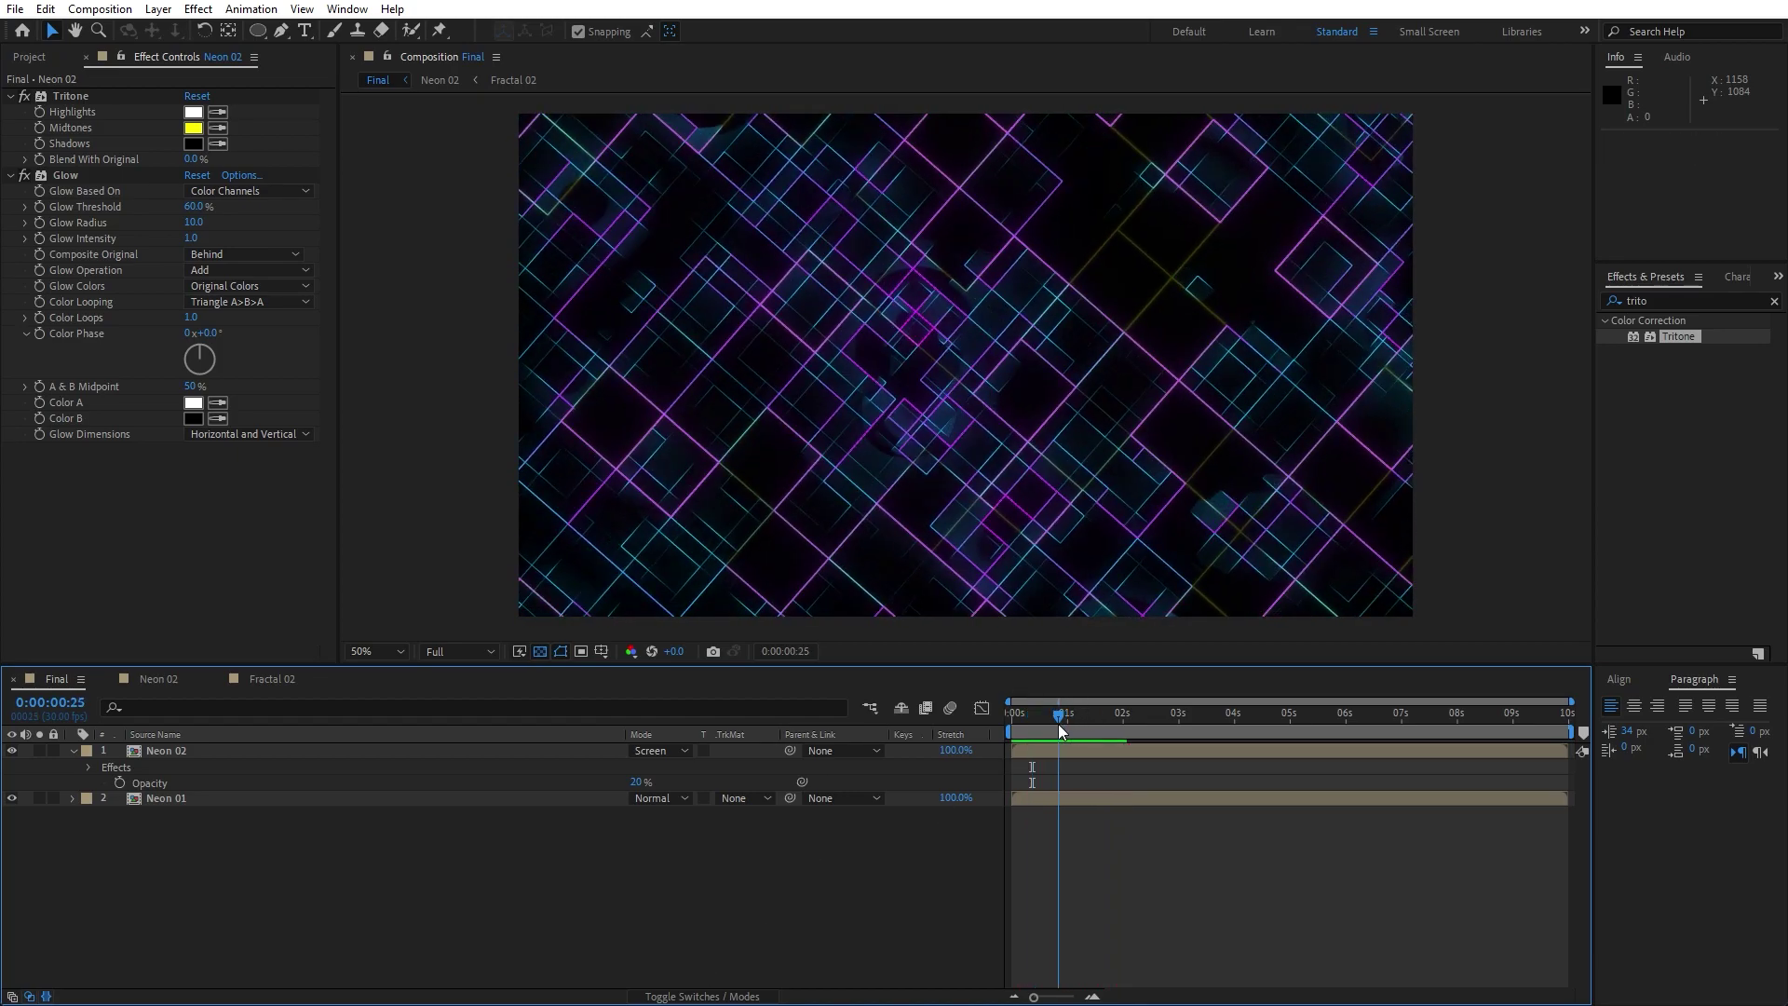
{"action": "left_click_drag", "start_coordinate": [187, 230], "coordinate": [232, 230]}
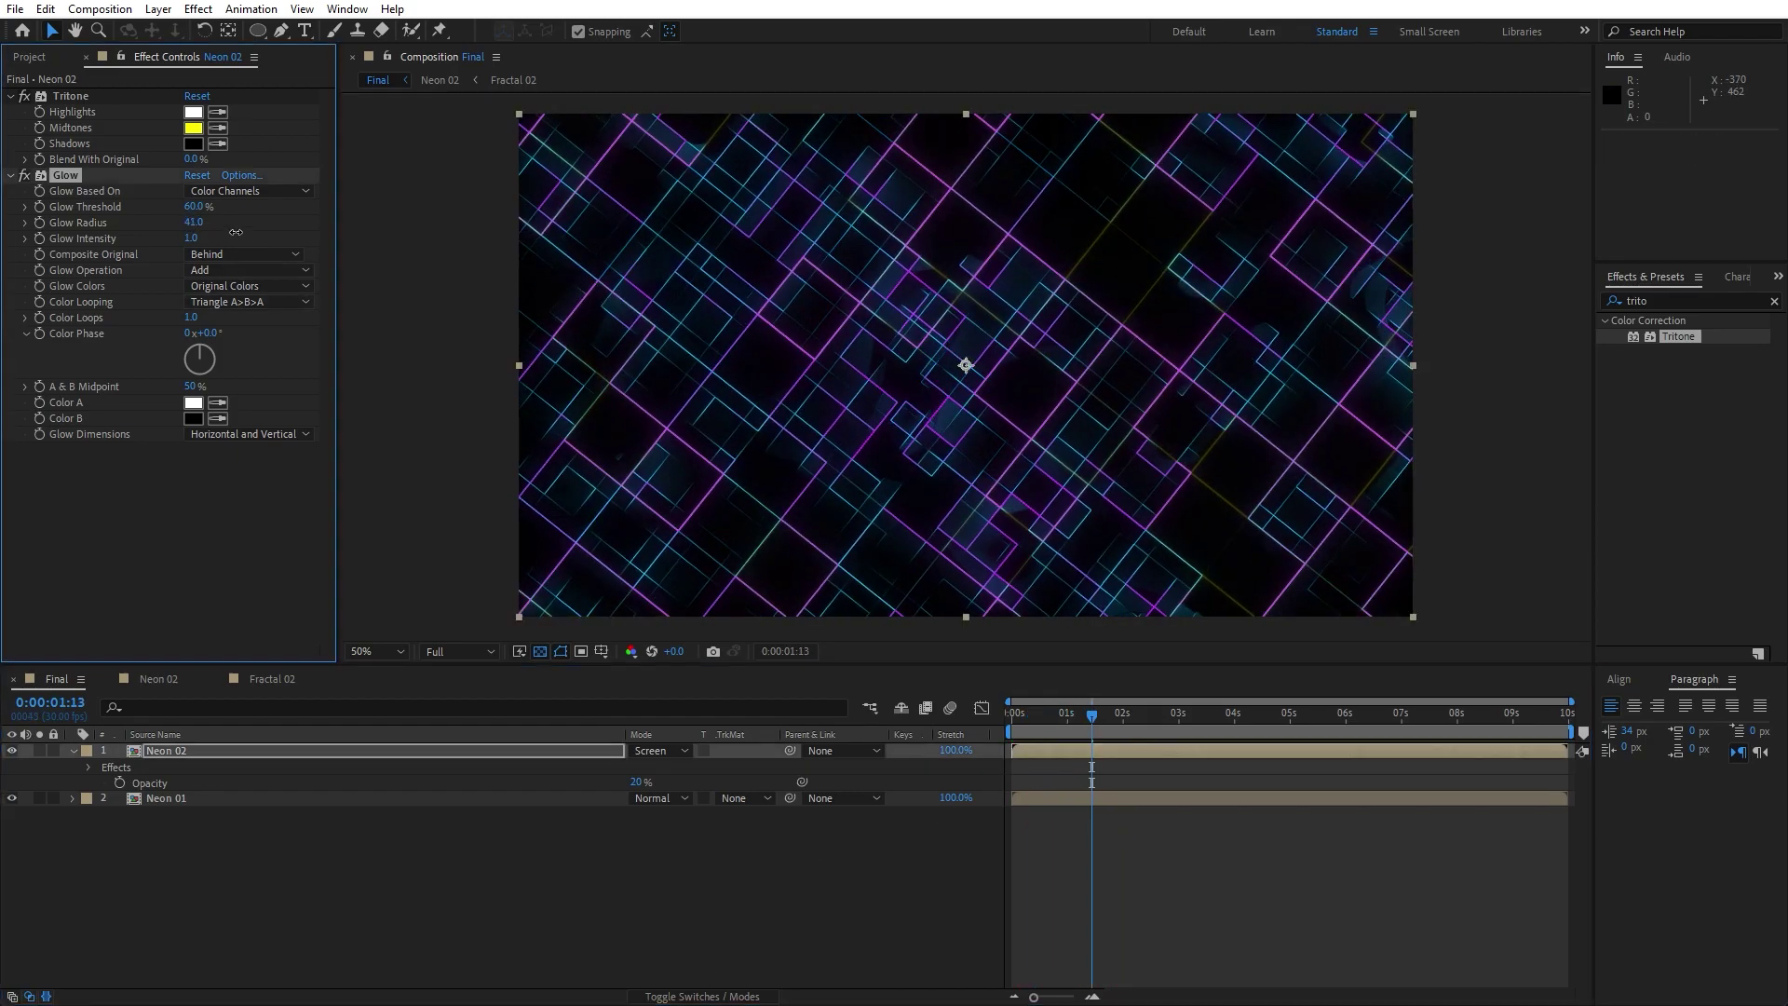
Set the Neon 02 layer's Opacity to 30% and preview the animation.
{"action": "left_click", "coordinate": [214, 749]}
{"action": "key", "text": "t"}
{"action": "key", "text": "t"}
{"action": "left_click", "coordinate": [637, 766]}
{"action": "type", "text": "30"}
{"action": "left_click", "coordinate": [658, 879]}
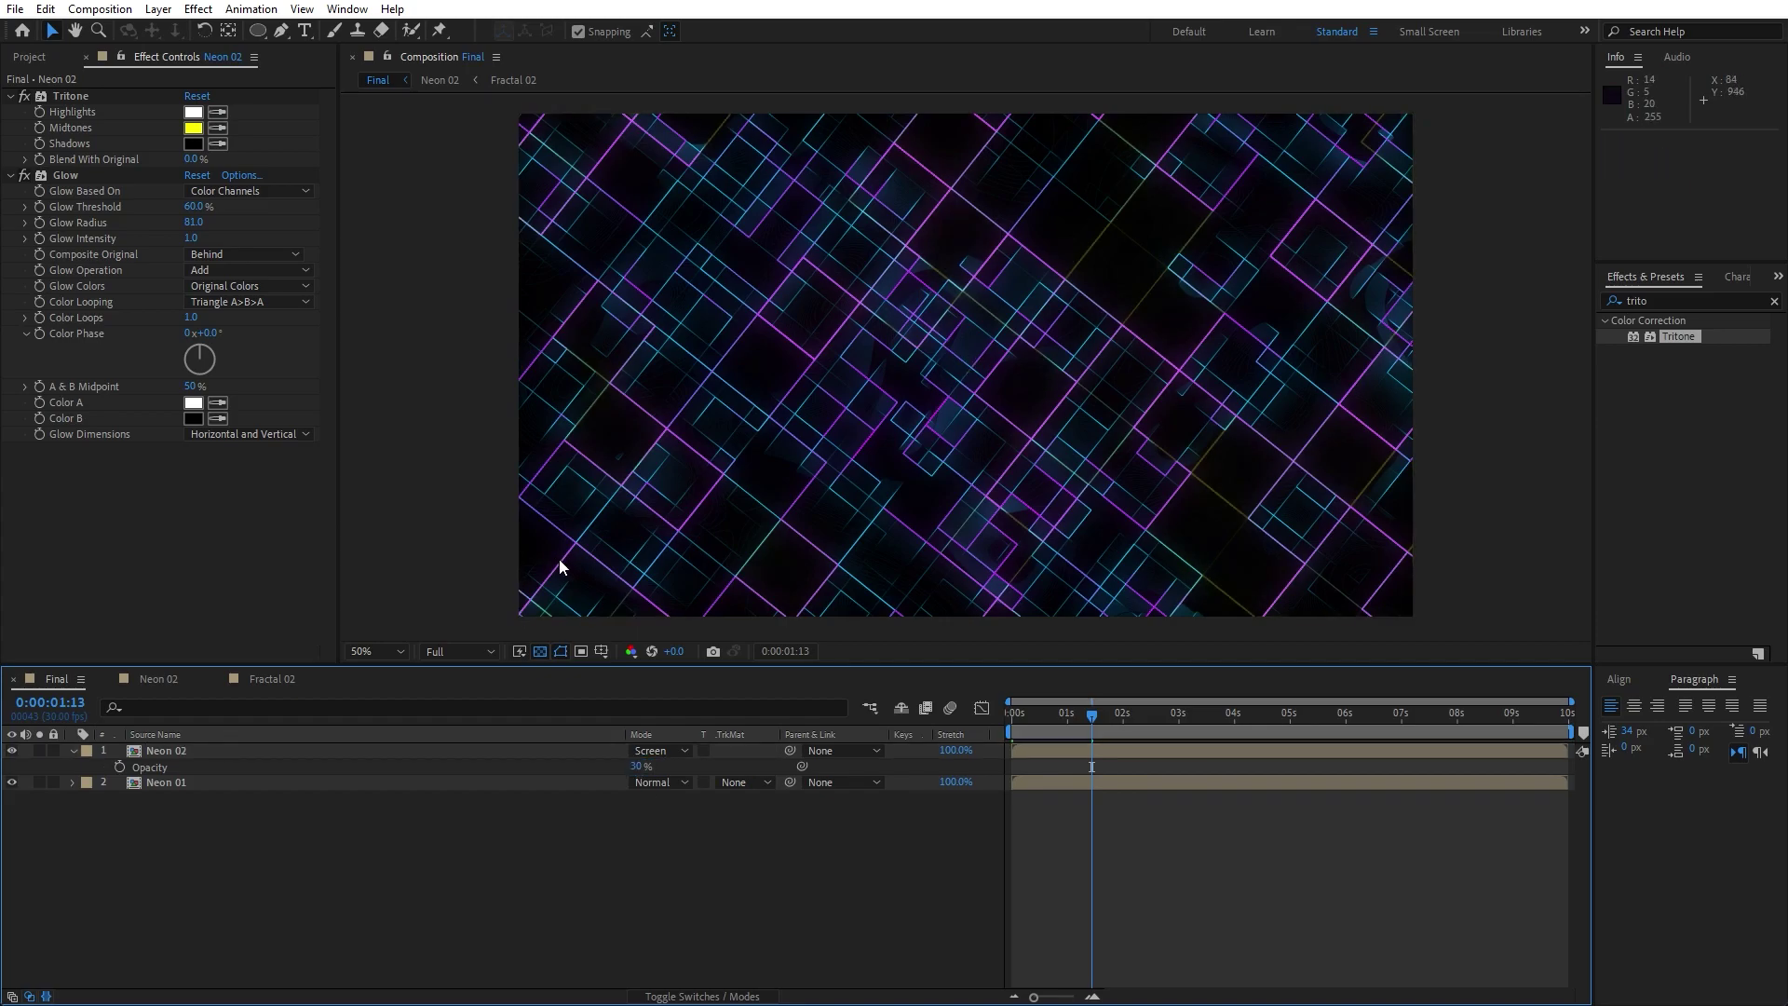
{"action": "key", "text": "space"}
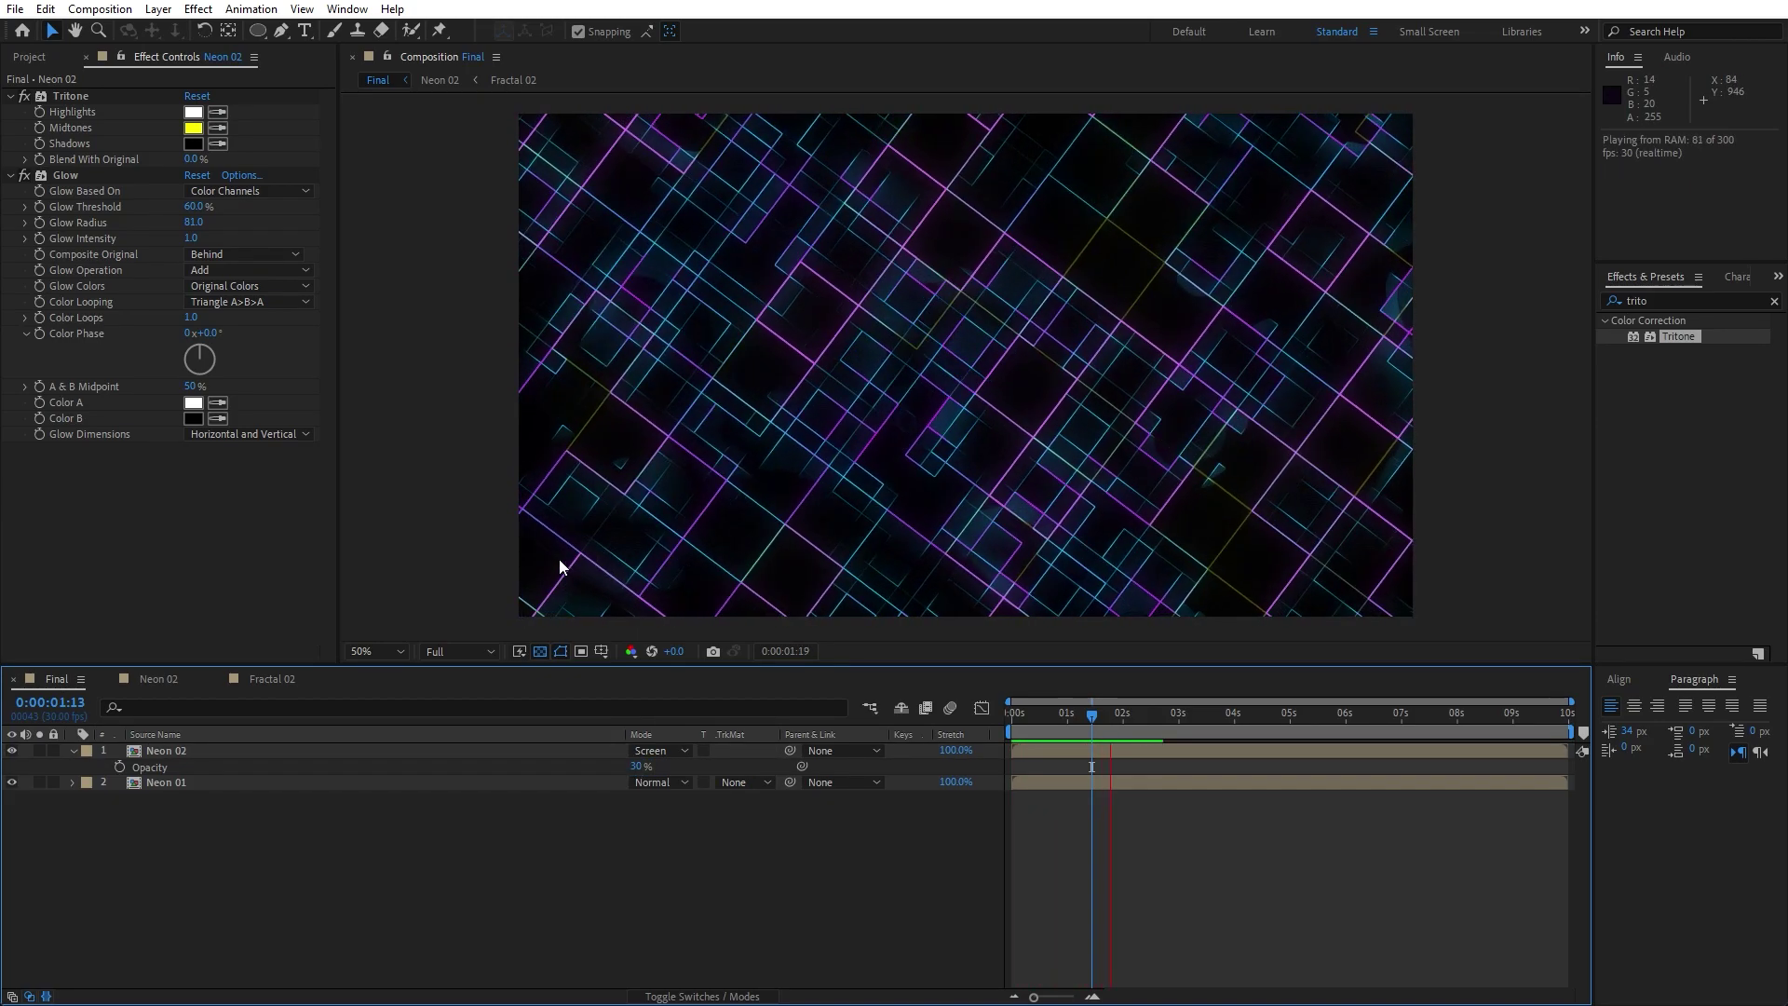
{"action": "left_click_drag", "start_coordinate": [1085, 696], "coordinate": [1136, 723]}
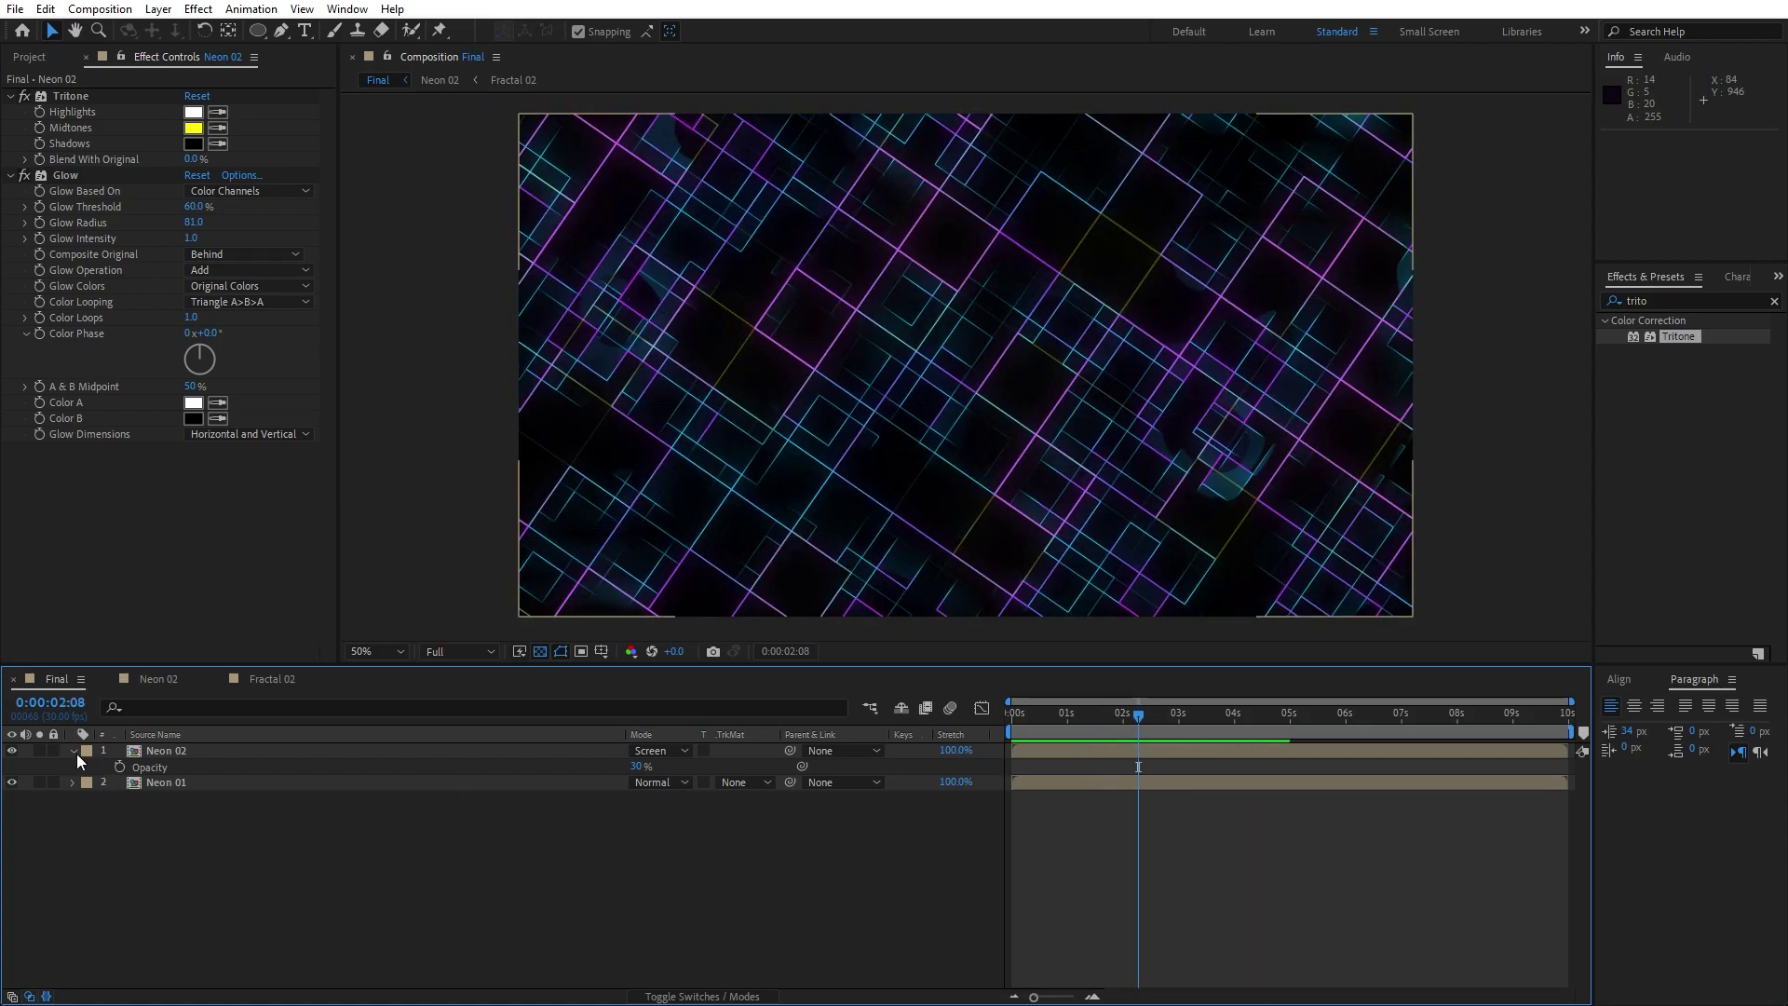
Display the project items, collapse Neon 02's properties and close the Neon 02 and Fractal 02 timelines.
{"action": "left_click", "coordinate": [86, 54]}
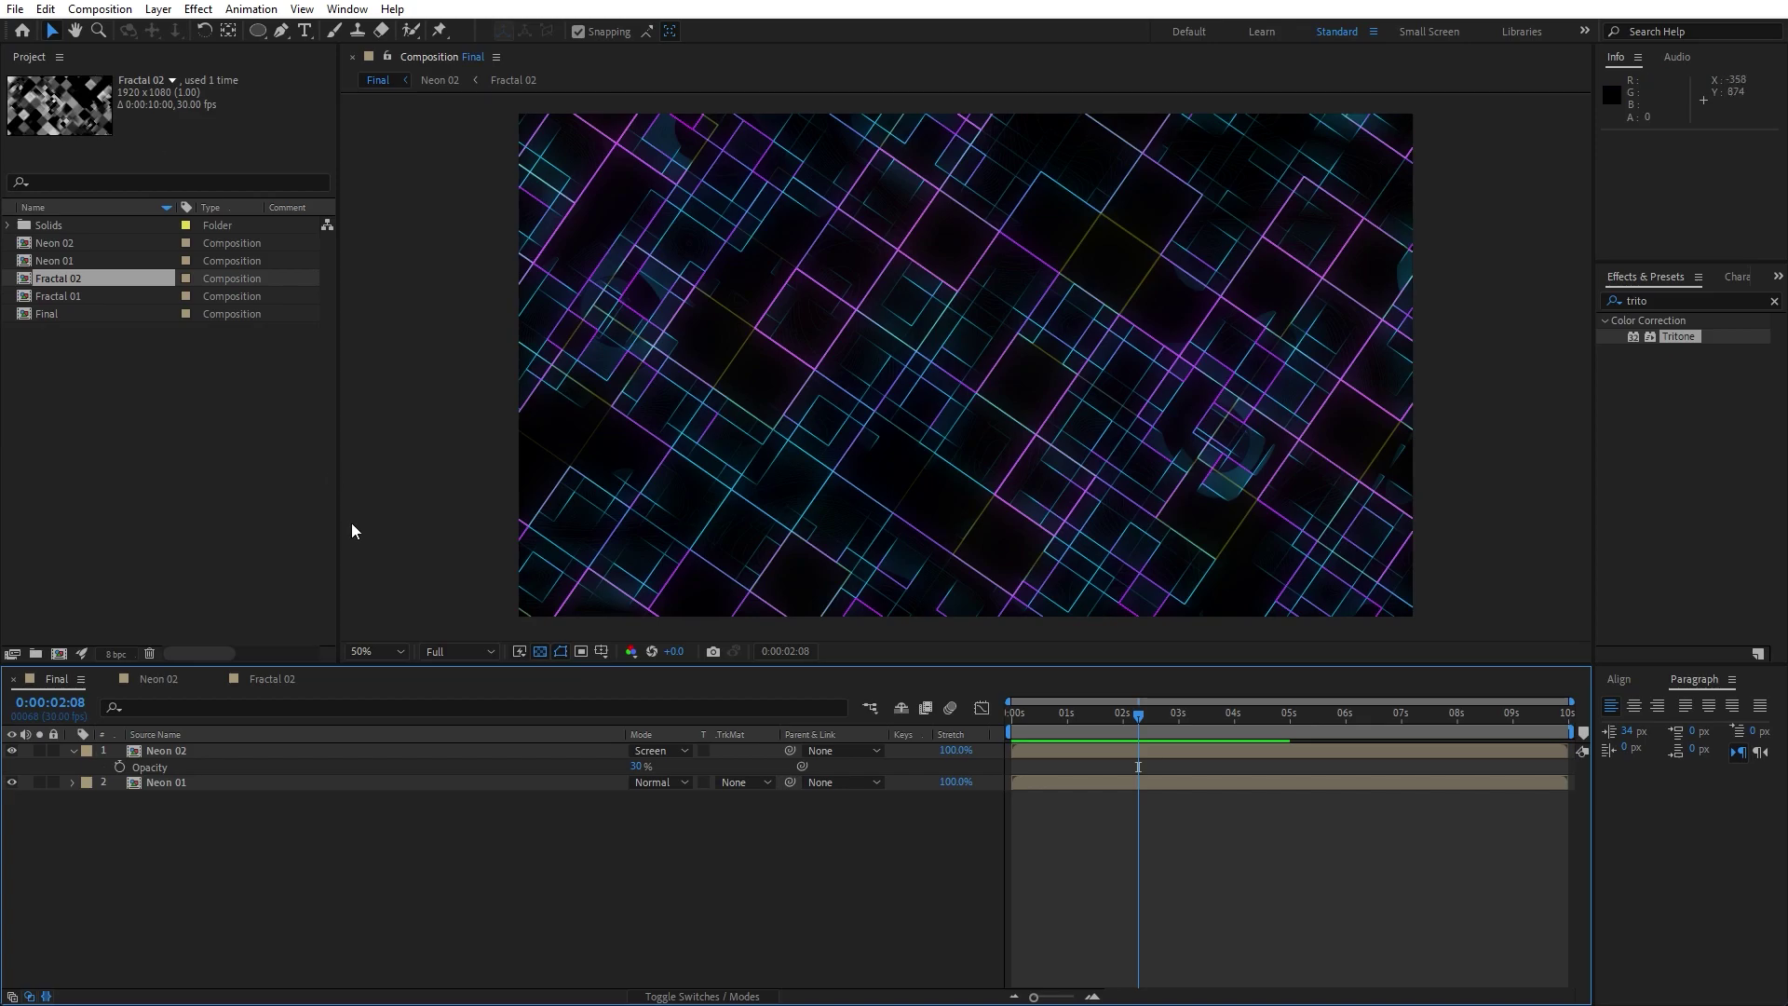
{"action": "key", "text": "t"}
{"action": "left_click", "coordinate": [108, 678]}
{"action": "left_click", "coordinate": [105, 679]}
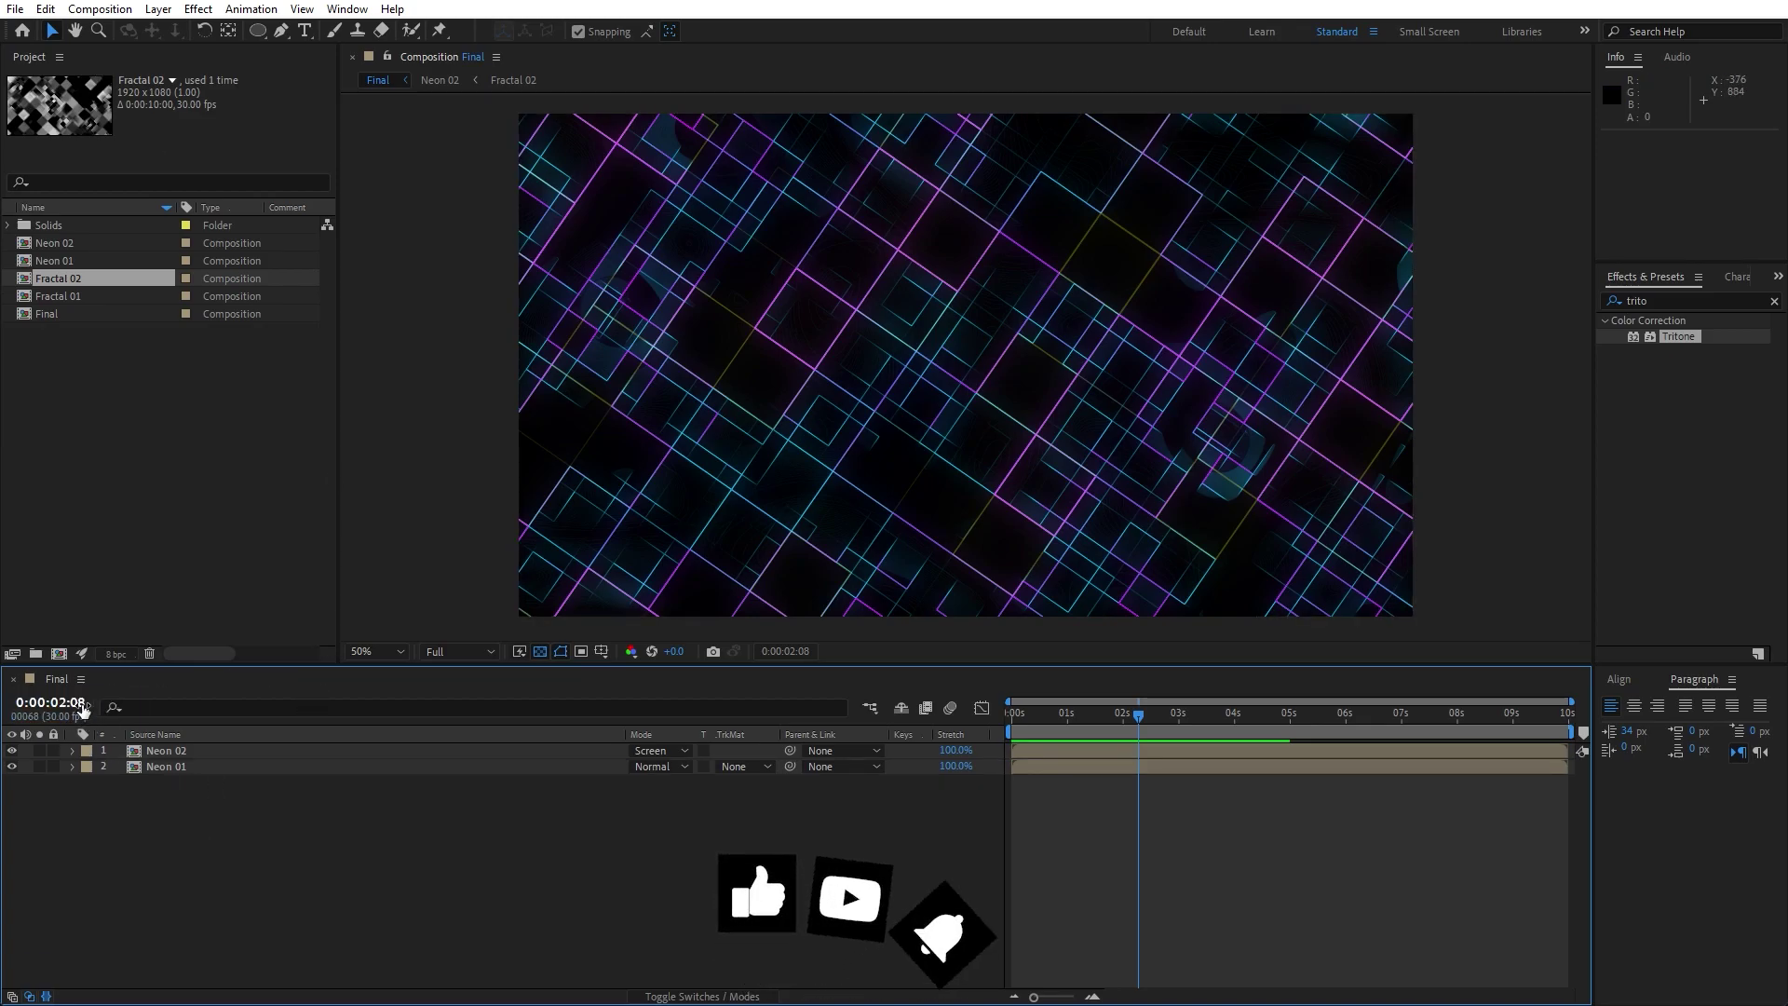
Add an adjustment layer named Curves above the two Neon layers in the Final composition.
{"action": "right_click", "coordinate": [311, 846]}
{"action": "mouse_move", "coordinate": [459, 615]}
{"action": "left_click", "coordinate": [650, 771]}
{"action": "key", "text": "Return"}
{"action": "type", "text": "Curves"}
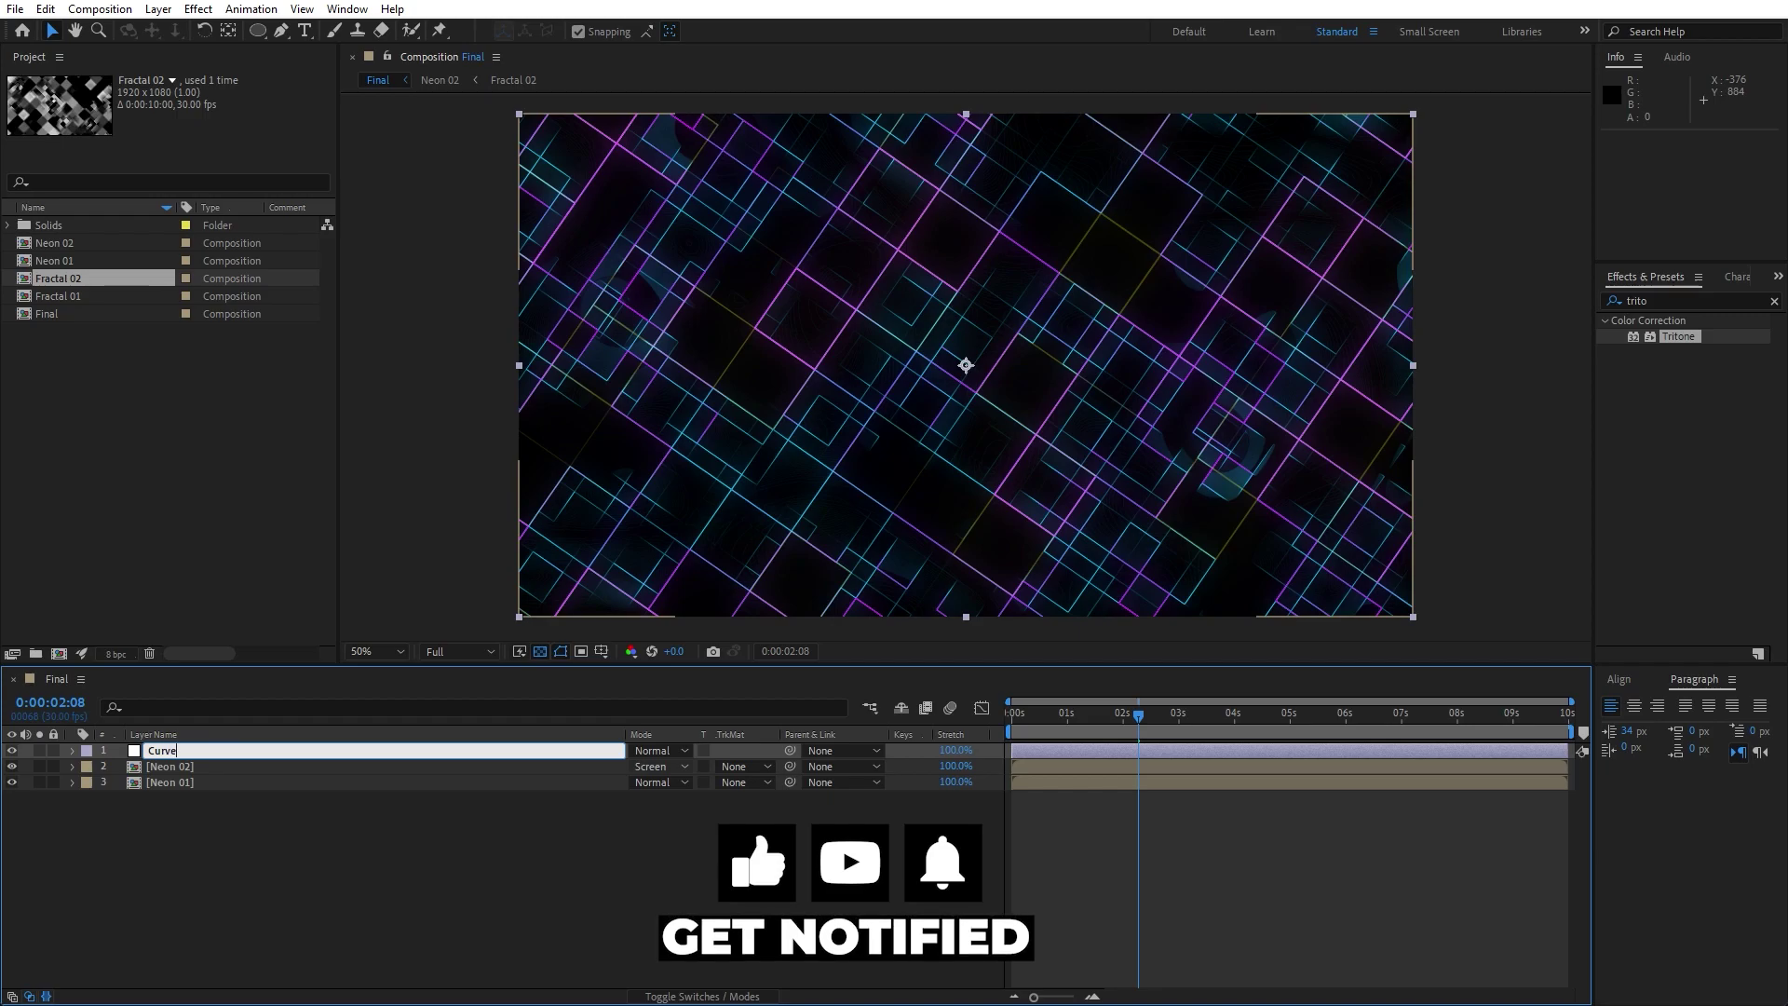
{"action": "left_click", "coordinate": [427, 884]}
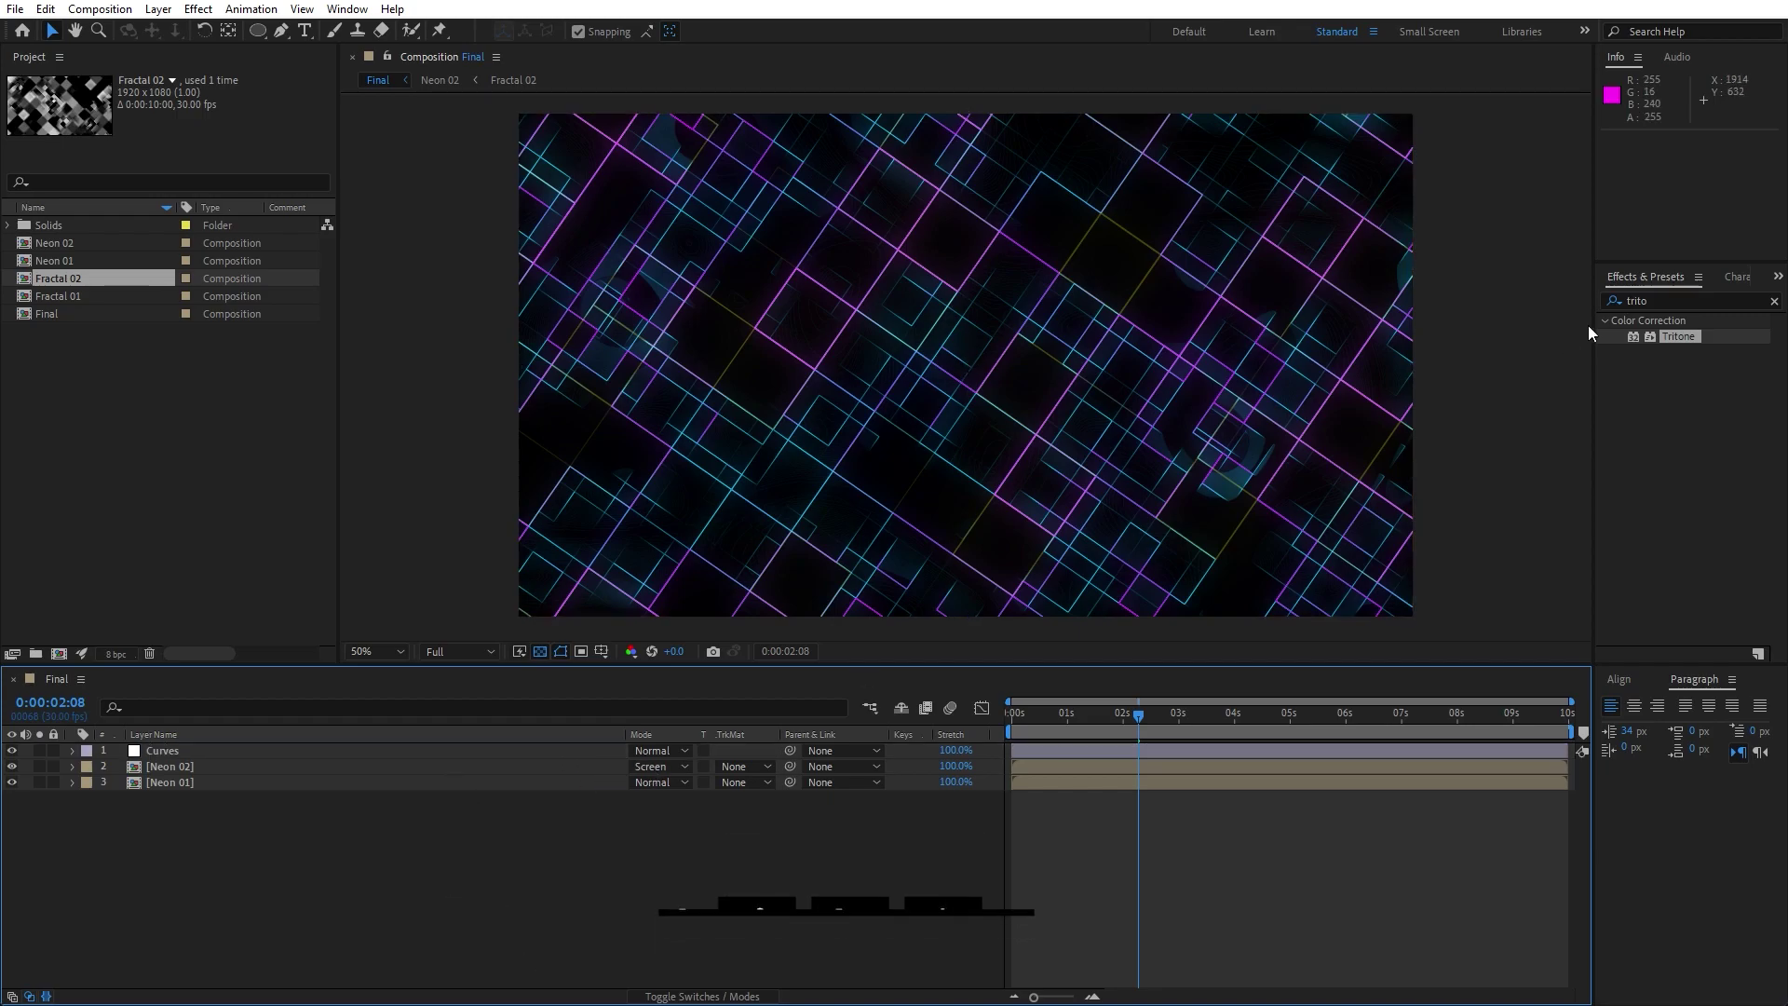
Apply the Curves effect to the Curves adjustment layer and raise the middle of its RGB curve slightly.
{"action": "left_click", "coordinate": [1671, 300]}
{"action": "type", "text": "curves"}
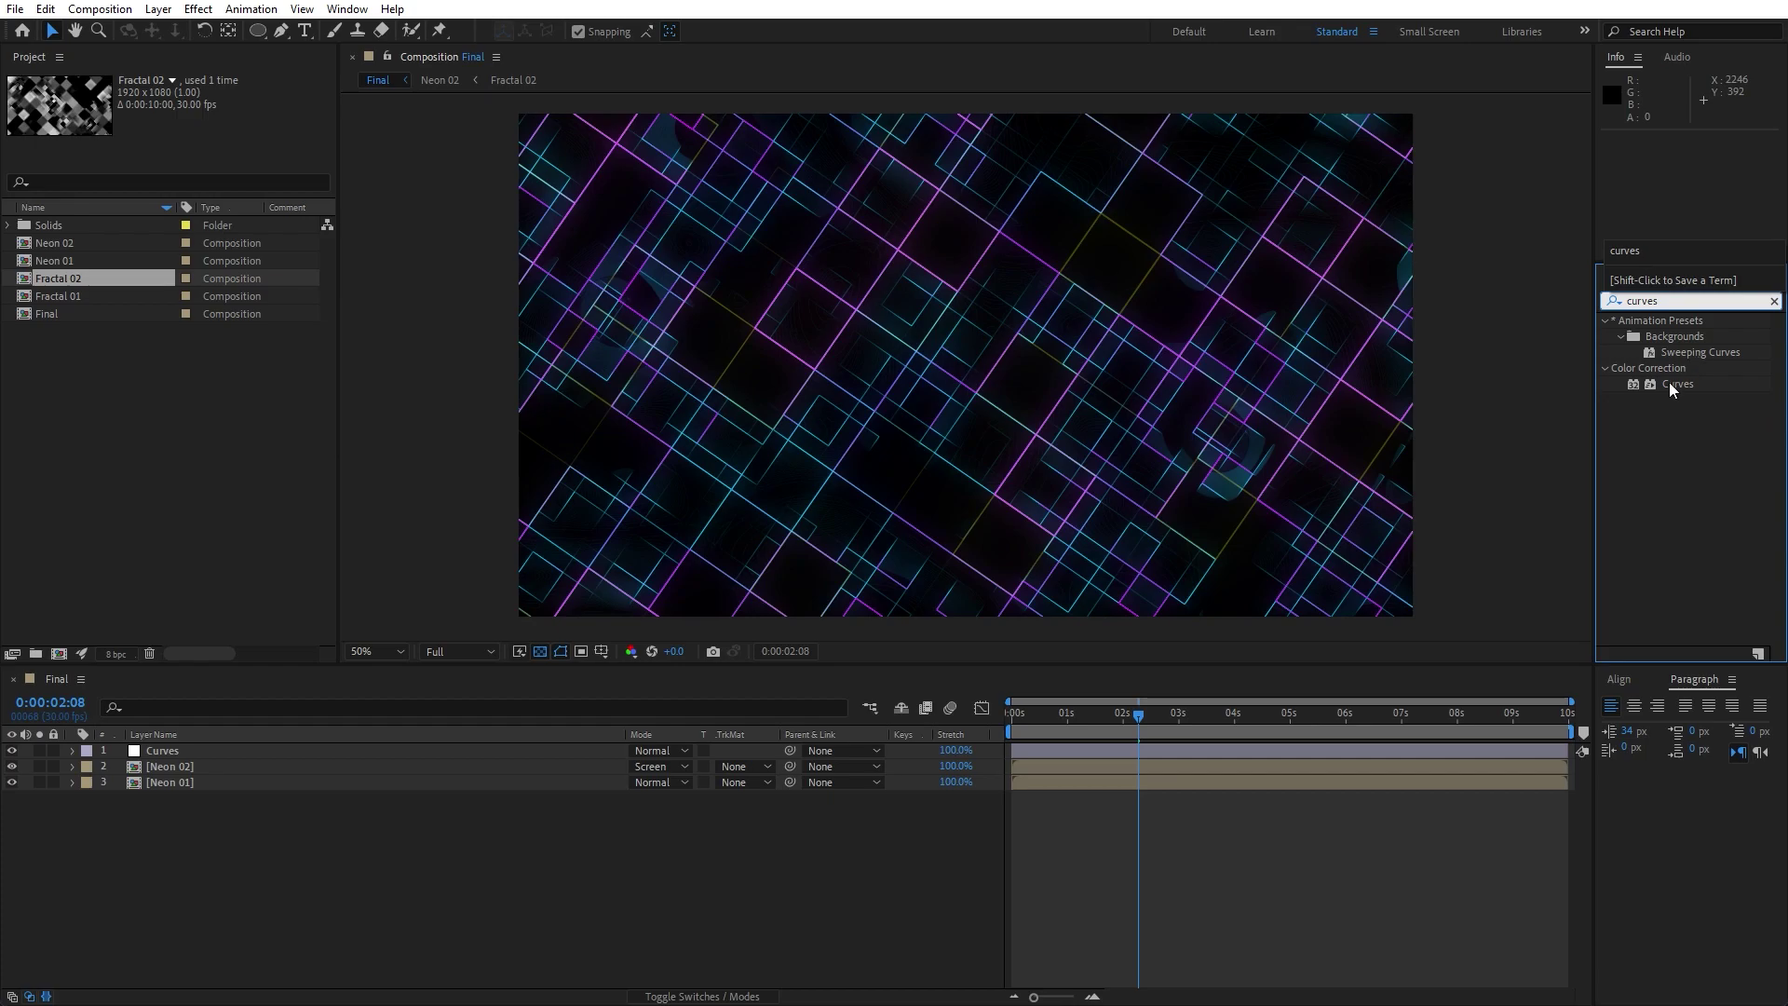
{"action": "left_click_drag", "start_coordinate": [1669, 384], "coordinate": [159, 751]}
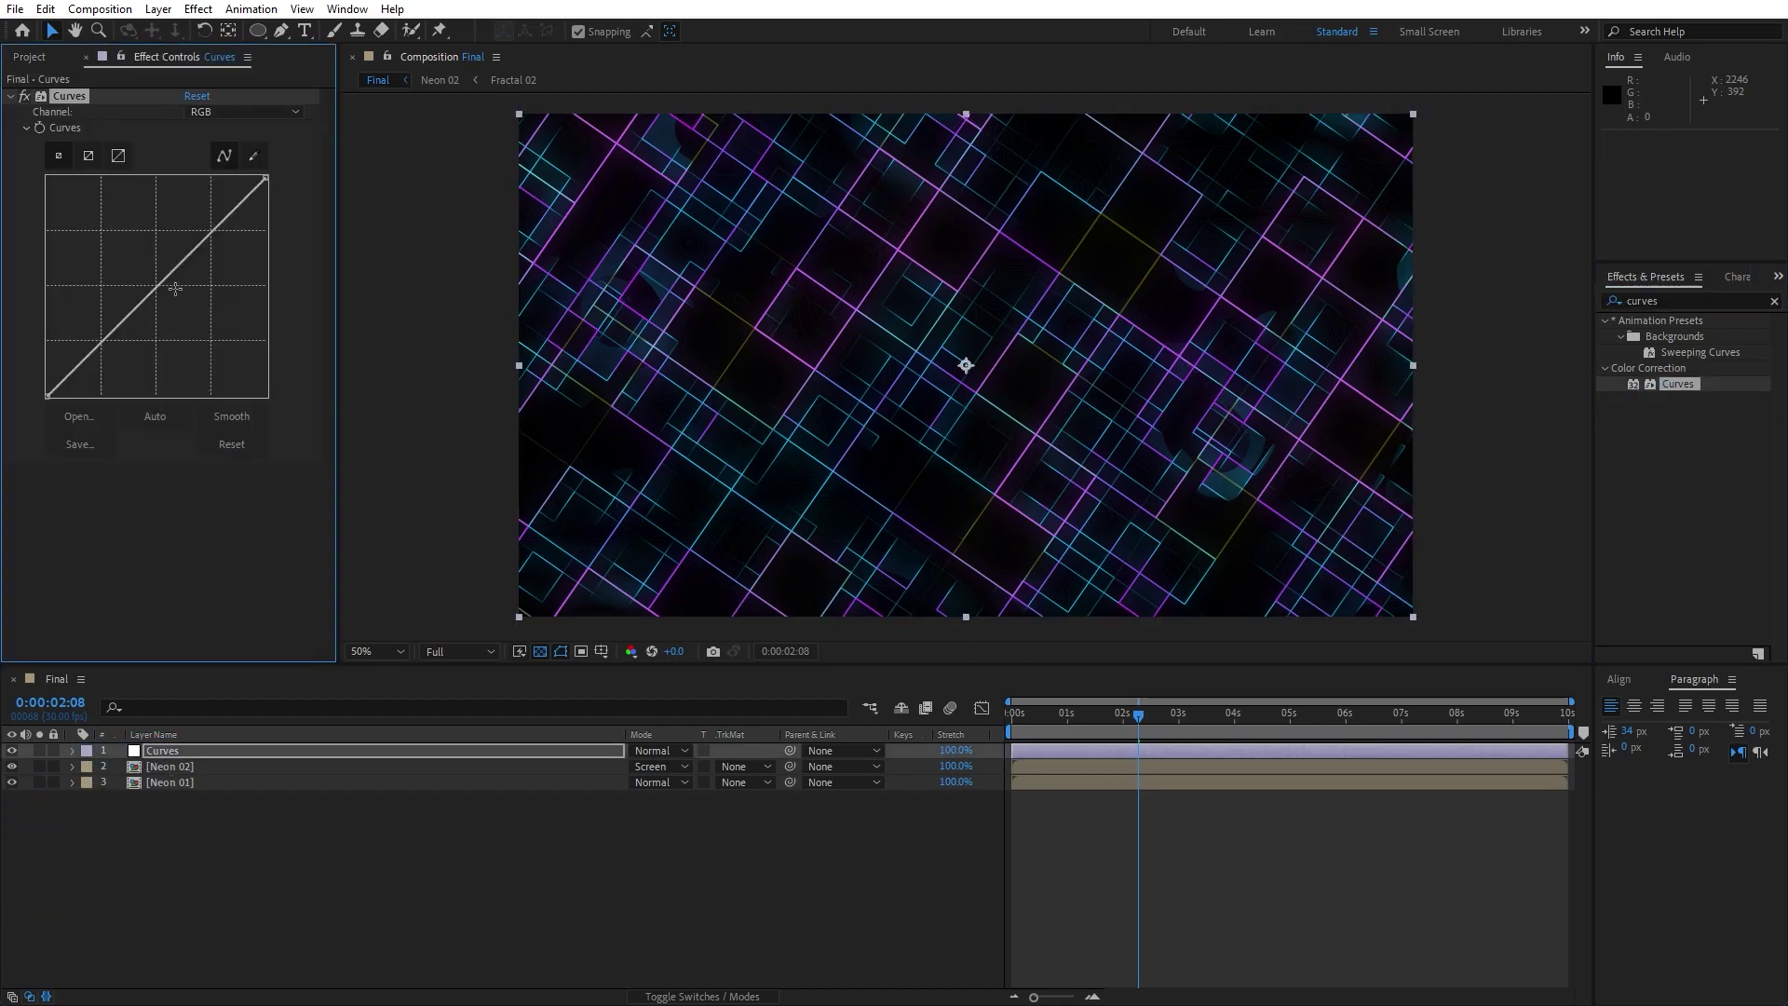
{"action": "mouse_move", "coordinate": [158, 284]}
{"action": "left_mouse_down"}
{"action": "mouse_move", "coordinate": [174, 302]}
{"action": "mouse_move", "coordinate": [143, 272]}
{"action": "mouse_move", "coordinate": [146, 293]}
{"action": "left_mouse_up"}
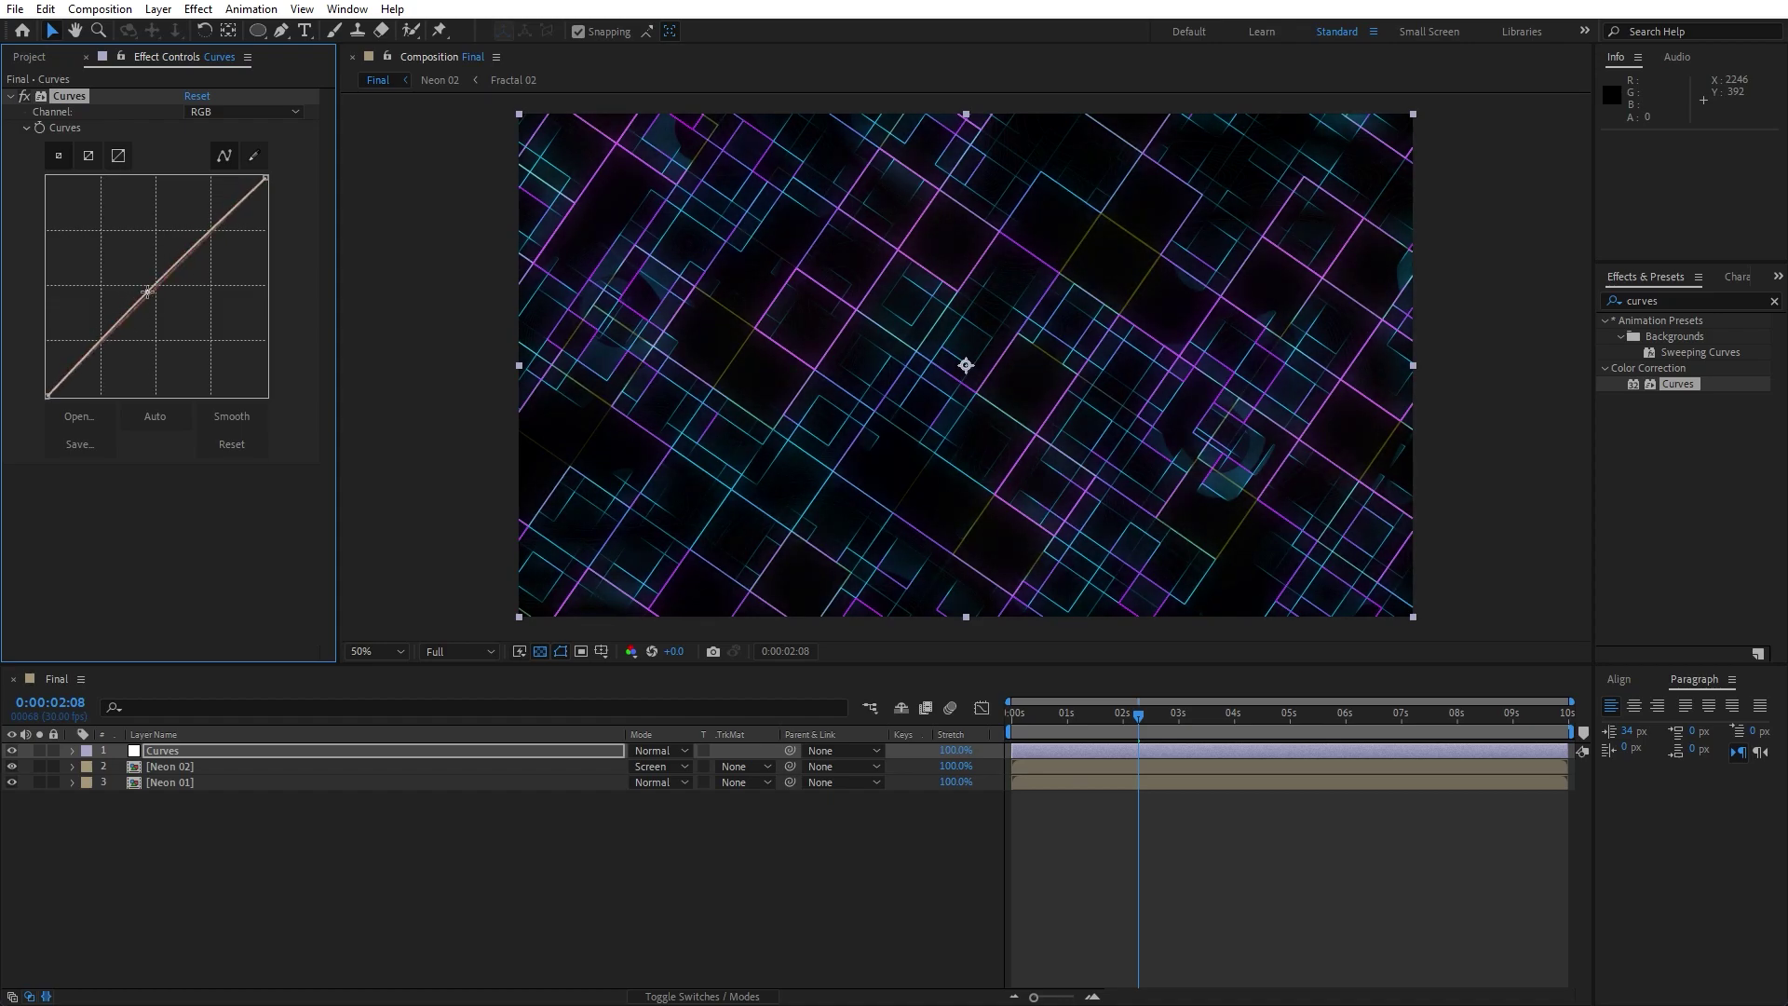
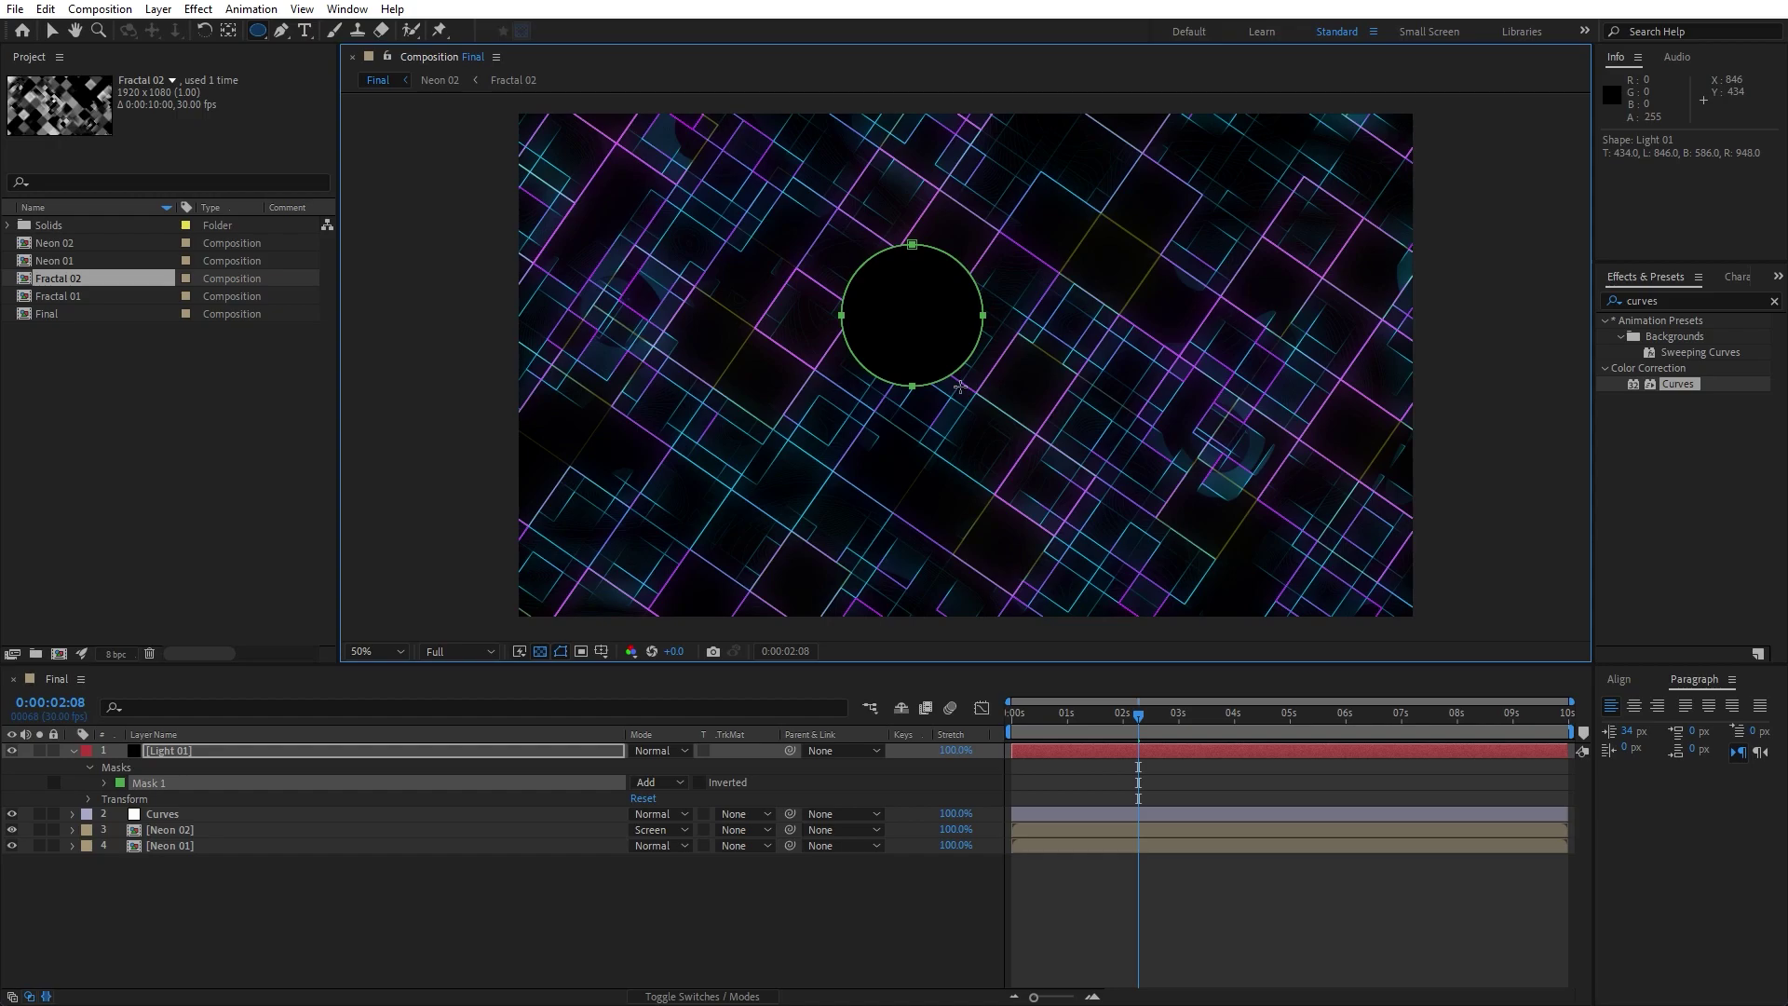
Draw a circular mask in the middle of the Light 01 solid and set its Mask Feather to 300 pixels.
{"action": "mouse_move", "coordinate": [960, 385]}
{"action": "left_mouse_down"}
{"action": "mouse_move", "coordinate": [1005, 431]}
{"action": "mouse_move", "coordinate": [901, 389]}
{"action": "mouse_move", "coordinate": [993, 383]}
{"action": "mouse_move", "coordinate": [1061, 457]}
{"action": "mouse_move", "coordinate": [981, 446]}
{"action": "mouse_move", "coordinate": [1061, 442]}
{"action": "mouse_move", "coordinate": [1013, 450]}
{"action": "mouse_move", "coordinate": [1033, 448]}
{"action": "left_mouse_up"}
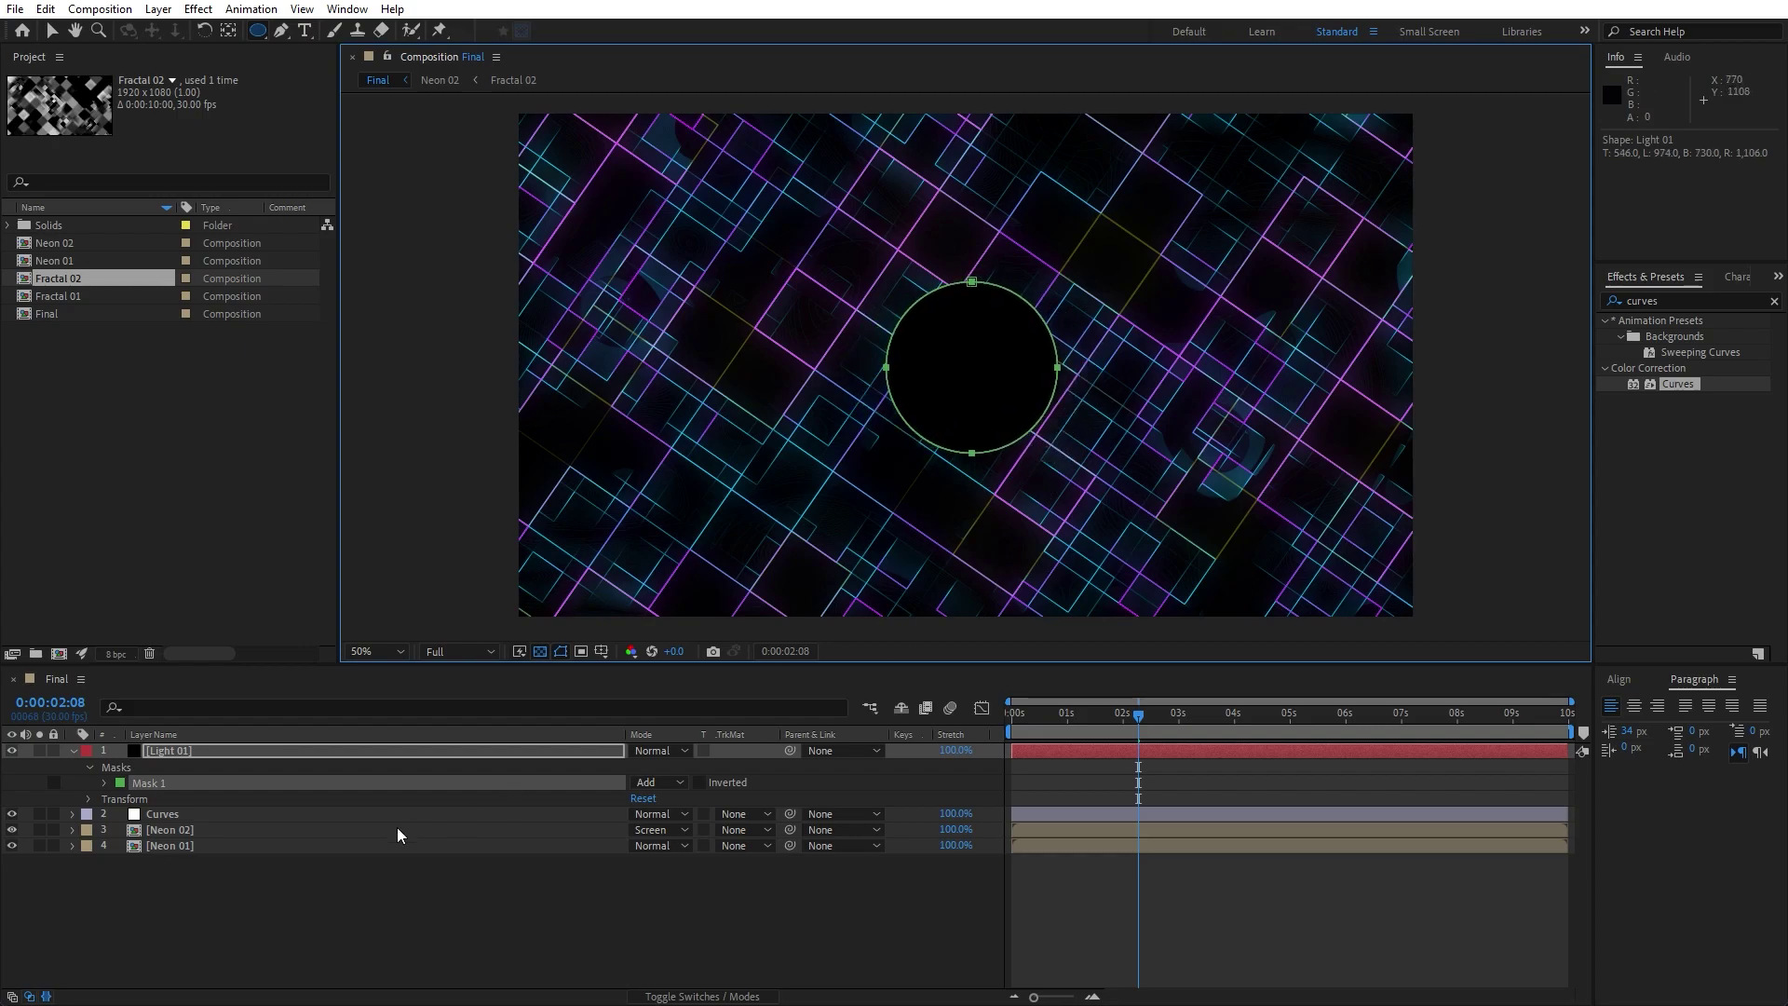
{"action": "left_click", "coordinate": [115, 803]}
{"action": "left_click", "coordinate": [102, 783]}
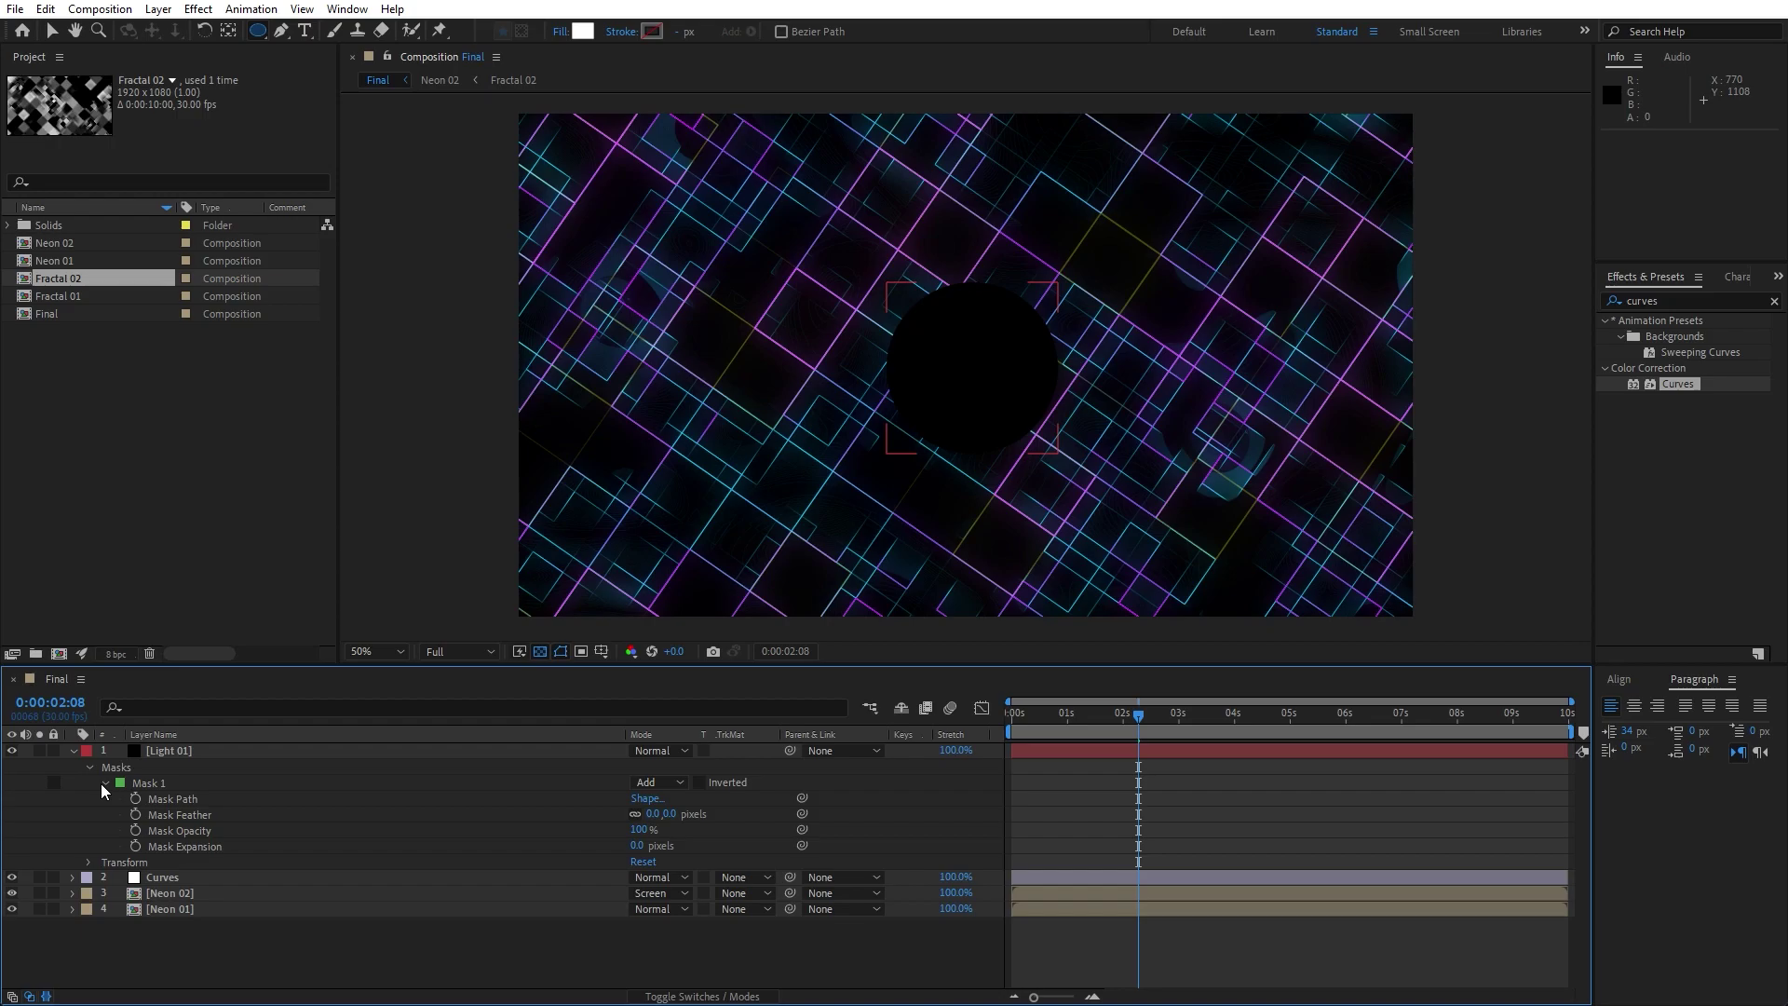
{"action": "left_click", "coordinate": [654, 813]}
{"action": "type", "text": "300"}
{"action": "key", "text": "Return"}
Apply the Fill effect to the Light 01 layer and set its color to a magenta-purple.
{"action": "left_click", "coordinate": [183, 756]}
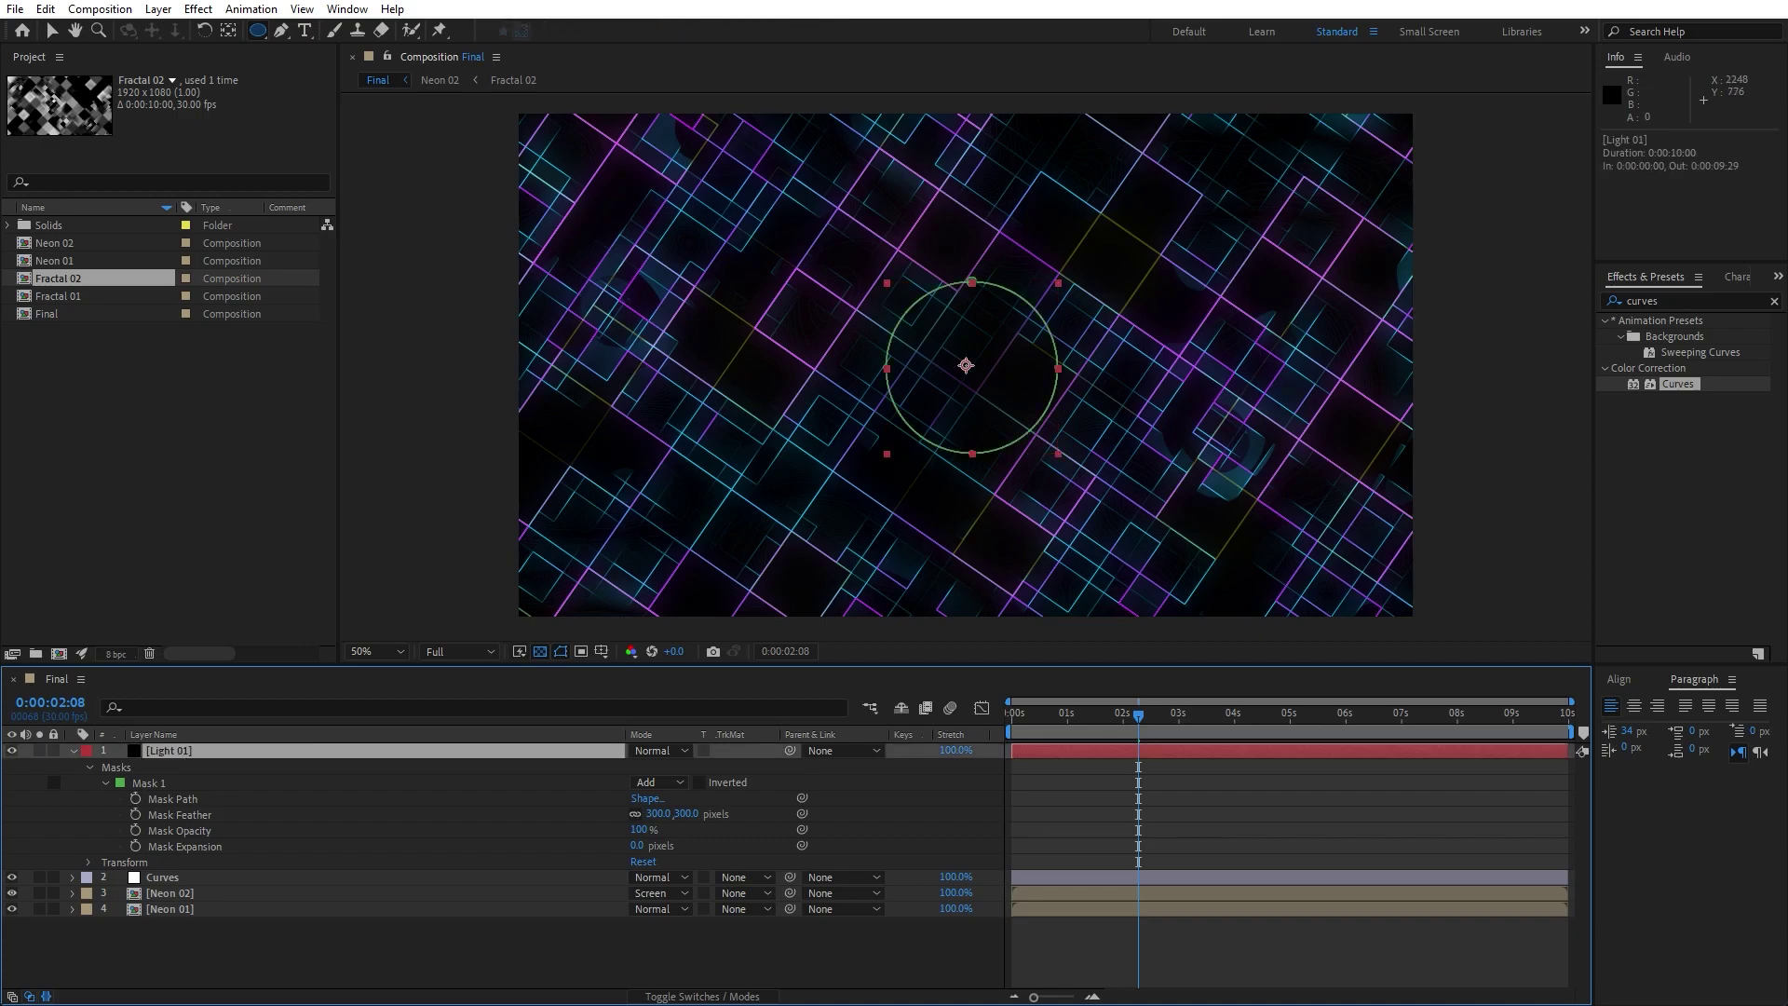
{"action": "left_click", "coordinate": [1676, 301]}
{"action": "type", "text": "fill"}
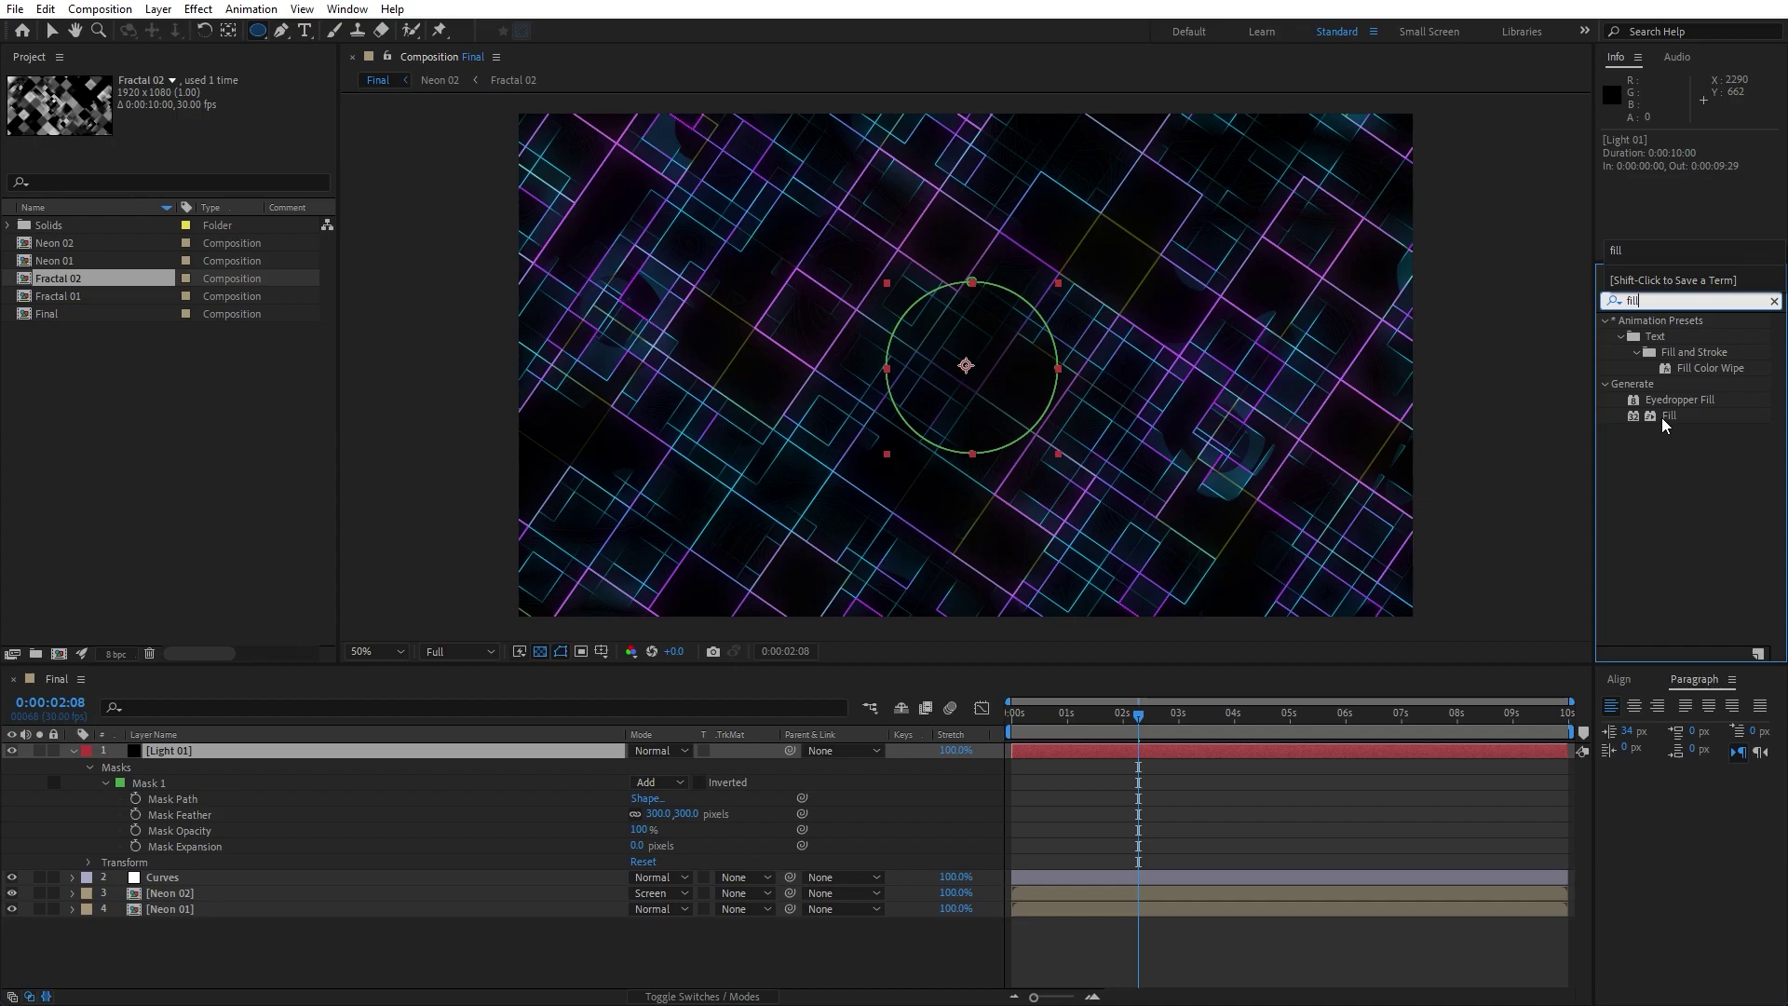
{"action": "left_click_drag", "start_coordinate": [1661, 417], "coordinate": [177, 754]}
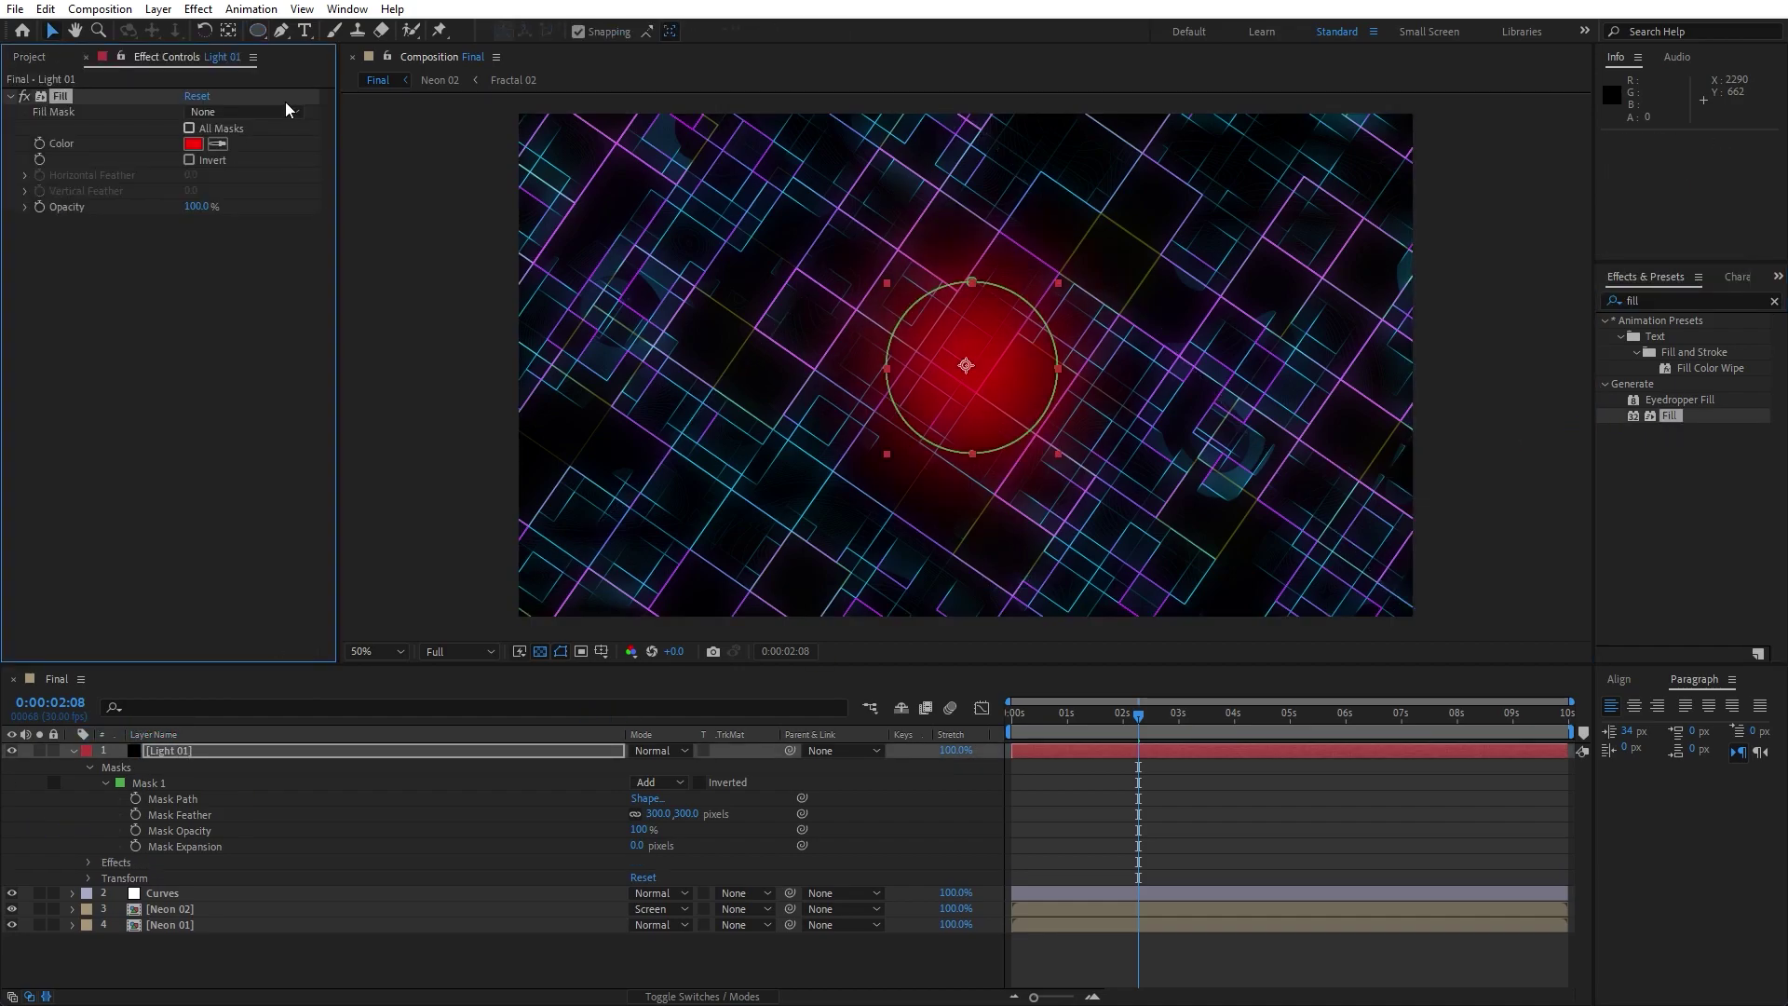
{"action": "left_click", "coordinate": [193, 143]}
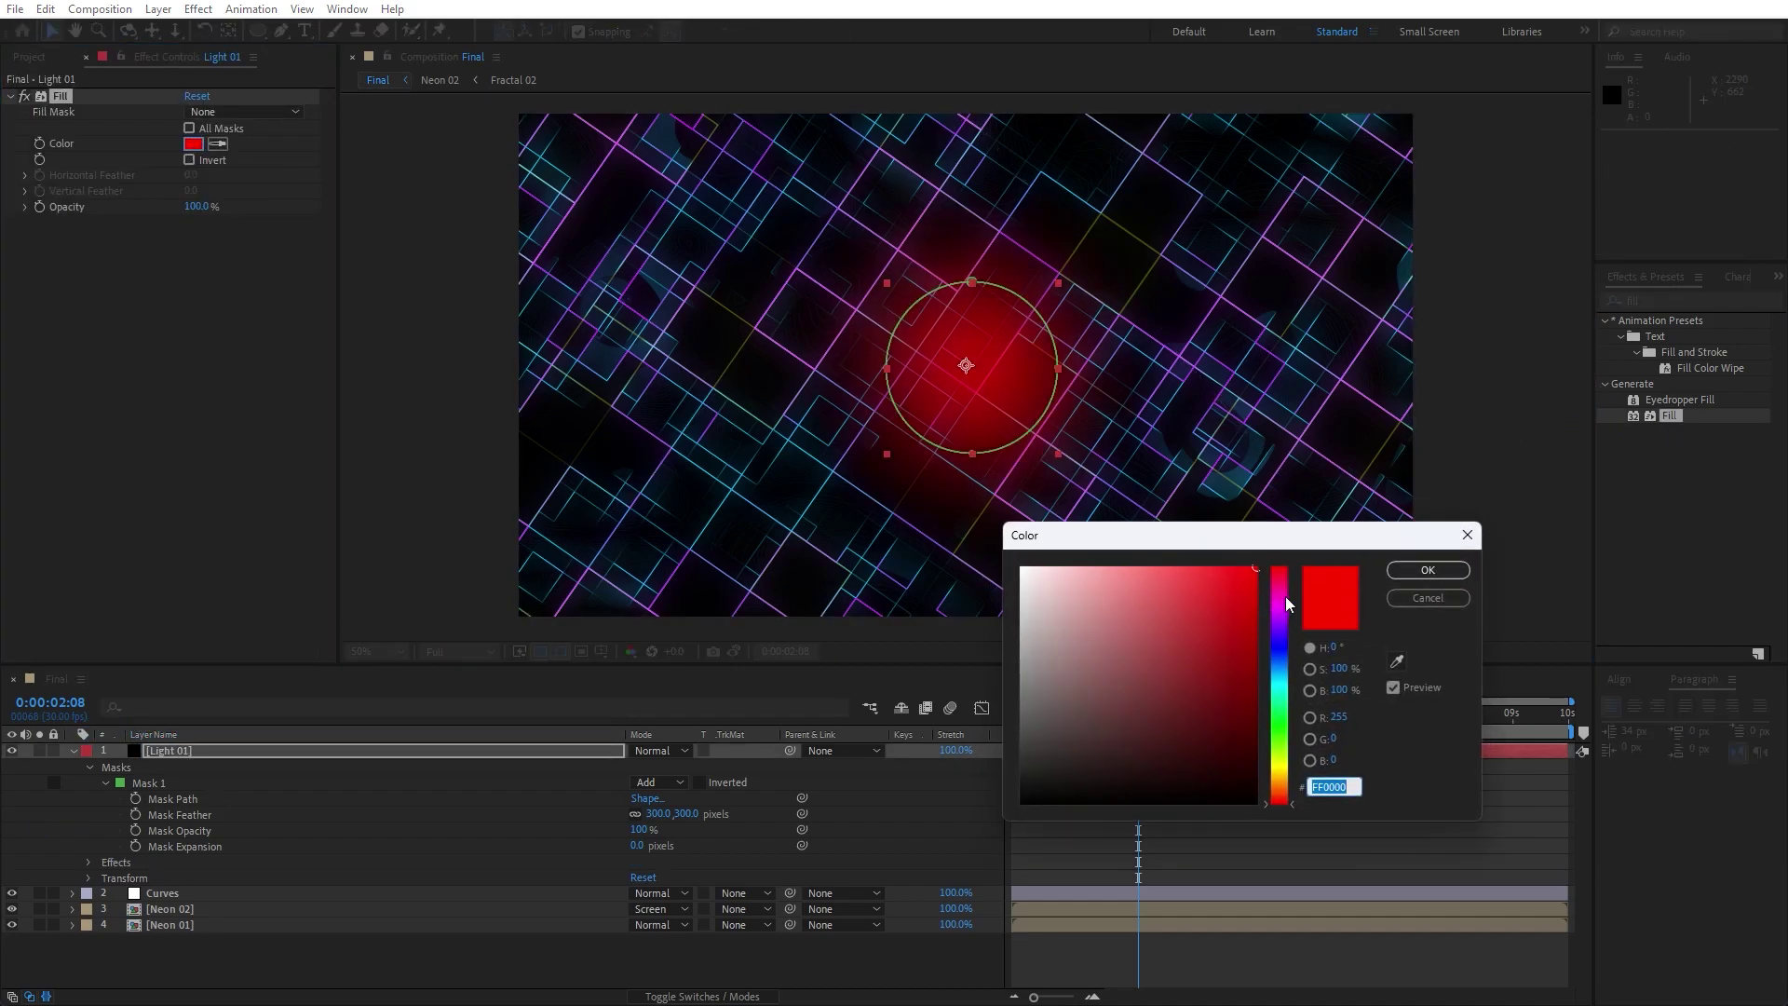
{"action": "left_click", "coordinate": [1280, 608]}
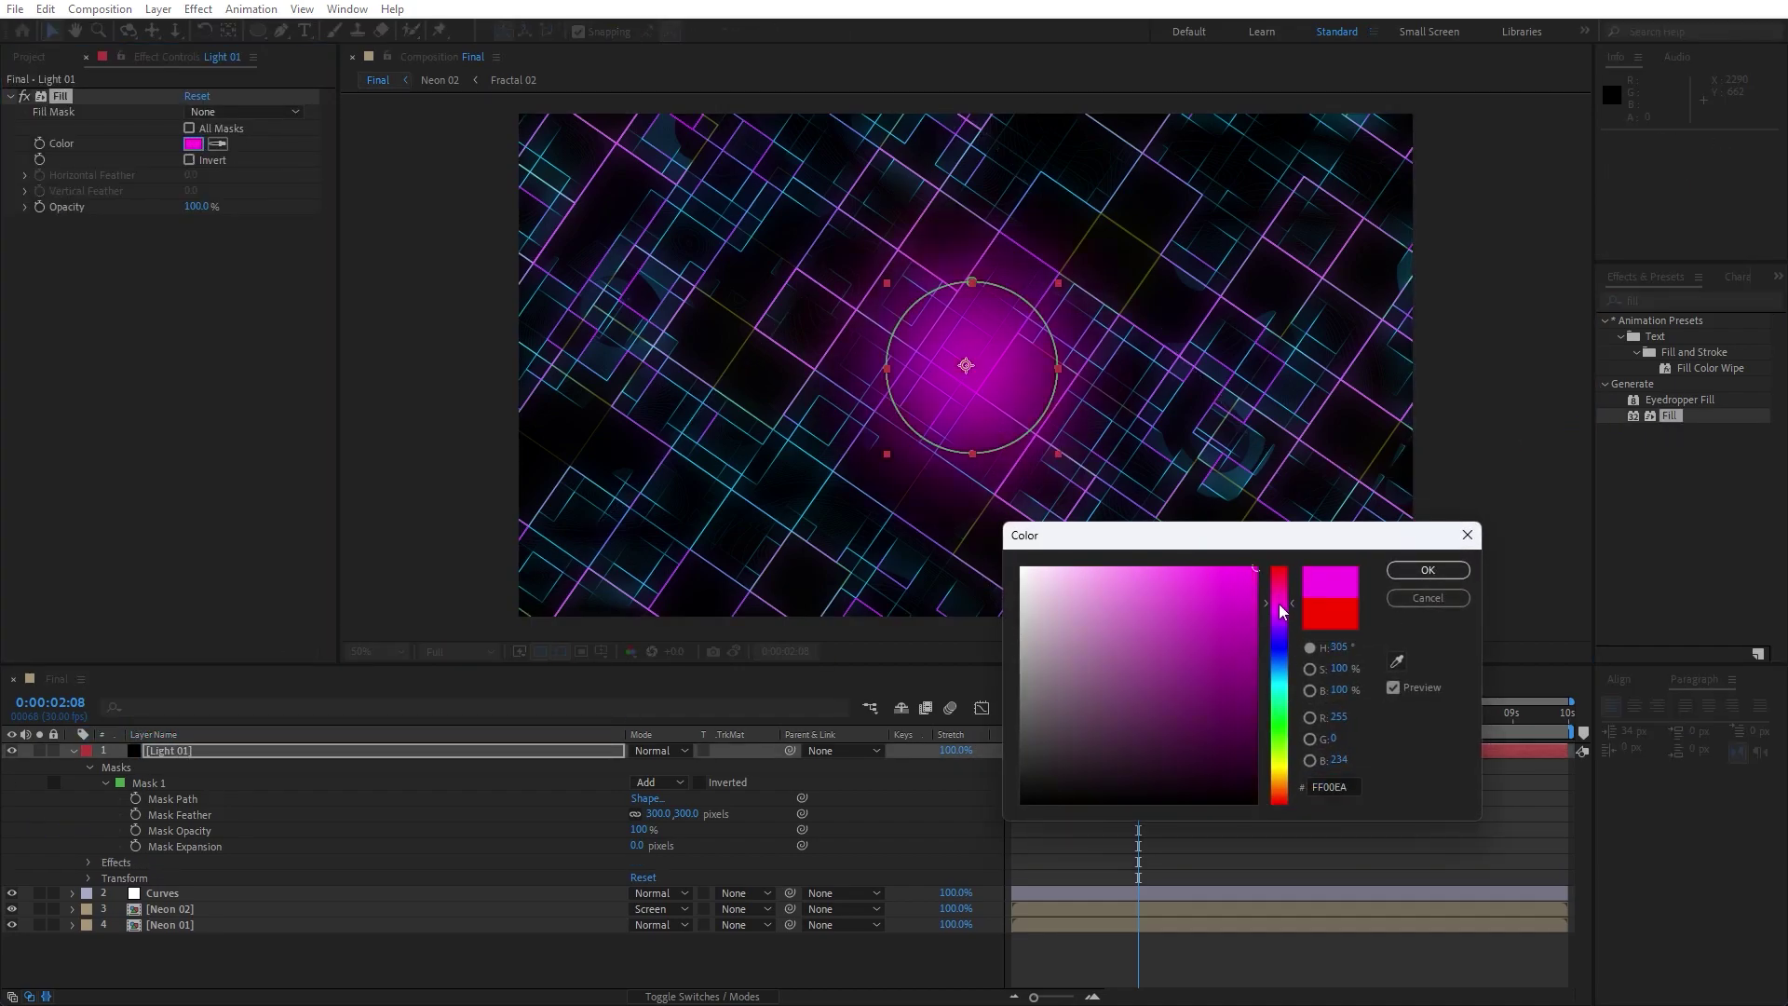
{"action": "left_click", "coordinate": [1428, 570]}
Set the Light 01 layer's Opacity to 20%.
{"action": "key", "text": "t"}
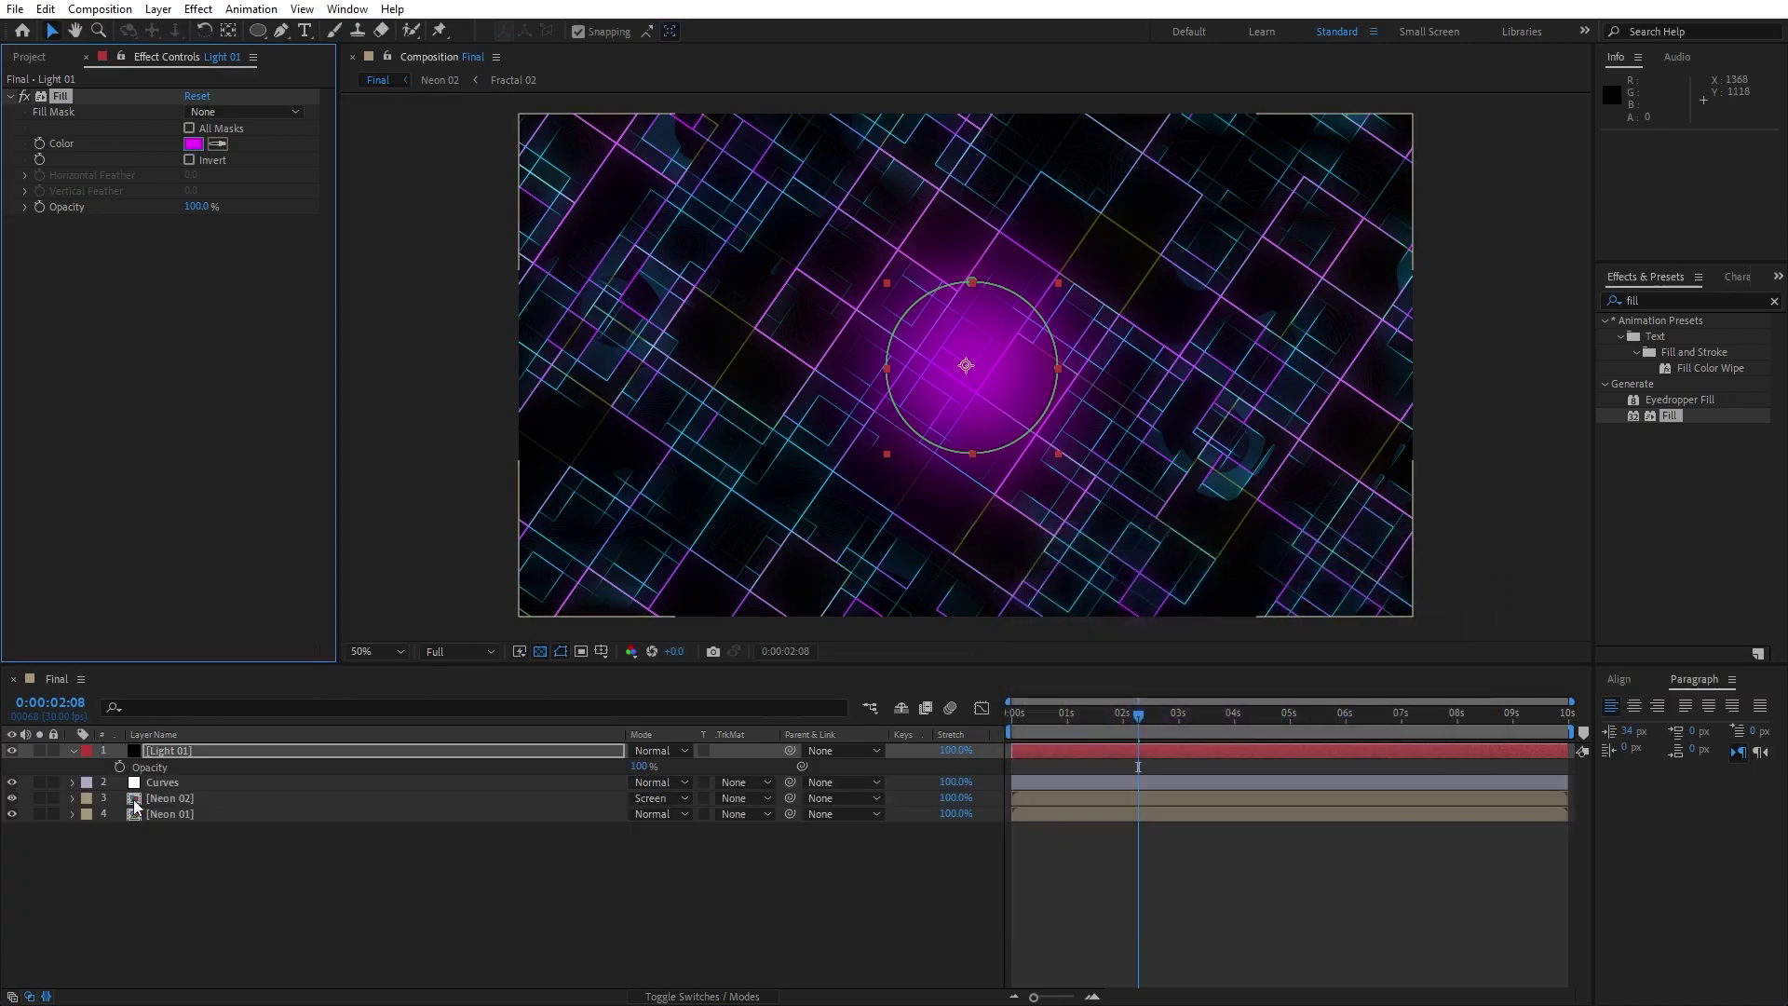
{"action": "left_click", "coordinate": [642, 766]}
{"action": "type", "text": "20"}
{"action": "left_click", "coordinate": [649, 891]}
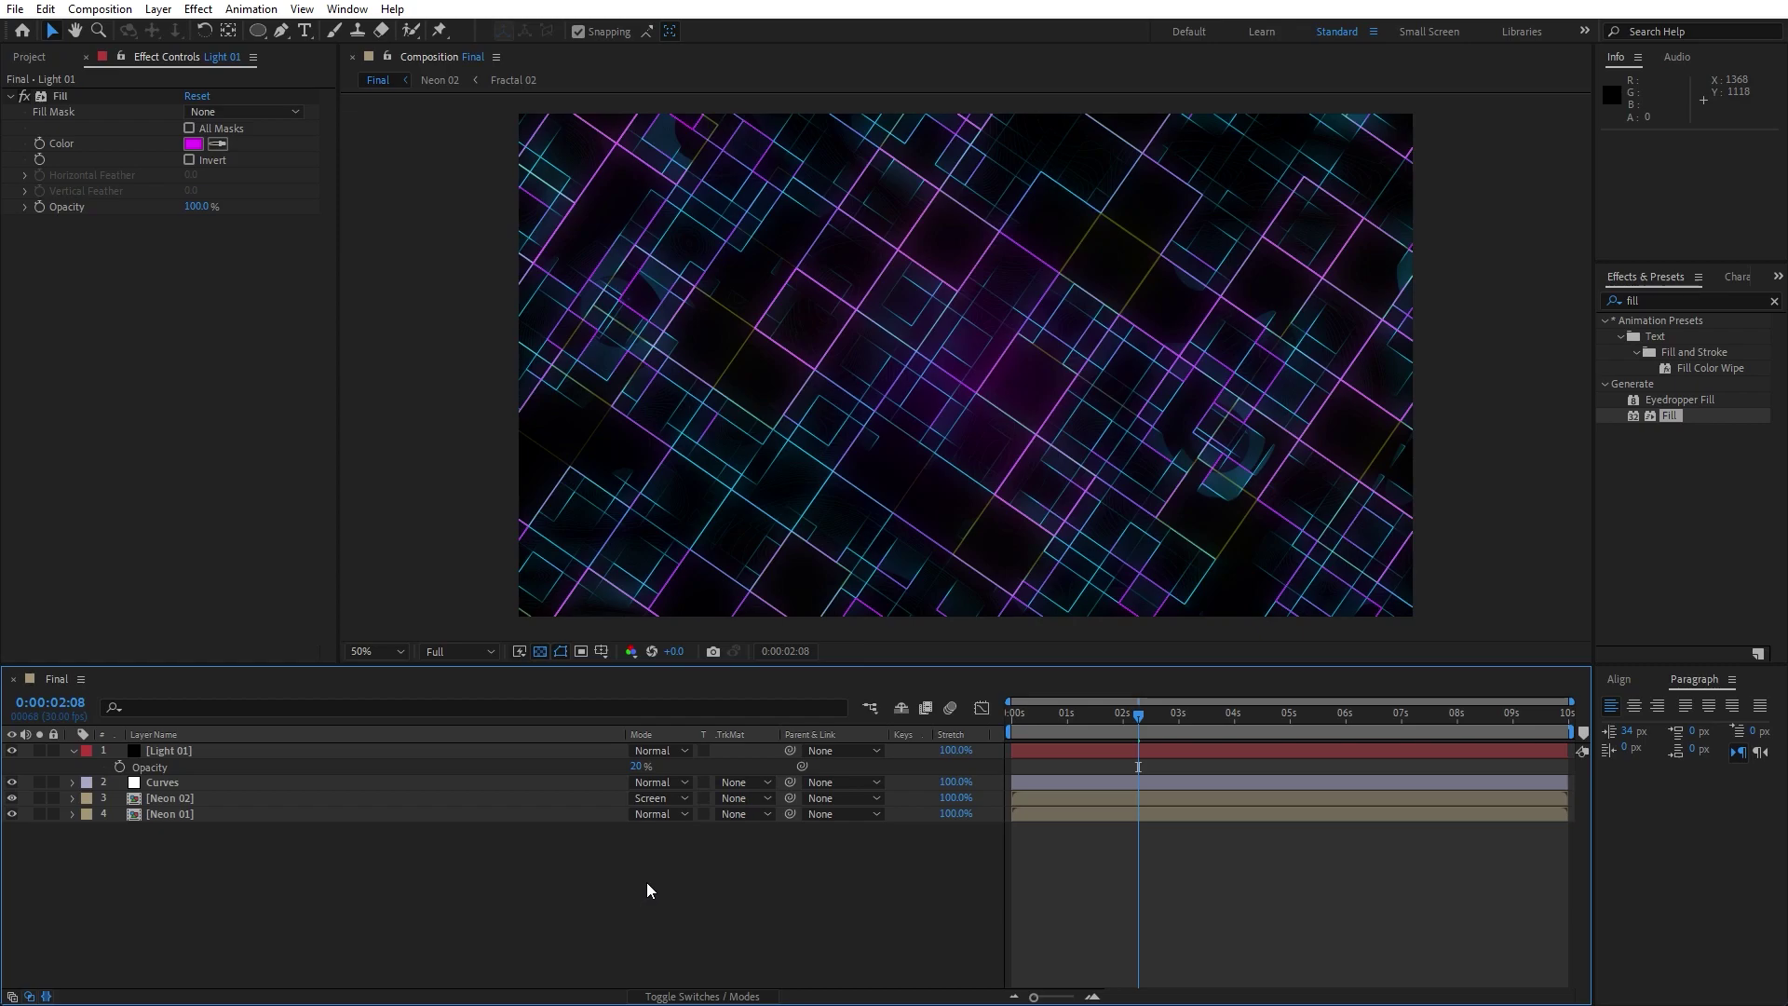
Move the Light 01 layer to the upper-left area of the composition, at about 292, 260.
{"action": "left_click", "coordinate": [190, 752]}
{"action": "left_click", "coordinate": [185, 752]}
{"action": "left_click", "coordinate": [995, 377]}
{"action": "left_click_drag", "start_coordinate": [995, 376], "coordinate": [683, 249]}
Set the Light 01 layer's Opacity to 25% and collapse its properties.
{"action": "left_click", "coordinate": [638, 766]}
{"action": "type", "text": "2"}
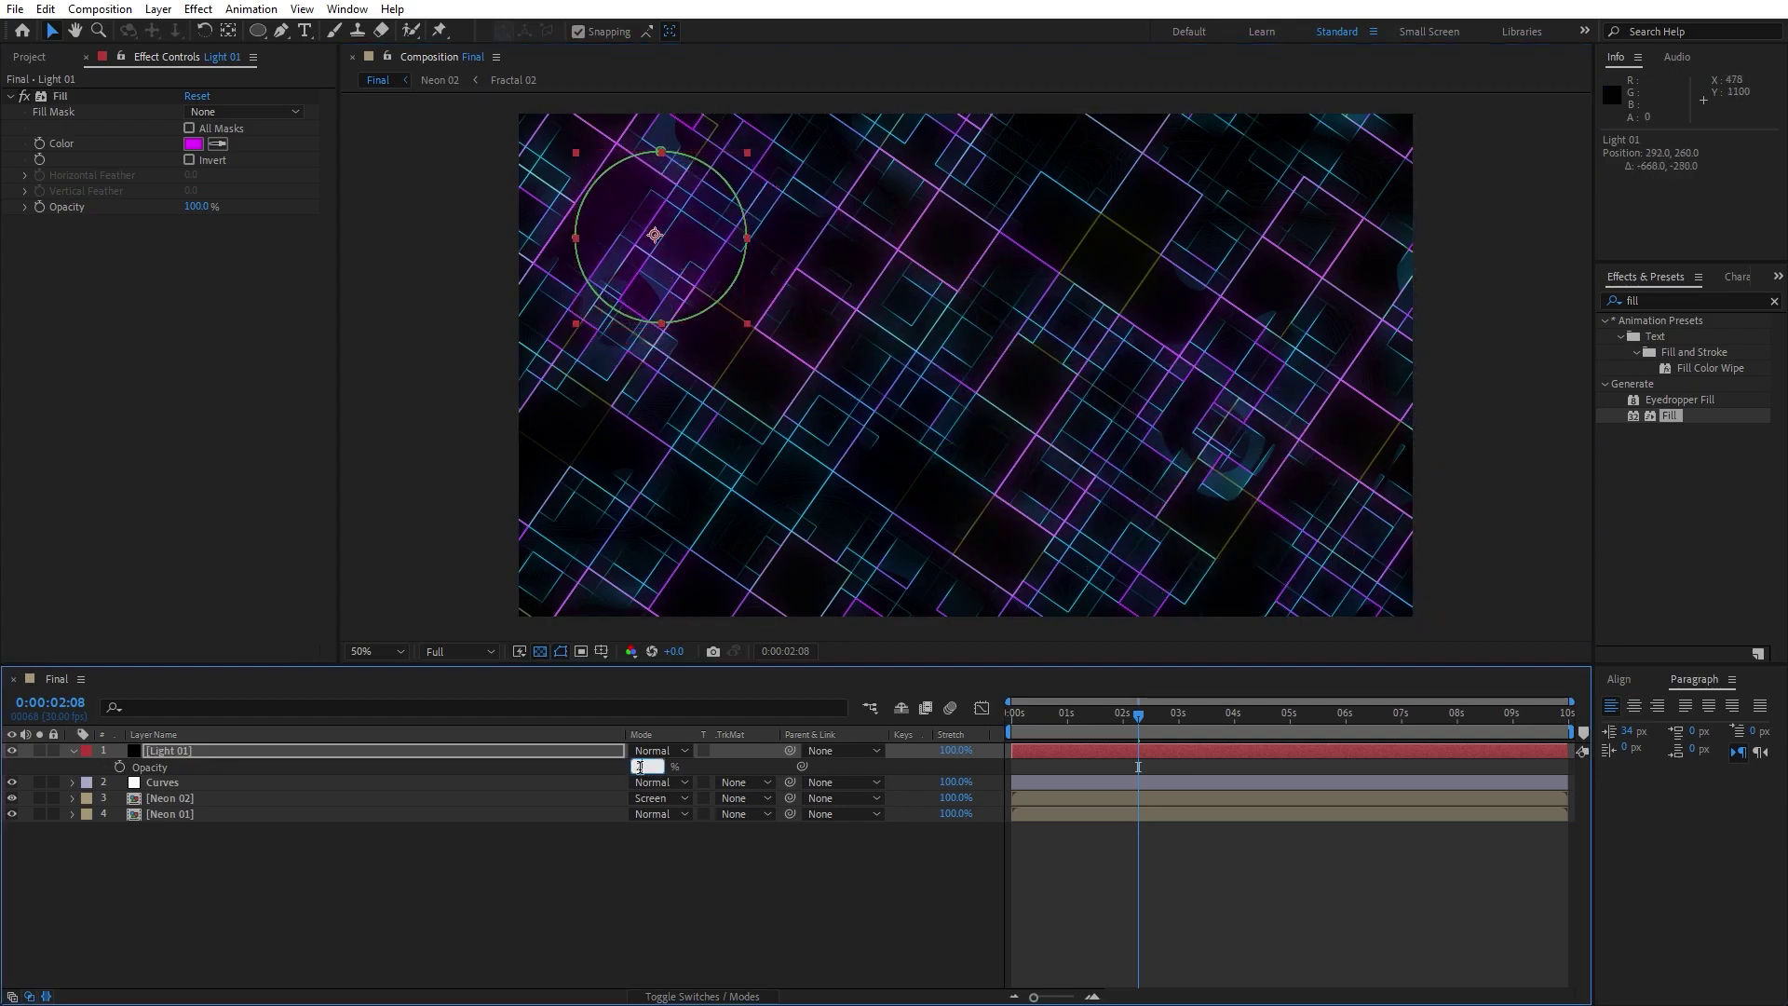
{"action": "type", "text": "5"}
{"action": "left_click", "coordinate": [651, 863]}
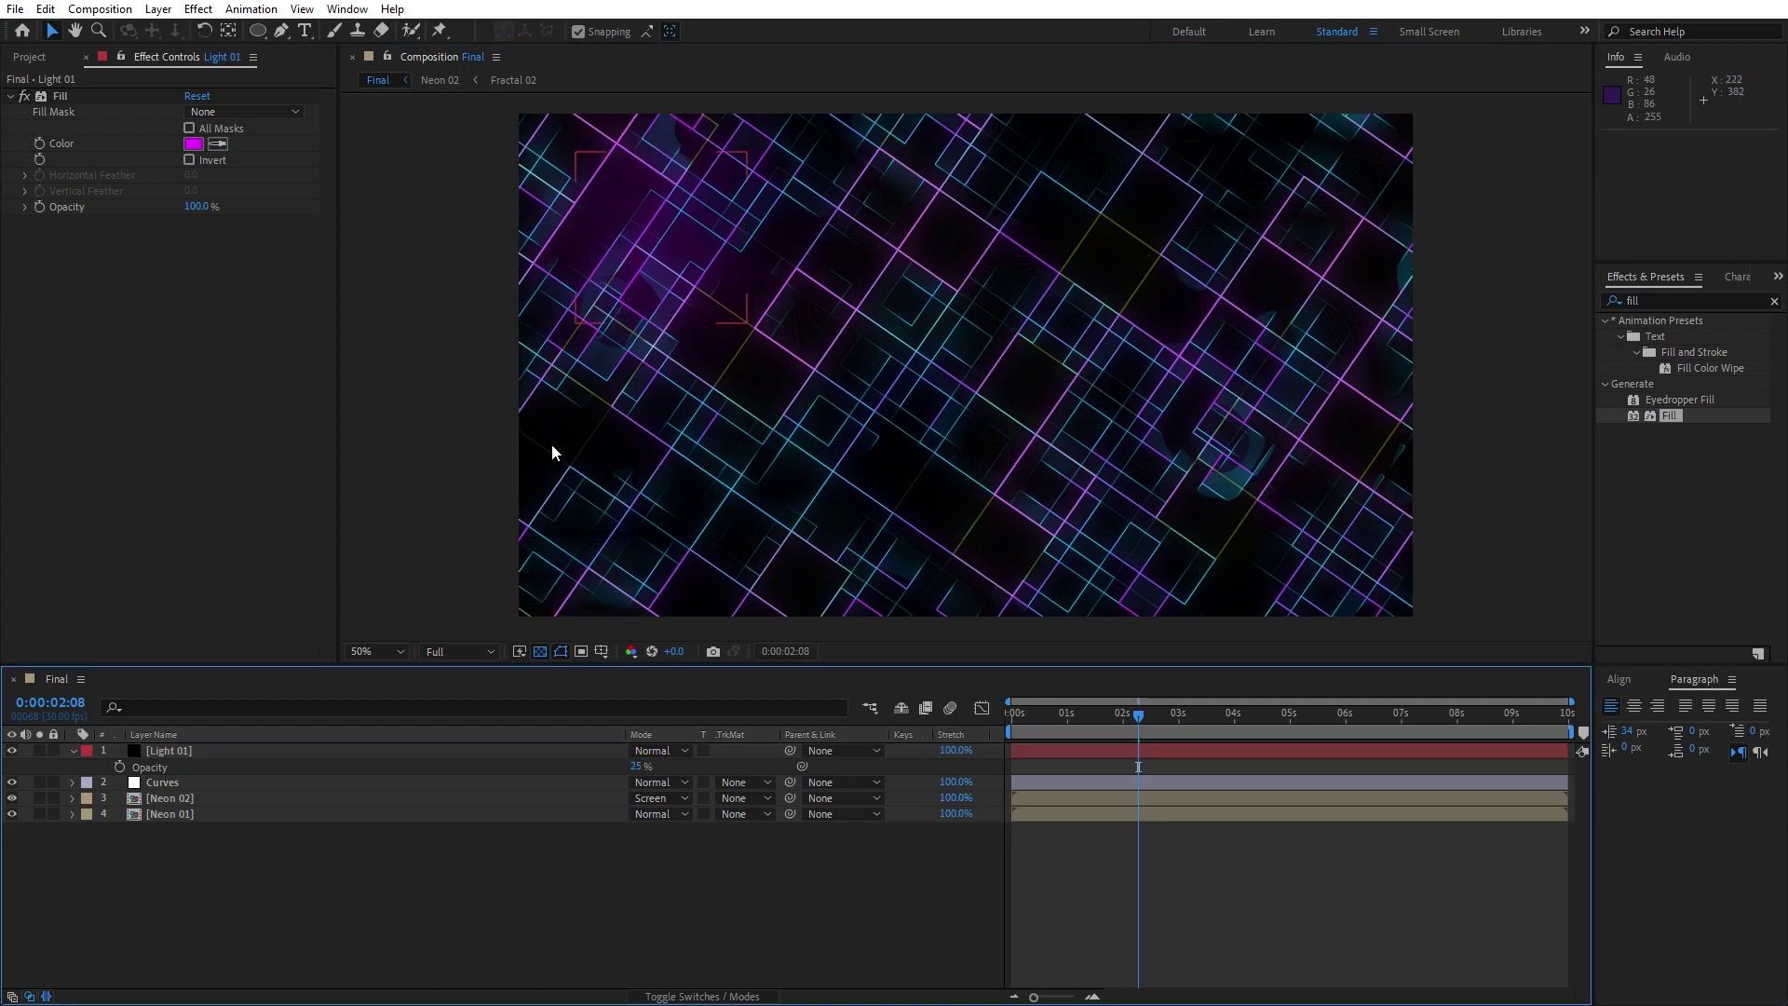
{"action": "left_click", "coordinate": [74, 751]}
Duplicate the Light 01 layer and move the copy to the lower-right area of the composition, at about 1564, 826.
{"action": "left_click", "coordinate": [194, 751]}
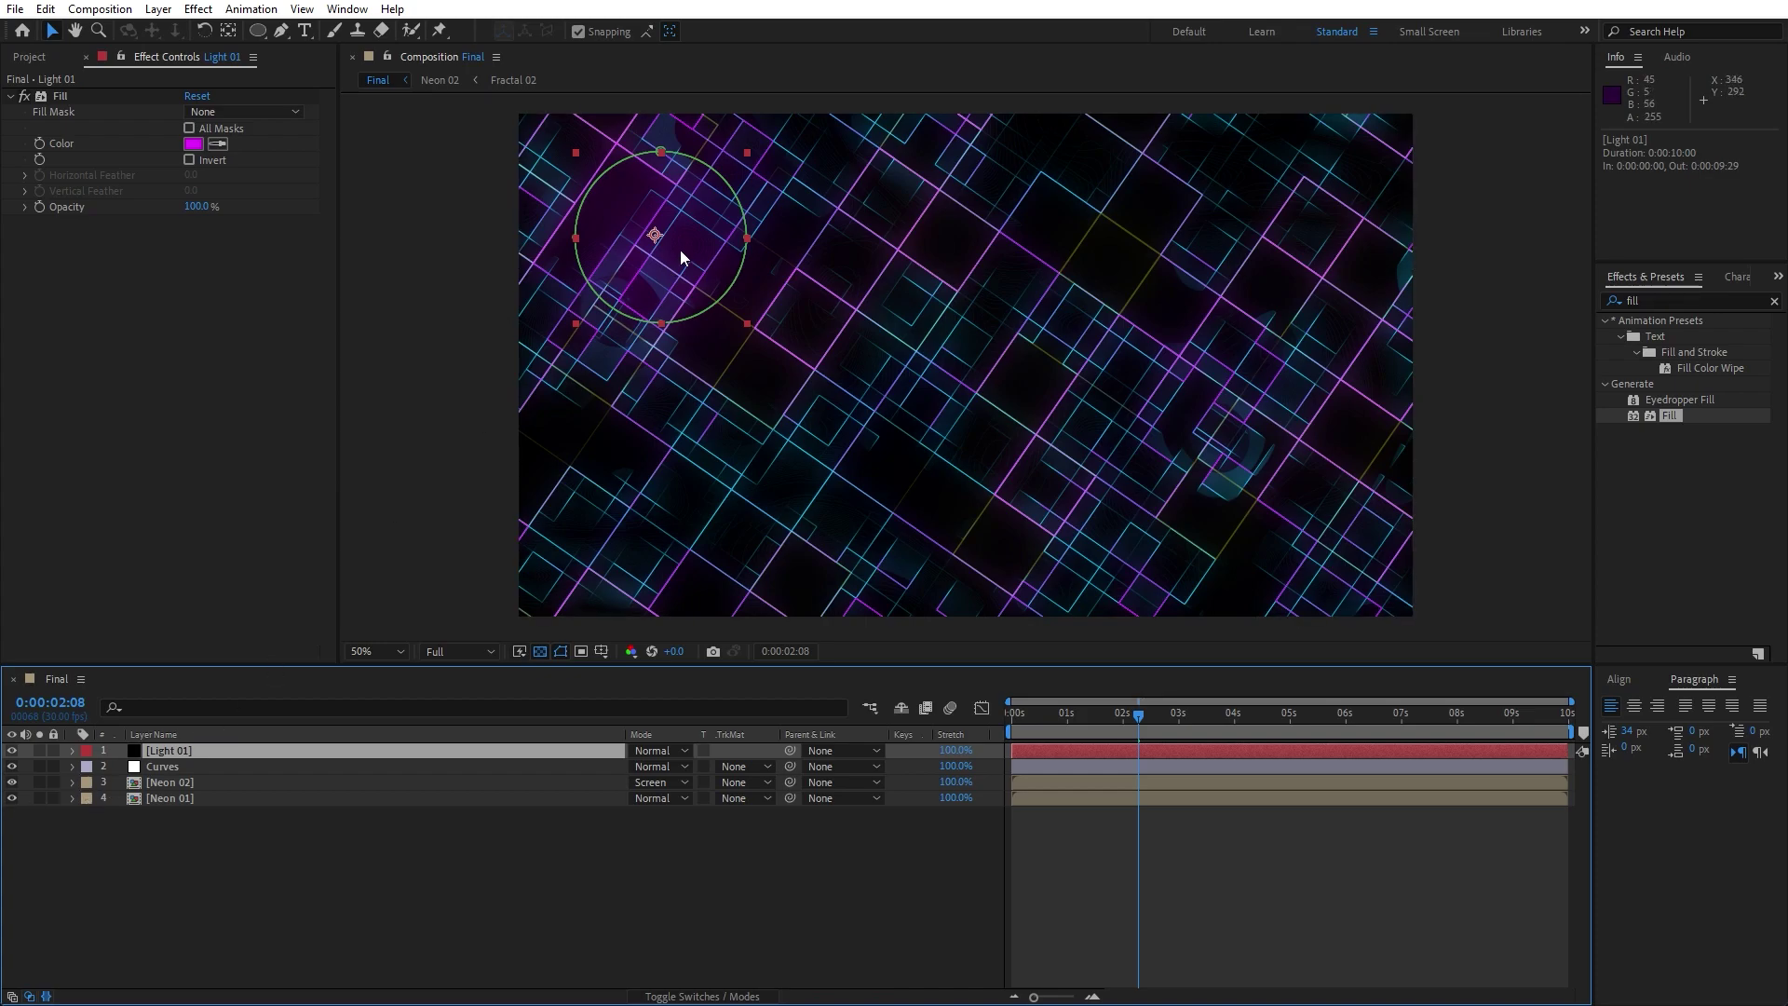
{"action": "key", "text": "ctrl+d"}
{"action": "left_click_drag", "start_coordinate": [700, 251], "coordinate": [1283, 524]}
Change the duplicated light layer's Fill color to a deep blue.
{"action": "left_click", "coordinate": [193, 143]}
{"action": "left_click", "coordinate": [1283, 687]}
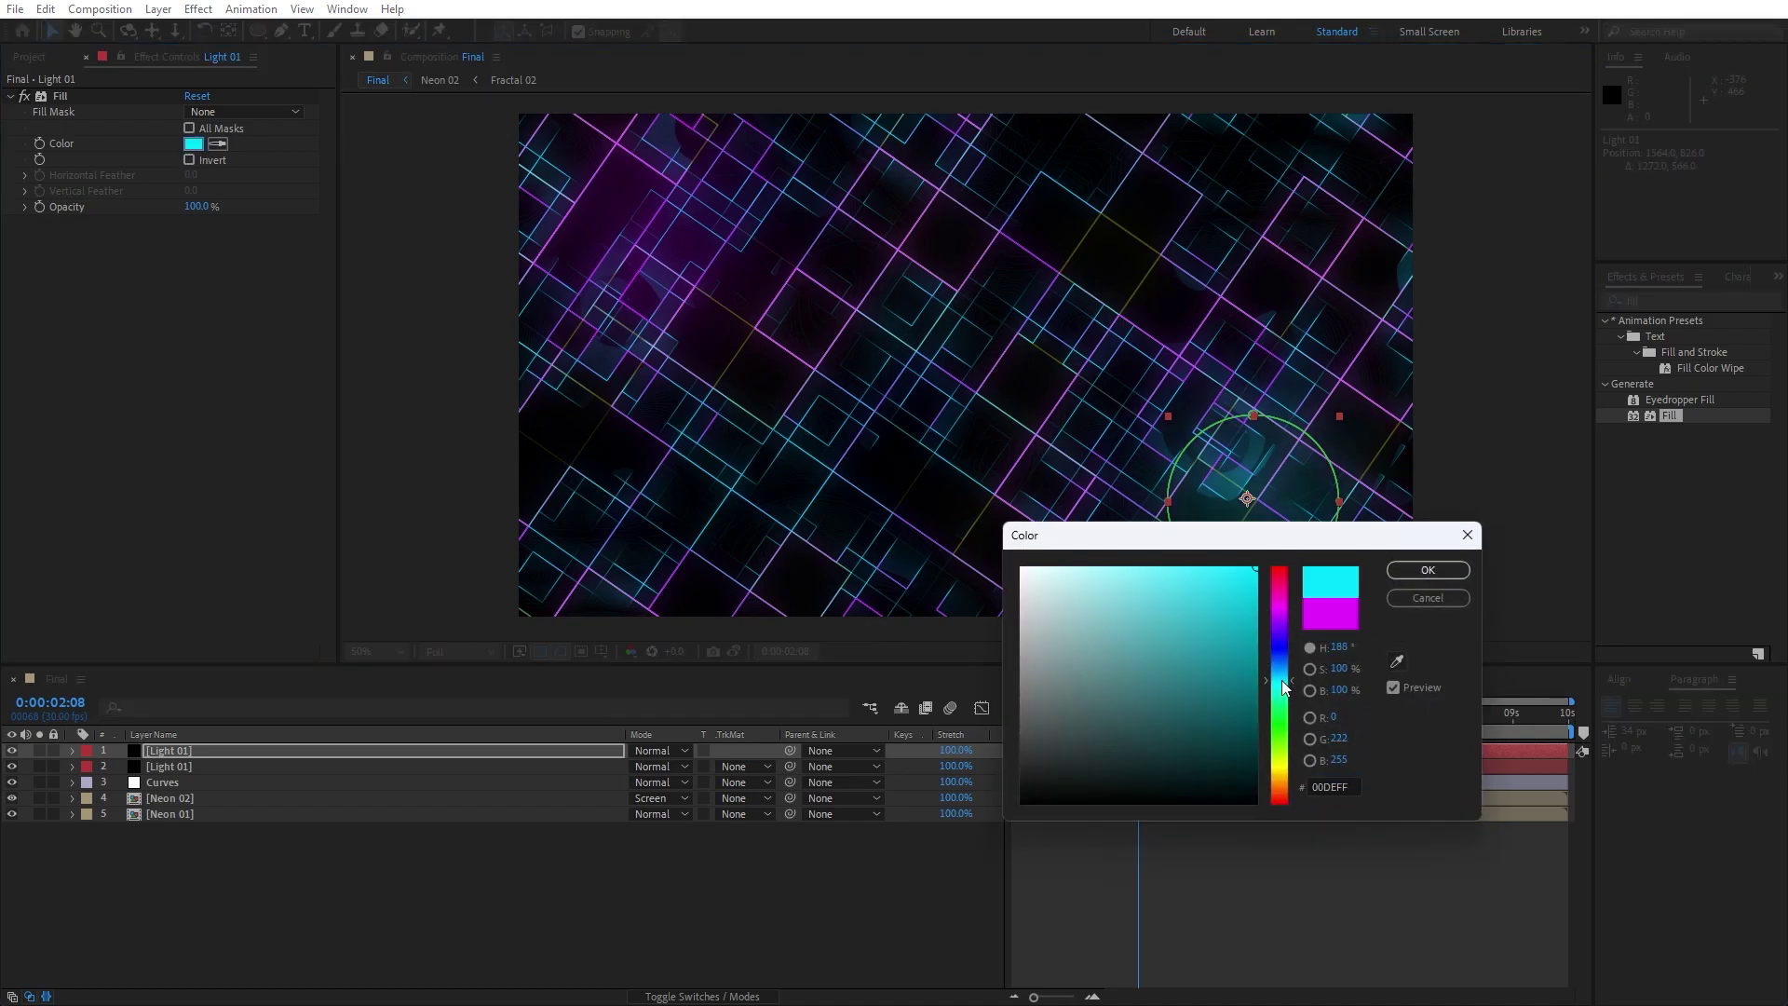
{"action": "left_click_drag", "start_coordinate": [1284, 687], "coordinate": [1287, 657]}
{"action": "left_click_drag", "start_coordinate": [1229, 590], "coordinate": [1277, 625]}
{"action": "left_click", "coordinate": [1427, 570]}
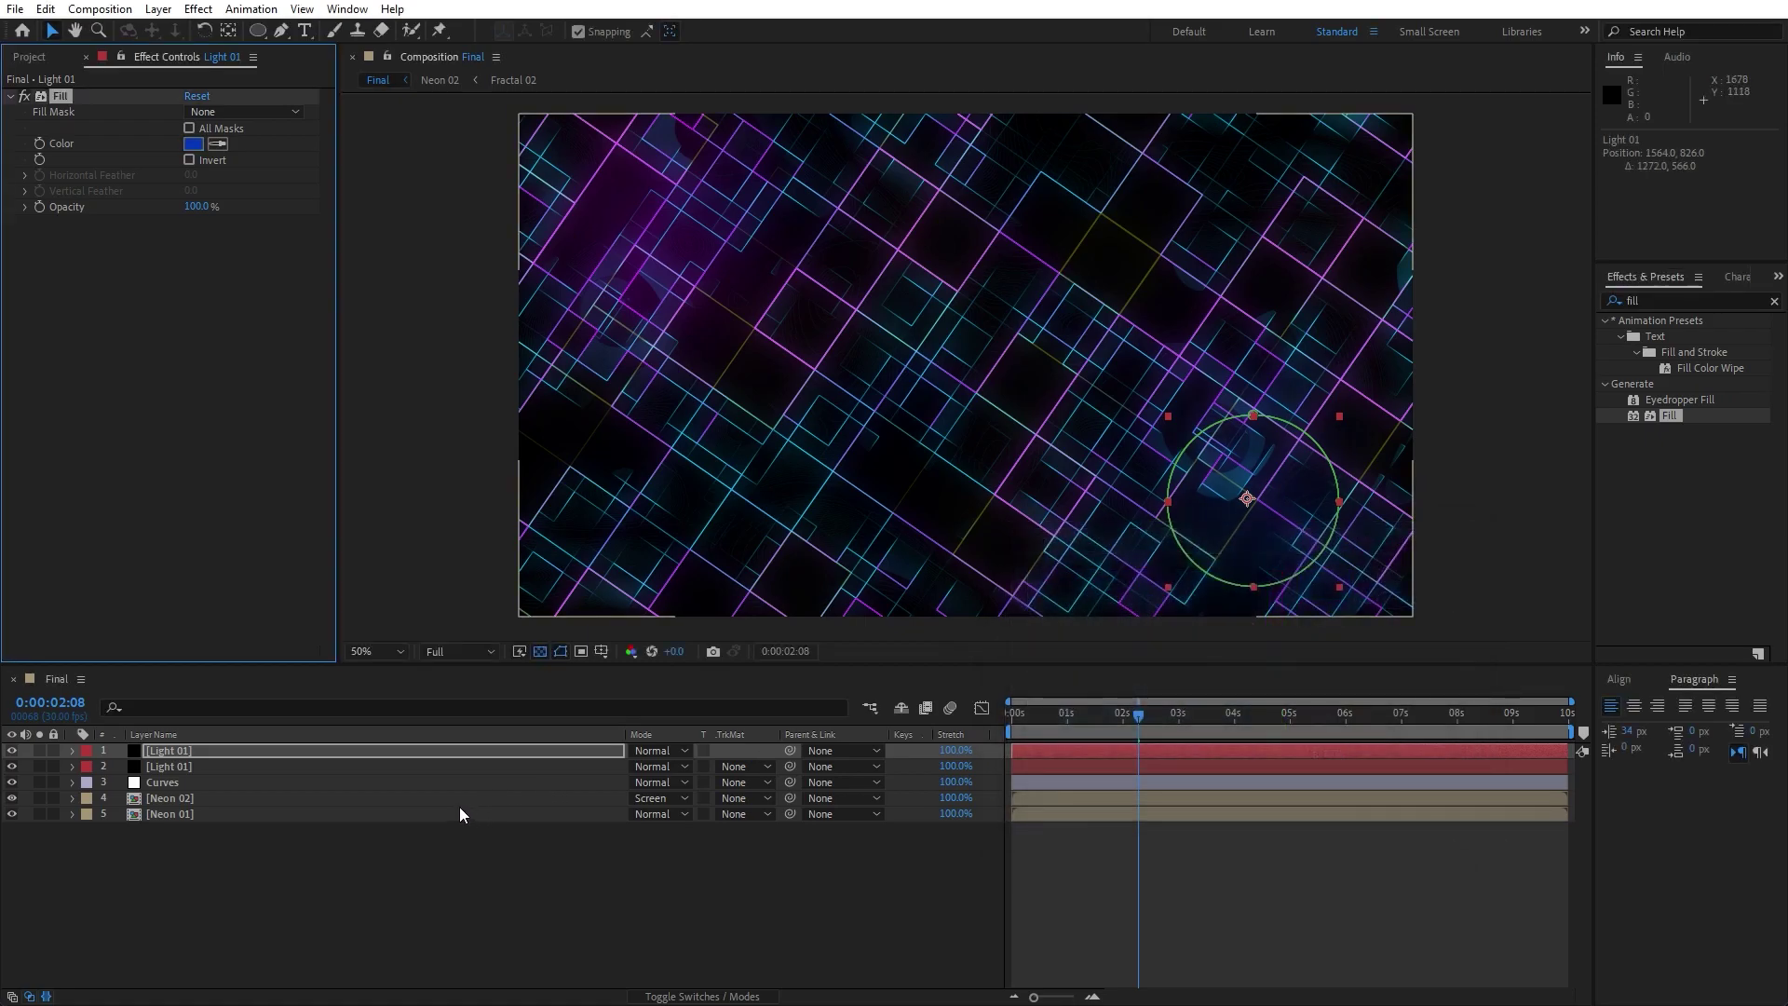
Set the blue light layer's Opacity to 30%.
{"action": "key", "text": "t"}
{"action": "left_click", "coordinate": [637, 767]}
{"action": "type", "text": "30"}
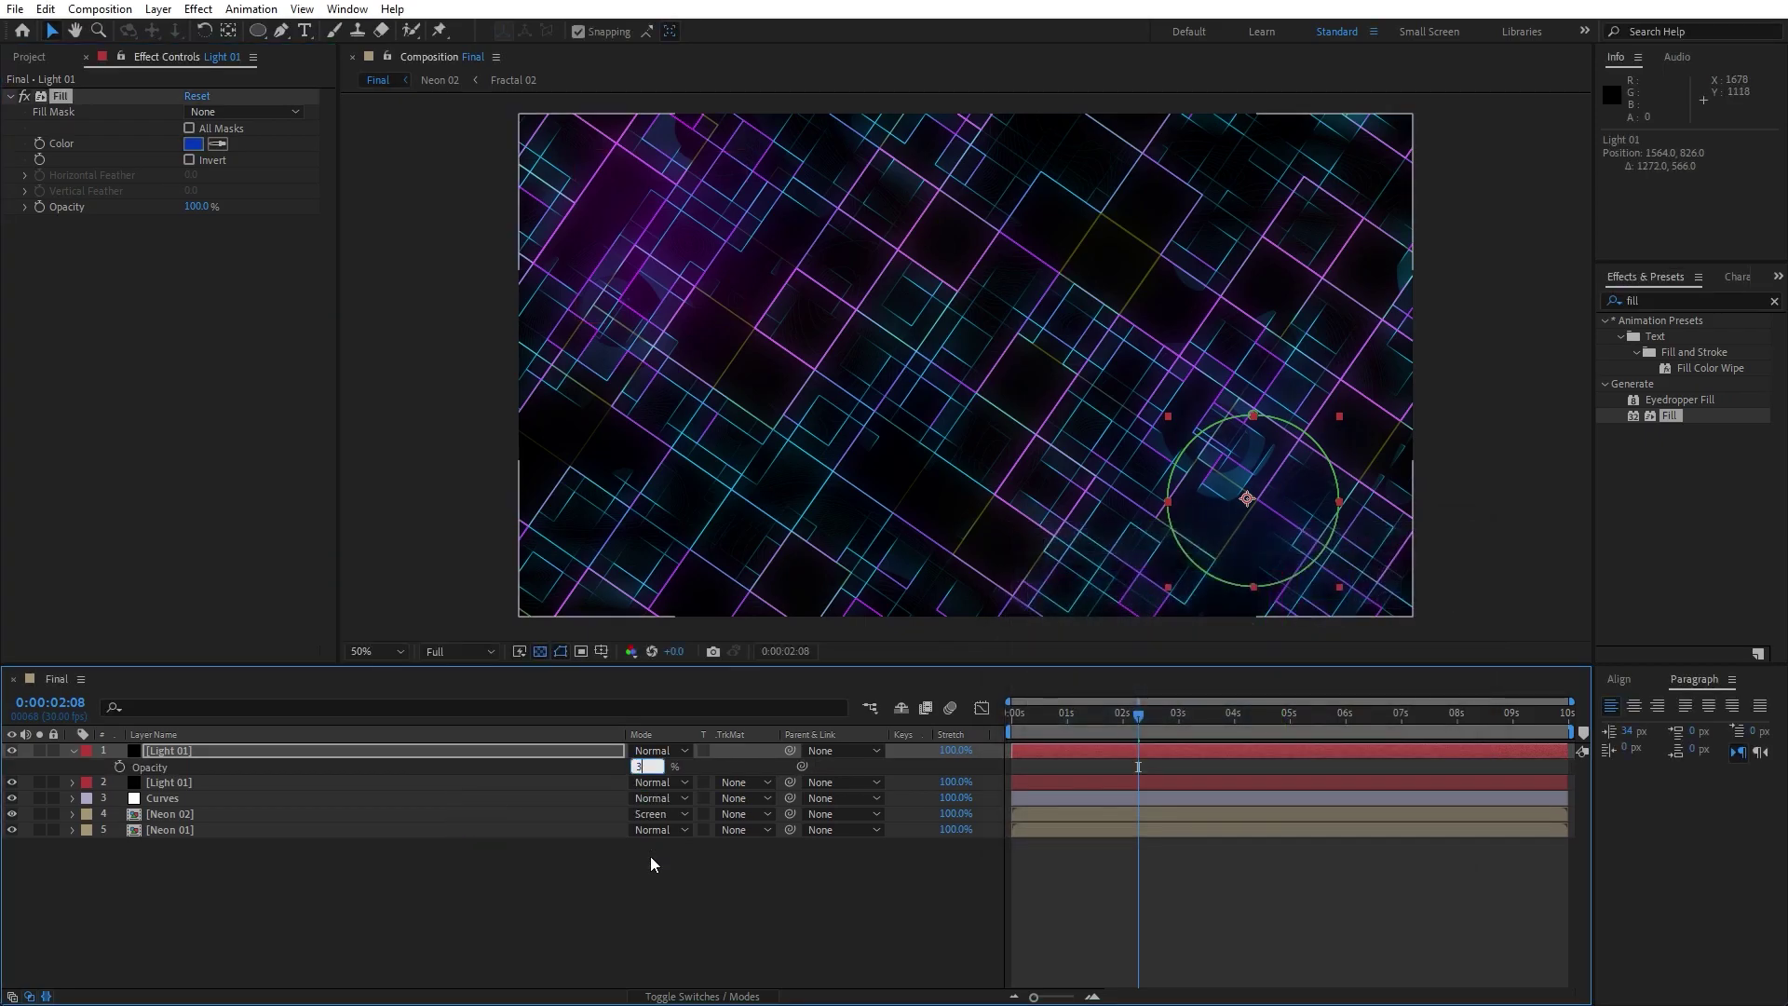
{"action": "left_click", "coordinate": [645, 929]}
Set the blue light layer's Mask Feather to 400 pixels.
{"action": "left_click", "coordinate": [186, 750]}
{"action": "key", "text": "m"}
{"action": "key", "text": "m"}
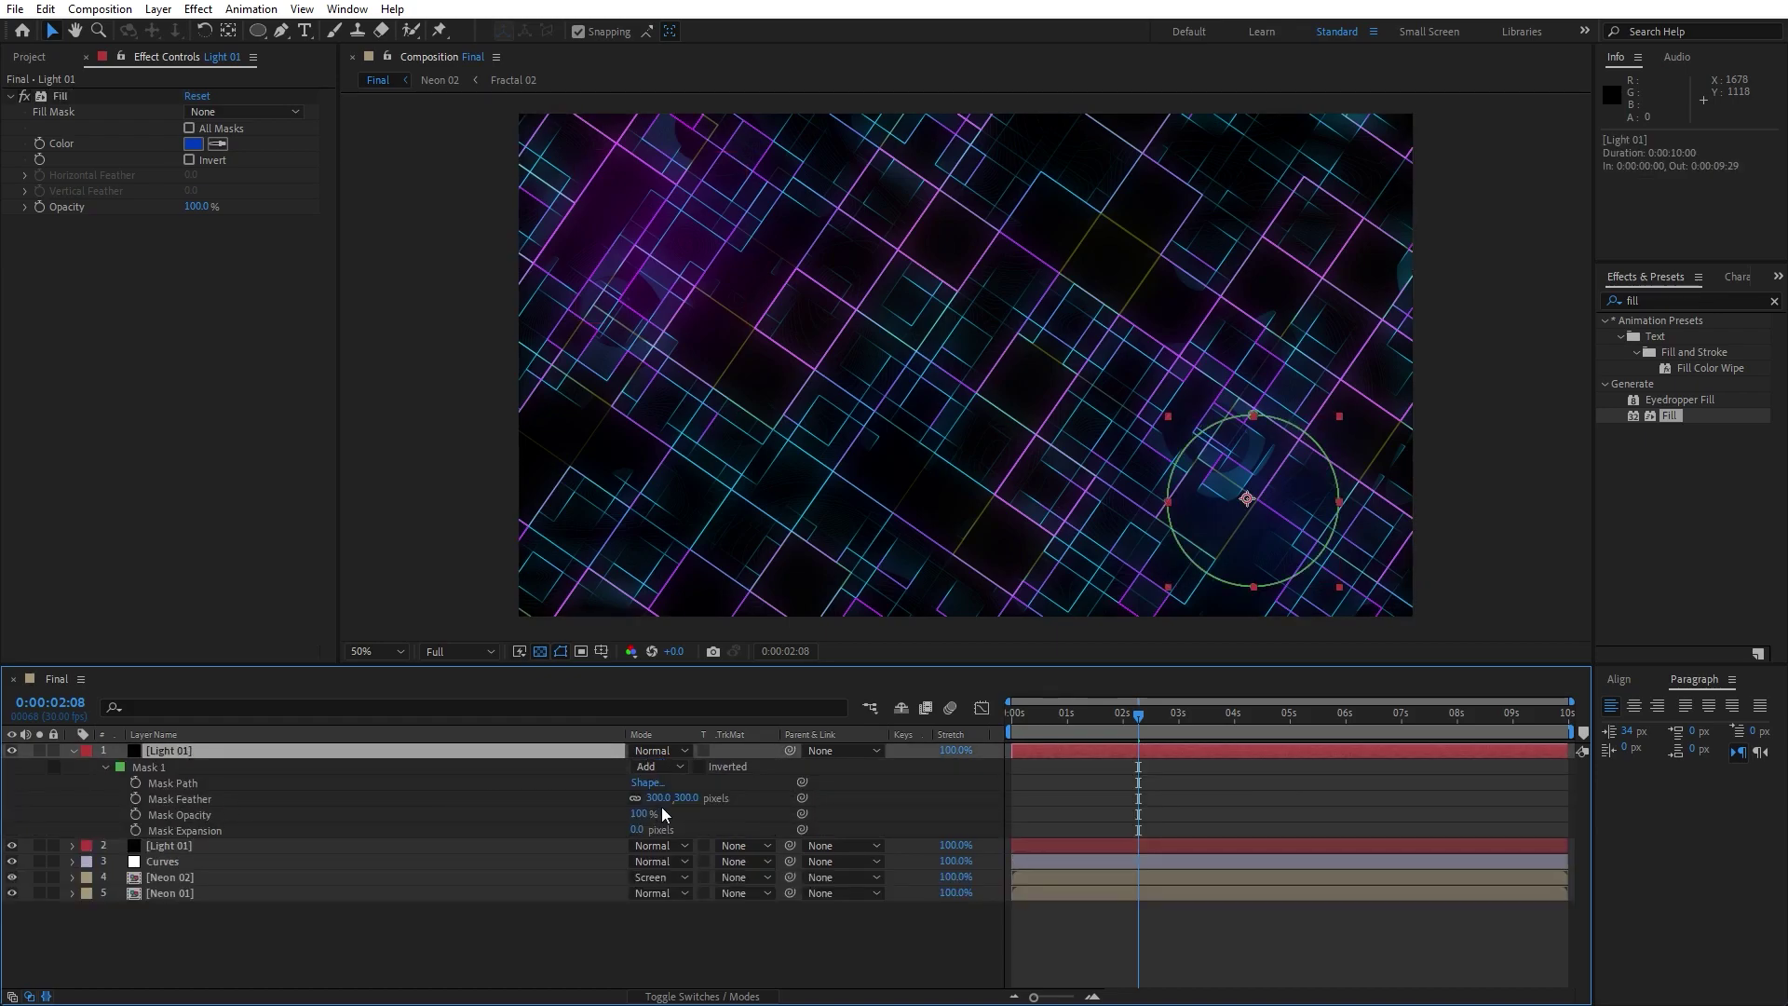
{"action": "left_click", "coordinate": [658, 798]}
{"action": "type", "text": "400"}
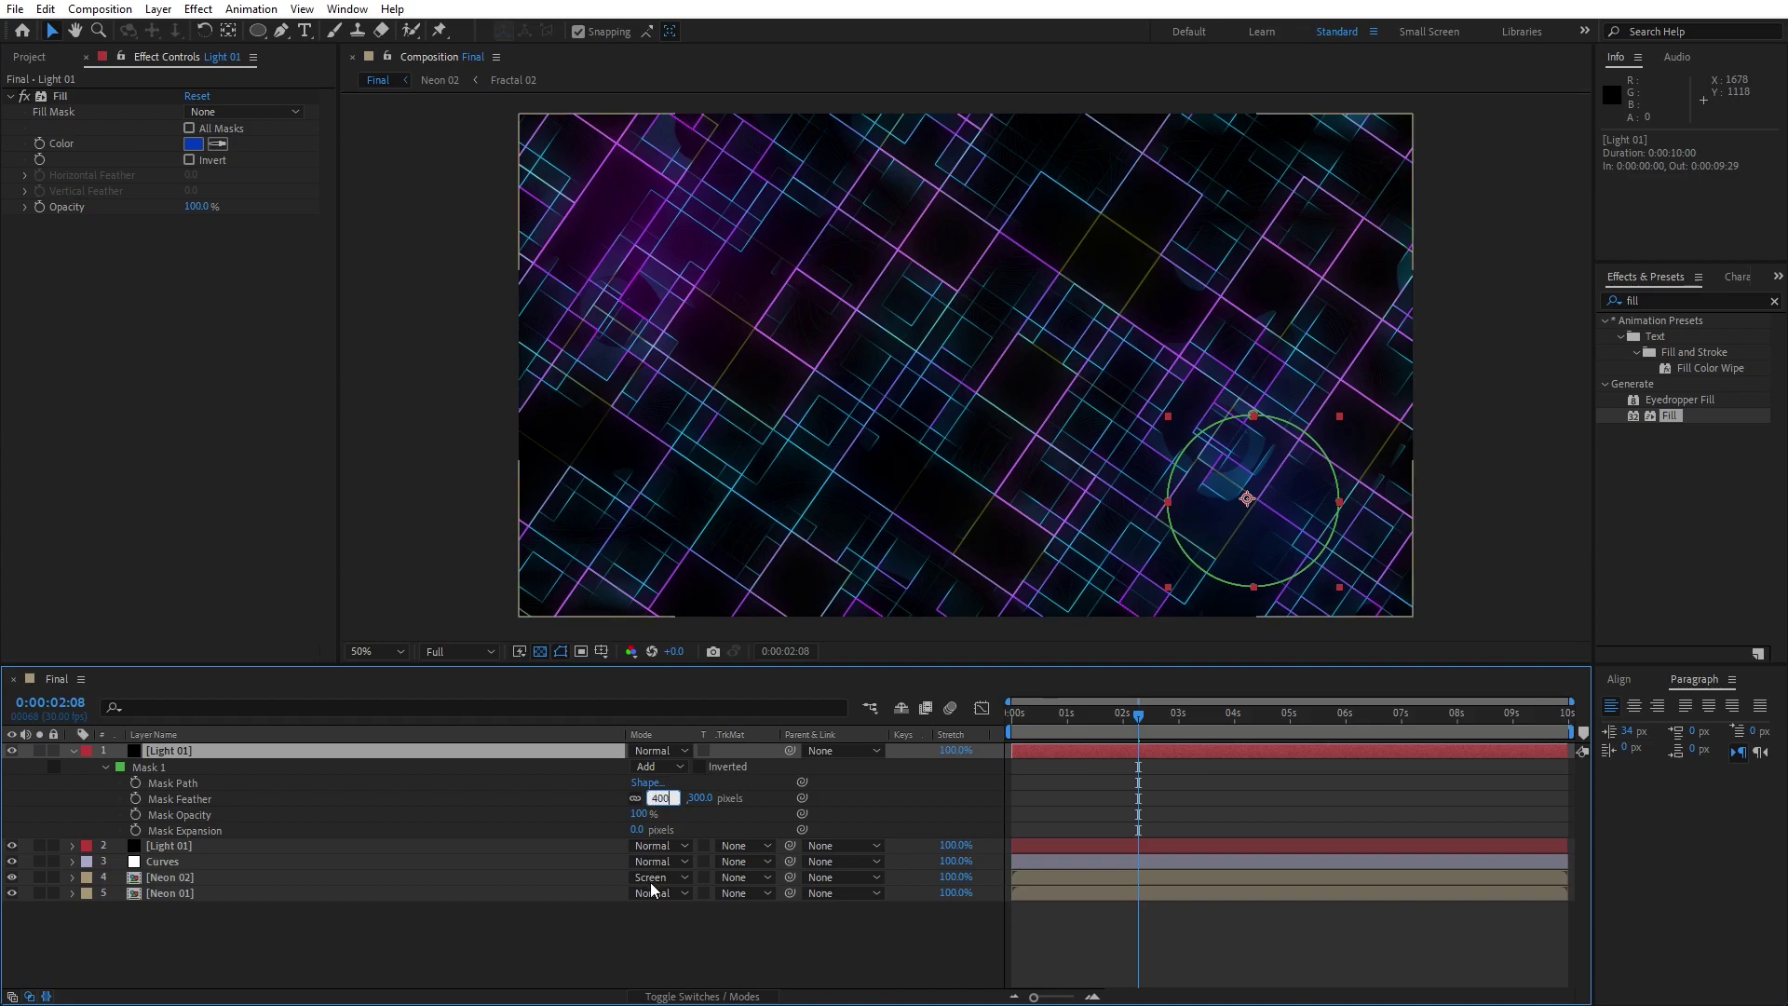
{"action": "left_click", "coordinate": [557, 841]}
{"action": "left_click", "coordinate": [215, 753]}
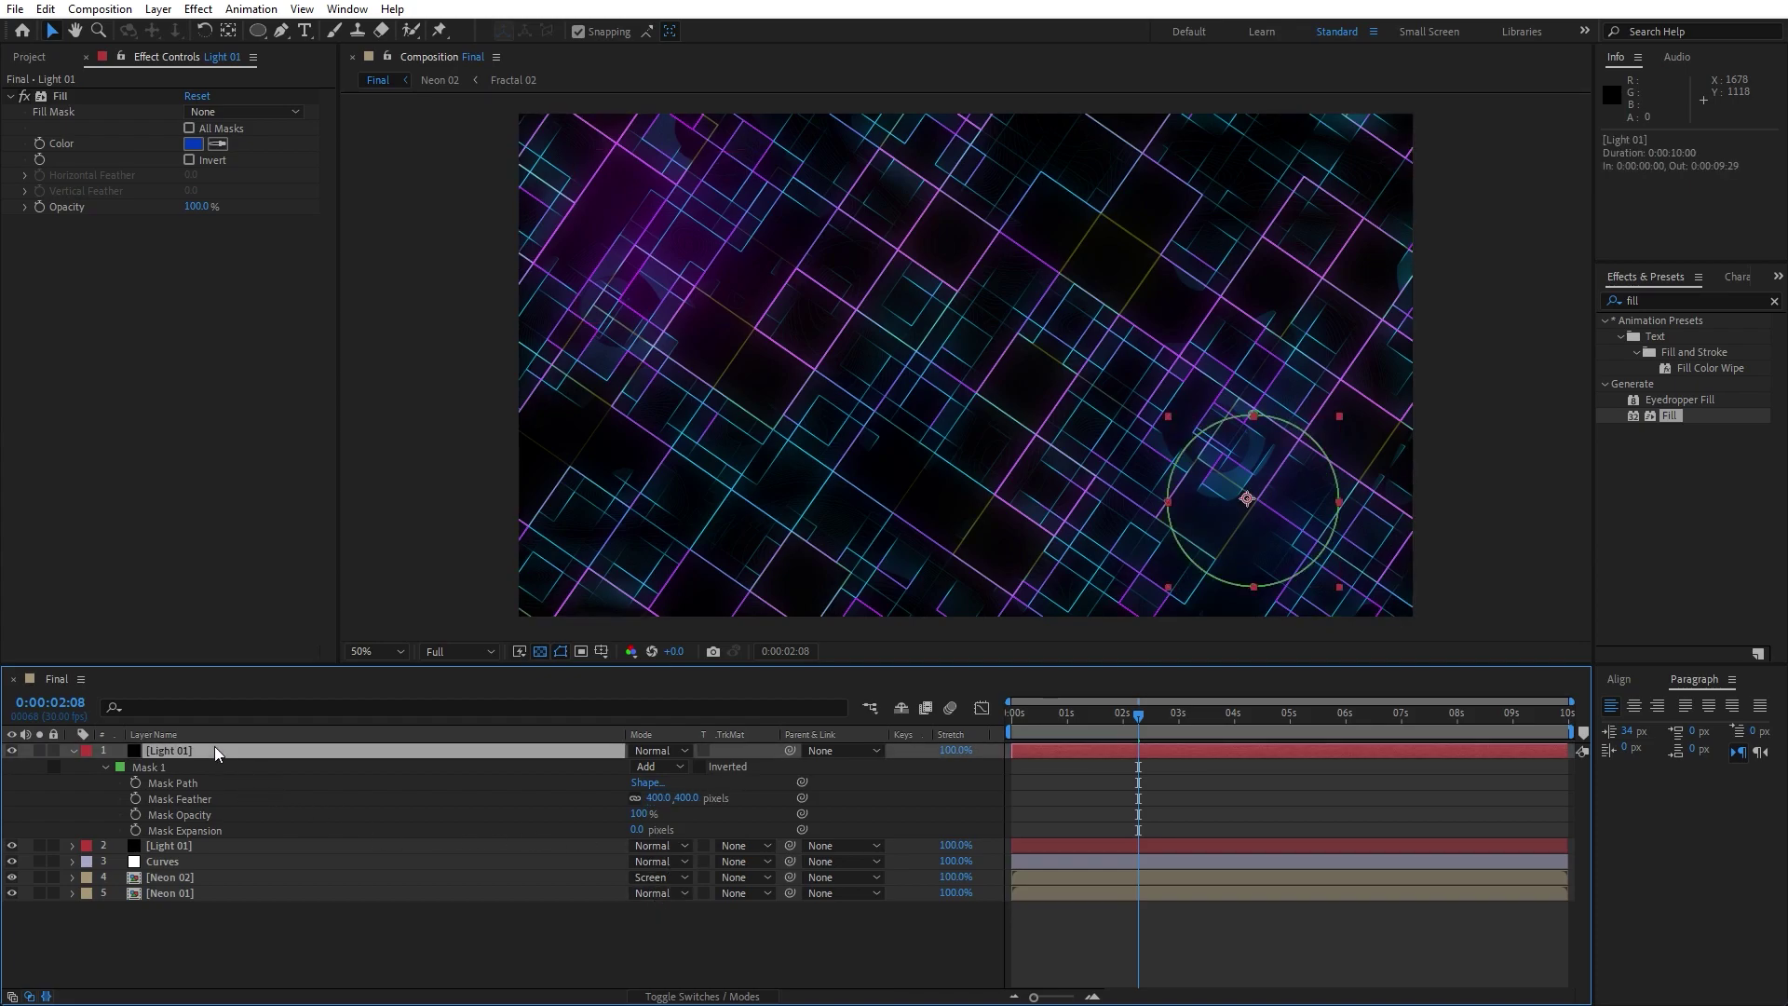
Preview the Final composition's animation and move the current time to 0:00:09:01.
{"action": "left_click", "coordinate": [271, 946]}
{"action": "key", "text": "space"}
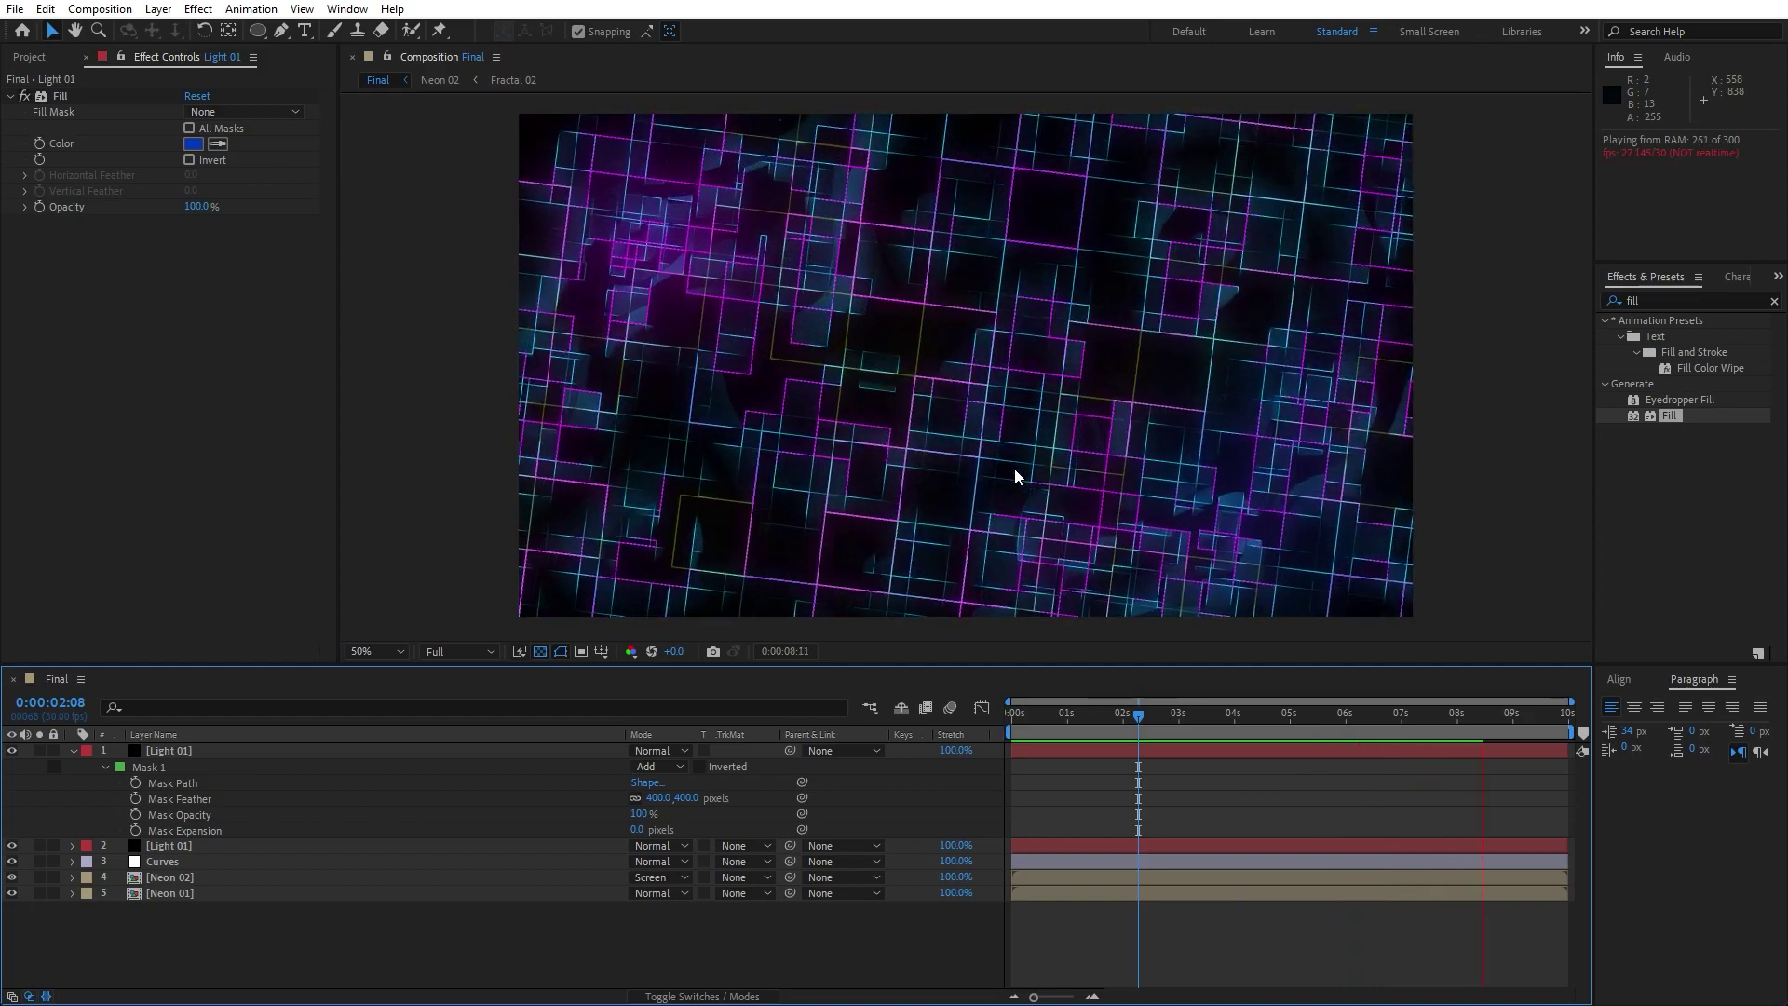
{"action": "left_click", "coordinate": [1513, 715]}
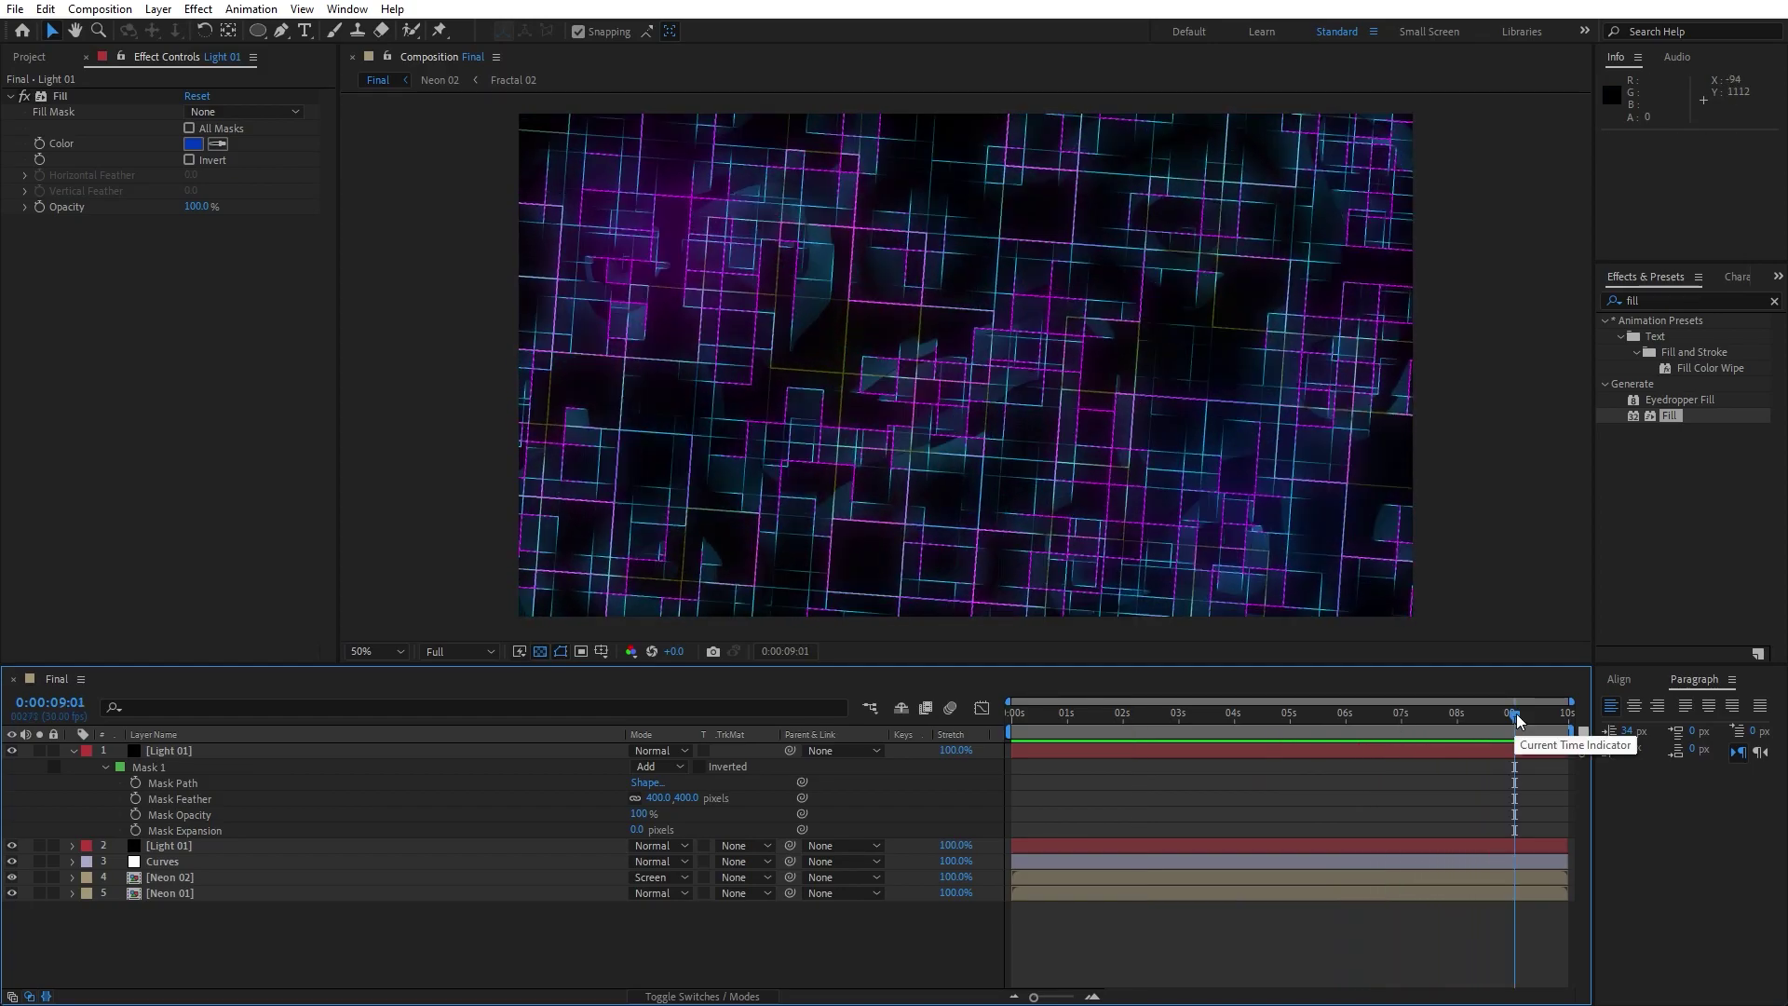
Create a new black 1920 x 1080 solid named Light 02 in the Final composition.
{"action": "right_click", "coordinate": [370, 942]}
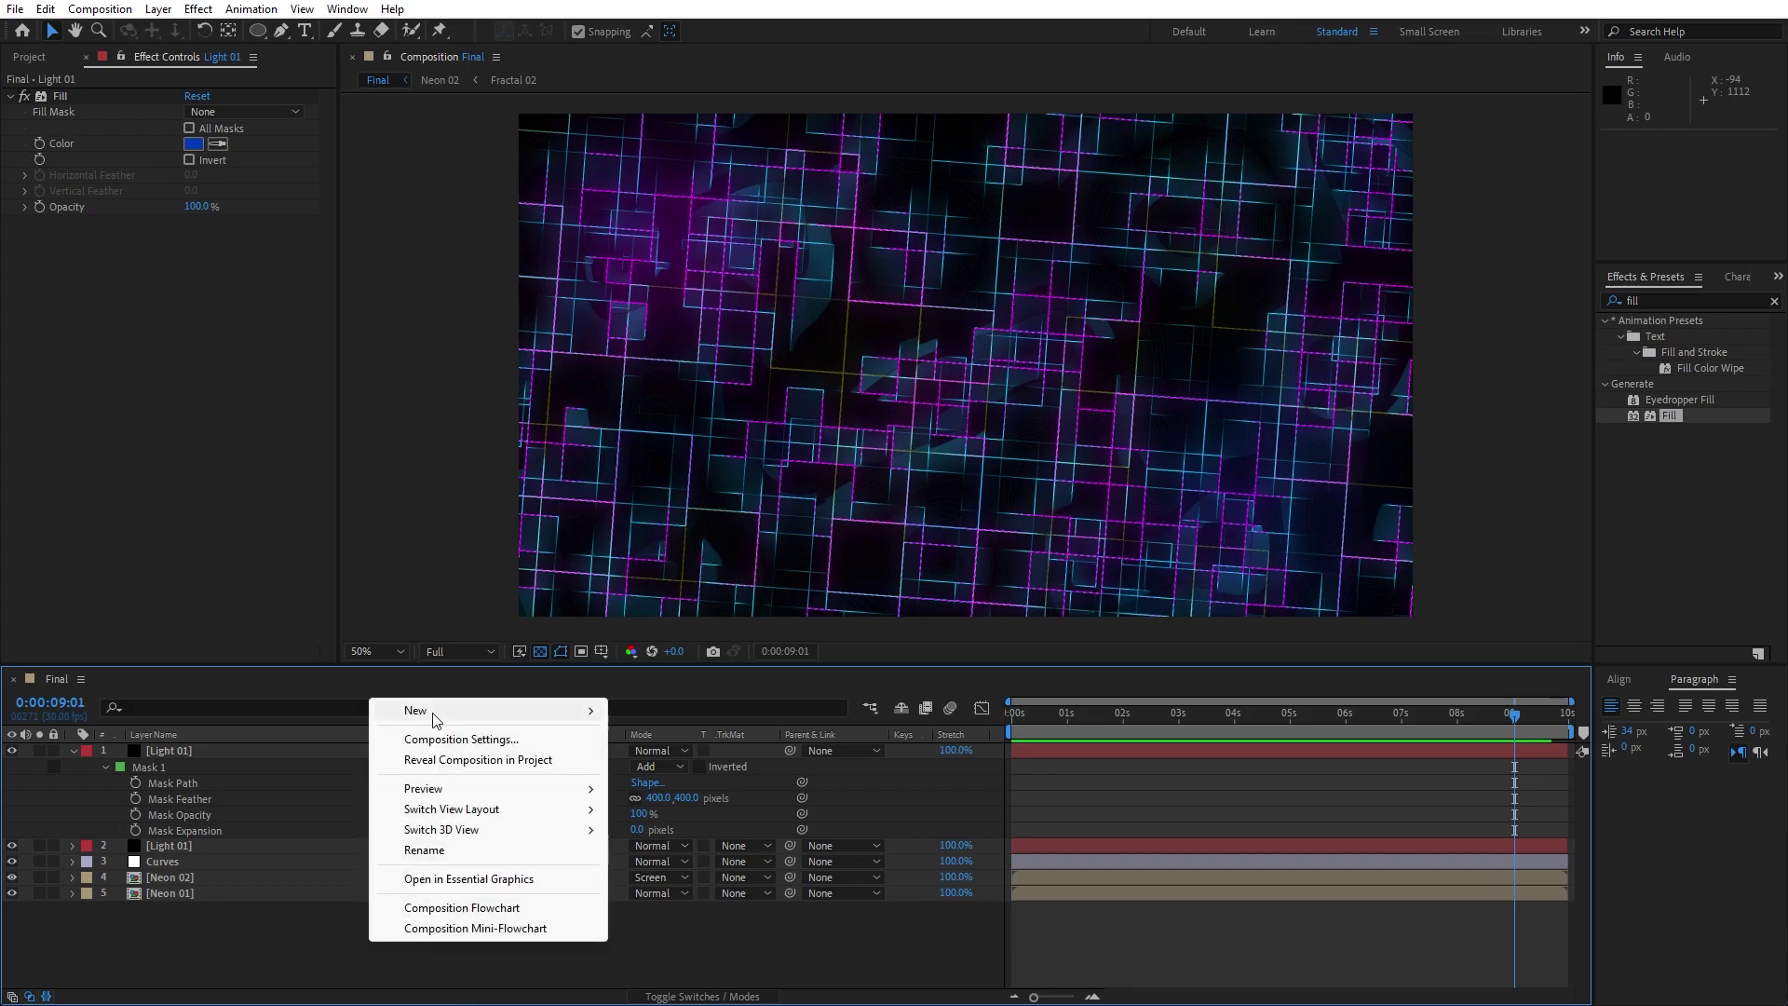
{"action": "mouse_move", "coordinate": [447, 715]}
{"action": "left_click", "coordinate": [700, 761]}
{"action": "type", "text": "Light 02"}
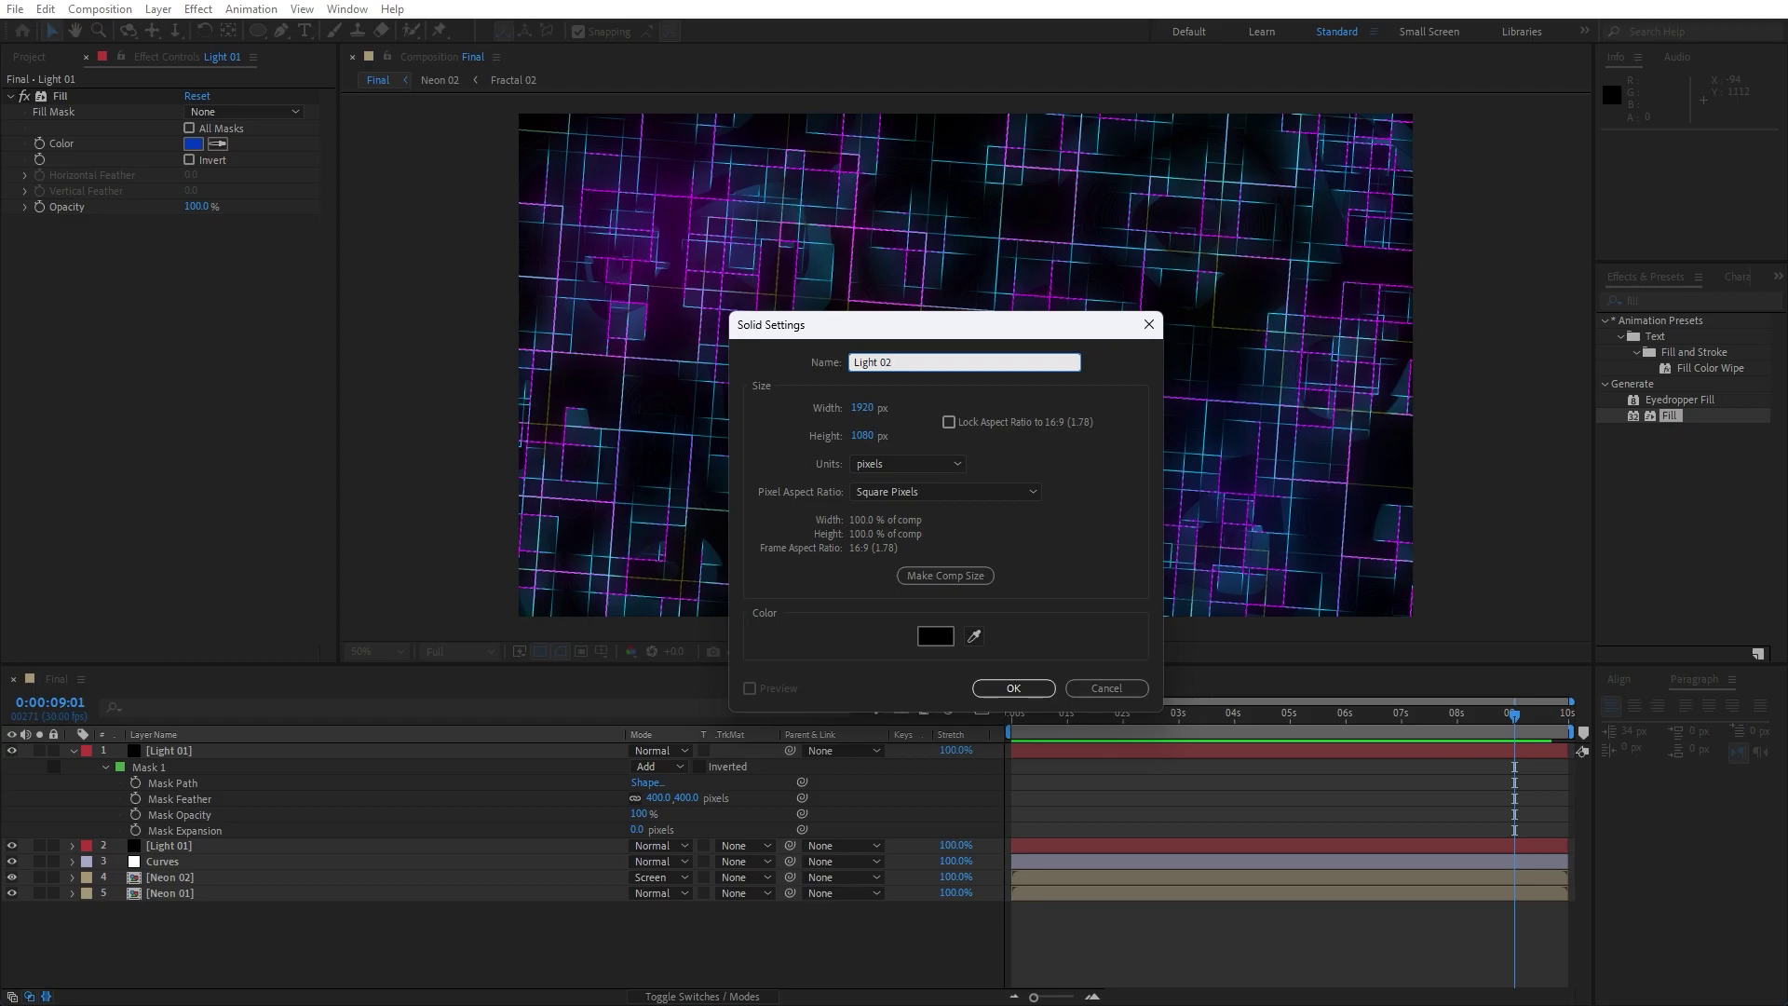
{"action": "key", "text": "Return"}
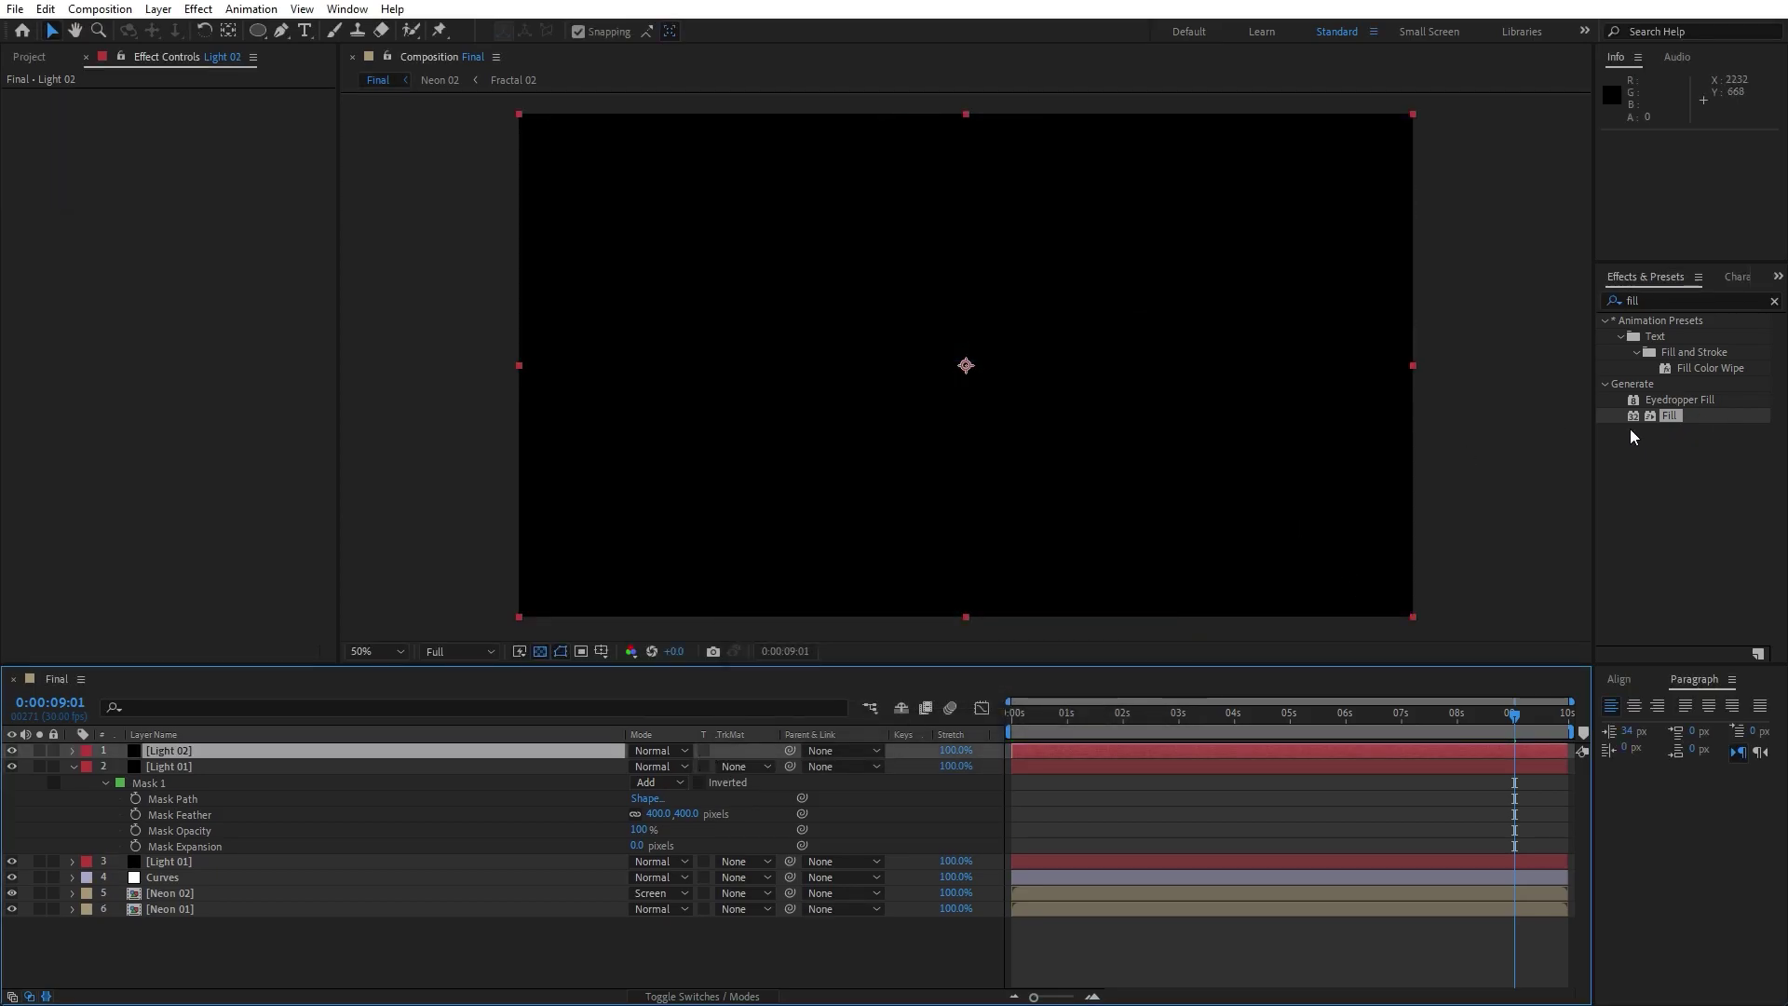
Apply the Fill effect to the Light 02 layer and set its color to black, 000000.
{"action": "left_click_drag", "start_coordinate": [1663, 417], "coordinate": [184, 755]}
{"action": "left_click", "coordinate": [73, 766]}
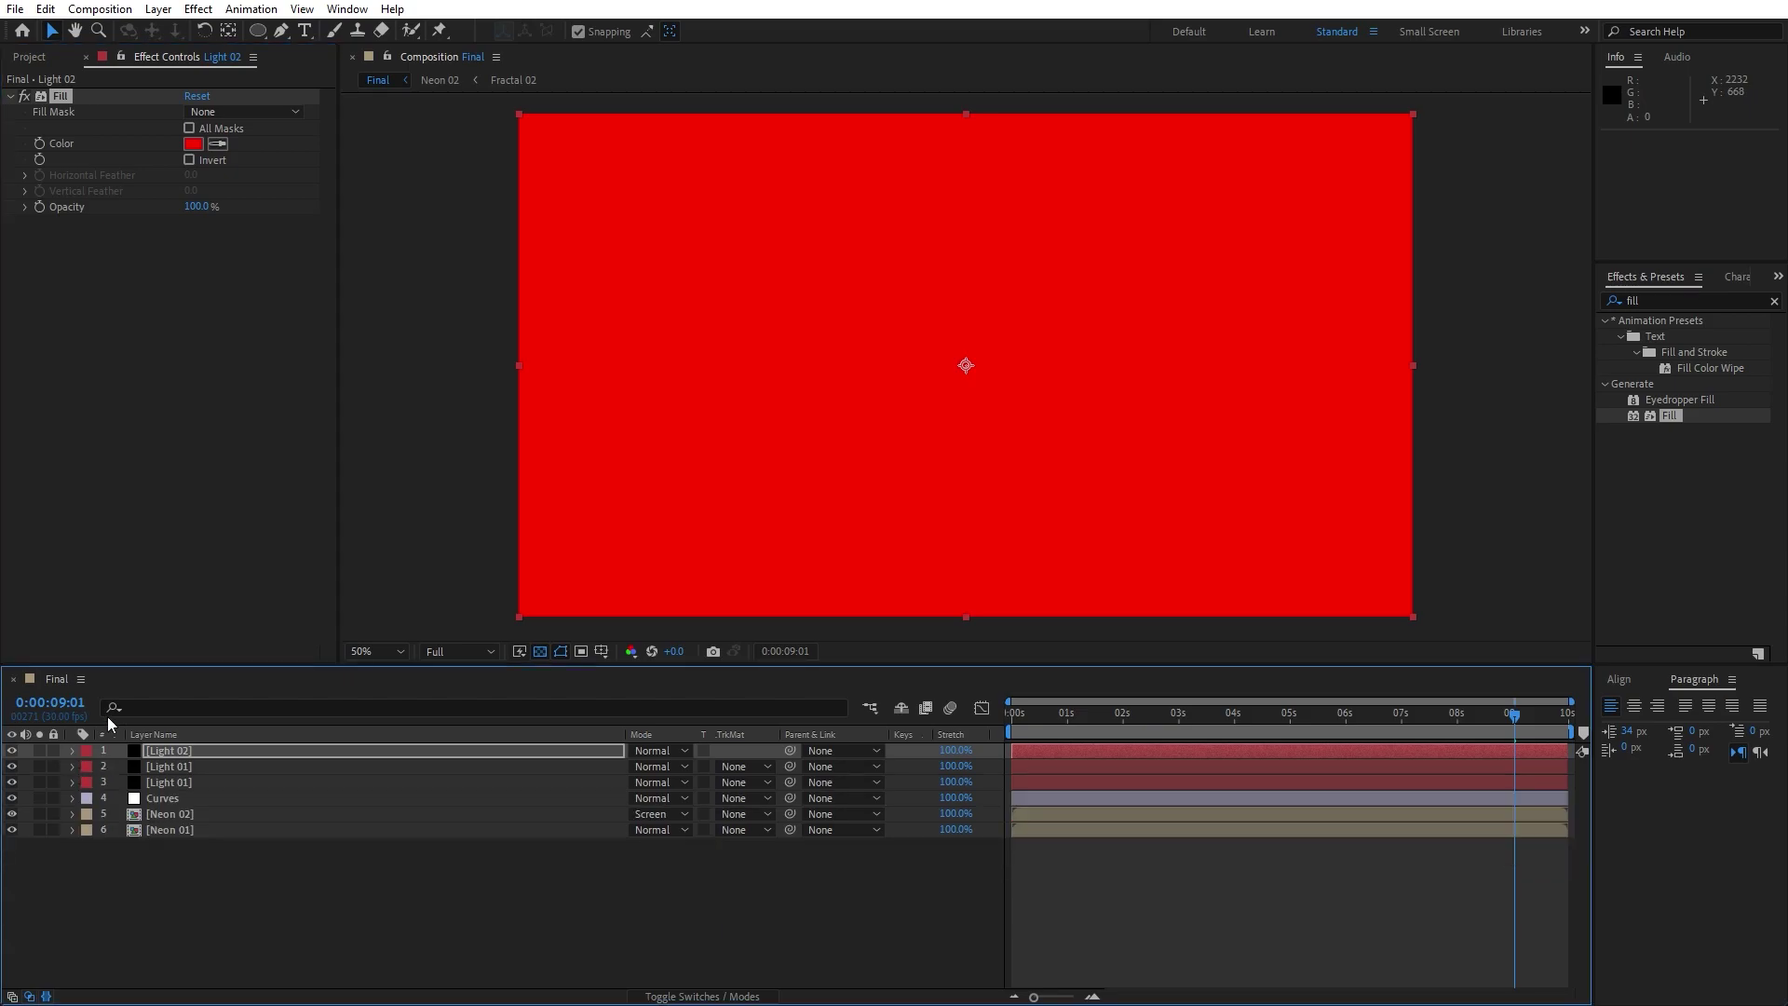
{"action": "left_click", "coordinate": [192, 146]}
{"action": "left_click_drag", "start_coordinate": [1214, 697], "coordinate": [618, 946]}
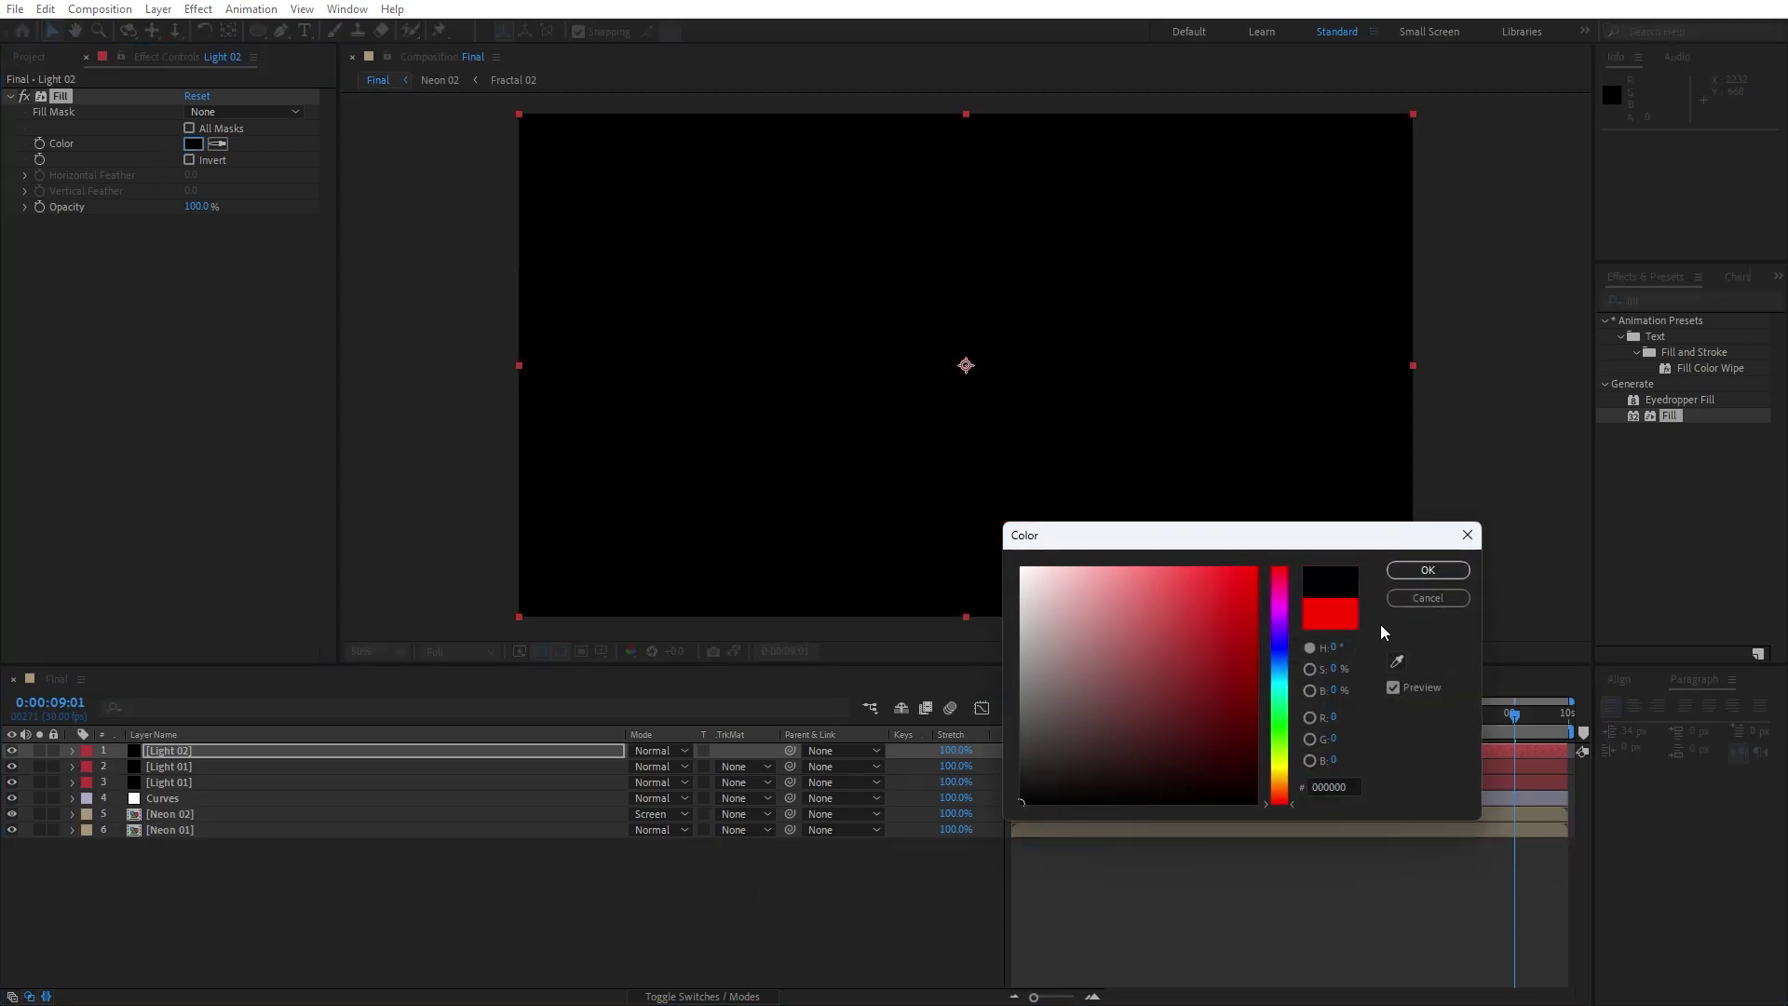
{"action": "left_click", "coordinate": [1427, 571]}
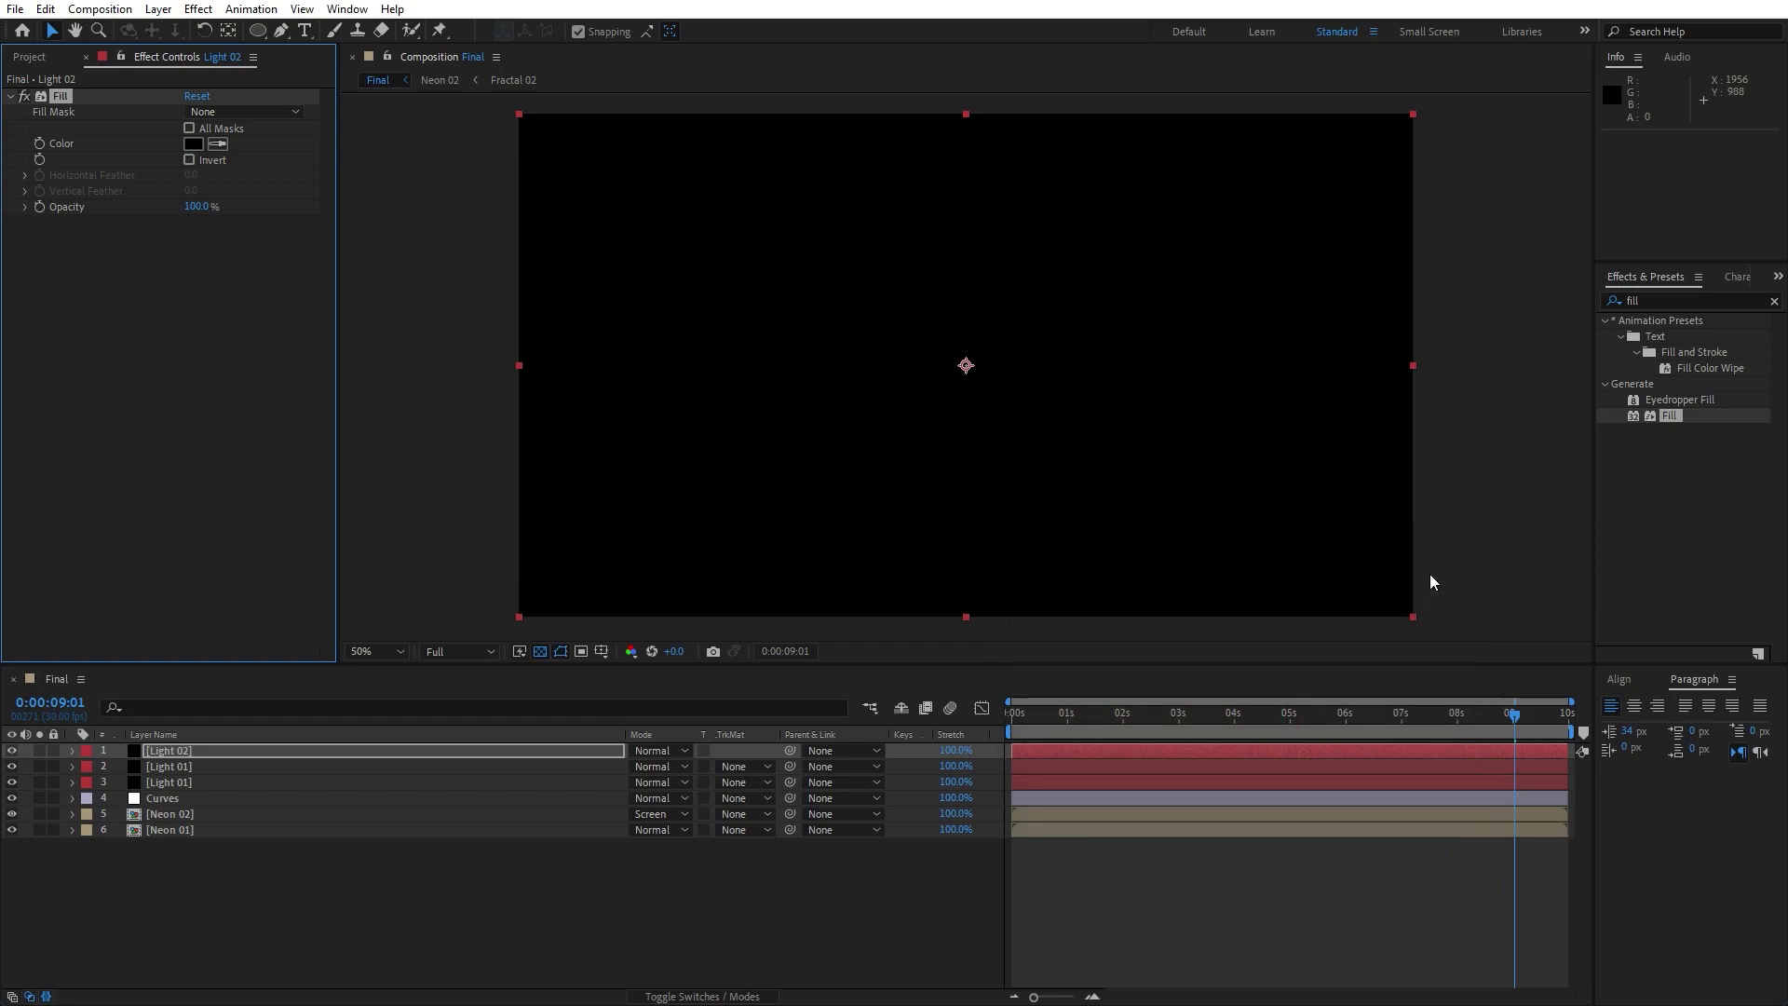
Find the CC Light Rays effect and apply it to the Light 02 layer.
{"action": "left_click", "coordinate": [1660, 300]}
{"action": "type", "text": "light r"}
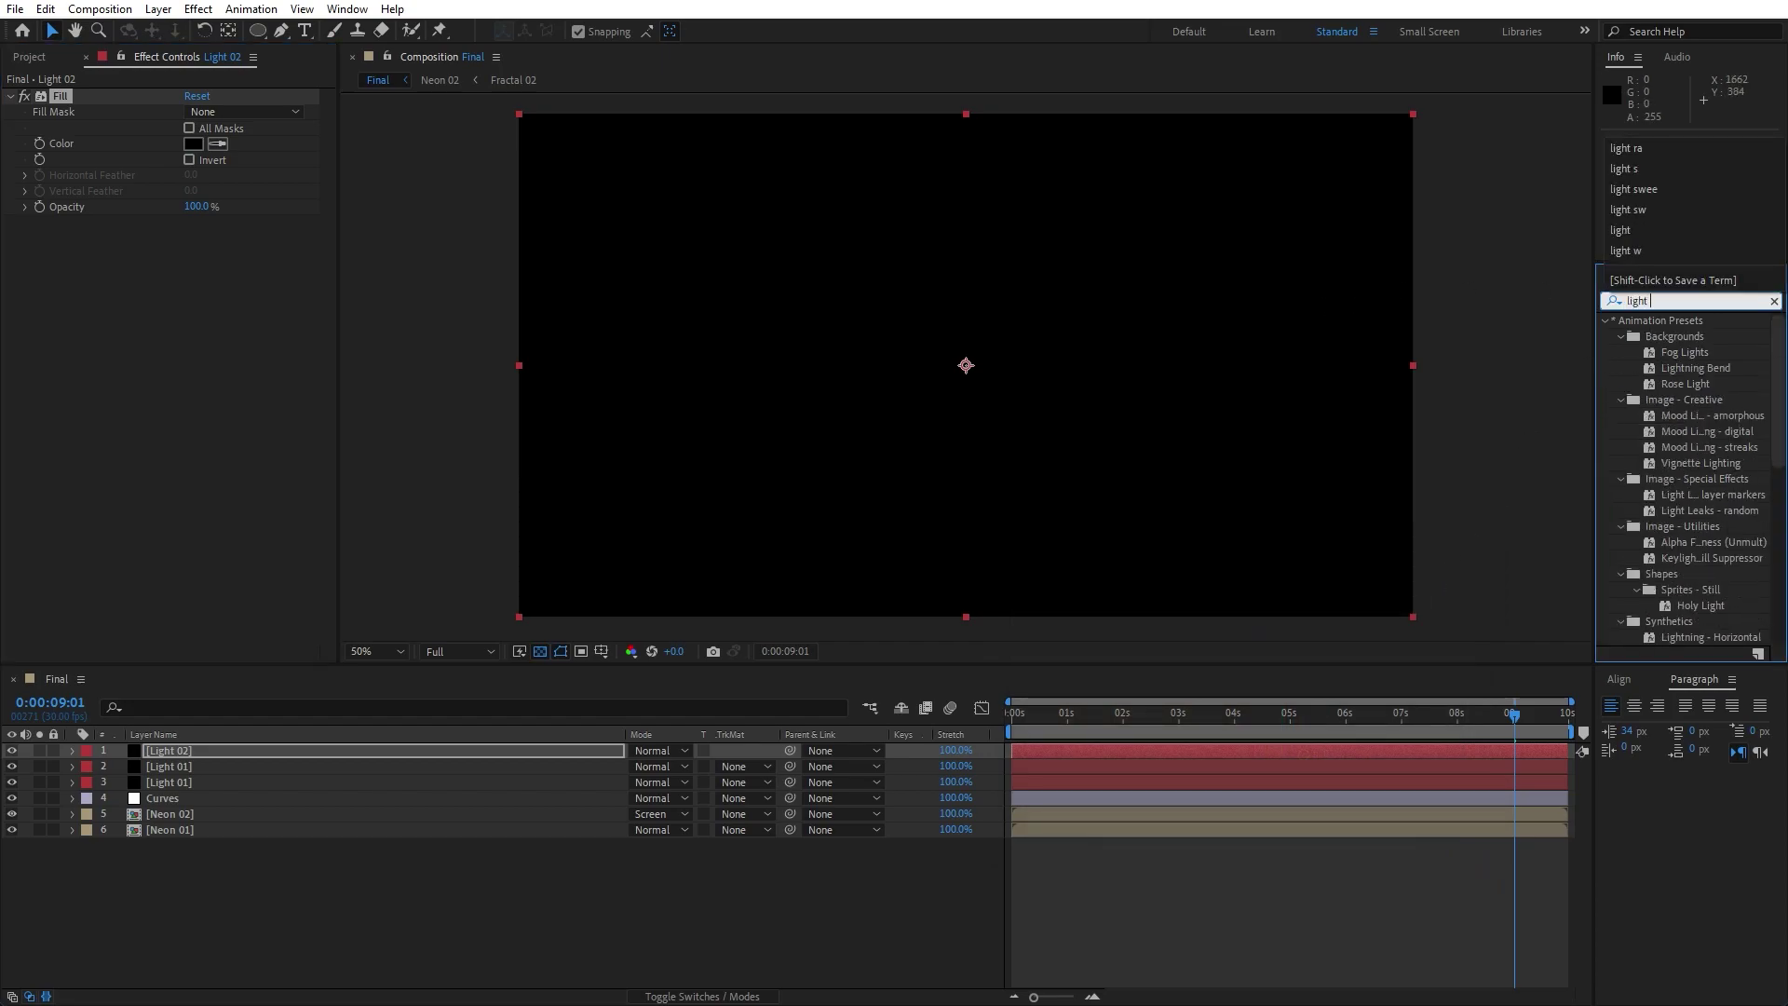
{"action": "mouse_move", "coordinate": [1707, 344]}
{"action": "left_mouse_down"}
{"action": "mouse_move", "coordinate": [247, 786]}
{"action": "mouse_move", "coordinate": [160, 749]}
{"action": "left_mouse_up"}
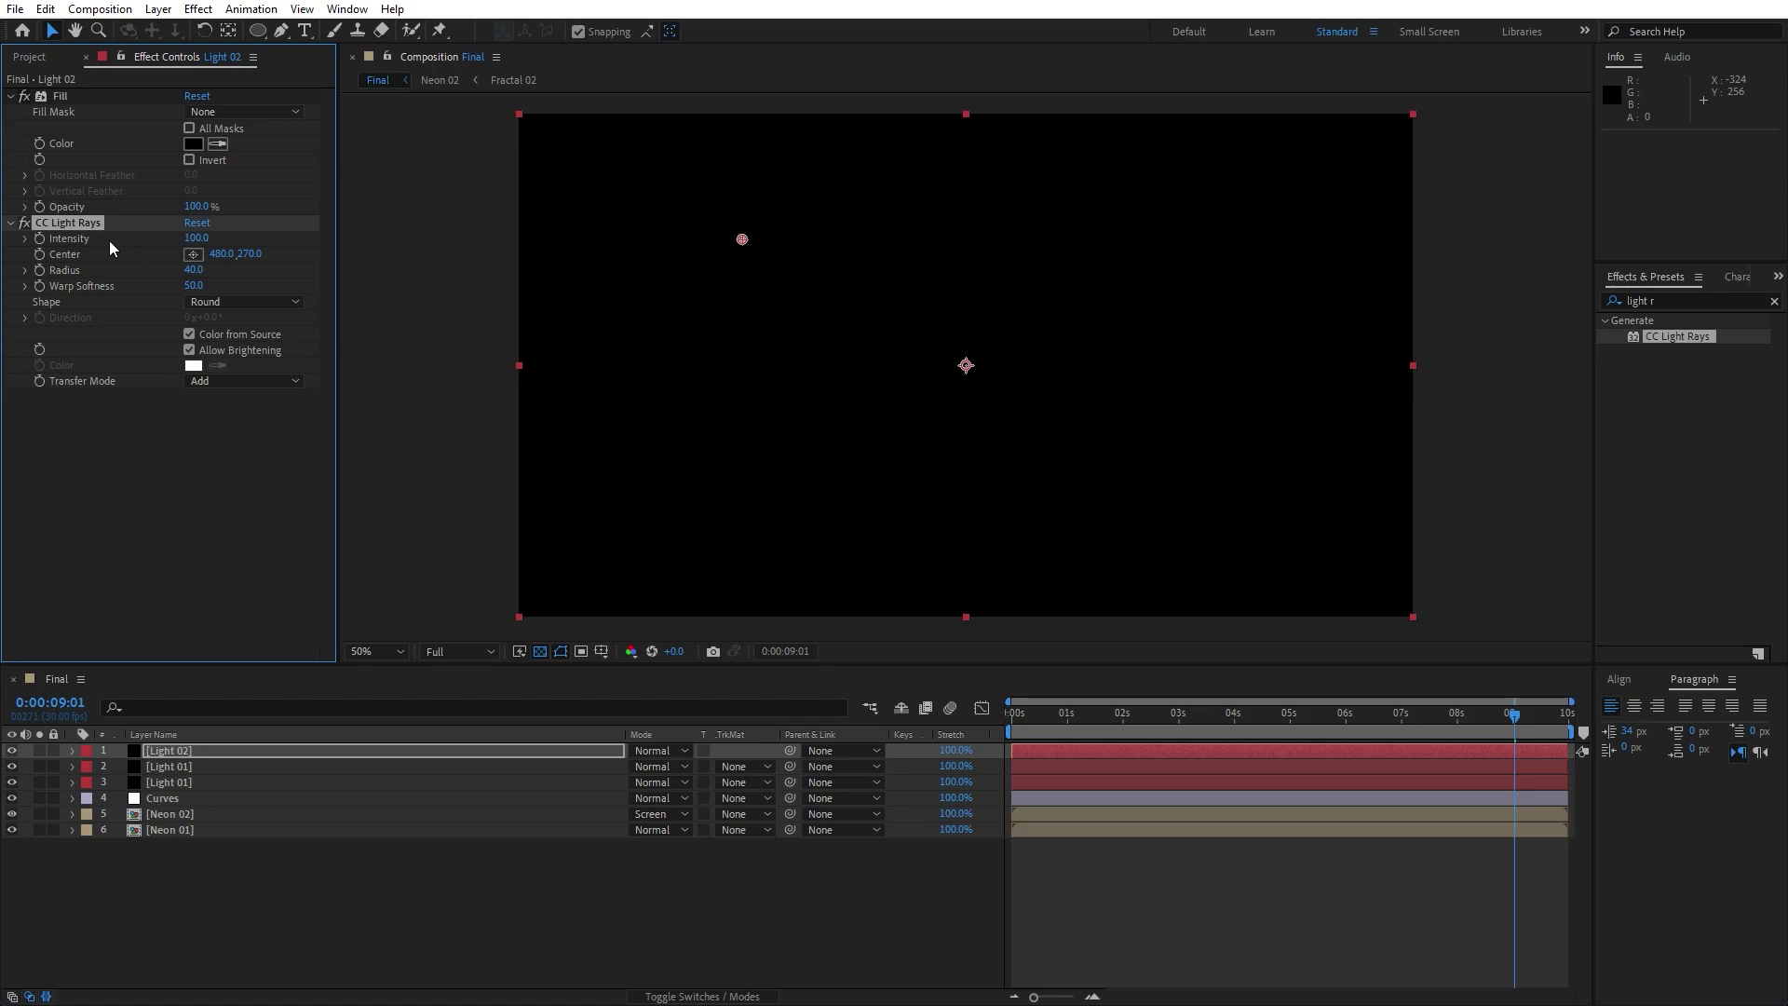
Apply Gaussian Blur with a Blurriness of 50 to Light 02 and set the layer's blending mode to Add.
{"action": "left_click", "coordinate": [1694, 299]}
{"action": "type", "text": "gauss"}
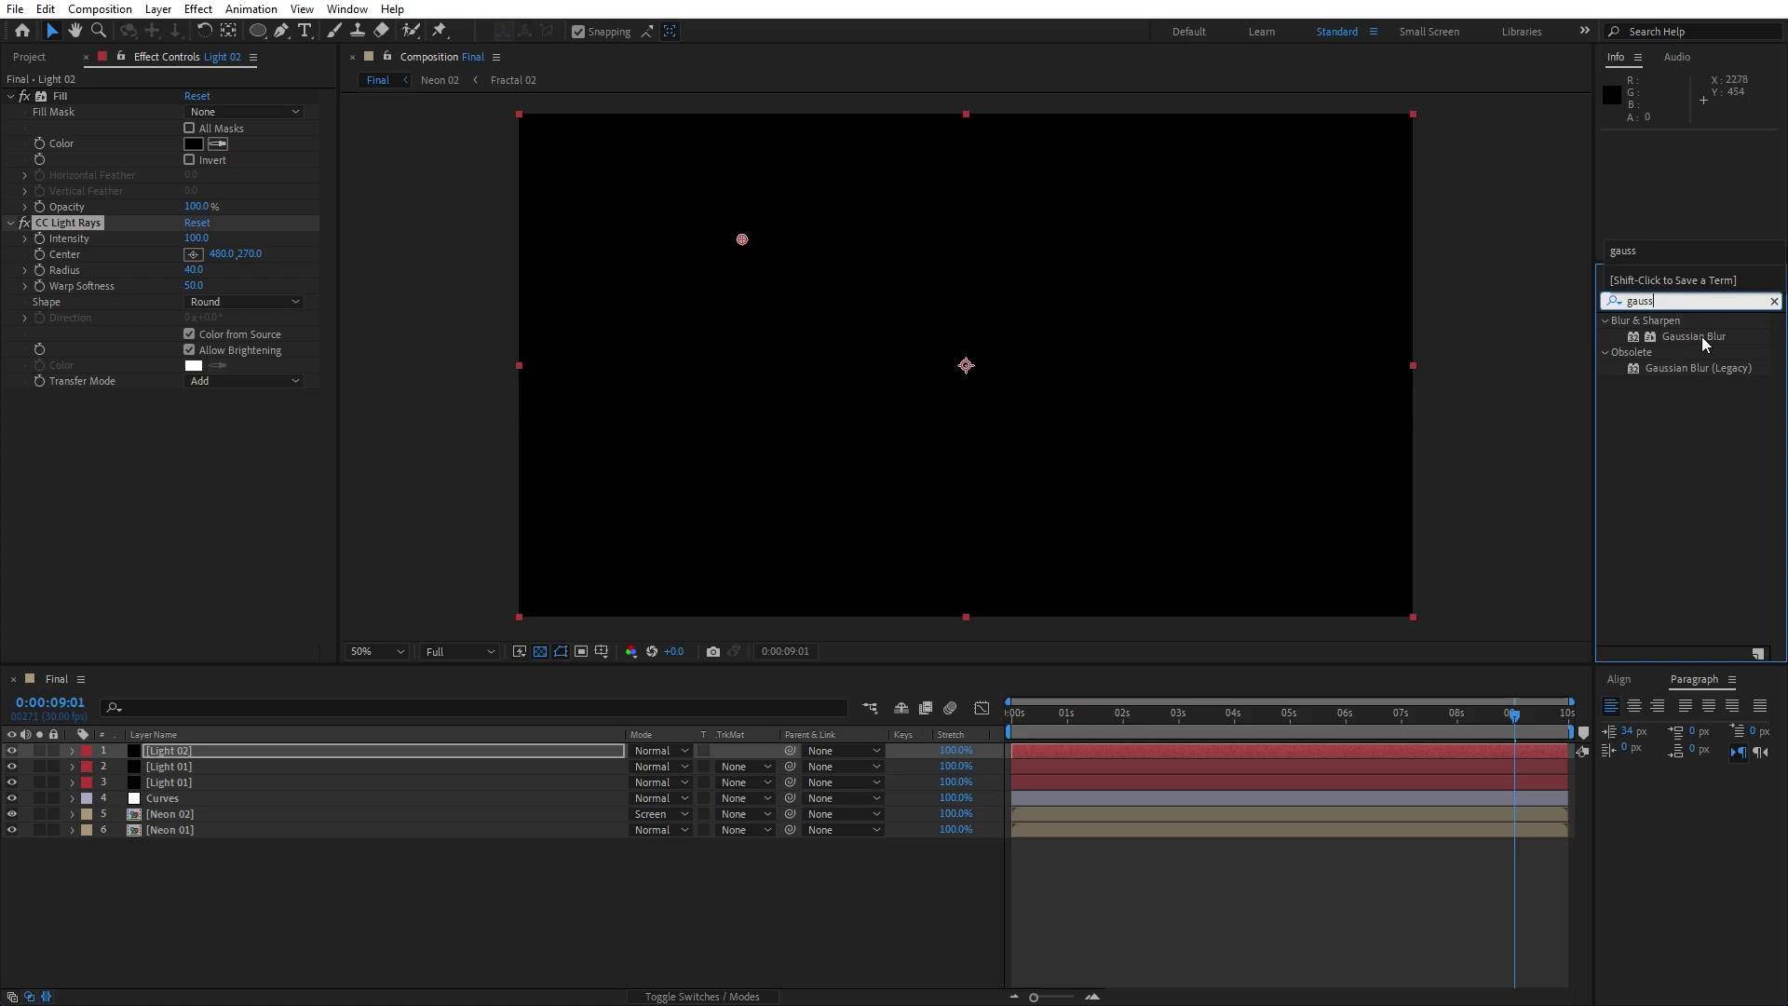
{"action": "left_click_drag", "start_coordinate": [1701, 337], "coordinate": [205, 758]}
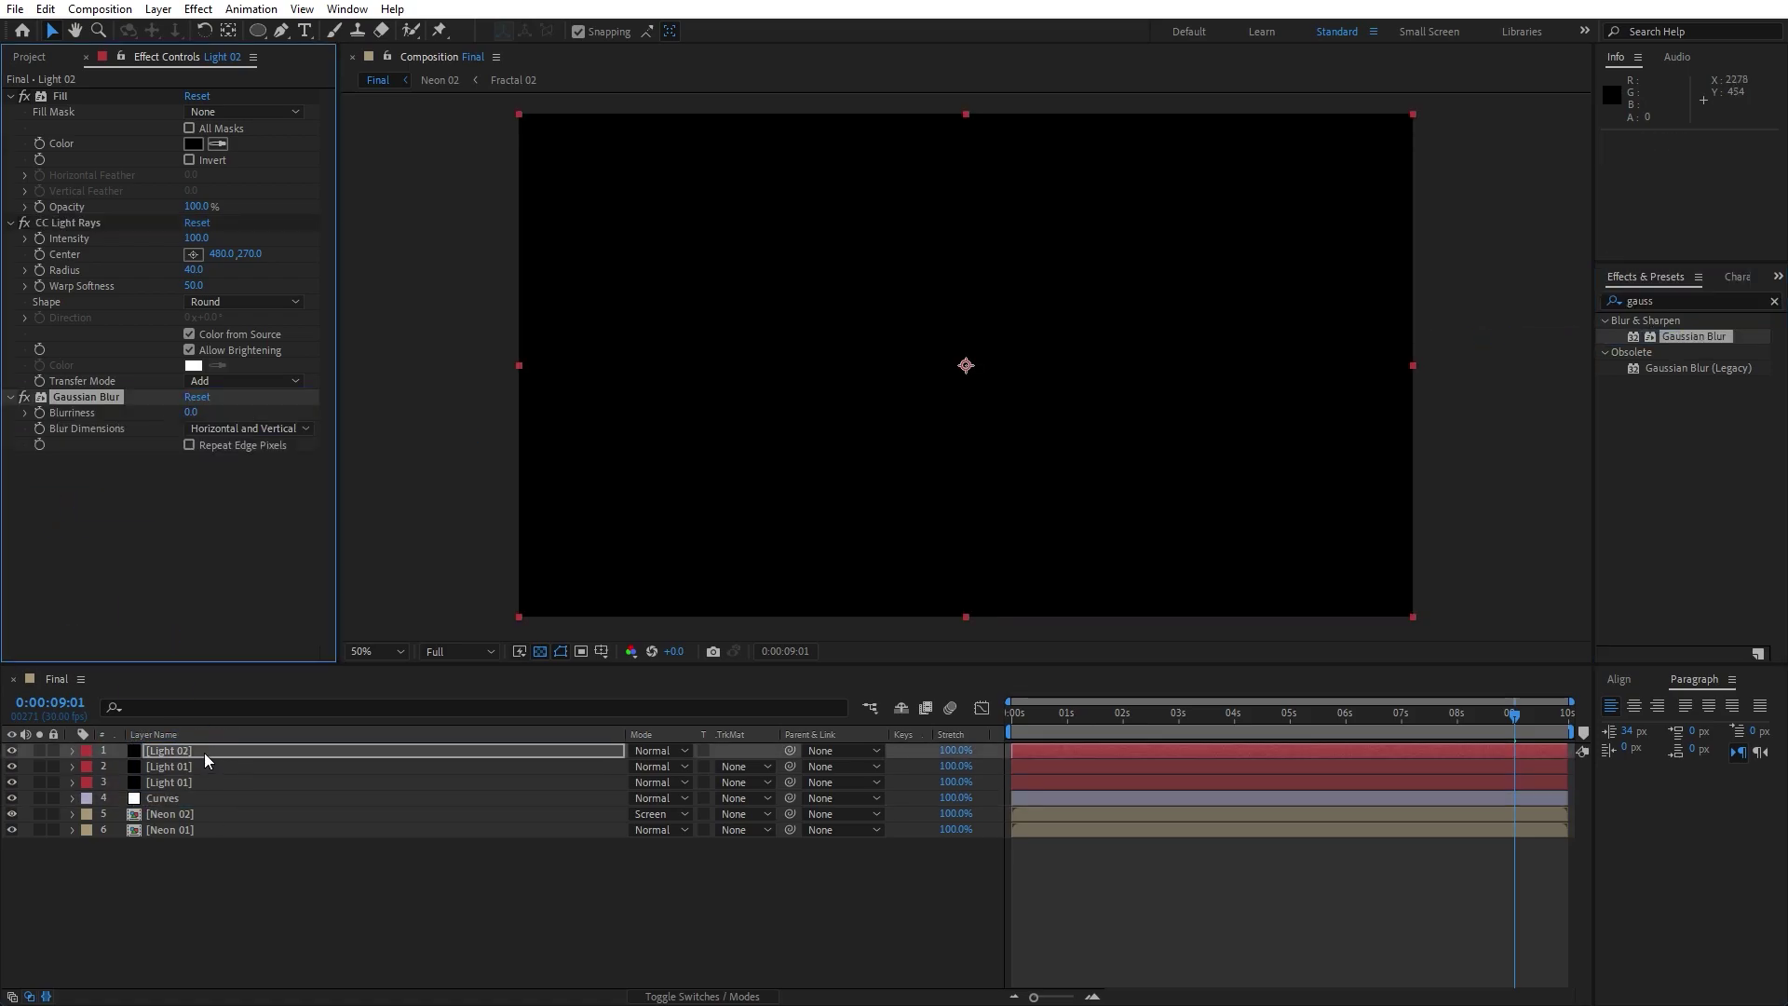
{"action": "left_click", "coordinate": [190, 414]}
{"action": "left_click", "coordinate": [222, 573]}
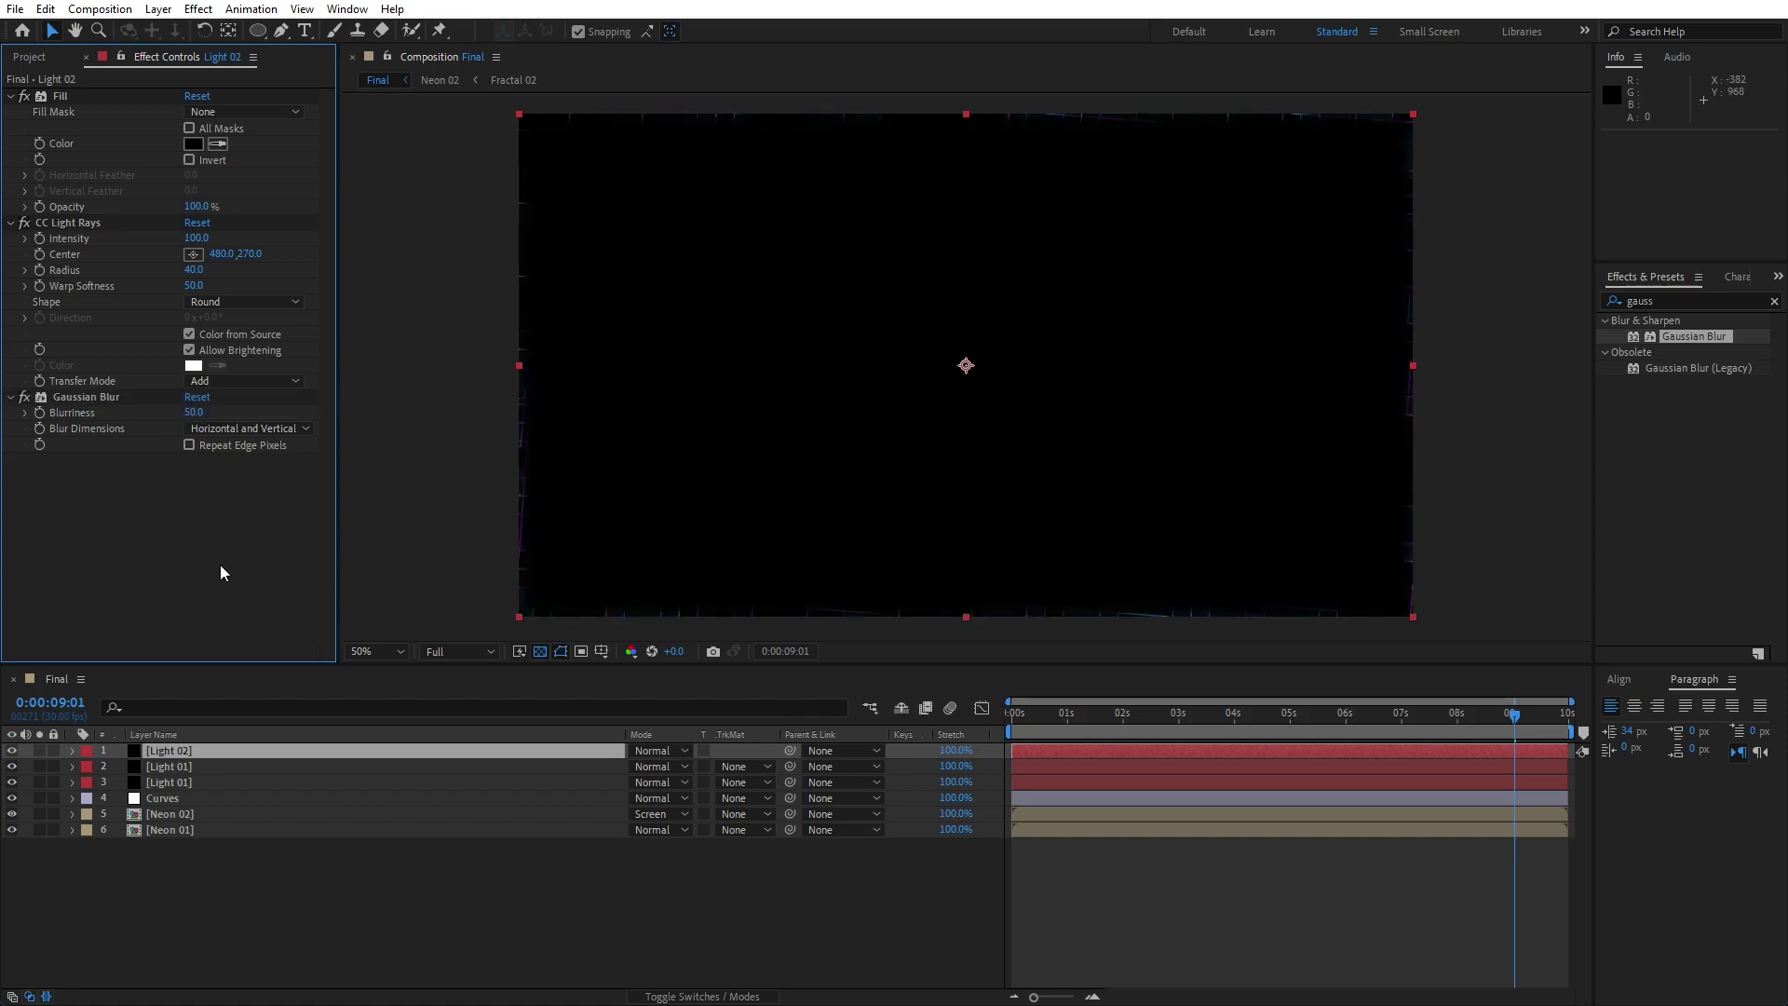
{"action": "left_click", "coordinate": [657, 753]}
{"action": "left_click", "coordinate": [722, 376]}
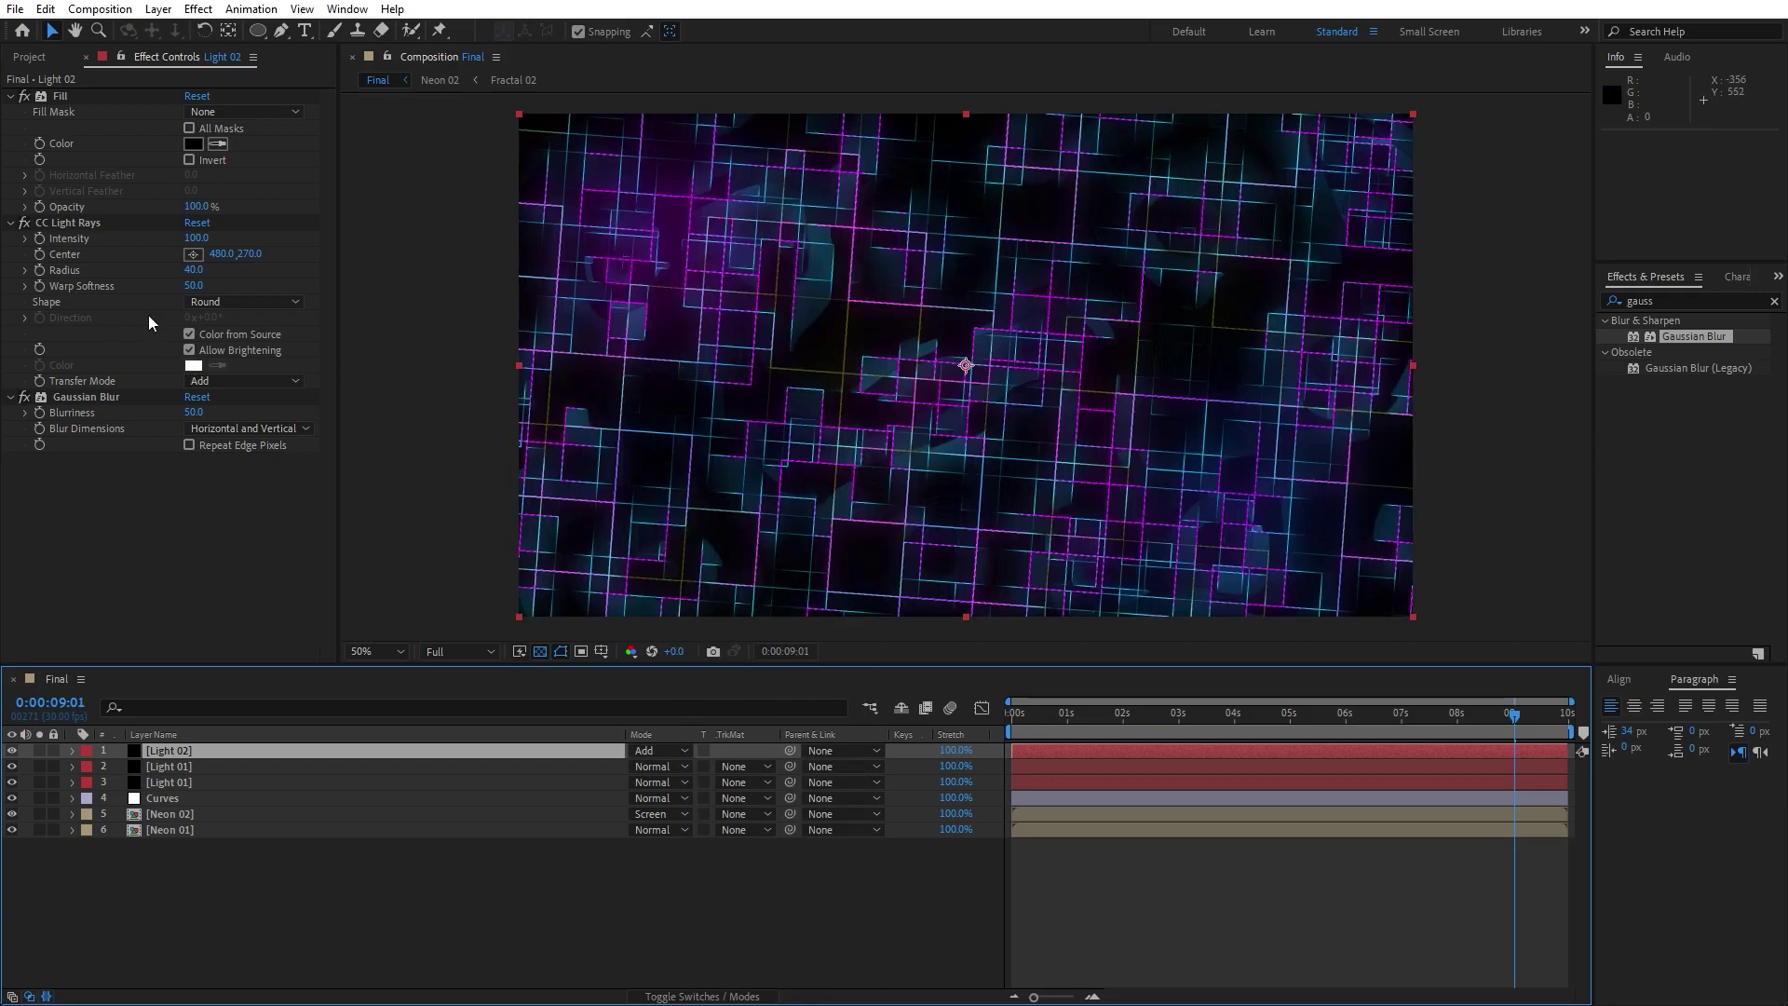
Disable Color from Source in Light 02's CC Light Rays effect and set the ray color to blue, 0054E0.
{"action": "left_click", "coordinate": [69, 222]}
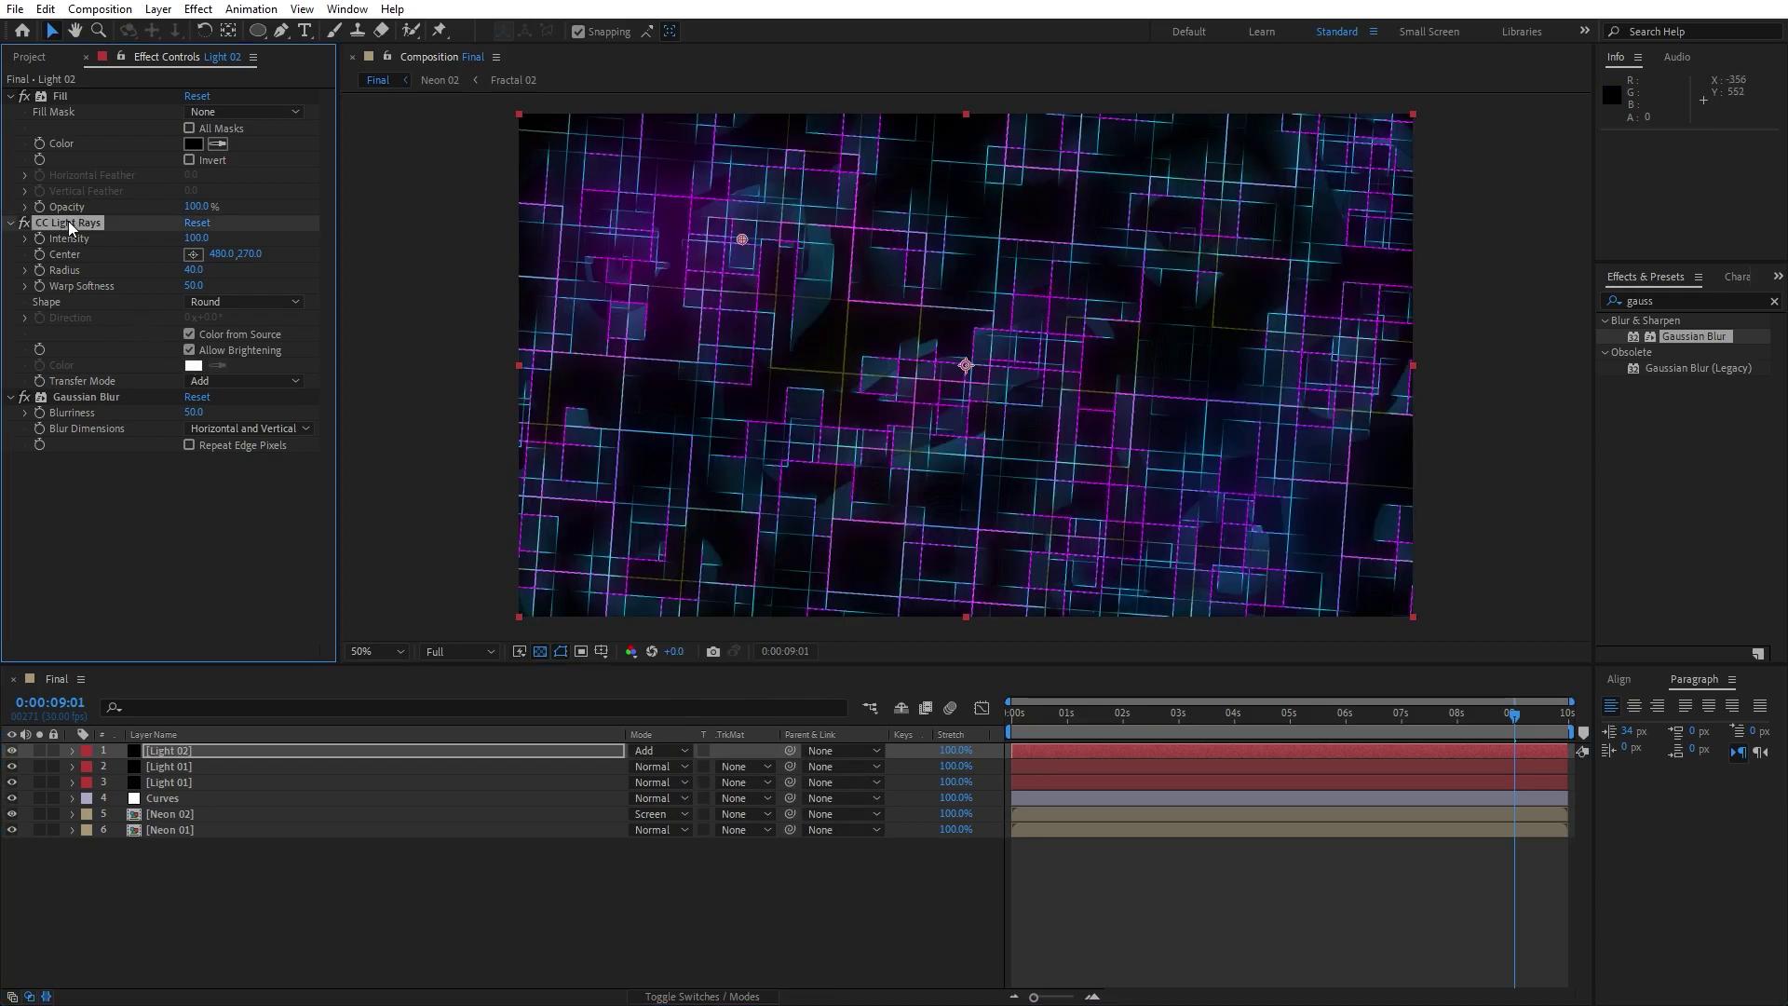
{"action": "left_click", "coordinate": [190, 334]}
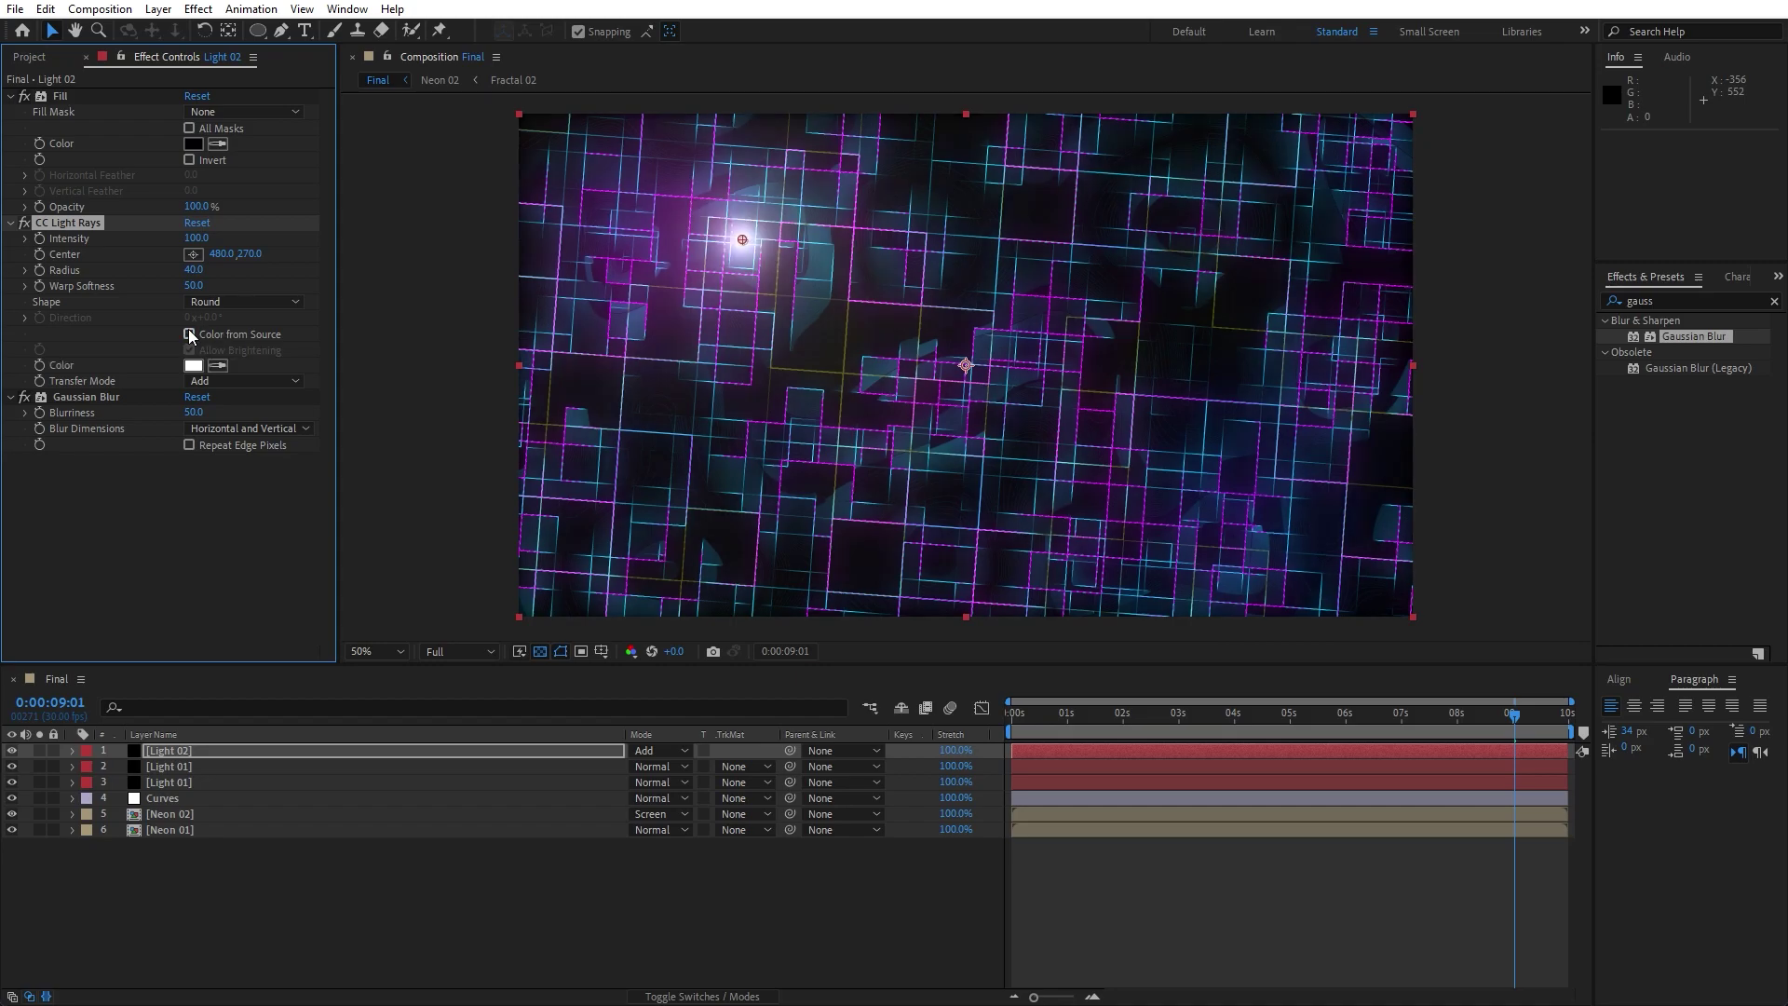
{"action": "left_click", "coordinate": [193, 365]}
{"action": "left_click", "coordinate": [1279, 683]}
{"action": "left_click_drag", "start_coordinate": [1279, 683], "coordinate": [1272, 594]}
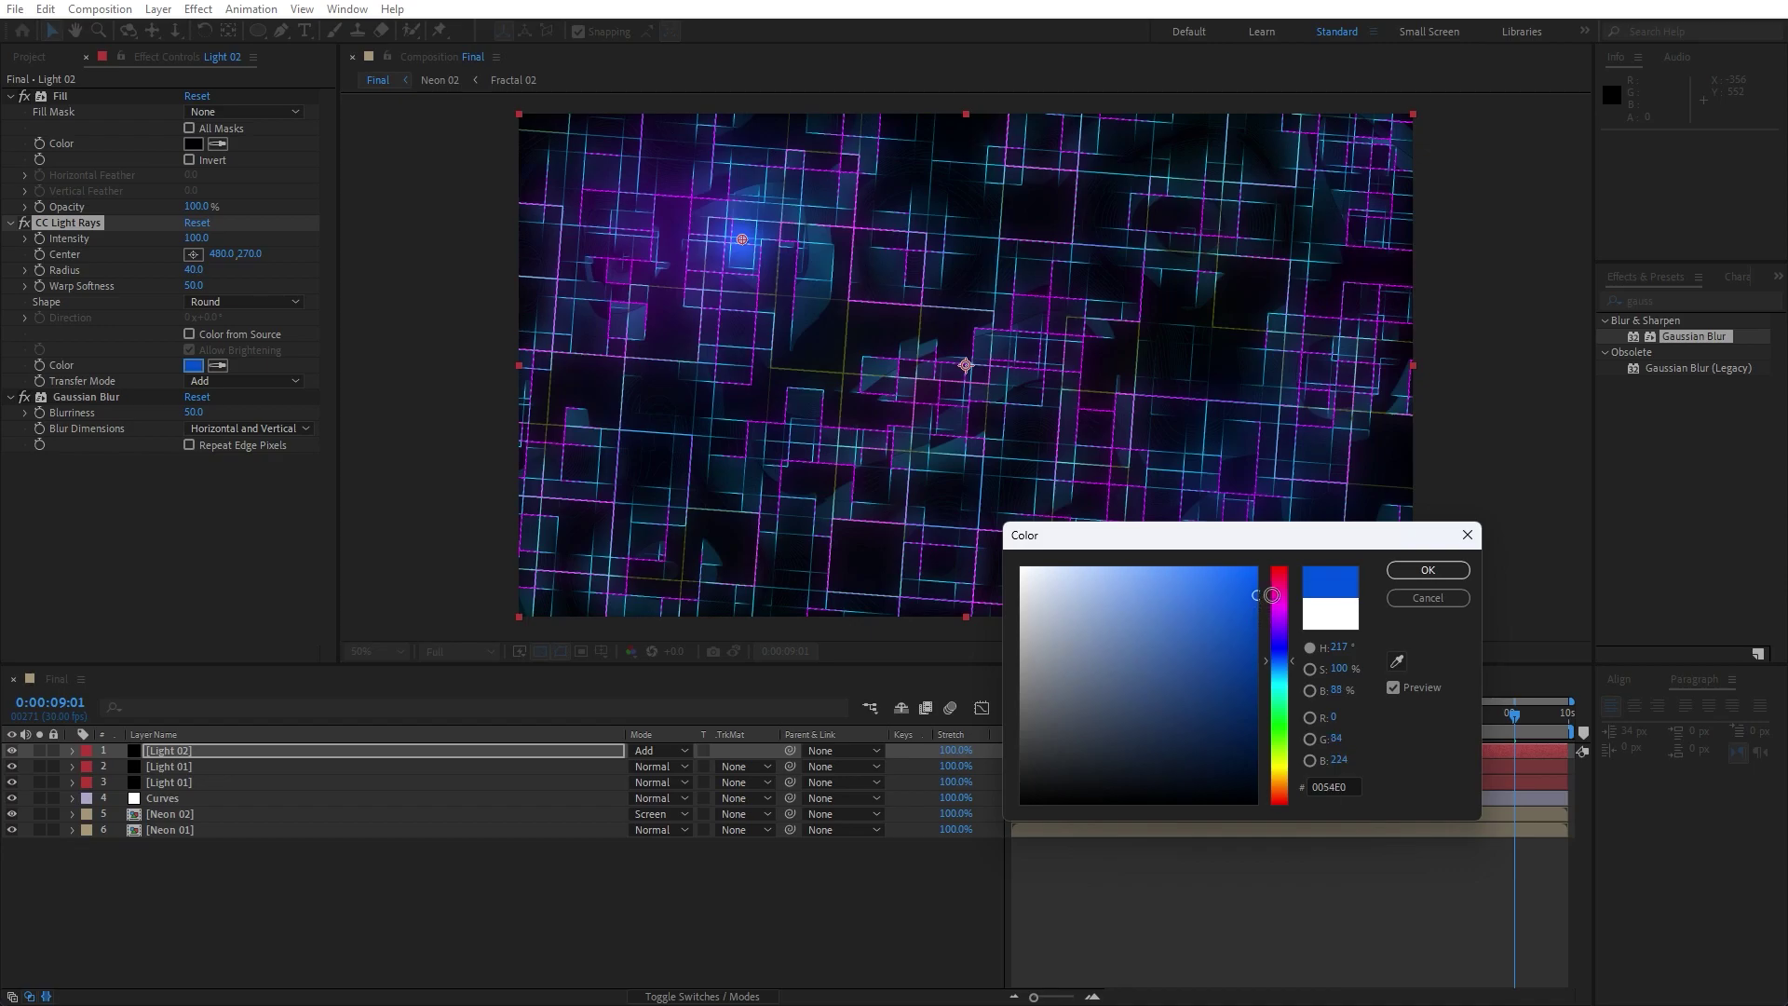
{"action": "left_click", "coordinate": [1429, 571]}
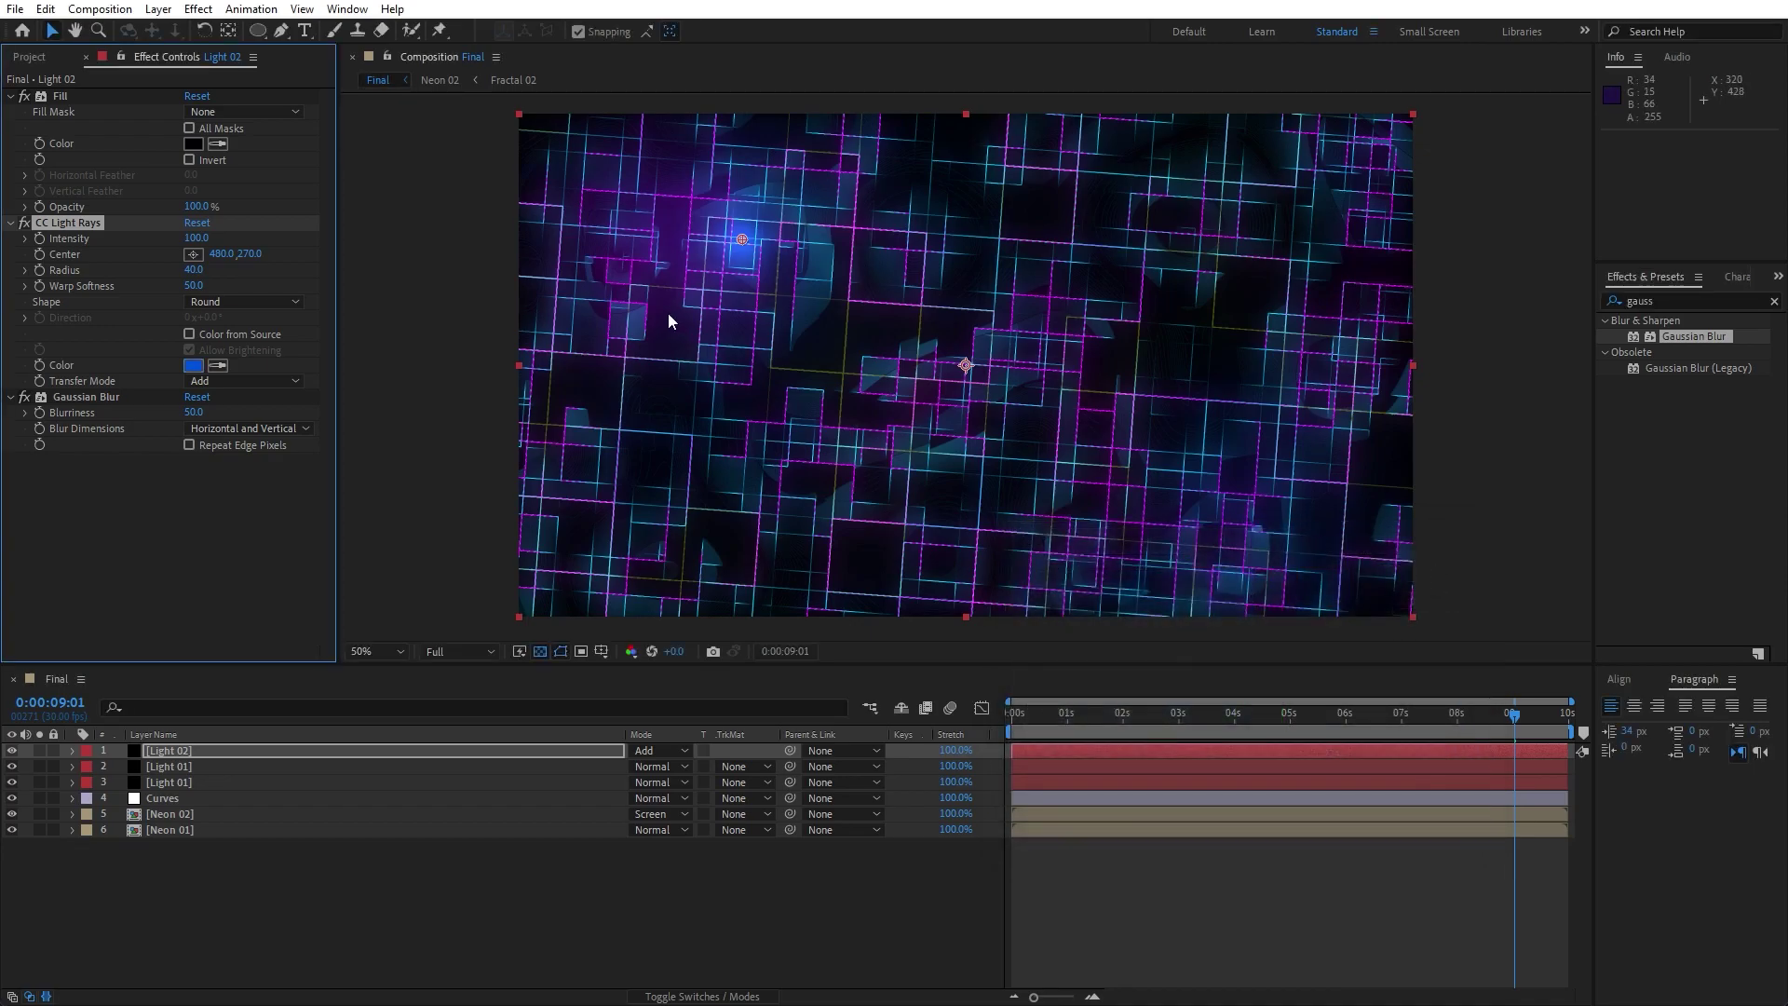
Set the CC Light Rays Intensity to 200 on Light 02.
{"action": "left_click_drag", "start_coordinate": [196, 242], "coordinate": [281, 254]}
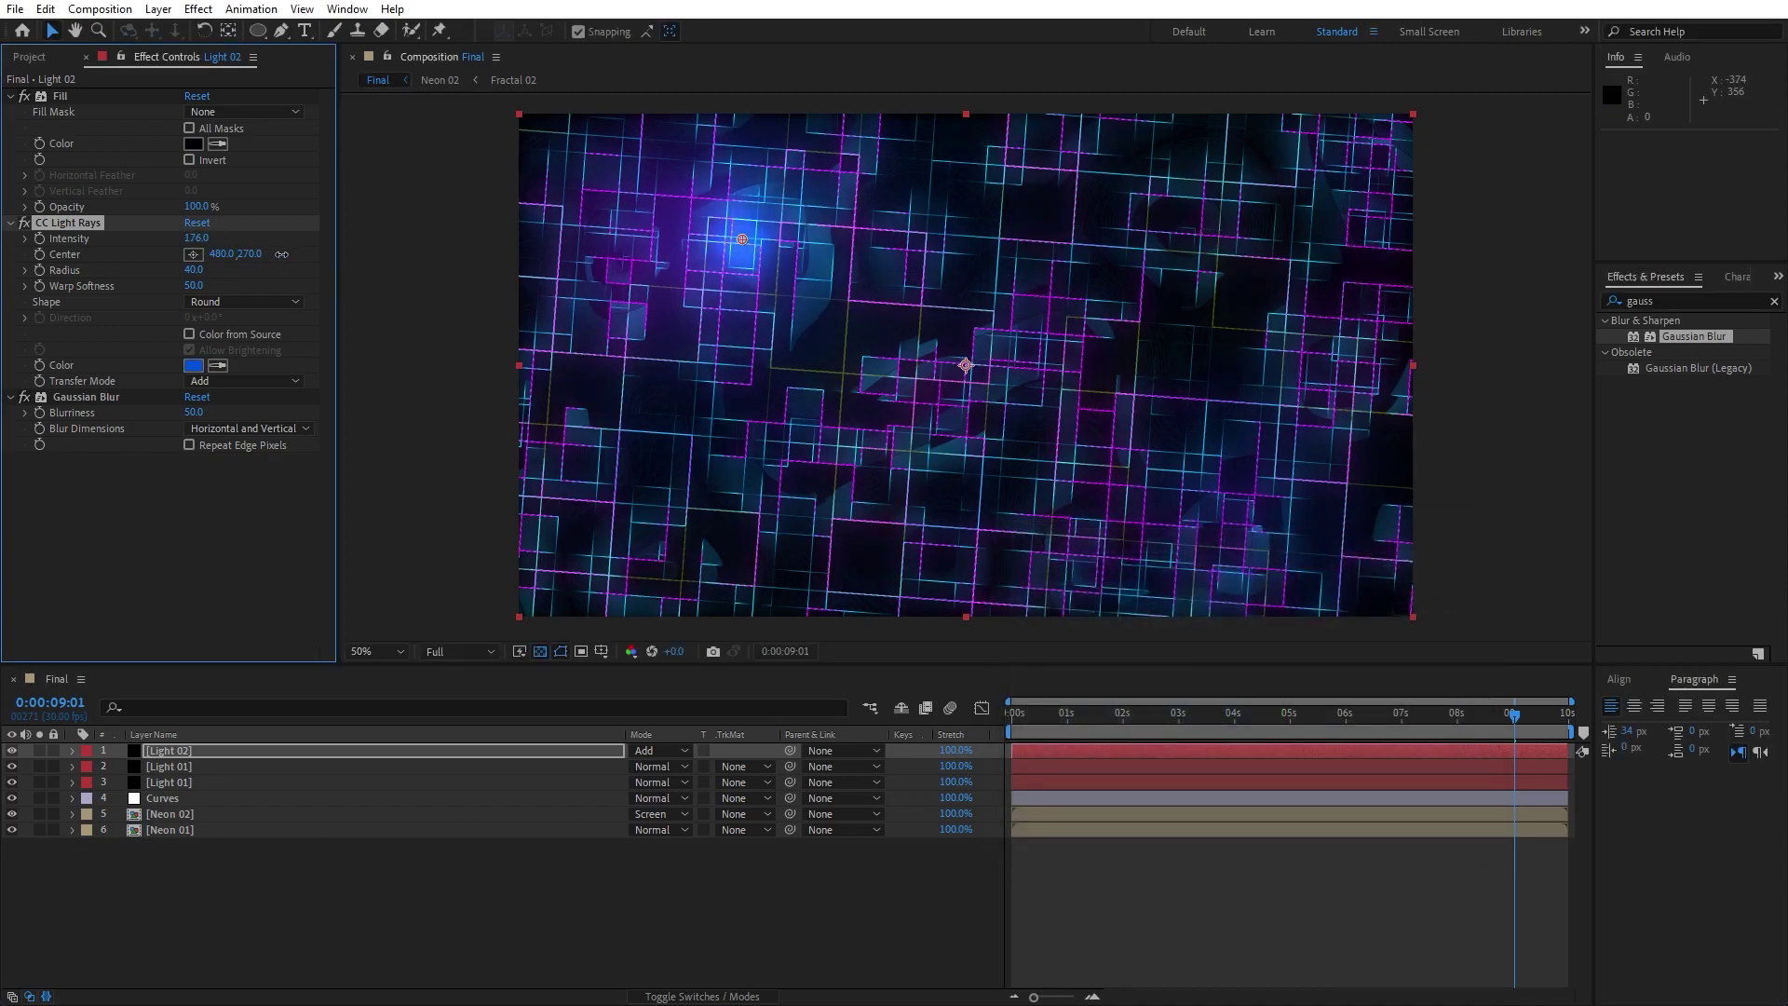
{"action": "left_click", "coordinate": [197, 238]}
{"action": "type", "text": "200"}
{"action": "left_click", "coordinate": [174, 532]}
Set the CC Light Rays Radius to 40 and Warp Softness to 98.
{"action": "left_click_drag", "start_coordinate": [193, 269], "coordinate": [252, 287]}
{"action": "left_click", "coordinate": [194, 269]}
{"action": "type", "text": "40"}
{"action": "left_click", "coordinate": [200, 583]}
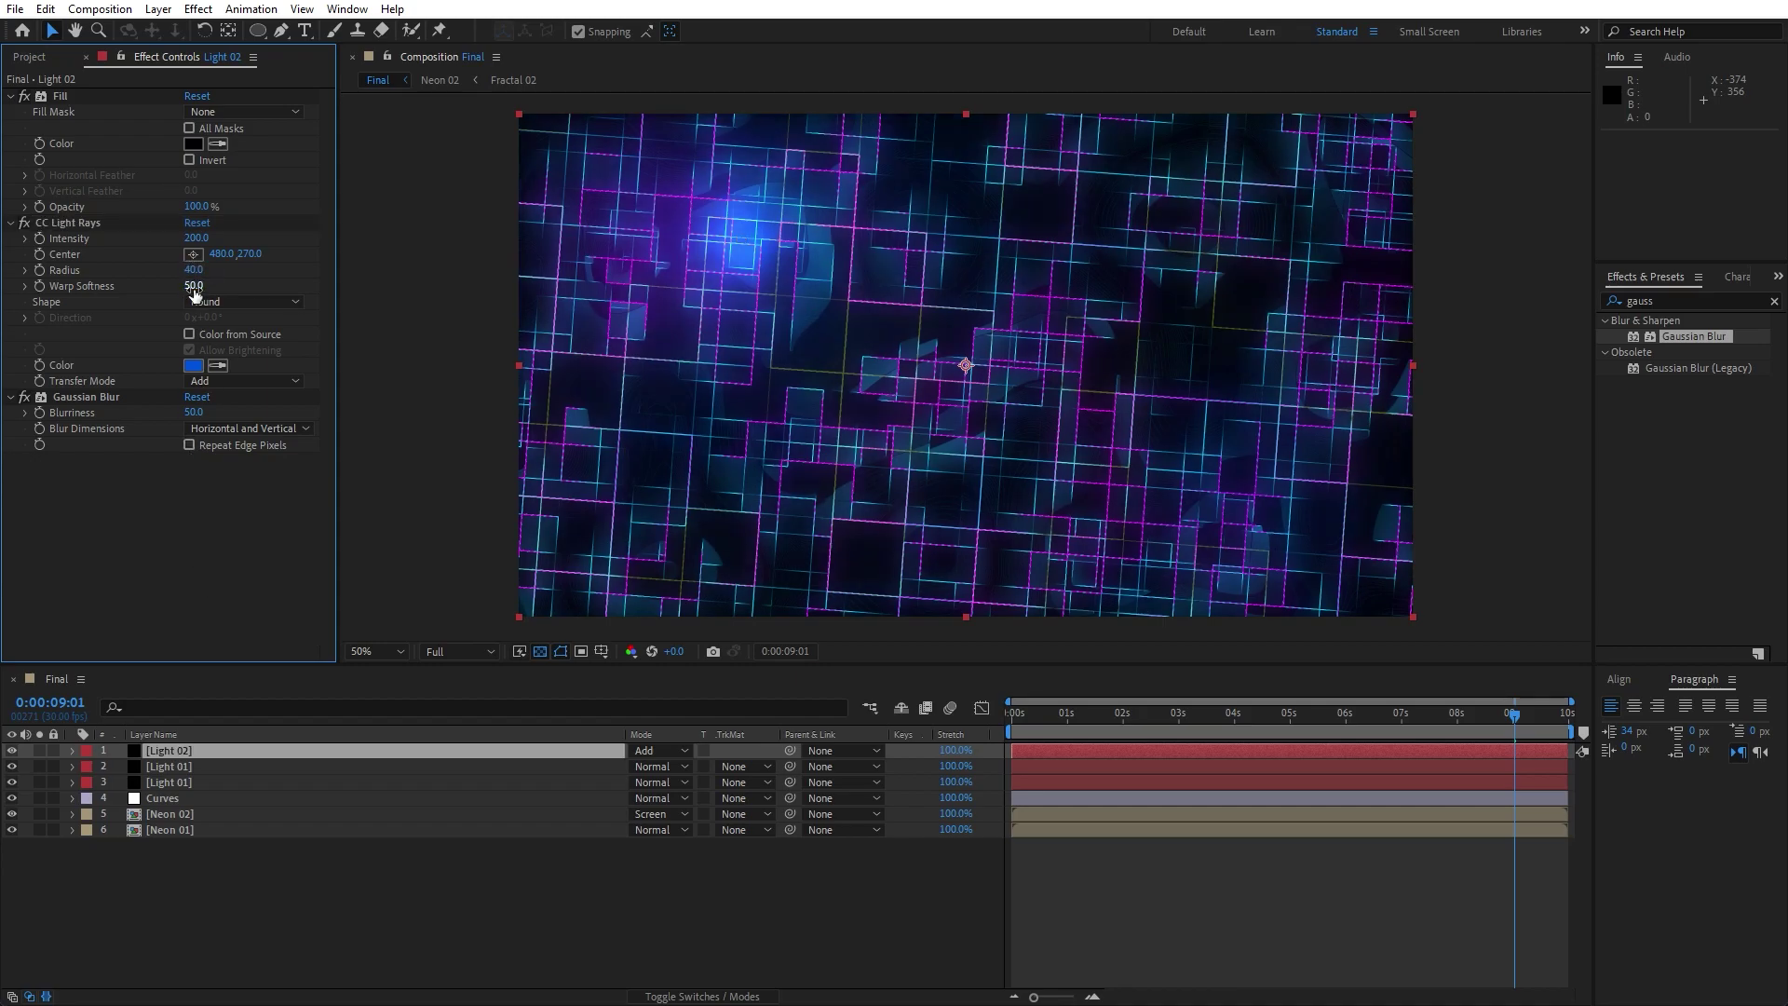
{"action": "left_click_drag", "start_coordinate": [194, 286], "coordinate": [252, 308]}
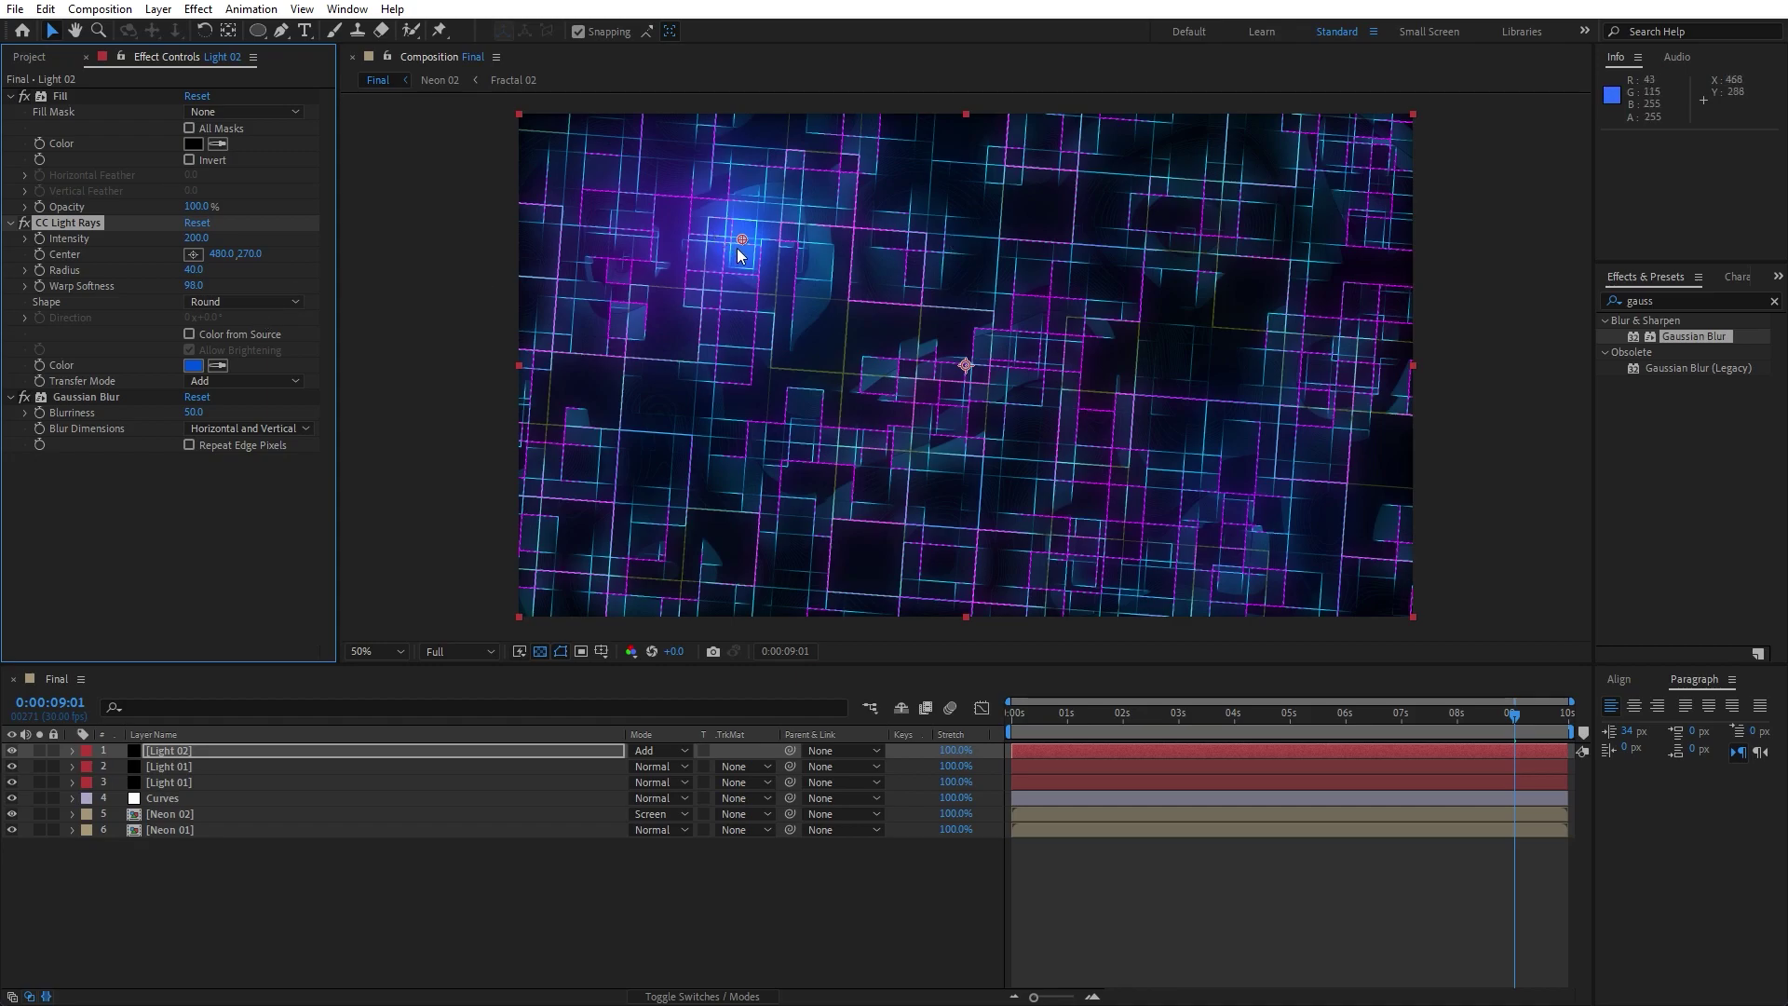
Move the light rays' center to 262, 168 and set the Light 02 layer's Opacity to 70%.
{"action": "left_click_drag", "start_coordinate": [743, 244], "coordinate": [641, 191]}
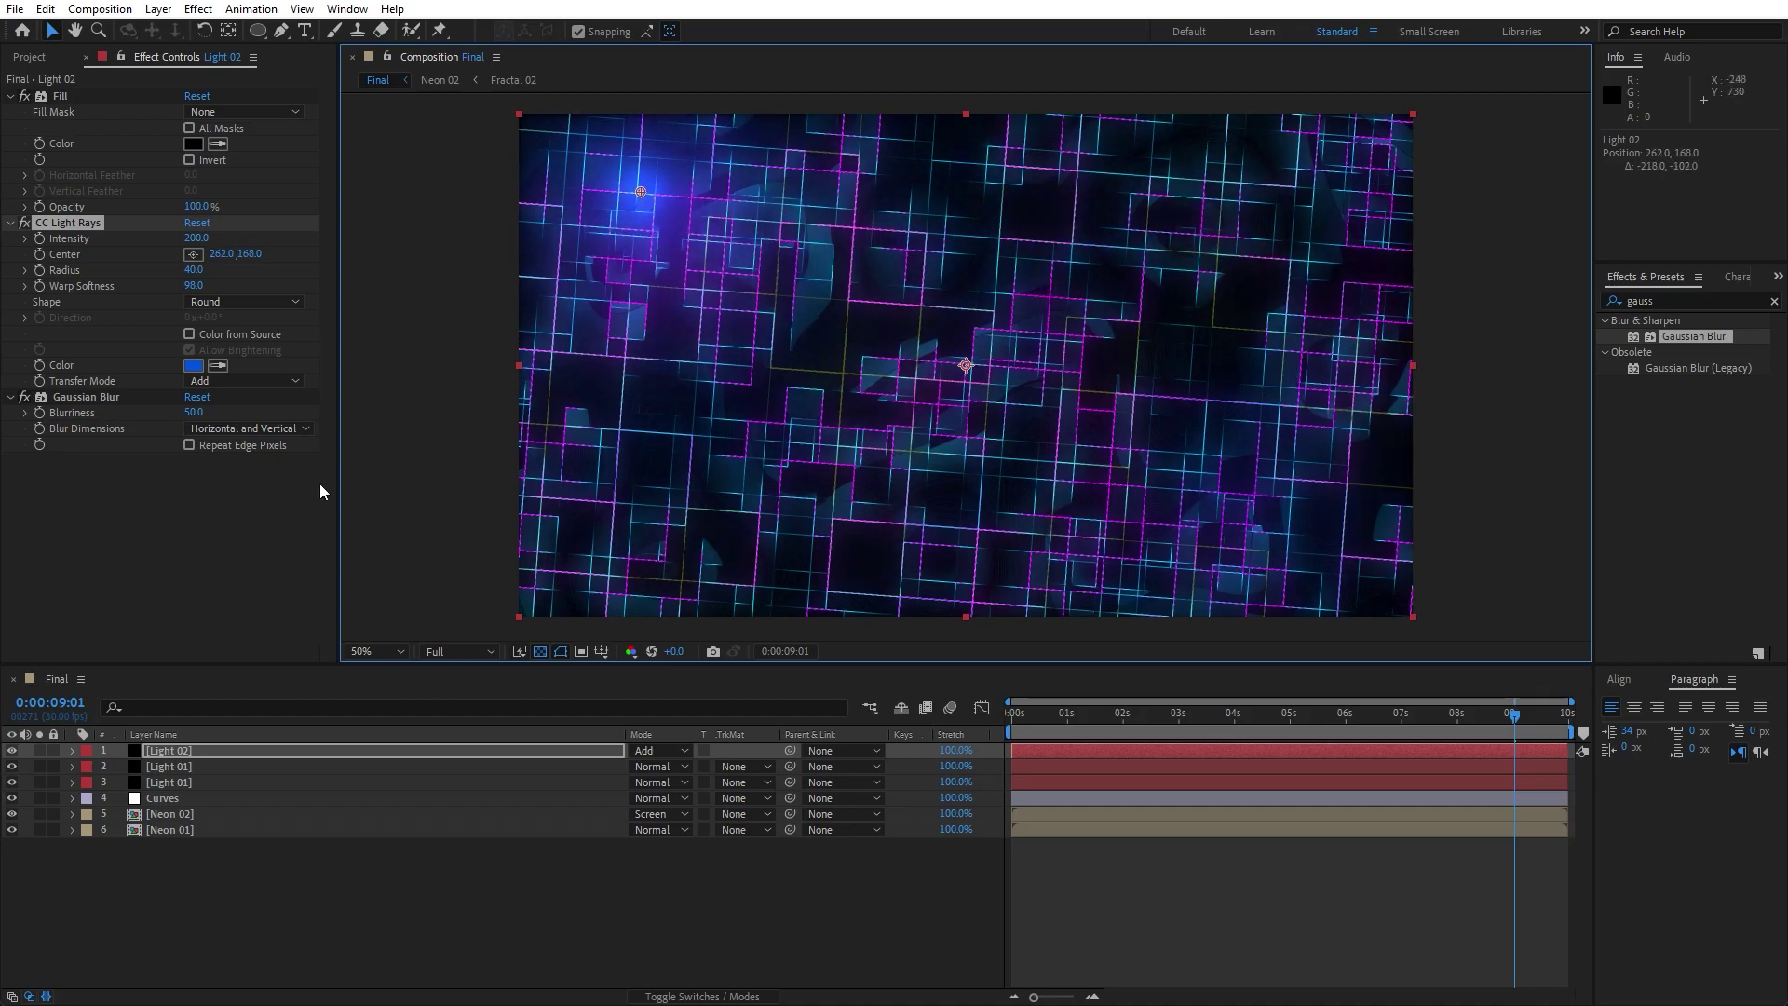
{"action": "left_click", "coordinate": [232, 751]}
{"action": "key", "text": "t"}
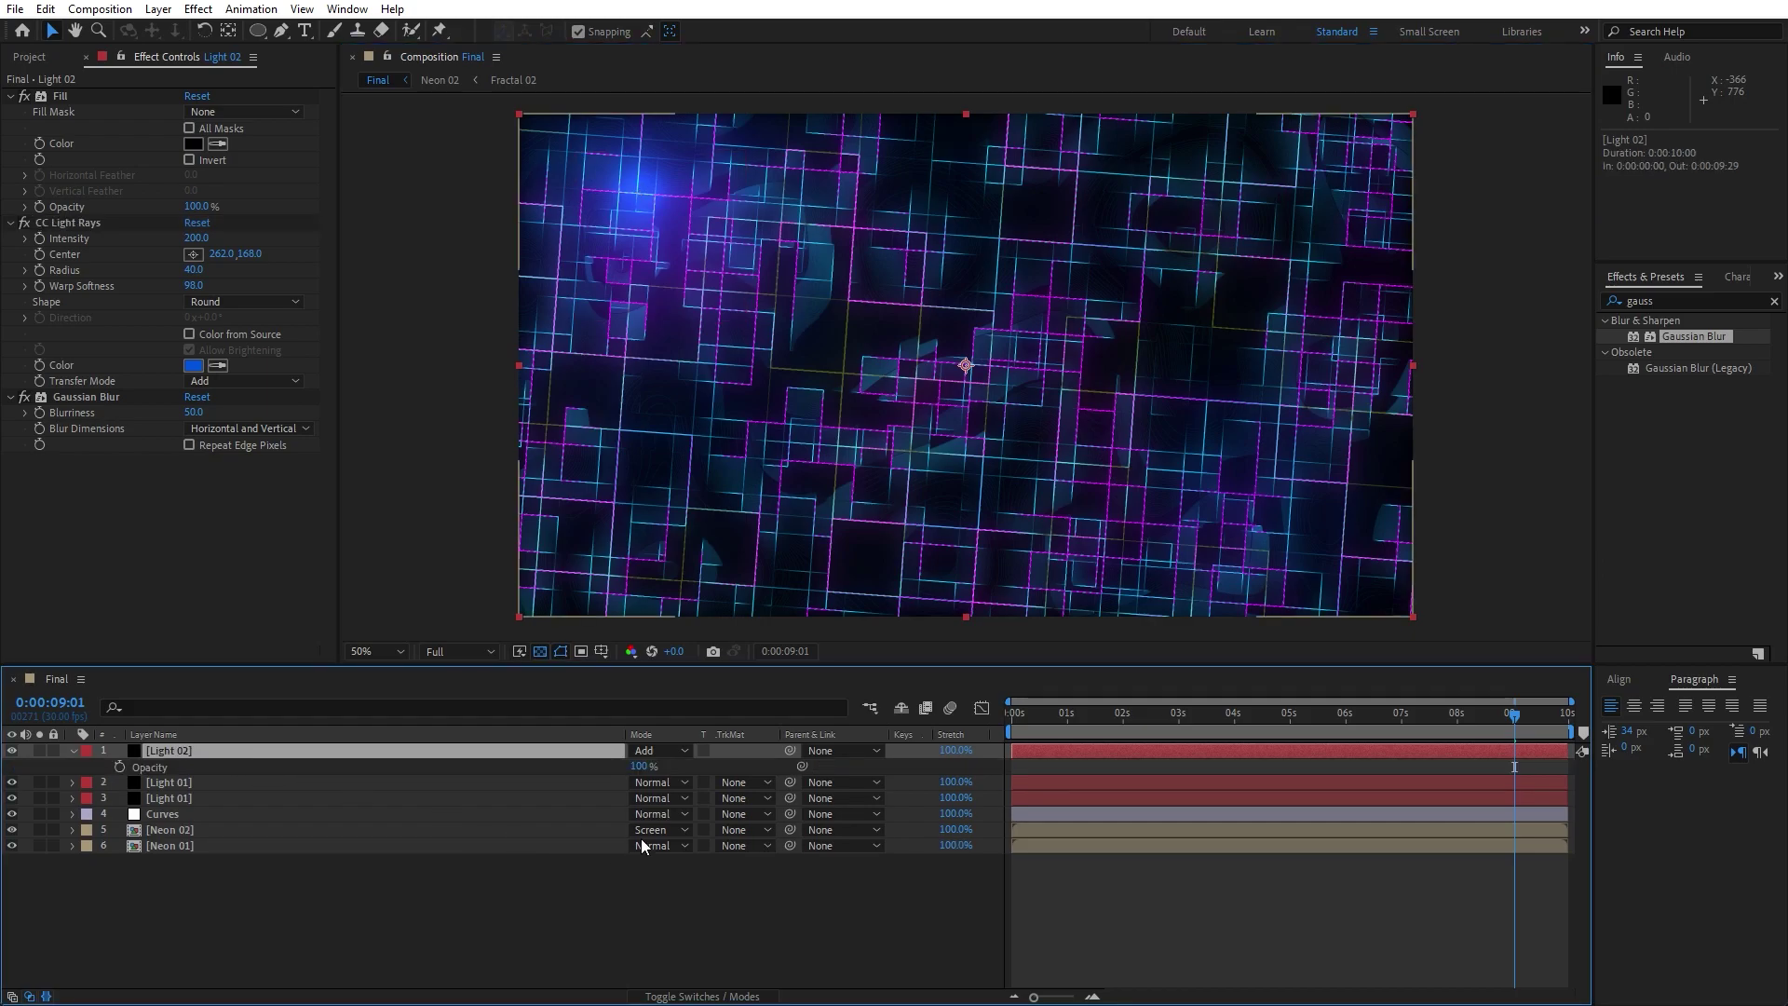
{"action": "left_click", "coordinate": [642, 766]}
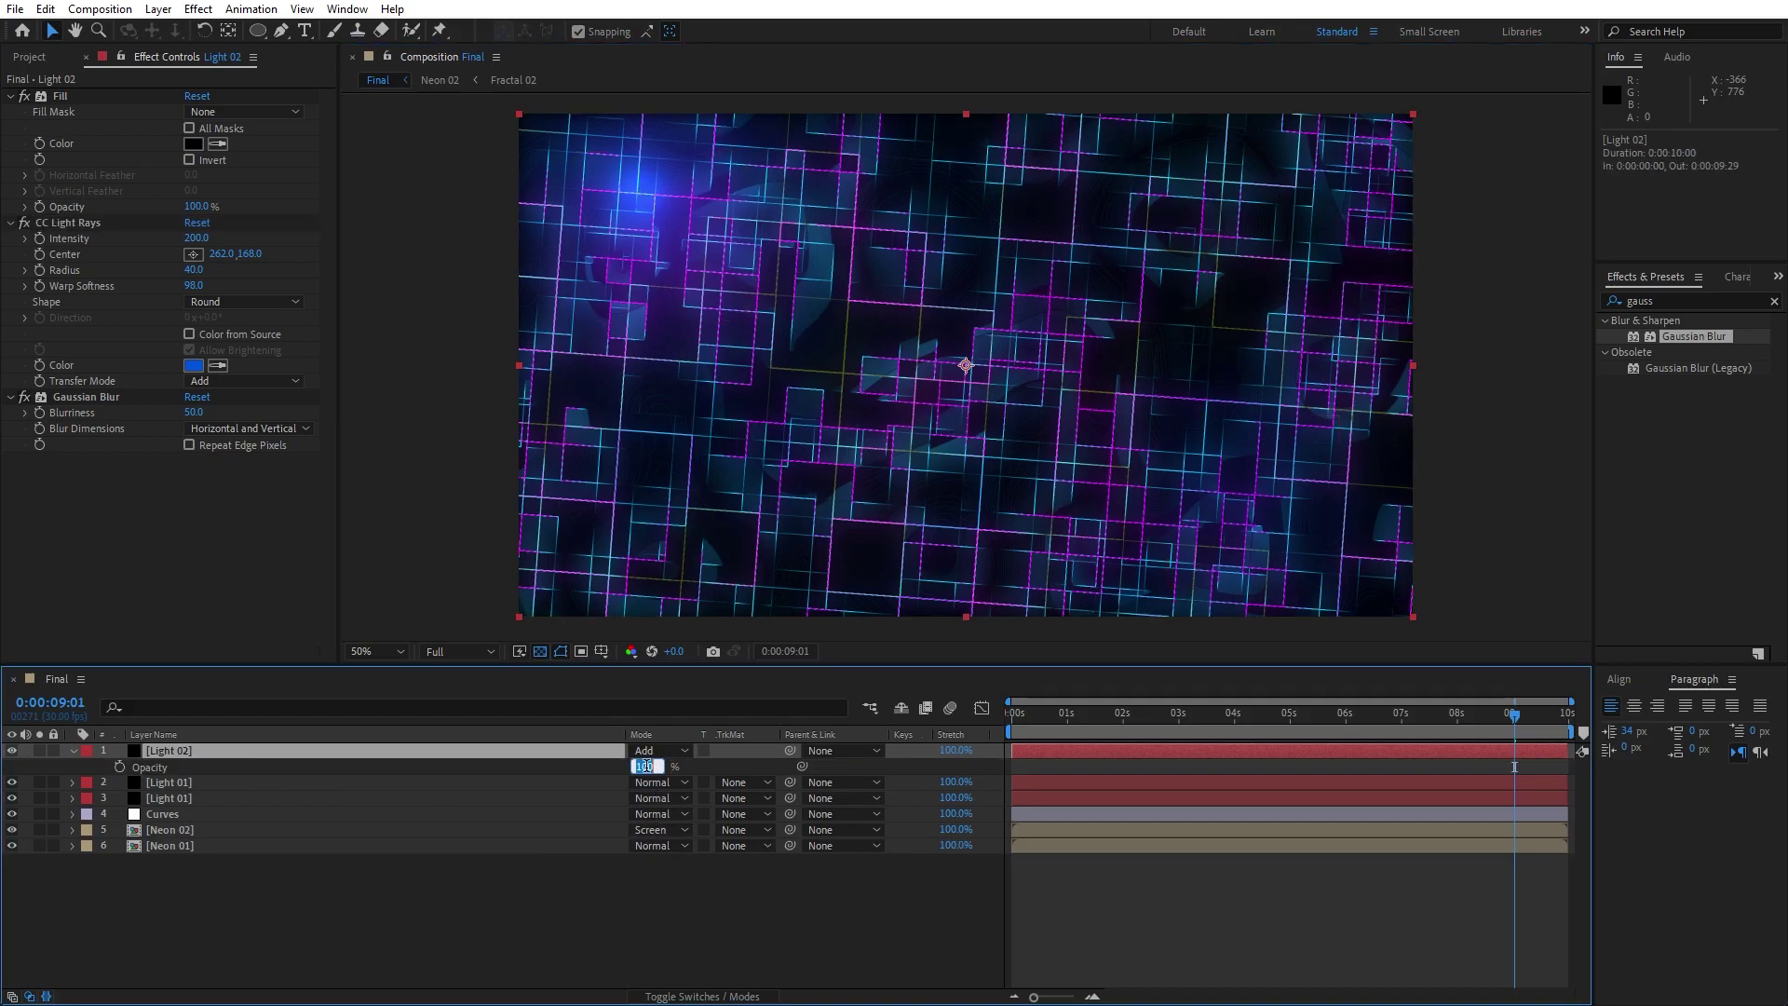
{"action": "left_click", "coordinate": [592, 926]}
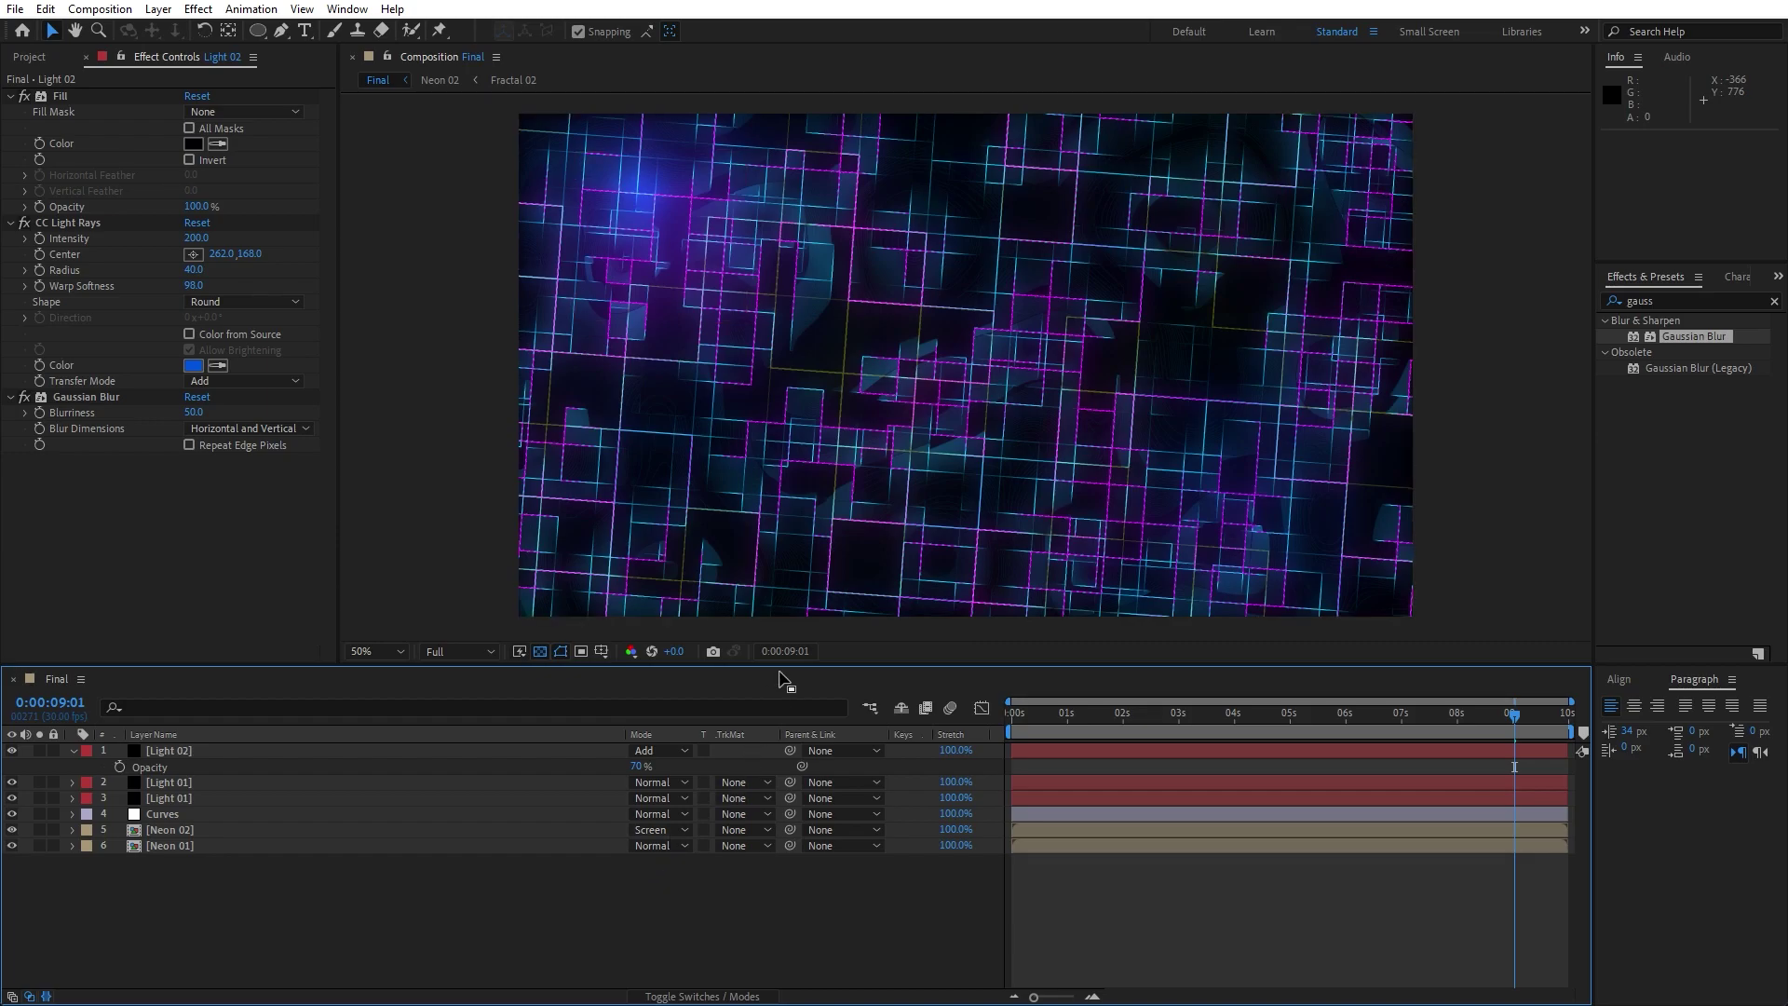
Play back the Final composition to preview the animation with the blue light rays.
{"action": "key", "text": "space"}
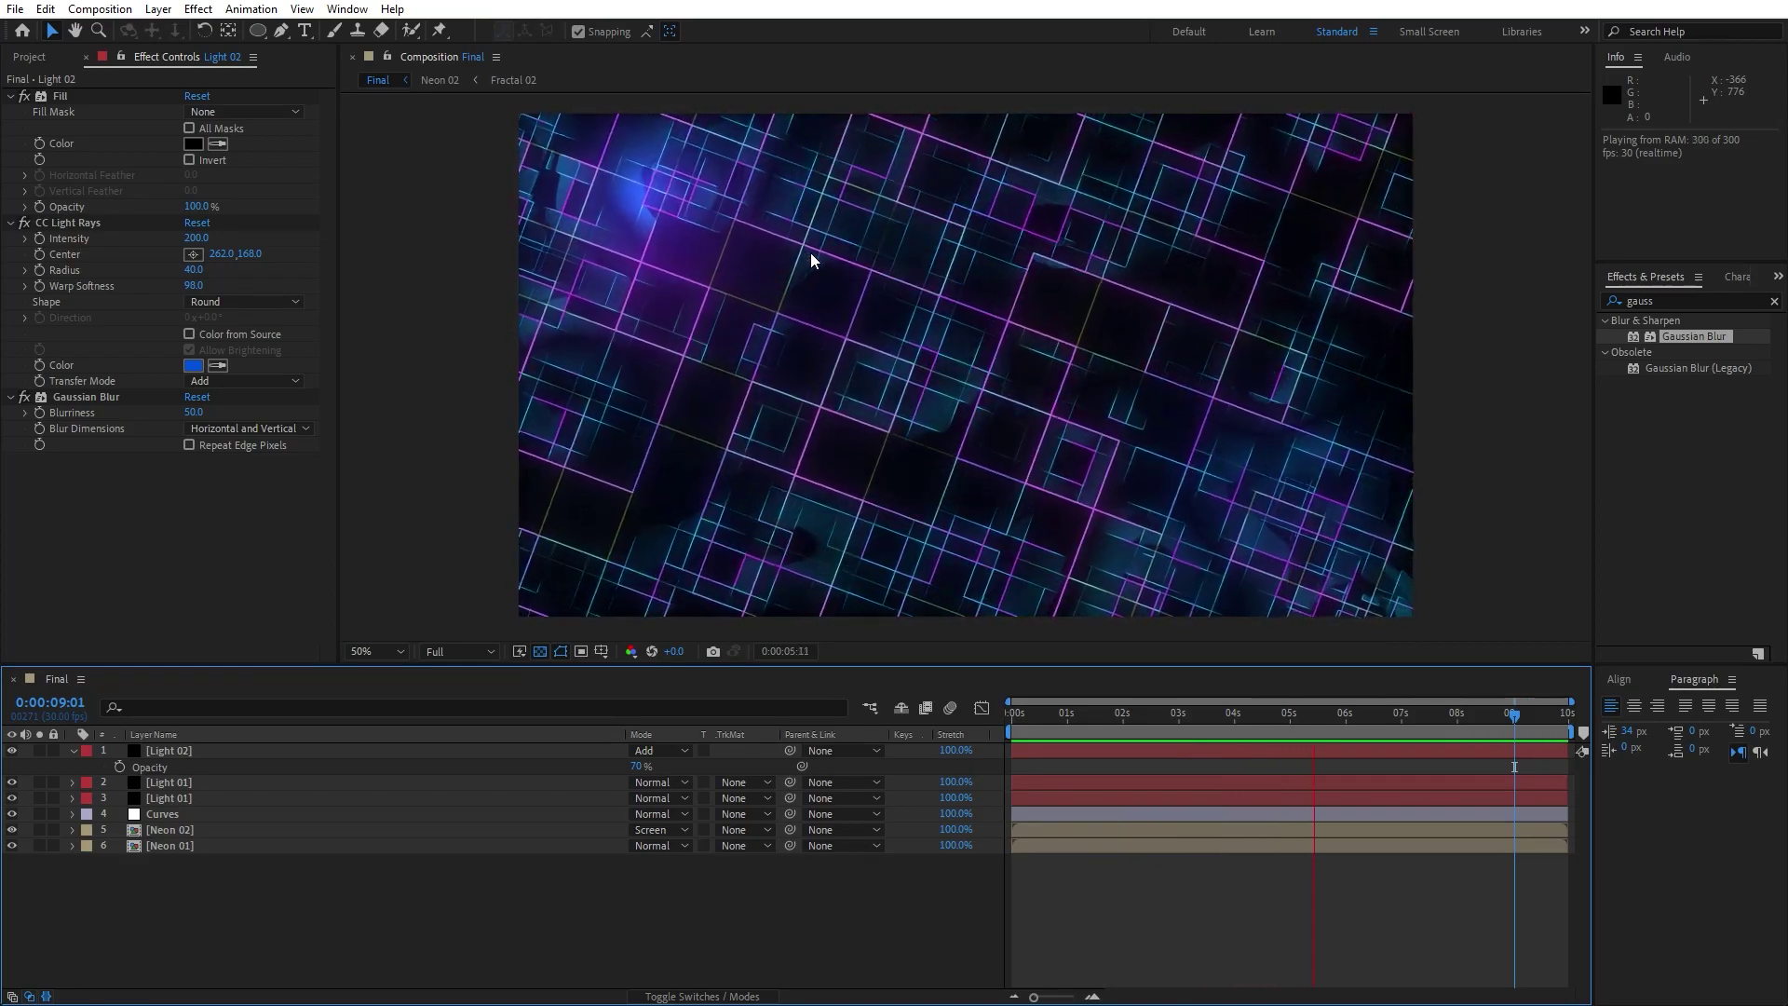
{"action": "key", "text": "space"}
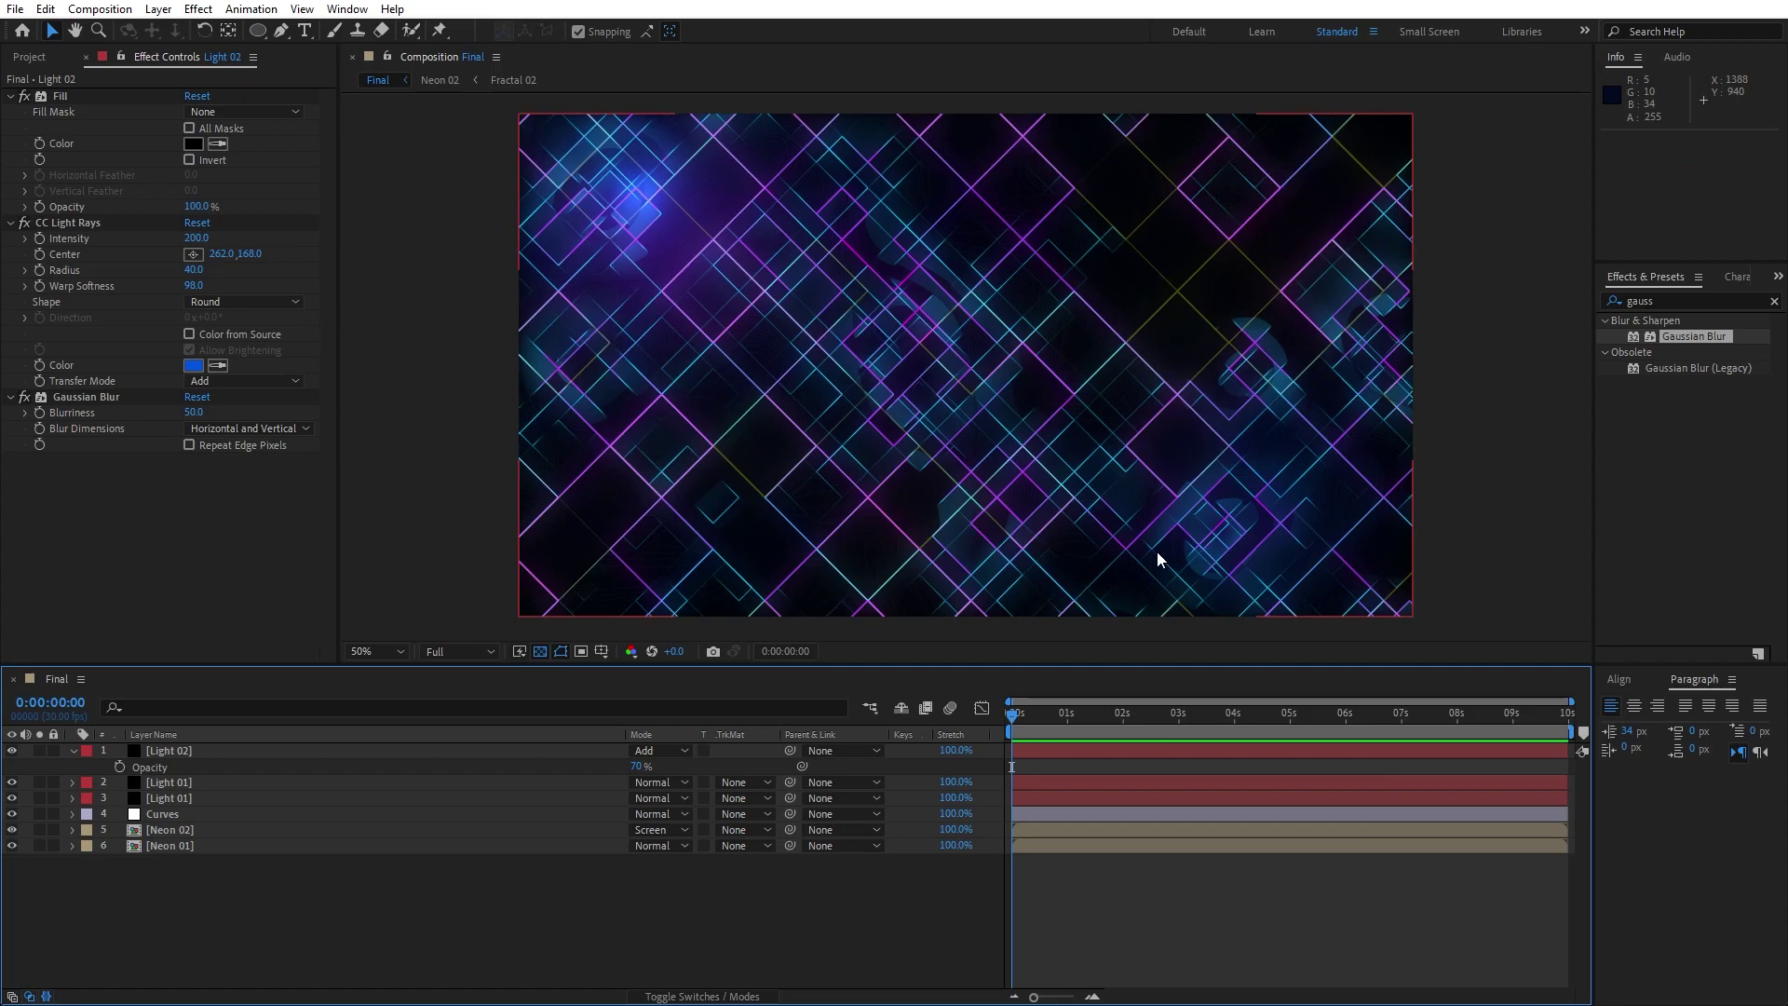
Change the Fractal Noise layer's Fractal Type to Max in Fractal 01, nested inside Neon 01, and return to the Final composition.
{"action": "double_click", "coordinate": [180, 847]}
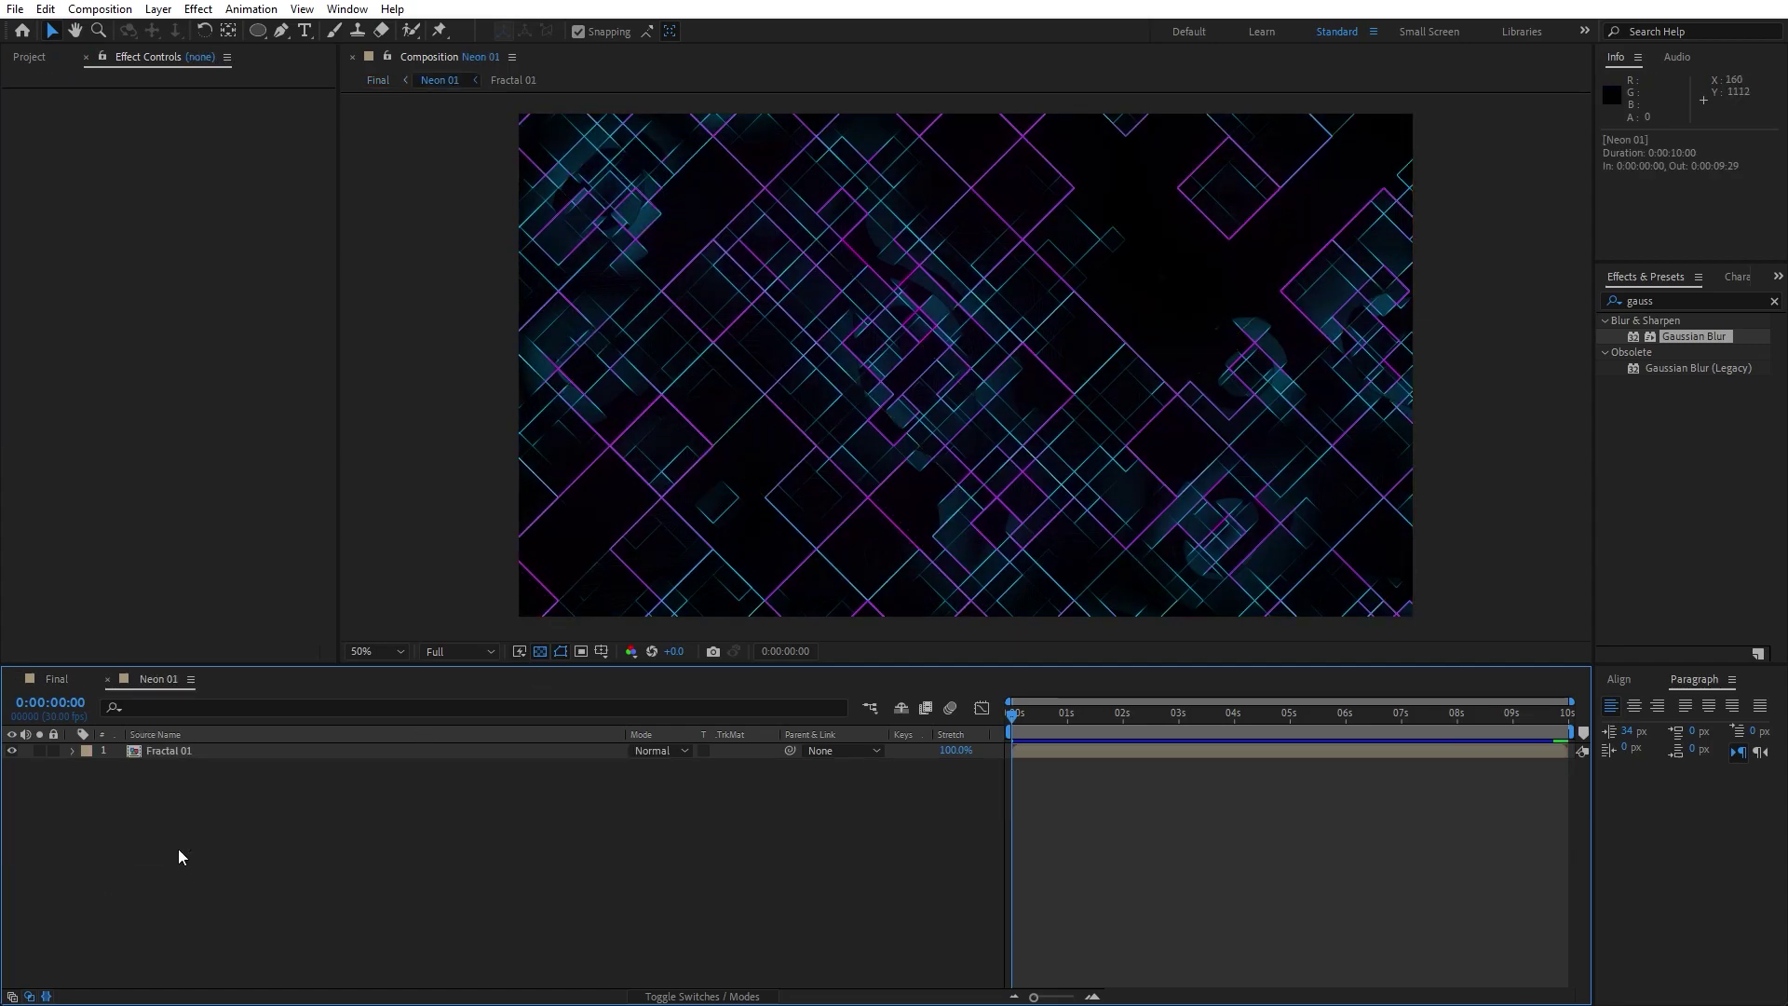
{"action": "double_click", "coordinate": [177, 751]}
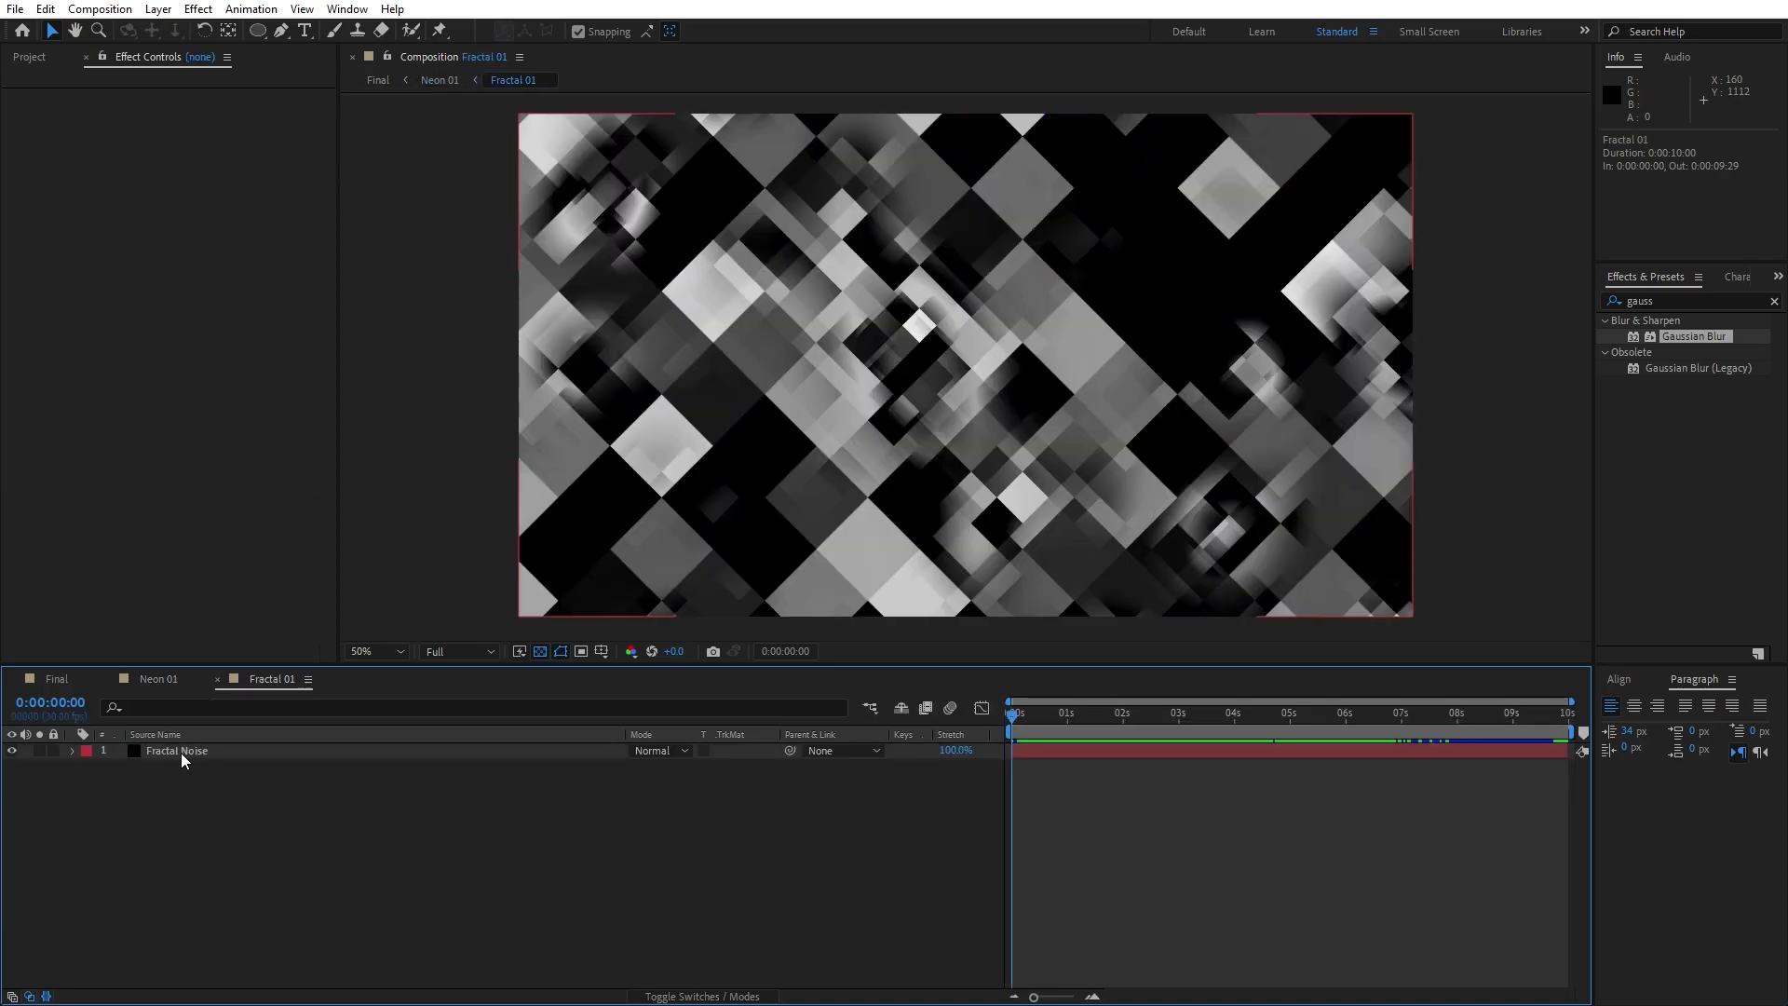
{"action": "left_click", "coordinate": [180, 752]}
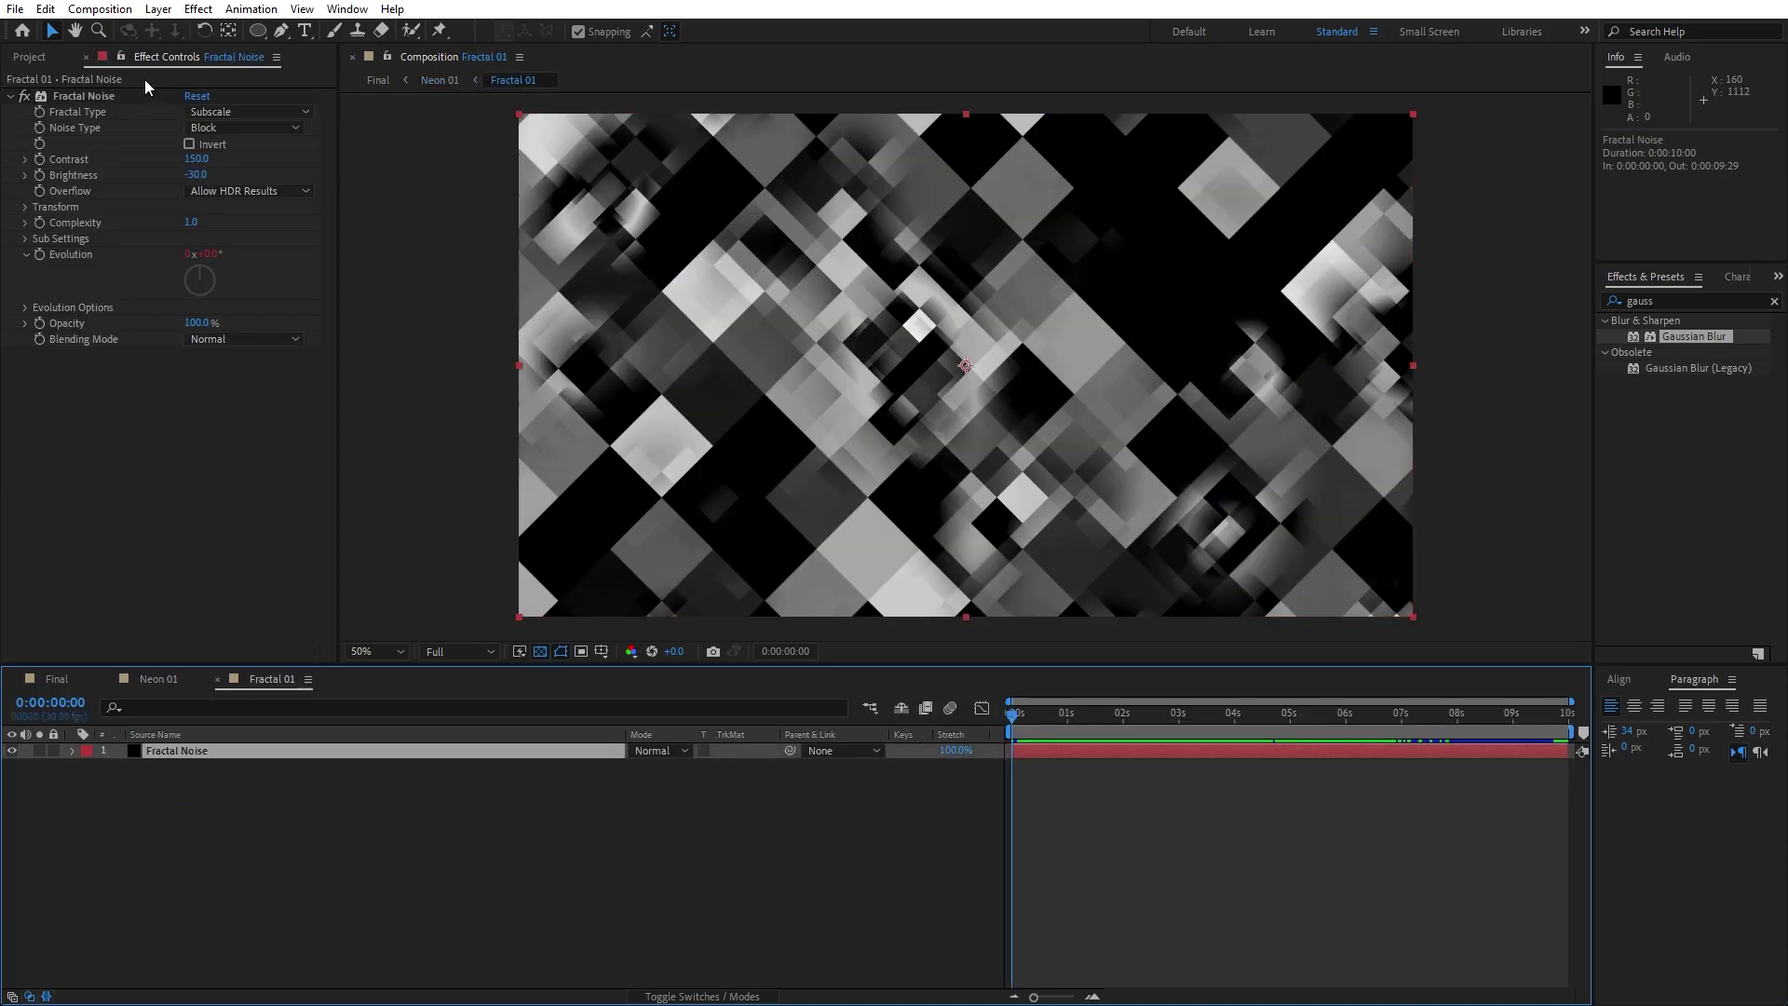
{"action": "left_click", "coordinate": [226, 110]}
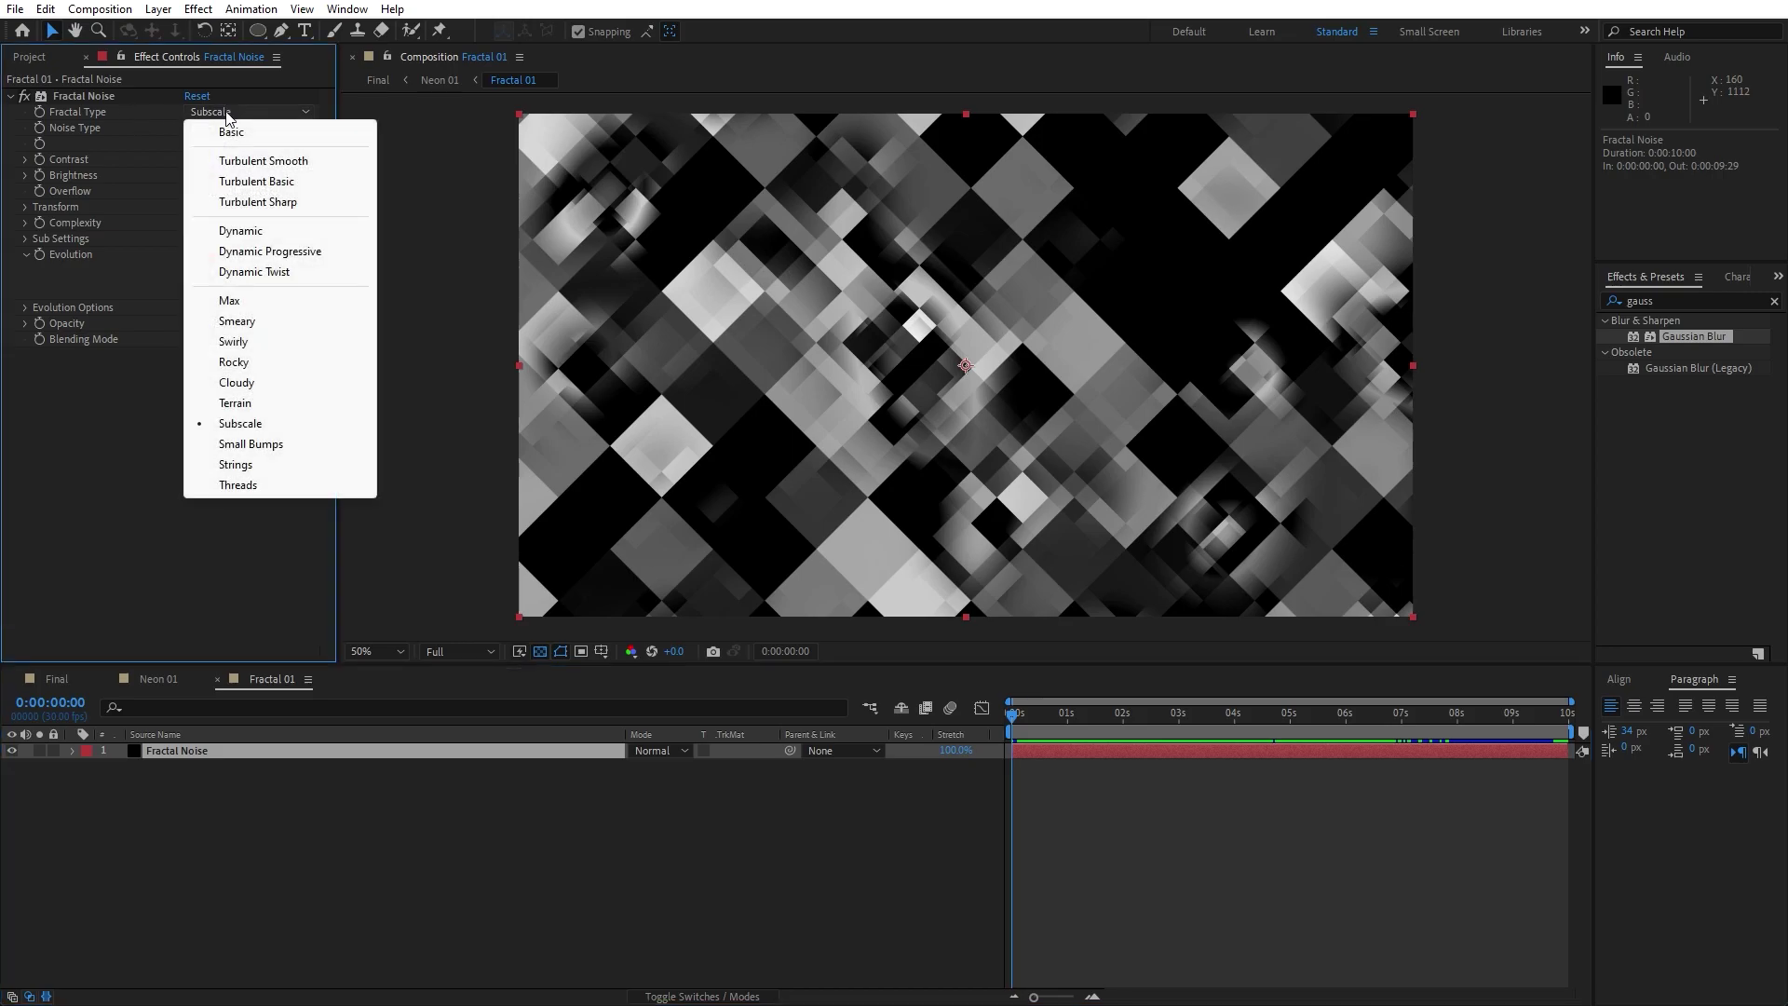
{"action": "left_click", "coordinate": [264, 302]}
{"action": "left_click", "coordinate": [52, 684]}
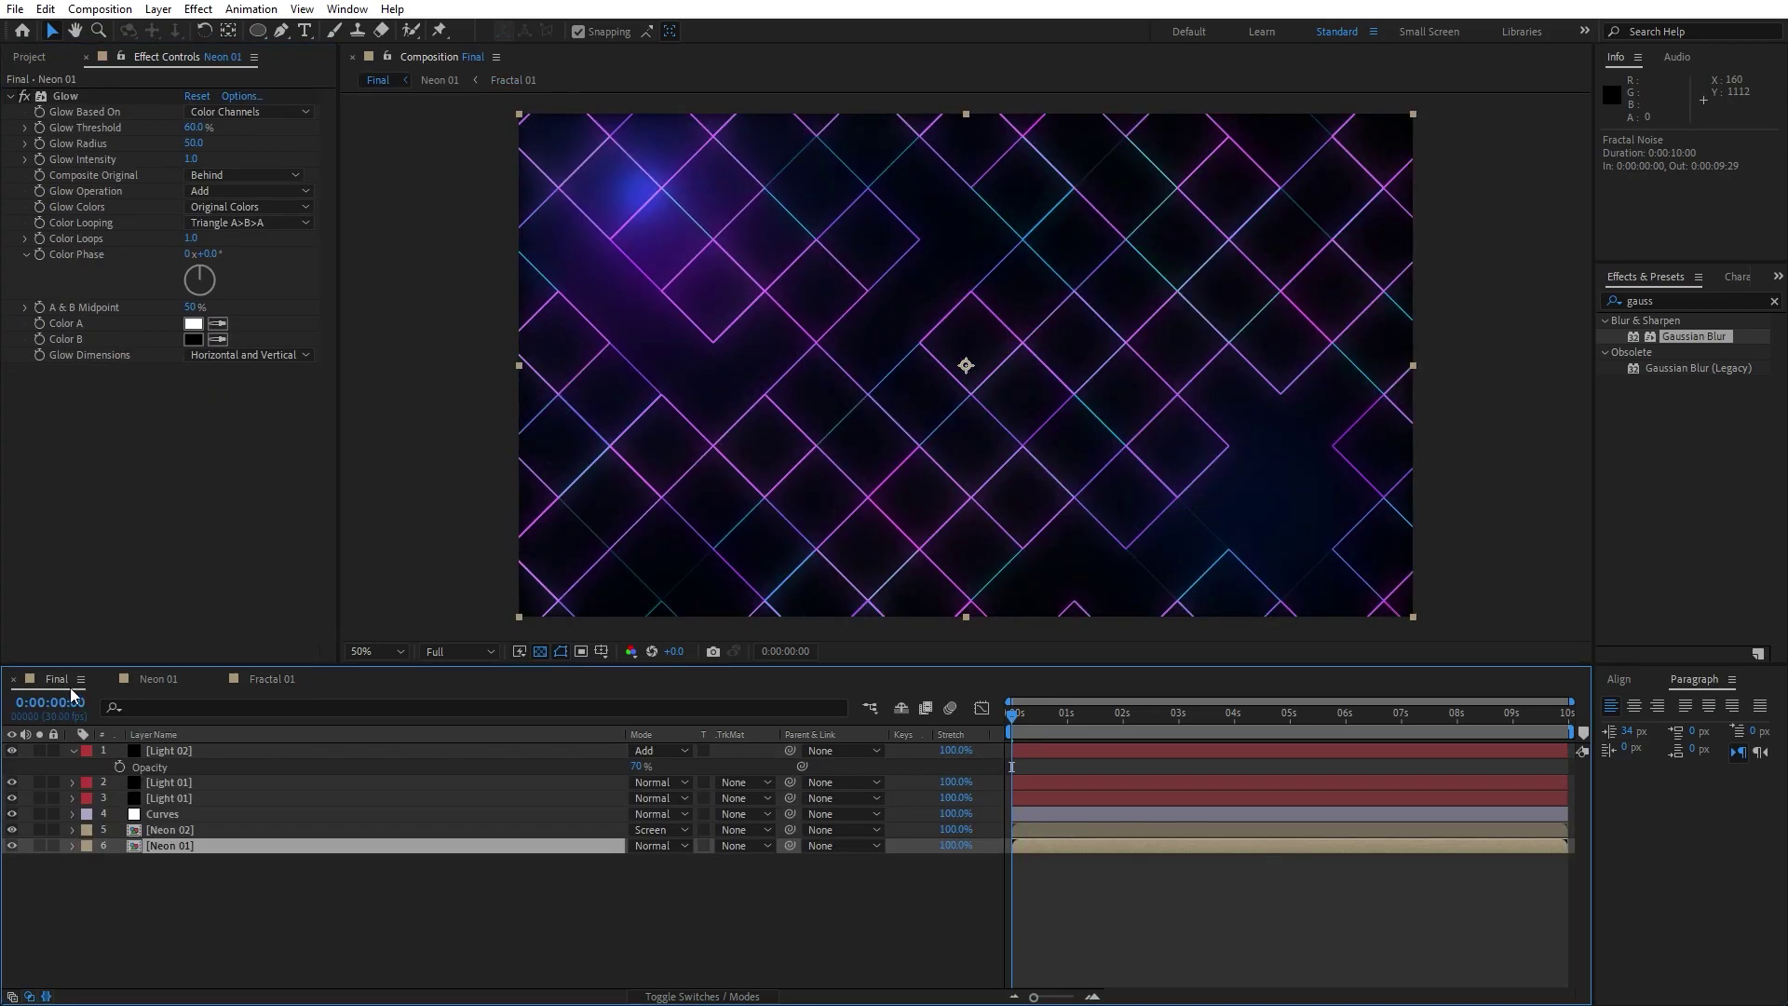
Try the Rocky fractal type on the Fractal Noise layer in Fractal 01 and check it in the Final composition at 0:00:01:28.
{"action": "left_click_drag", "start_coordinate": [1029, 728], "coordinate": [1120, 726]}
{"action": "left_click", "coordinate": [272, 680]}
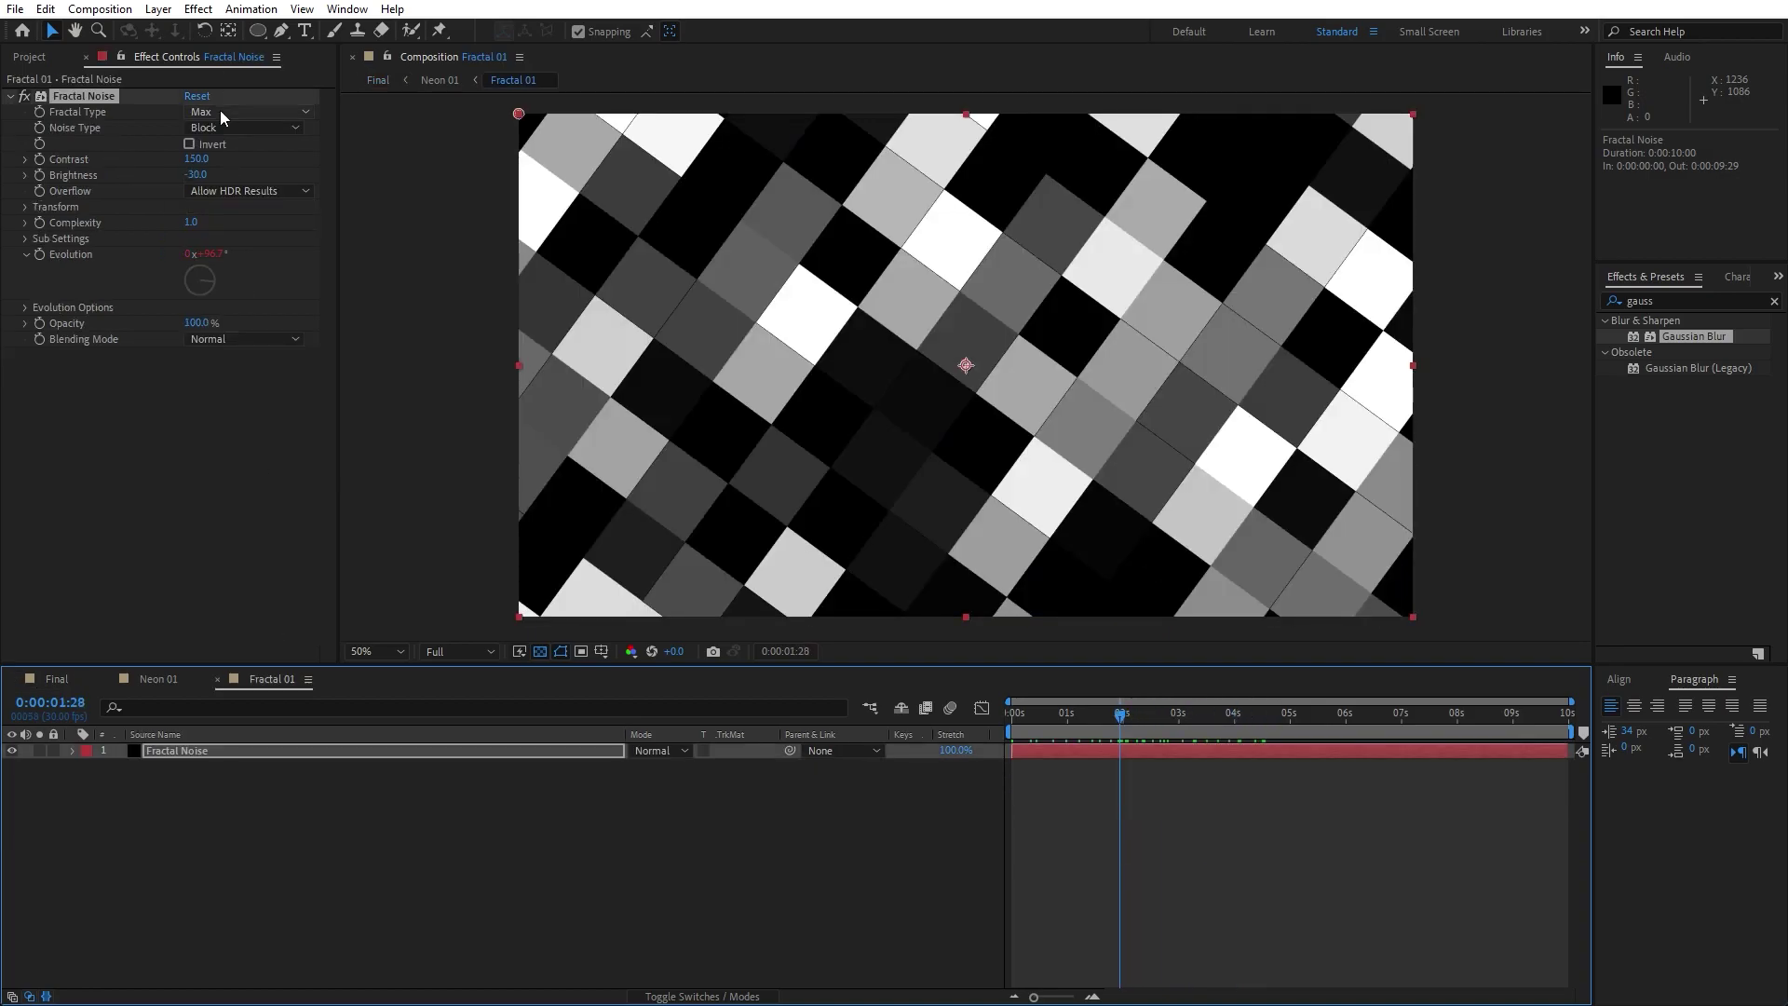
{"action": "left_click", "coordinate": [220, 112]}
{"action": "left_click", "coordinate": [266, 362]}
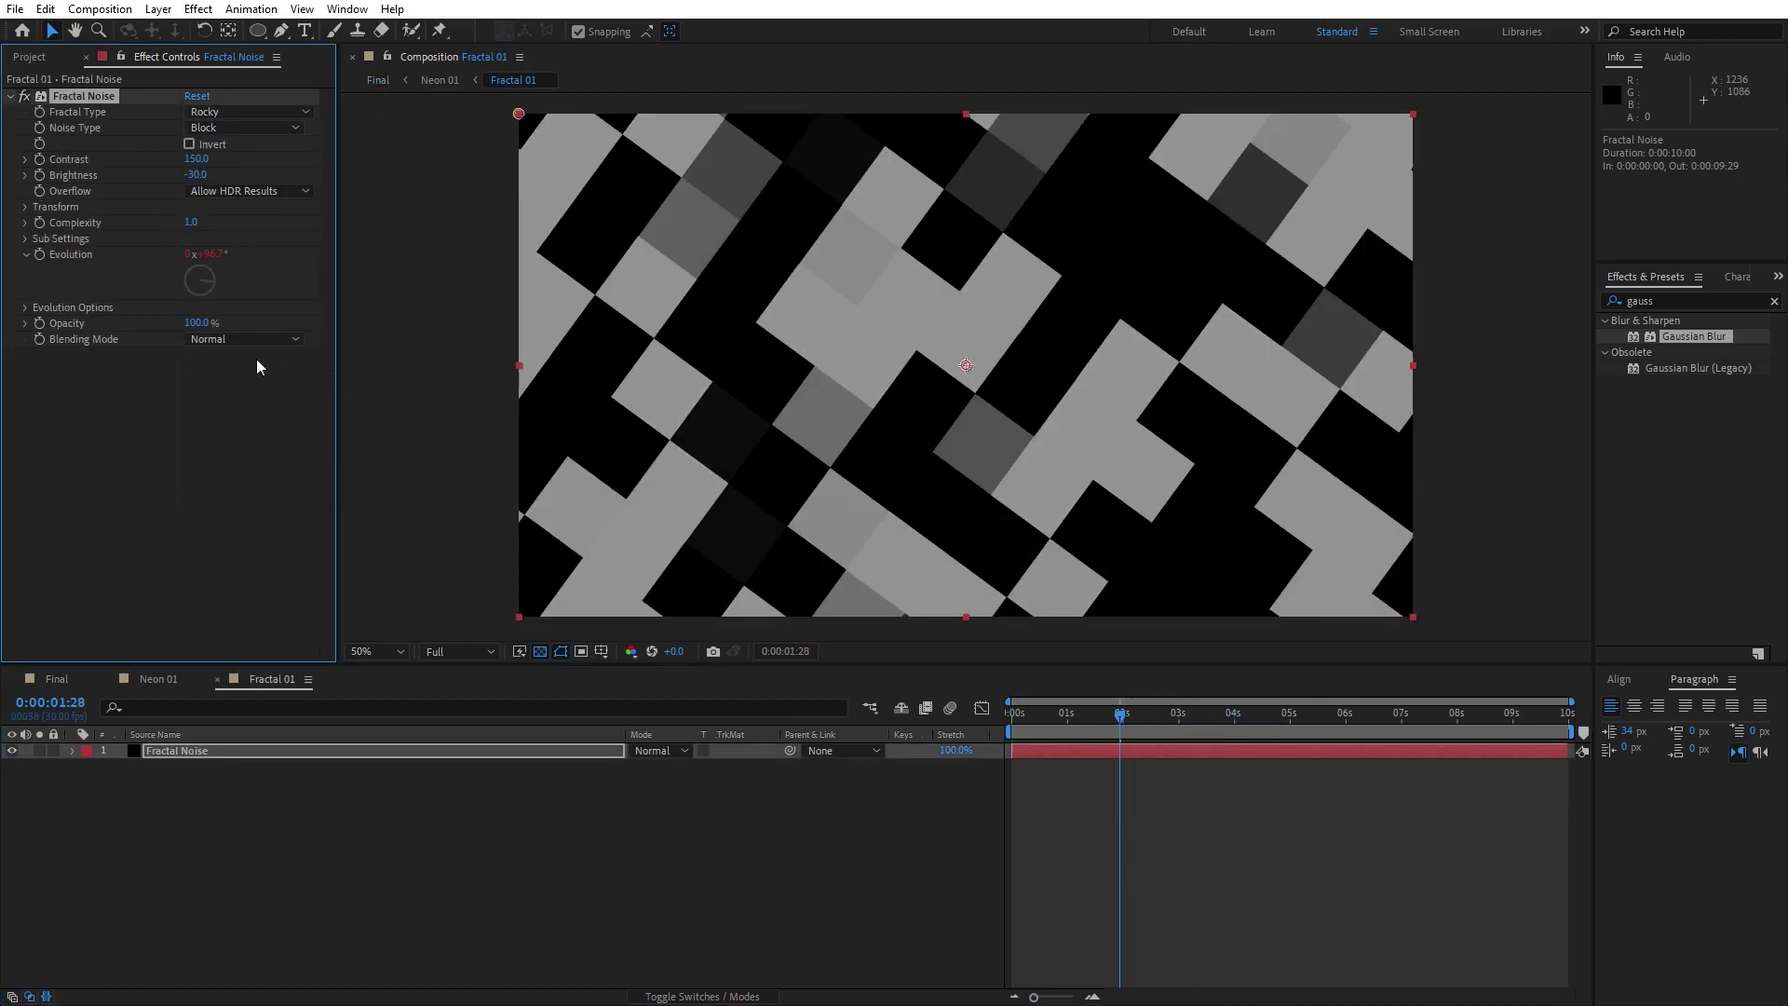
{"action": "left_click", "coordinate": [54, 683]}
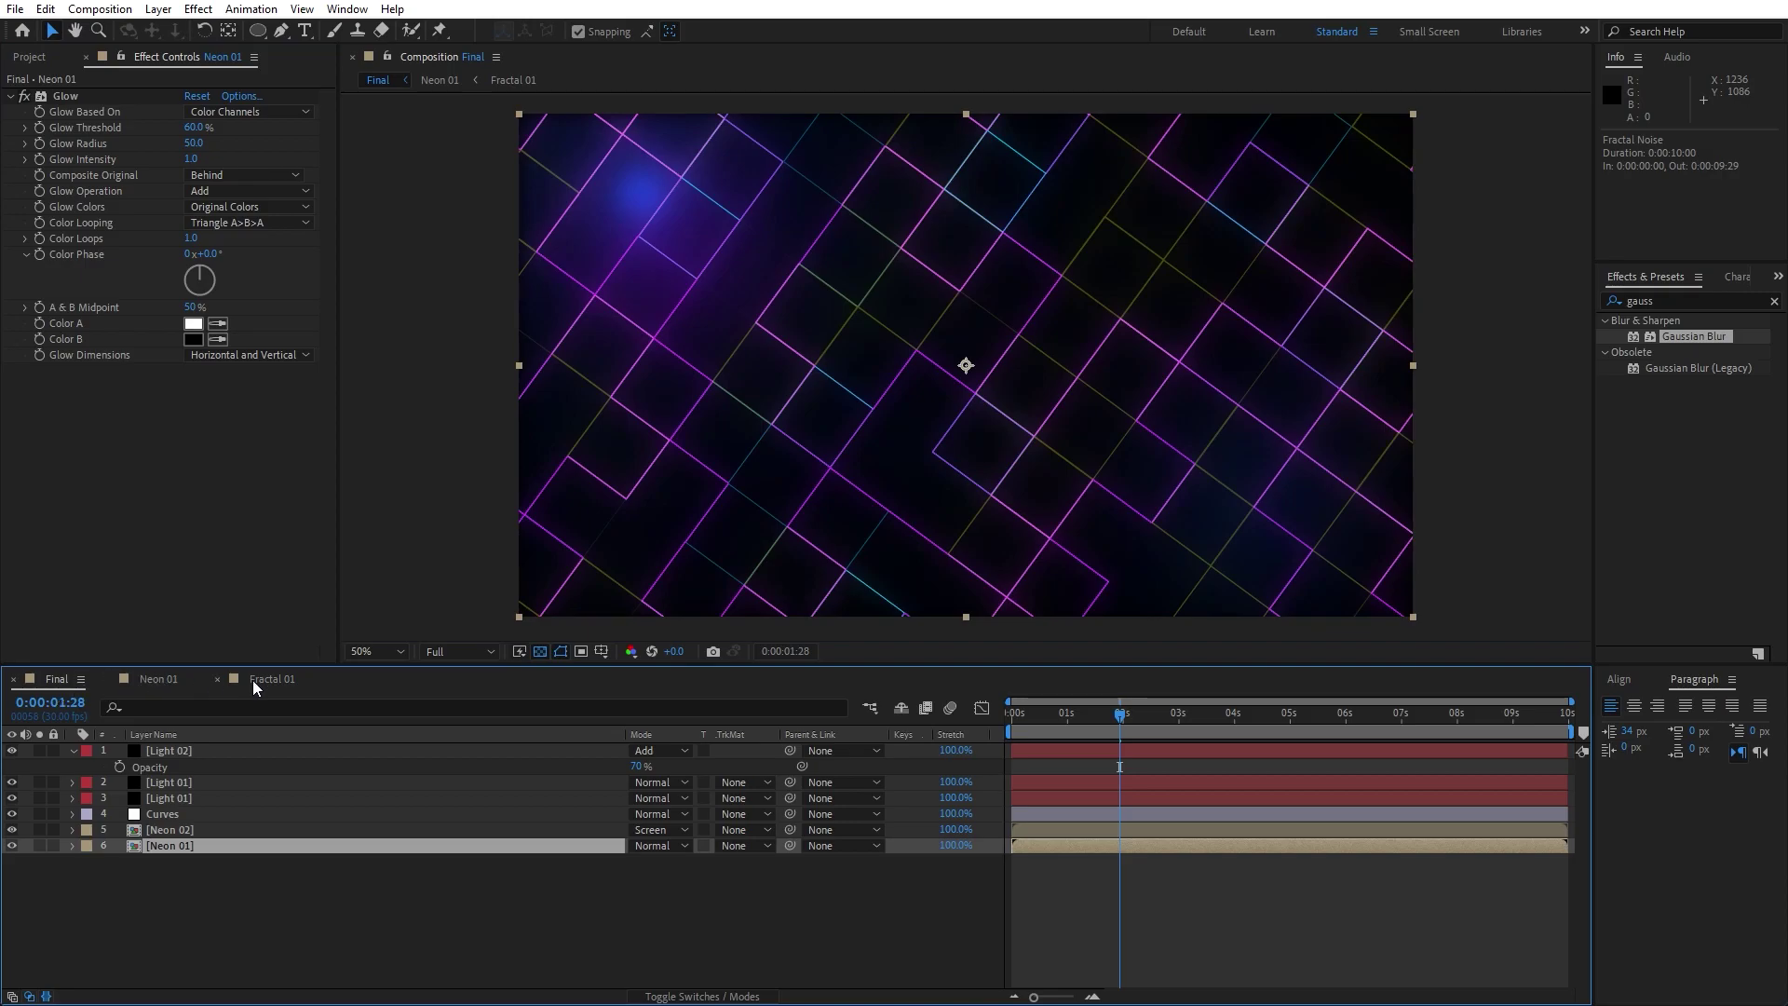
Switch the Fractal Noise layer in Fractal 01 from Rocky to another fractal type and return to the Final composition.
{"action": "left_click", "coordinate": [253, 681]}
{"action": "left_click", "coordinate": [253, 112]}
{"action": "left_click", "coordinate": [307, 425]}
{"action": "left_click", "coordinate": [223, 819]}
{"action": "left_click", "coordinate": [58, 679]}
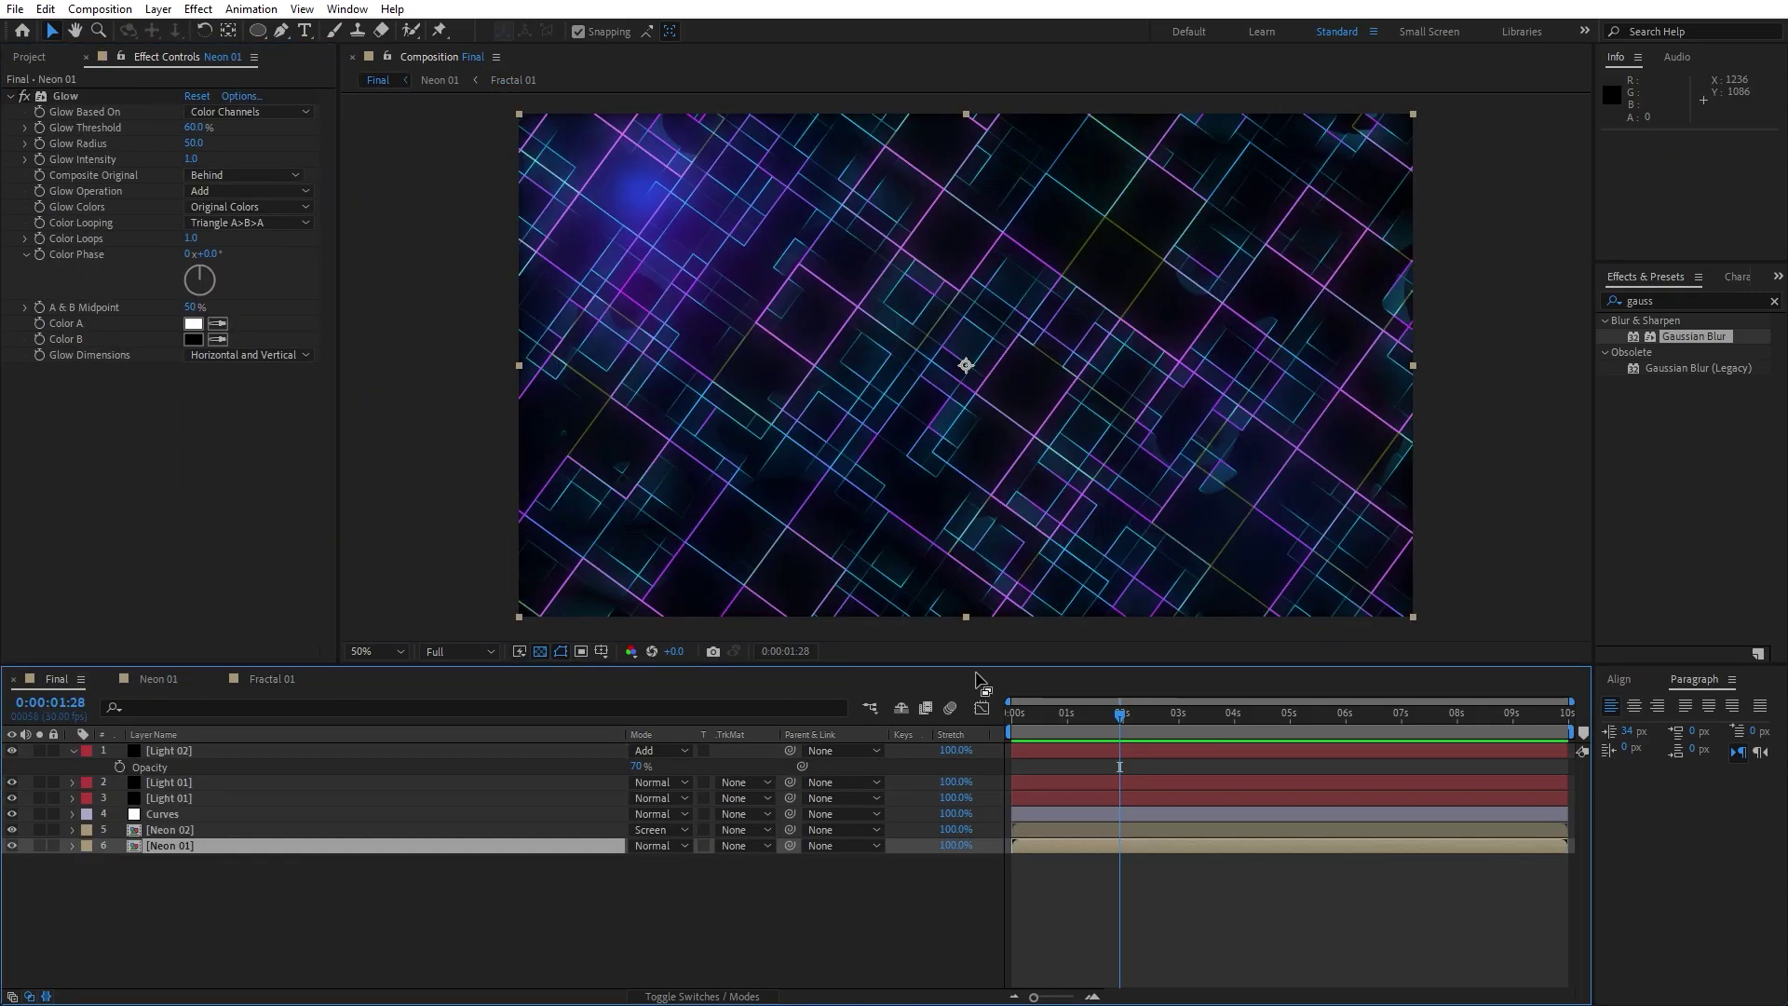
Scrub through and play back the Final composition to preview the new fractal pattern, stopping at 0:00:01:01.
{"action": "left_click_drag", "start_coordinate": [1058, 717], "coordinate": [1349, 737]}
{"action": "key", "text": "space"}
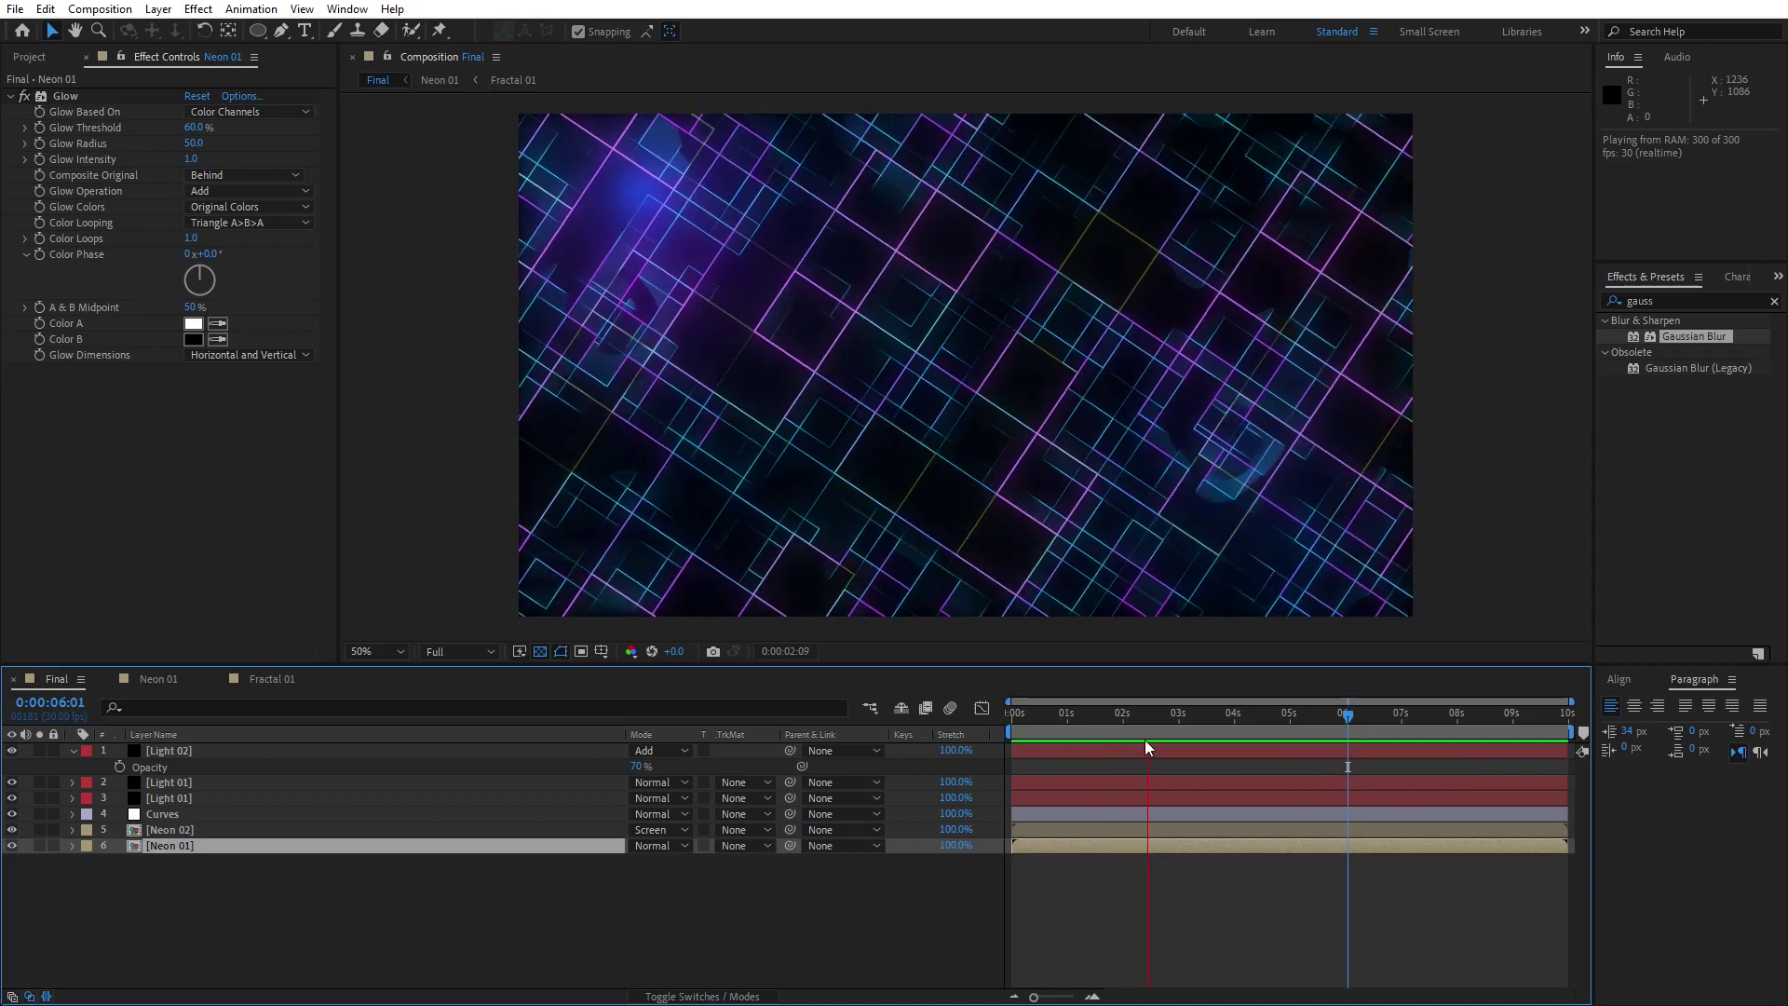
{"action": "left_click", "coordinate": [1069, 717]}
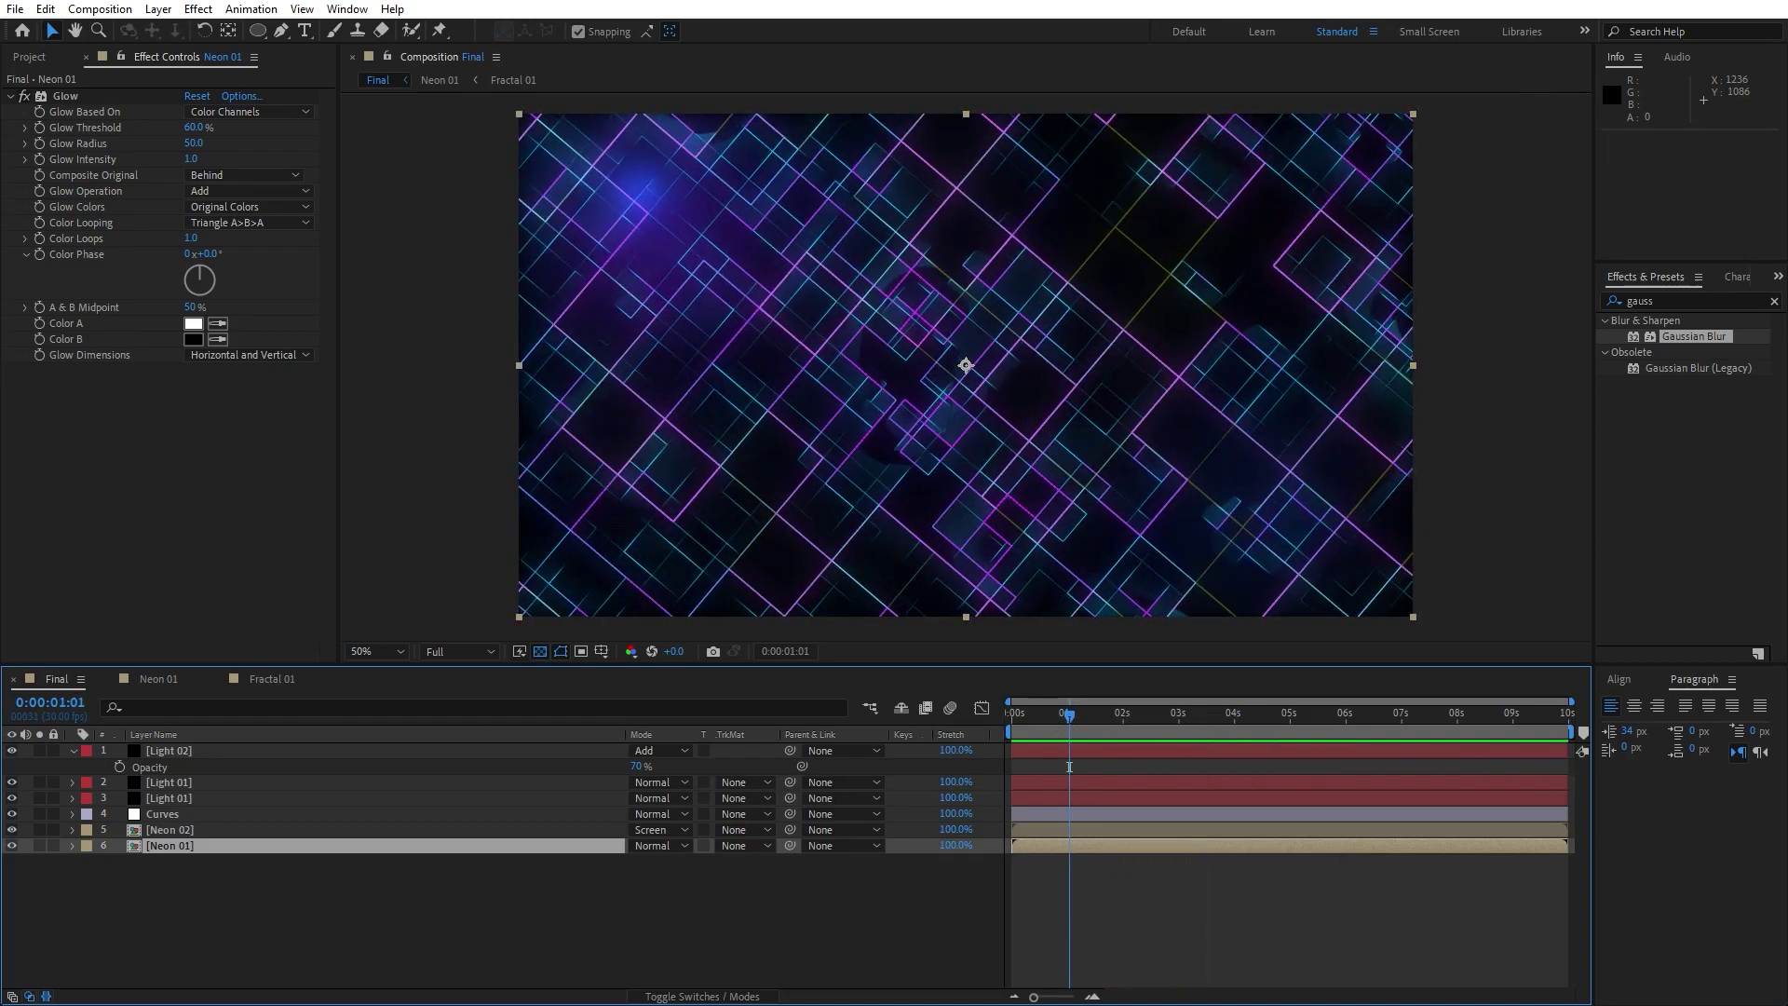
Tidy the workspace by collapsing Light 02, closing its effect controls view and the Neon 01 and Fractal 01 timelines, and view Final at 0:00:00:10.
{"action": "left_click", "coordinate": [72, 750]}
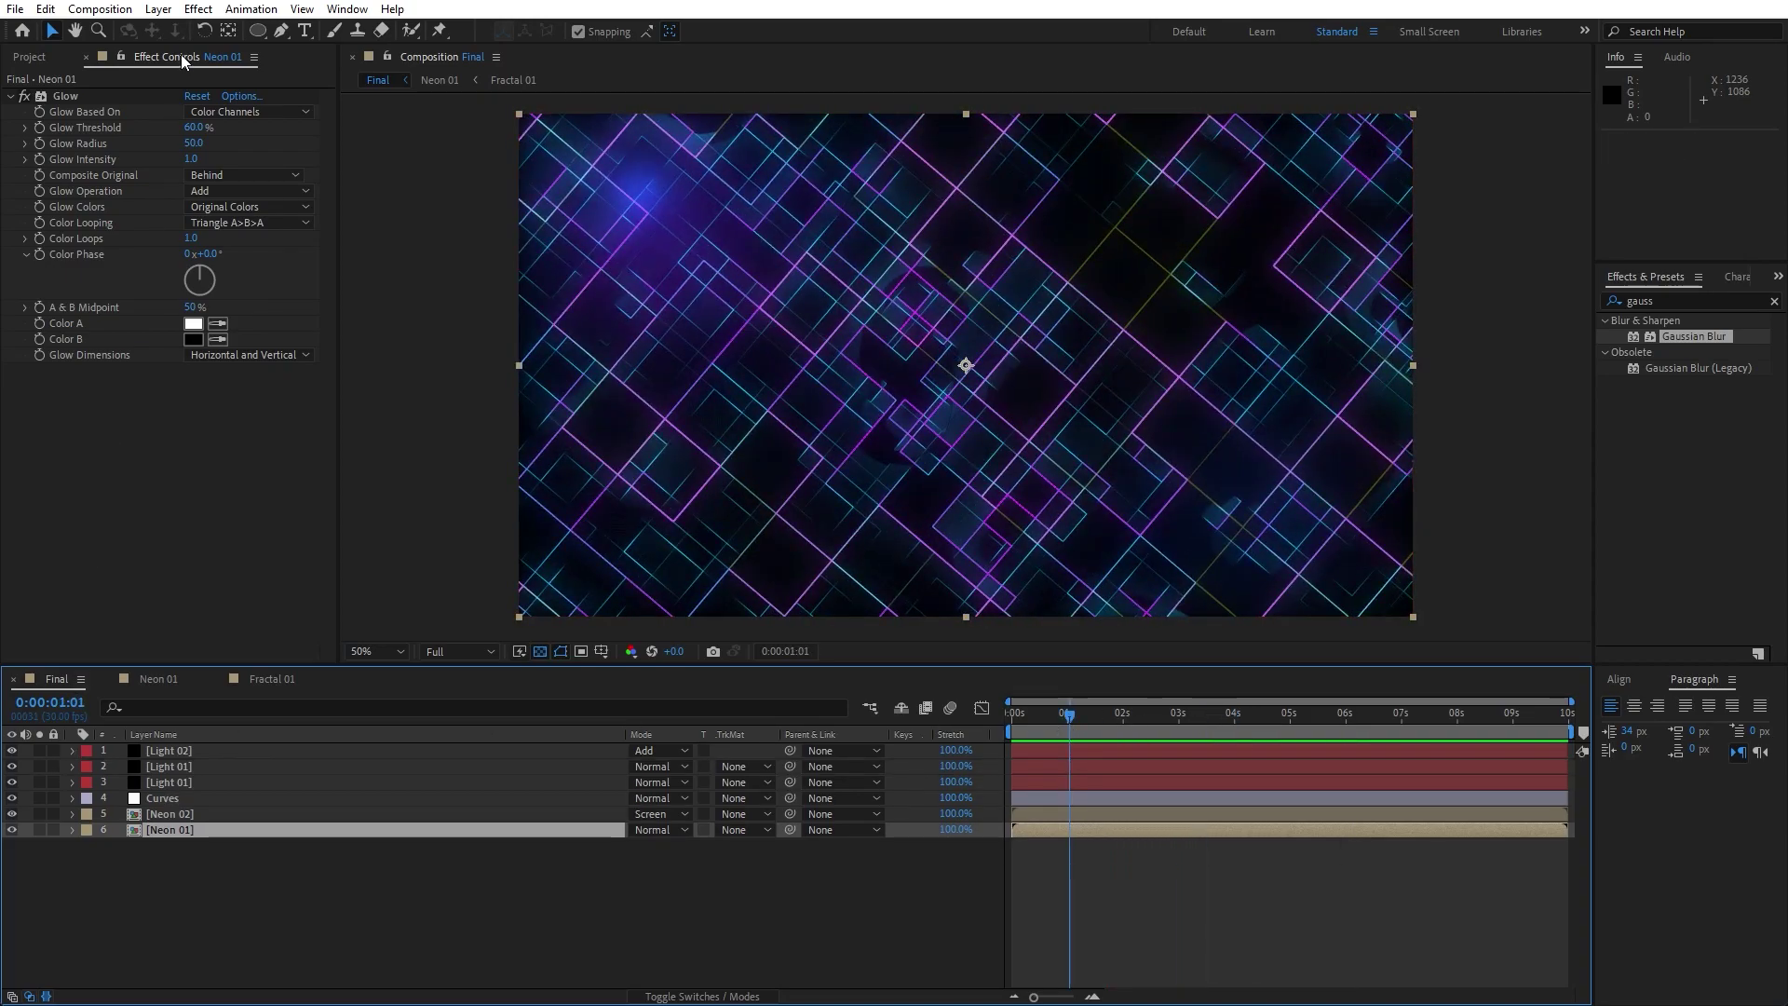
{"action": "left_click", "coordinate": [87, 56]}
{"action": "left_click", "coordinate": [238, 905]}
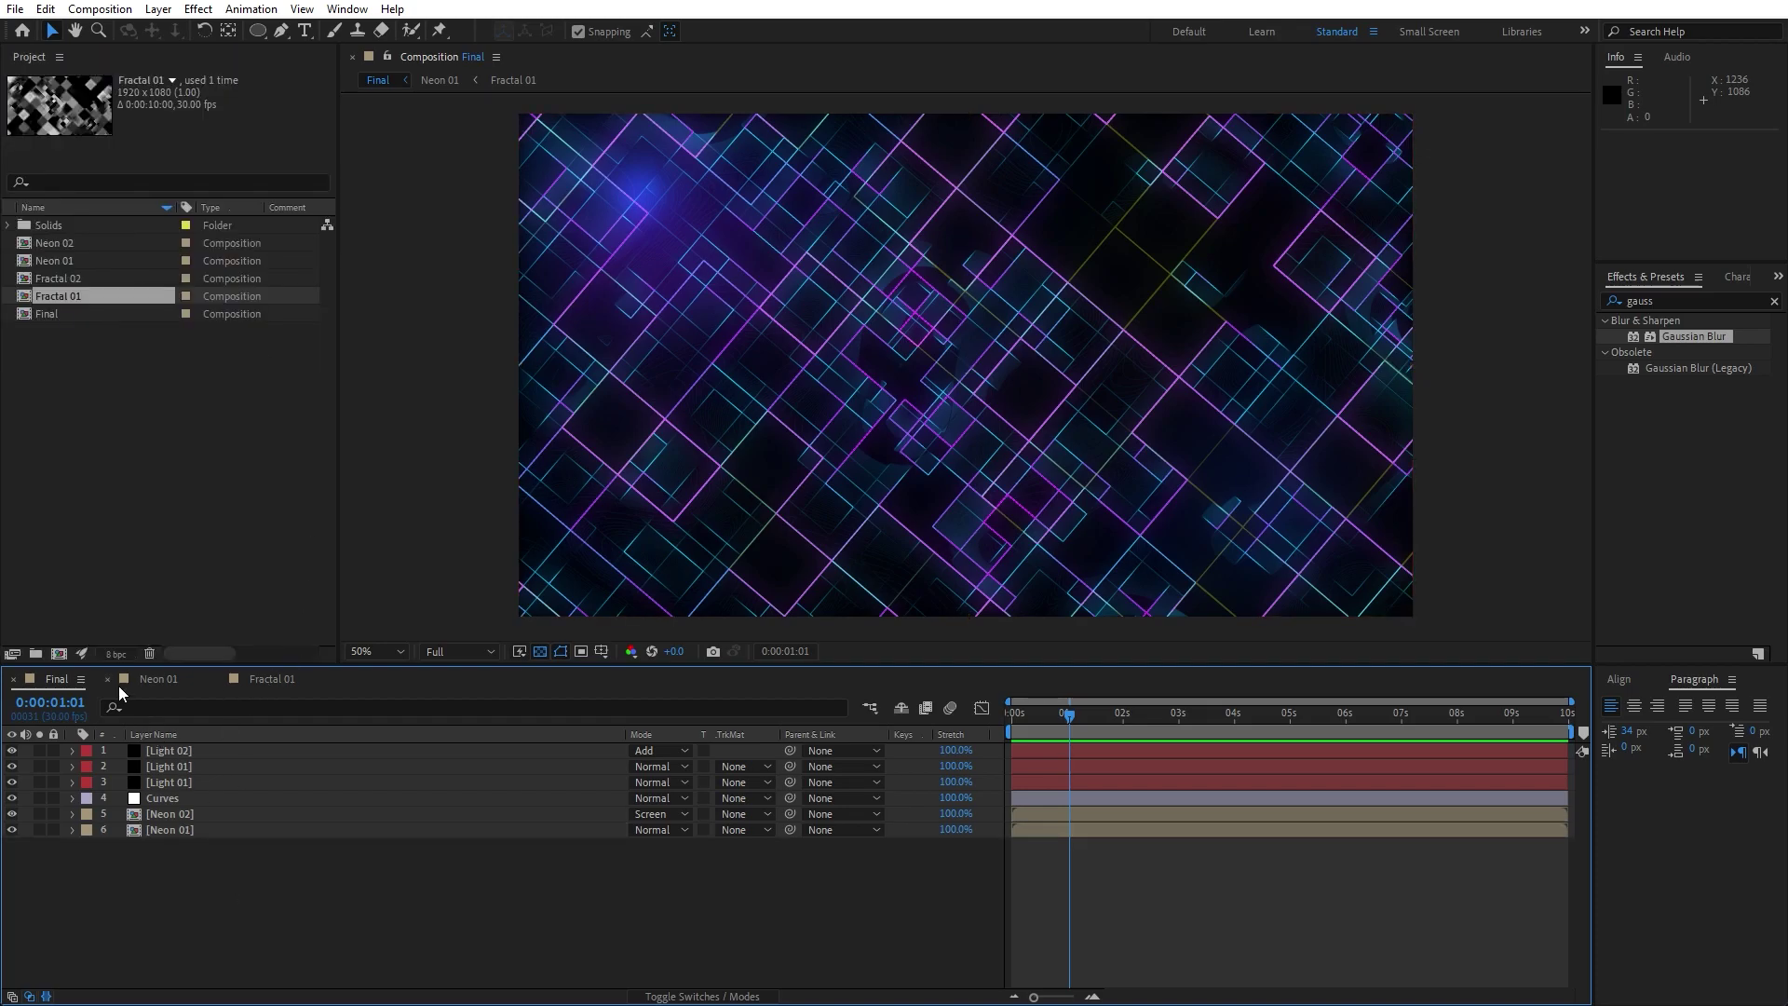
{"action": "left_click", "coordinate": [108, 678]}
{"action": "left_click", "coordinate": [108, 679]}
{"action": "left_click_drag", "start_coordinate": [1070, 717], "coordinate": [1030, 752]}
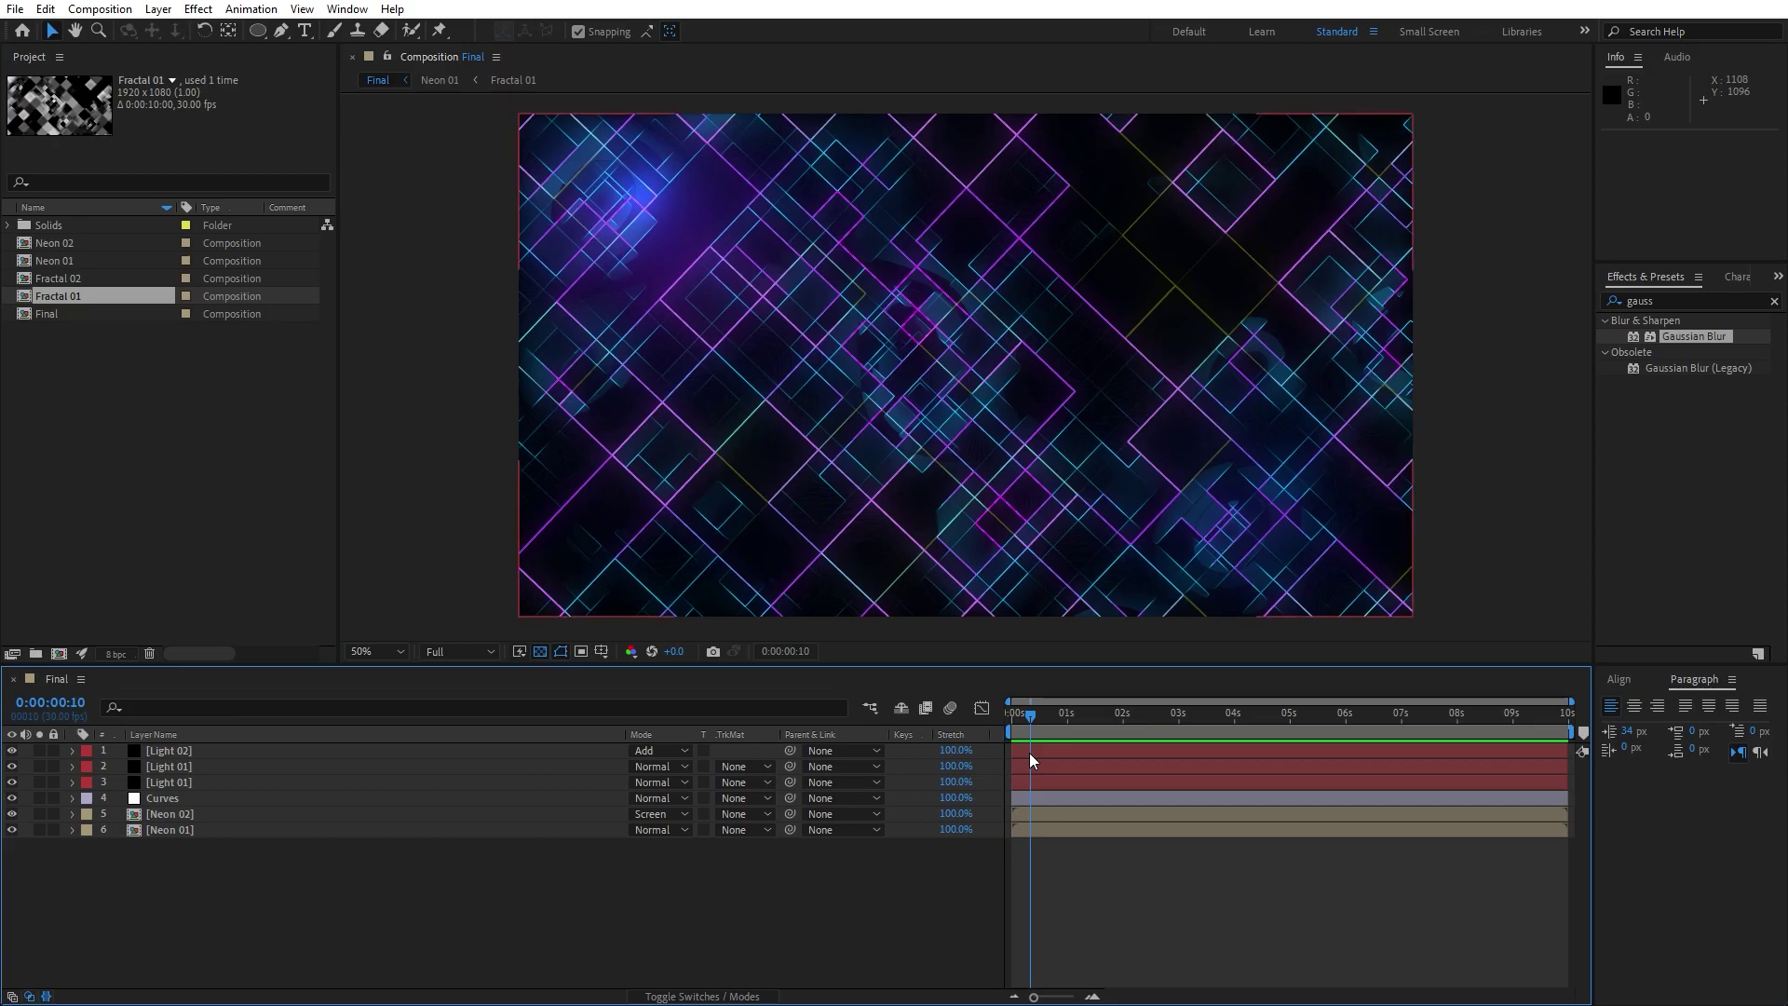